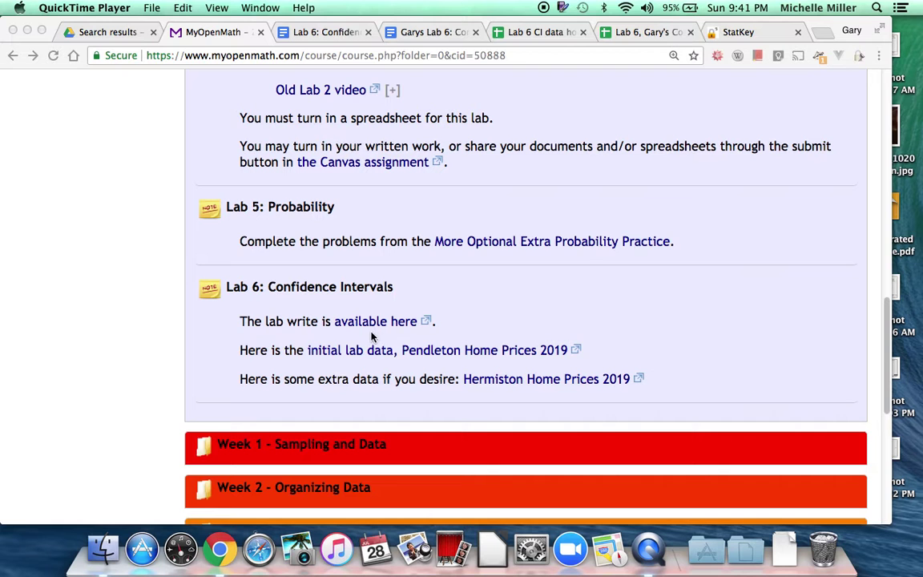
Step: Open the Lab 6 Confidence Intervals write-up, the student's lab copy, and the home prices data sheet
{"action": "left_click", "coordinate": [319, 34]}
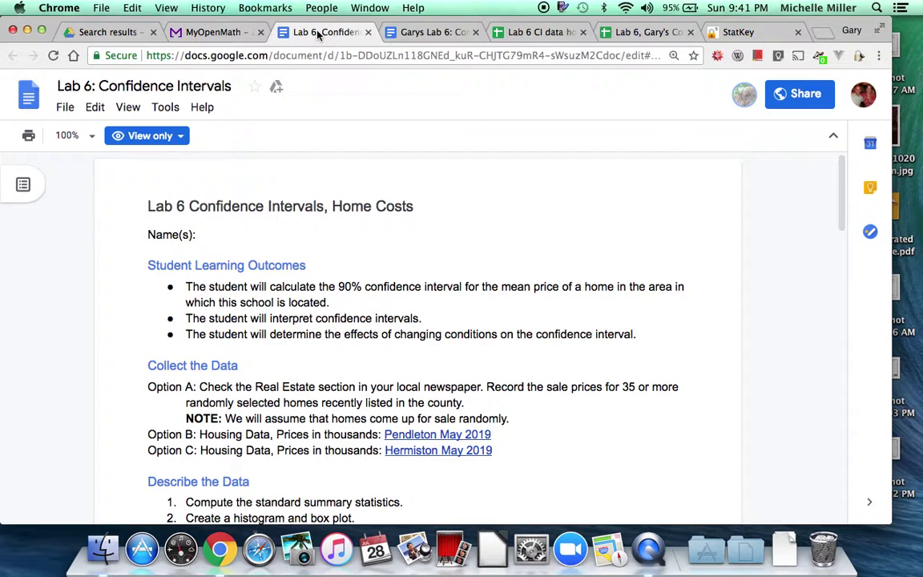
{"action": "left_click", "coordinate": [67, 108]}
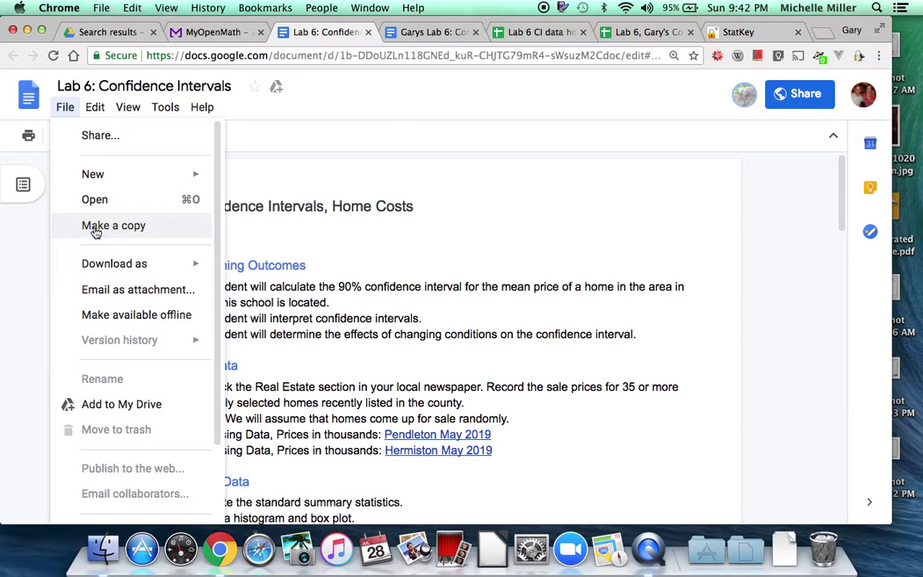
{"action": "left_click", "coordinate": [418, 32]}
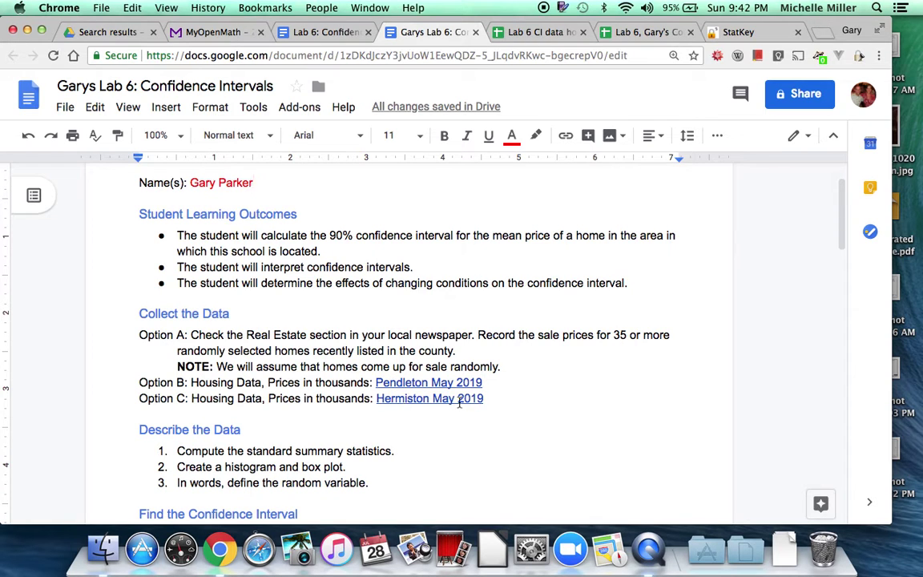
{"action": "left_click", "coordinate": [532, 33]}
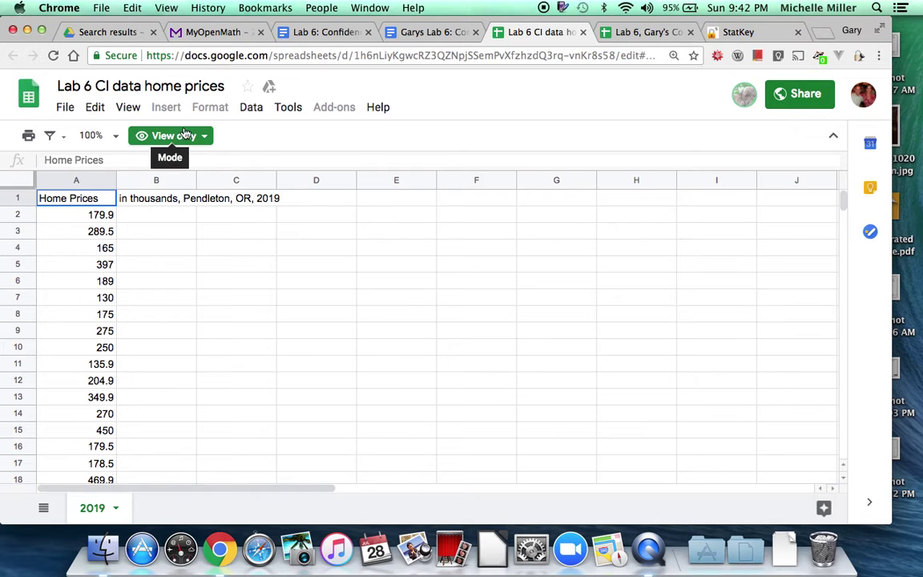
Step: Switch to the student's Confidence Intervals spreadsheet and return to the top of the sheet
{"action": "left_click", "coordinate": [66, 108]}
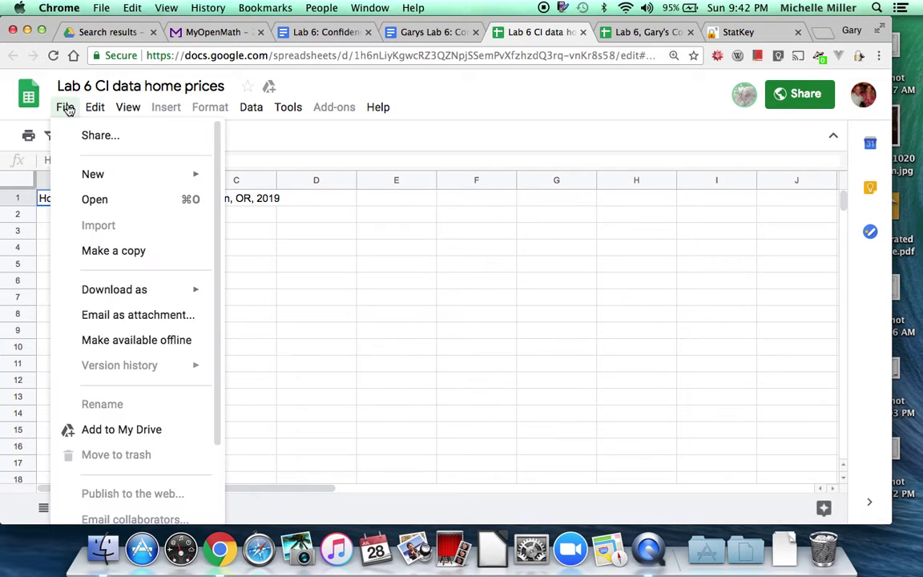
{"action": "left_click", "coordinate": [640, 33]}
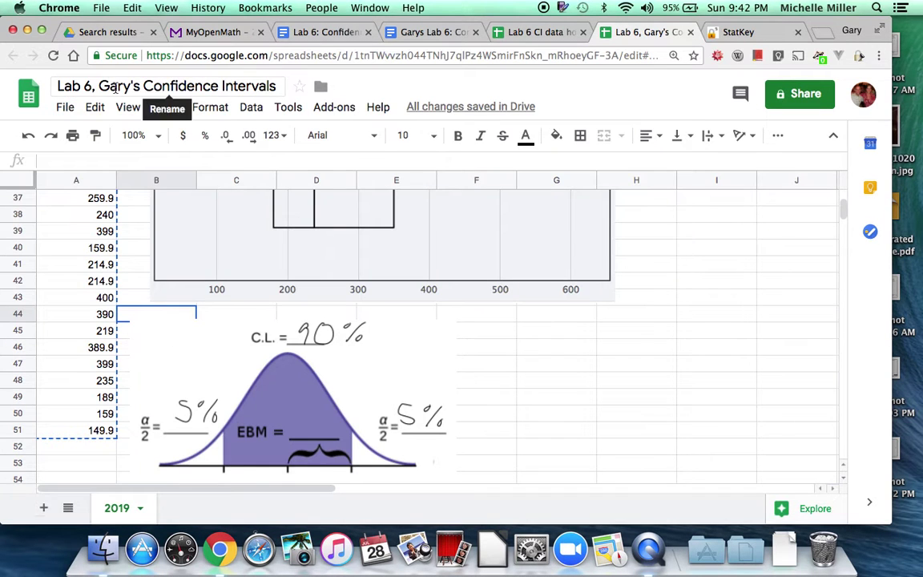
{"action": "left_click", "coordinate": [118, 86]}
{"action": "scroll", "coordinate": [316, 243], "scroll_direction": "up", "scroll_amount": 15}
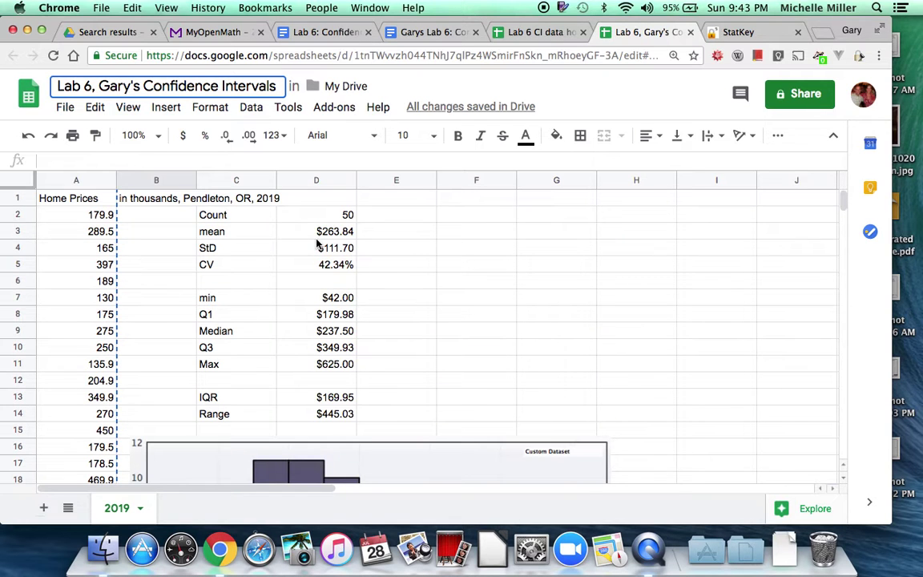
Step: Show the formulas behind count 50, mean $263.84, StD $111.70 and CV 42.34%, plus the units note
{"action": "left_click", "coordinate": [220, 218]}
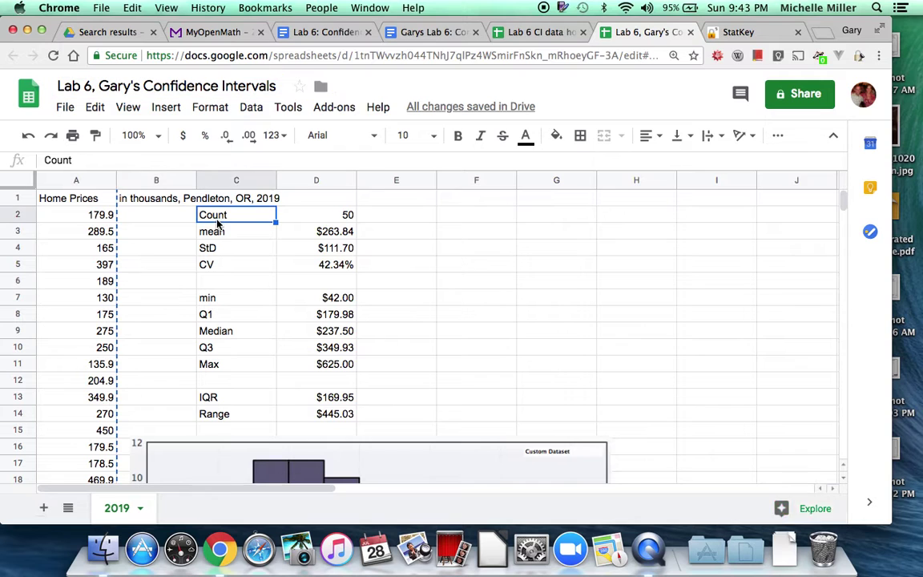
{"action": "left_click", "coordinate": [346, 217]}
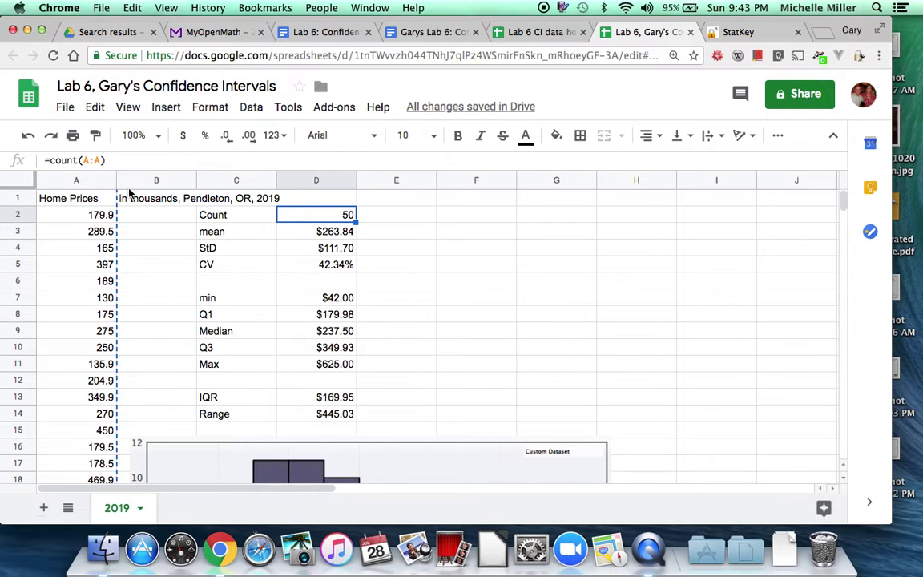
{"action": "left_click", "coordinate": [225, 232]}
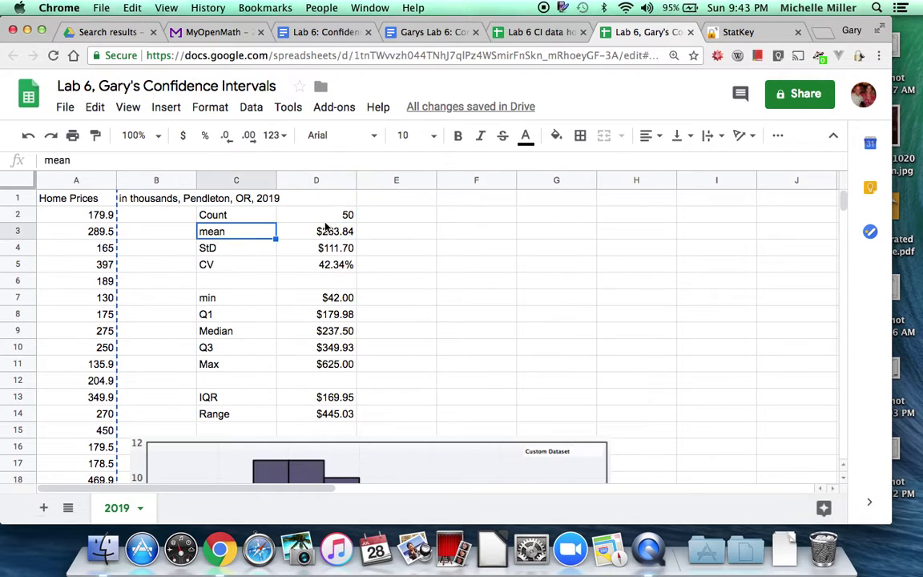
{"action": "left_click", "coordinate": [332, 236]}
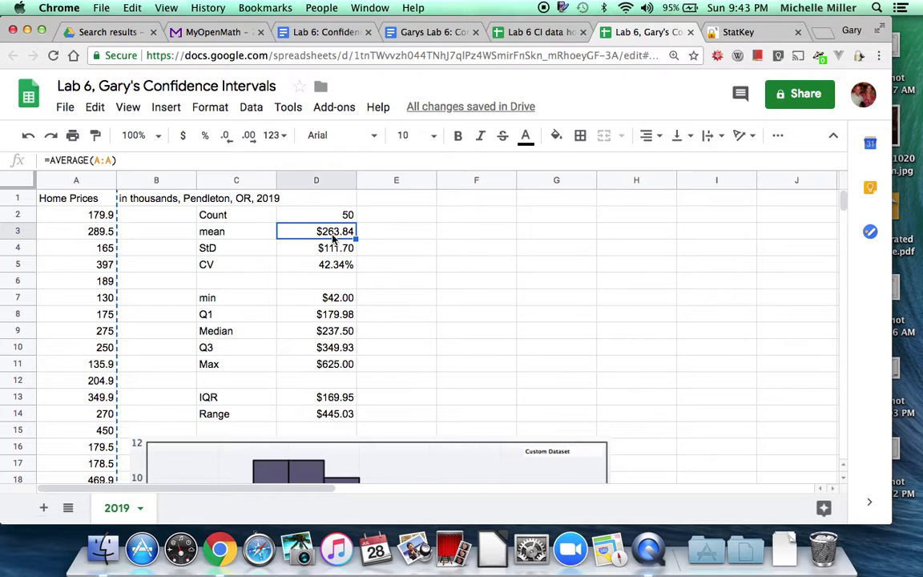
{"action": "left_click", "coordinate": [229, 249]}
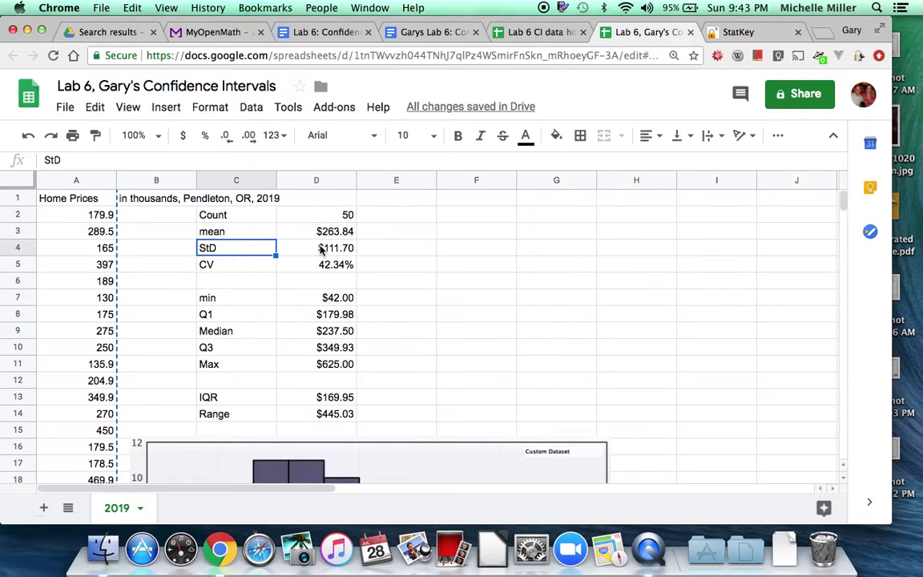
{"action": "left_click", "coordinate": [304, 247]}
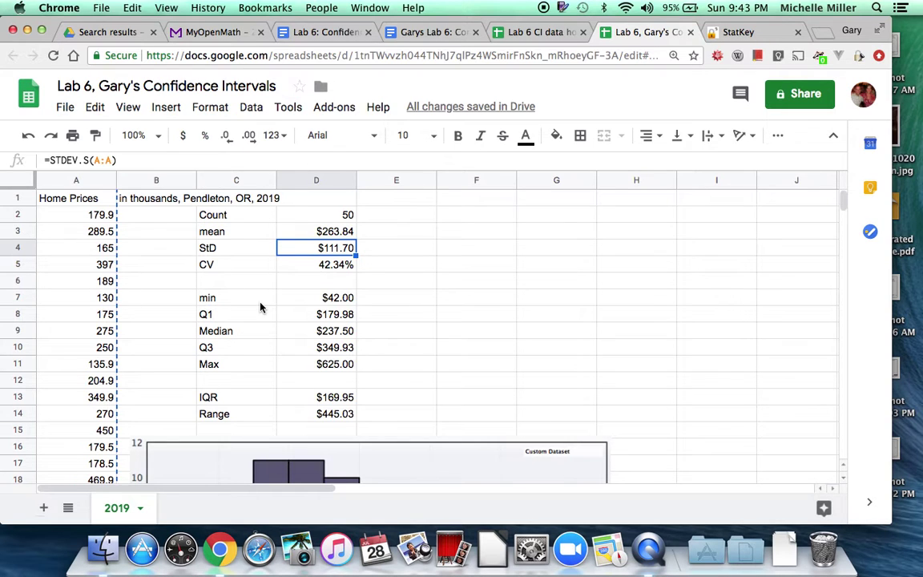
{"action": "left_click", "coordinate": [239, 265]}
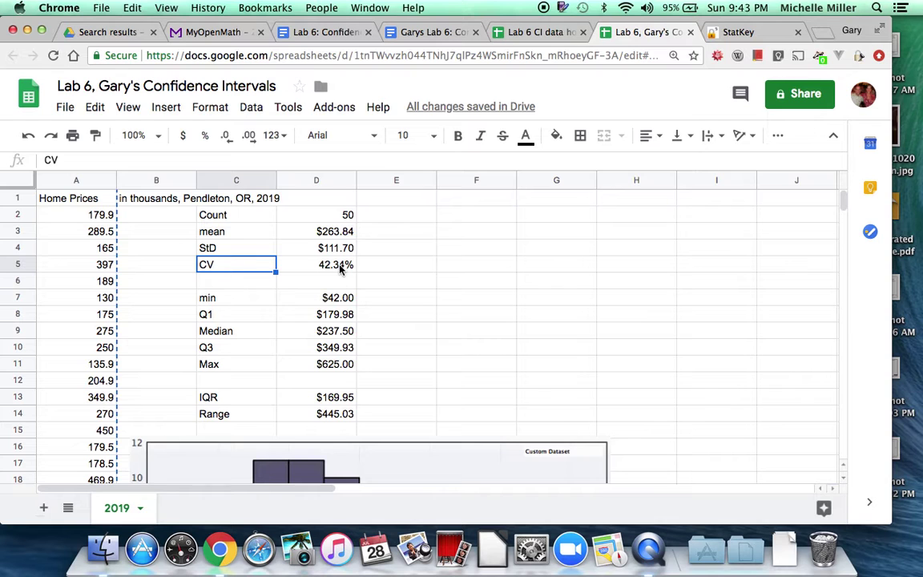
{"action": "left_click", "coordinate": [340, 270]}
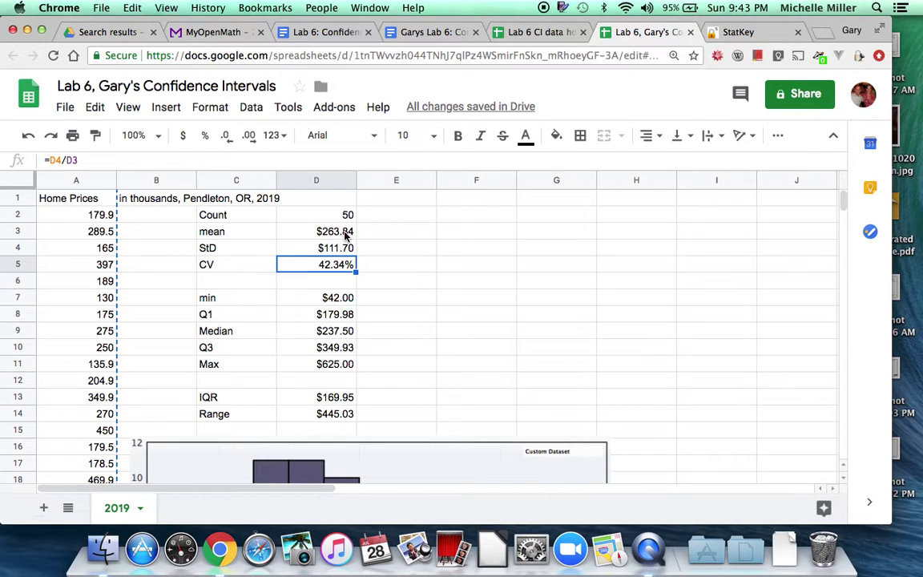
{"action": "left_click", "coordinate": [160, 199]}
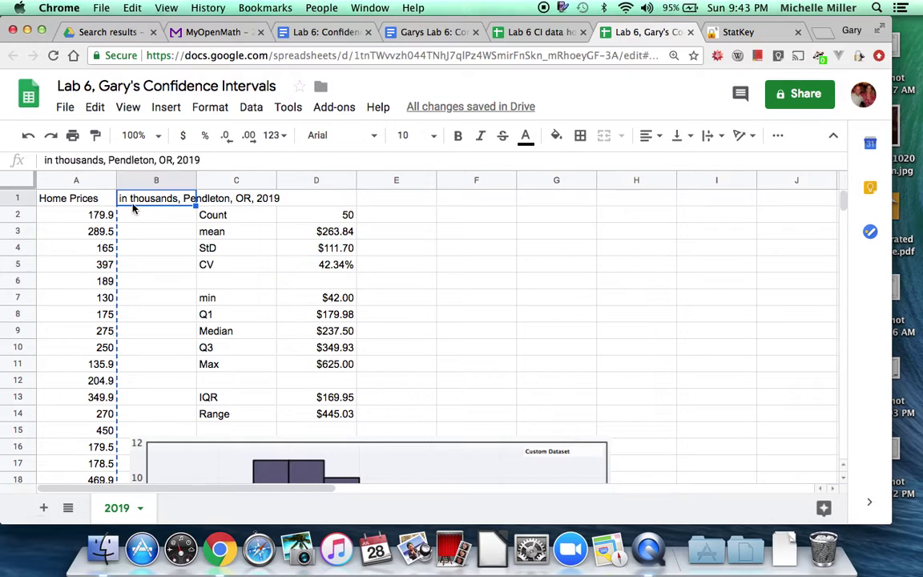
Step: Point out sample home prices 179.9, 165 and 397, then the mean formula
{"action": "left_click", "coordinate": [93, 218]}
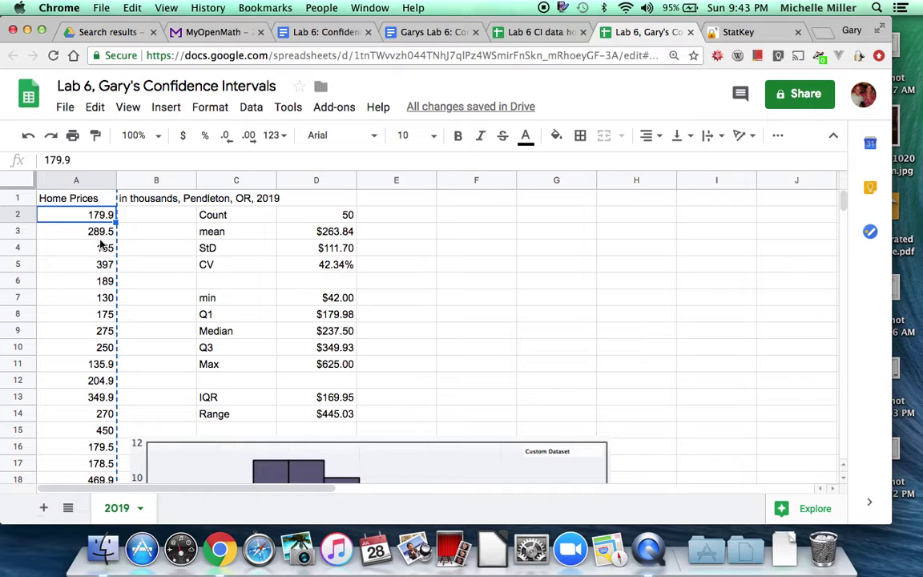
{"action": "left_click", "coordinate": [96, 247]}
{"action": "left_click", "coordinate": [99, 269]}
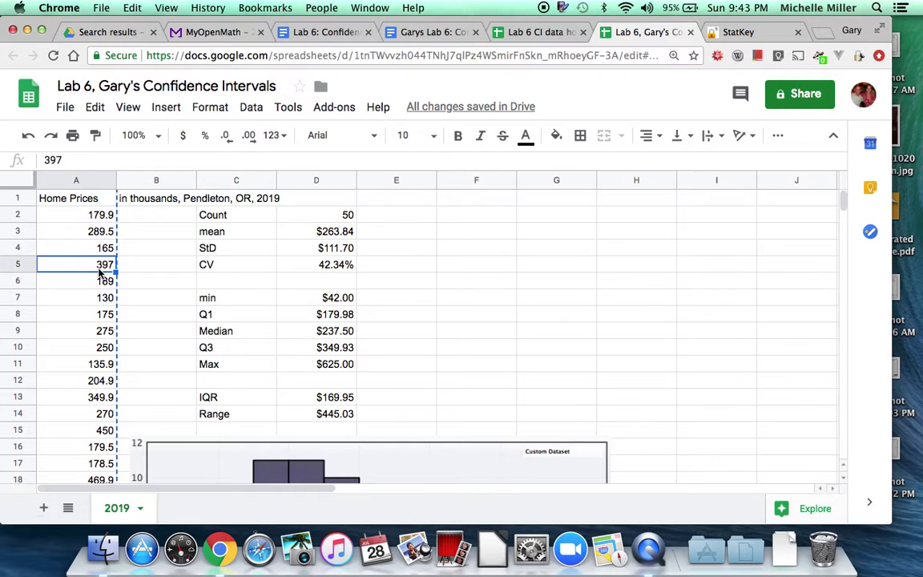
{"action": "left_click", "coordinate": [103, 250]}
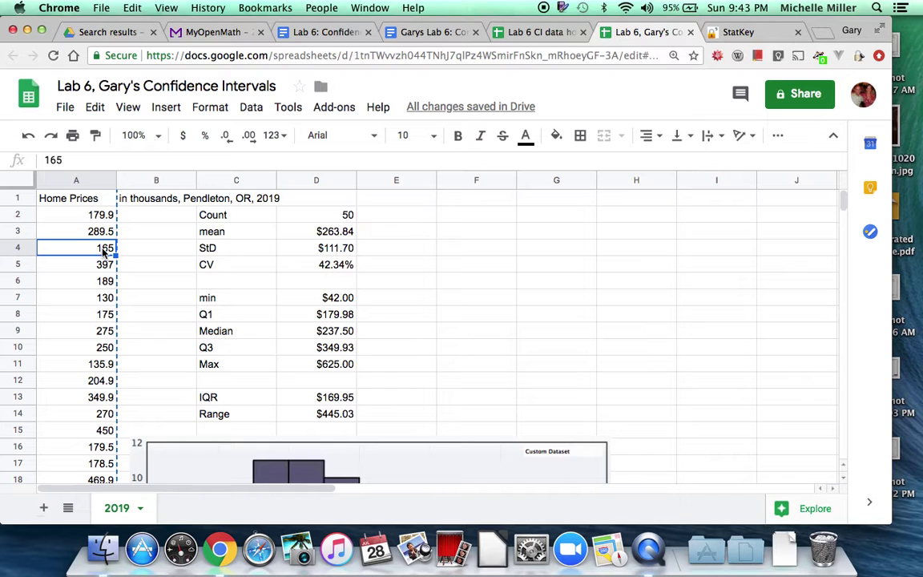
{"action": "left_click", "coordinate": [316, 230]}
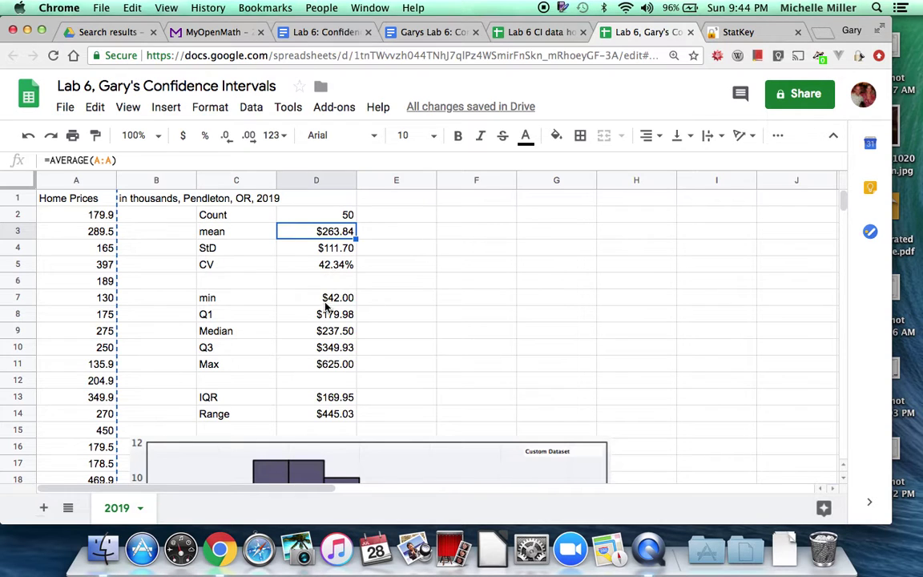
Step: Show the formulas for minimum, Q1, median, Q3, maximum, IQR and range
{"action": "left_click", "coordinate": [321, 296]}
{"action": "left_click", "coordinate": [323, 320]}
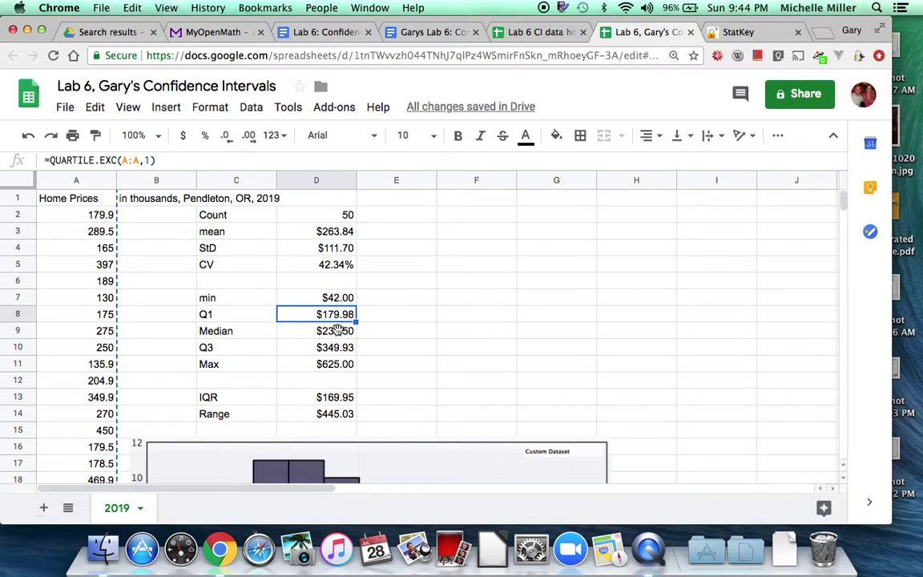
{"action": "left_click", "coordinate": [337, 337]}
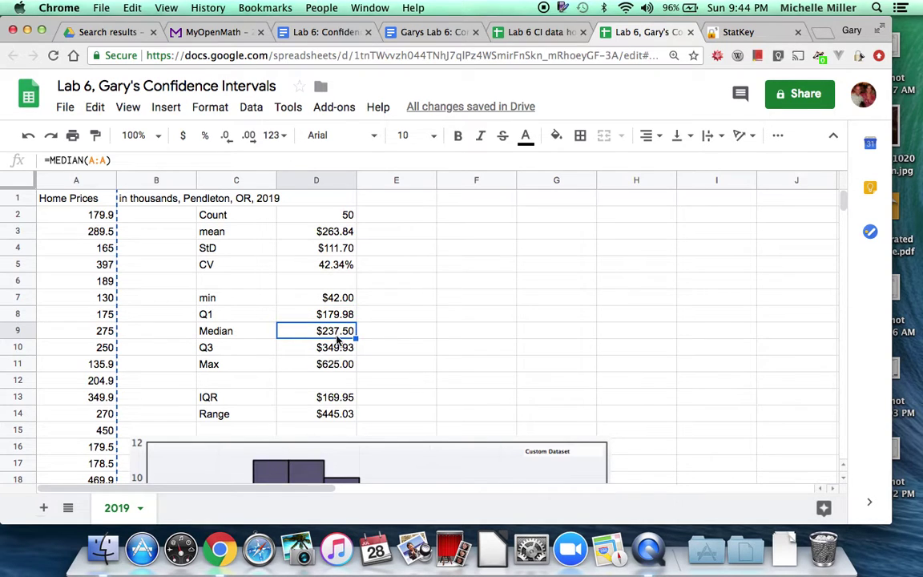
{"action": "left_click", "coordinate": [330, 353]}
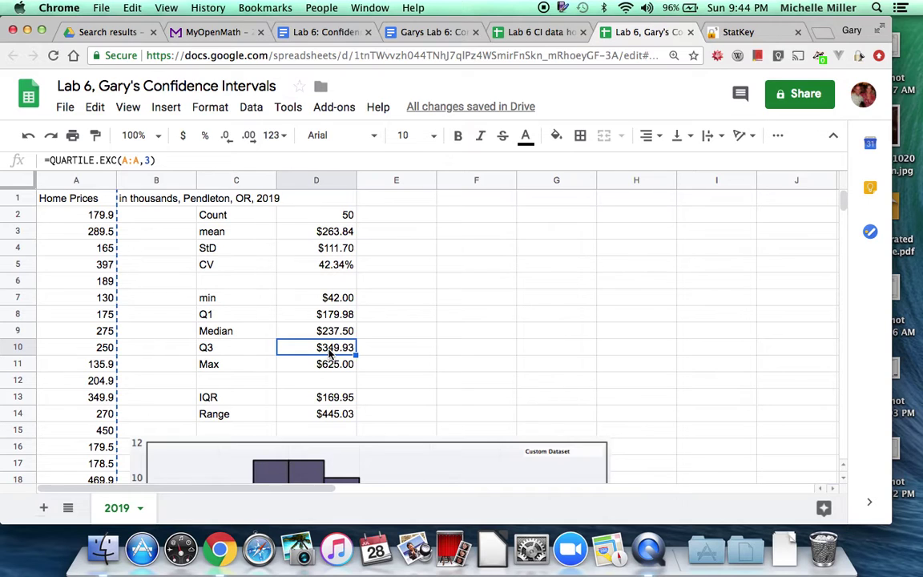
{"action": "left_click", "coordinate": [332, 373]}
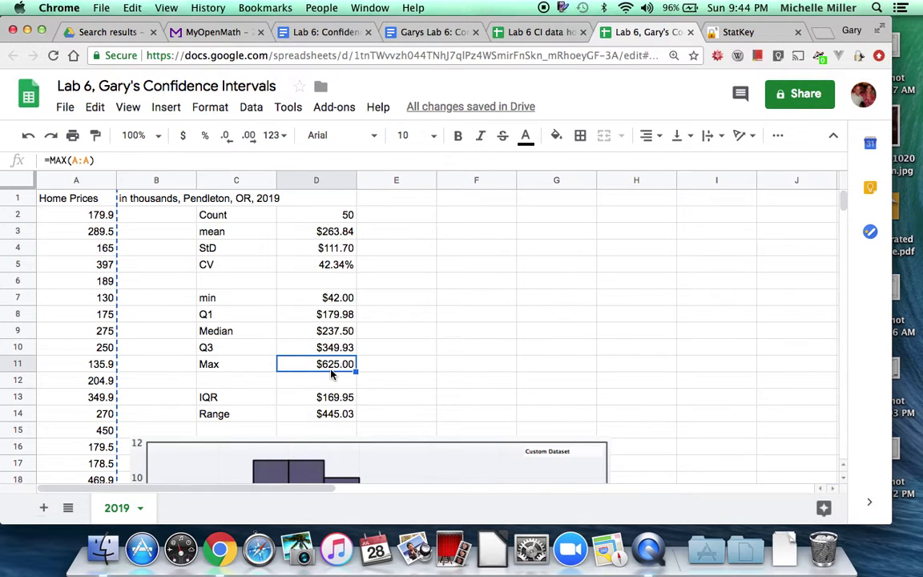
{"action": "left_click", "coordinate": [325, 399]}
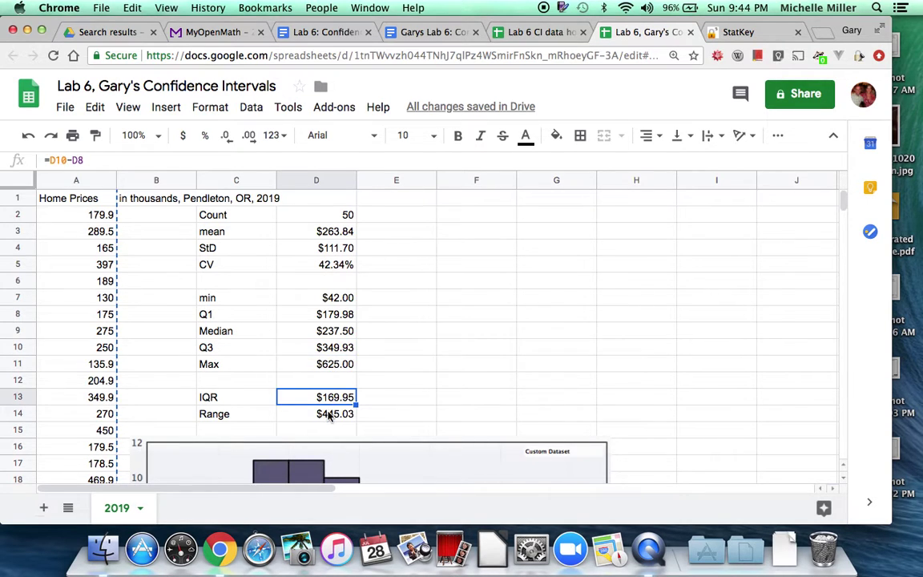
{"action": "left_click", "coordinate": [329, 415]}
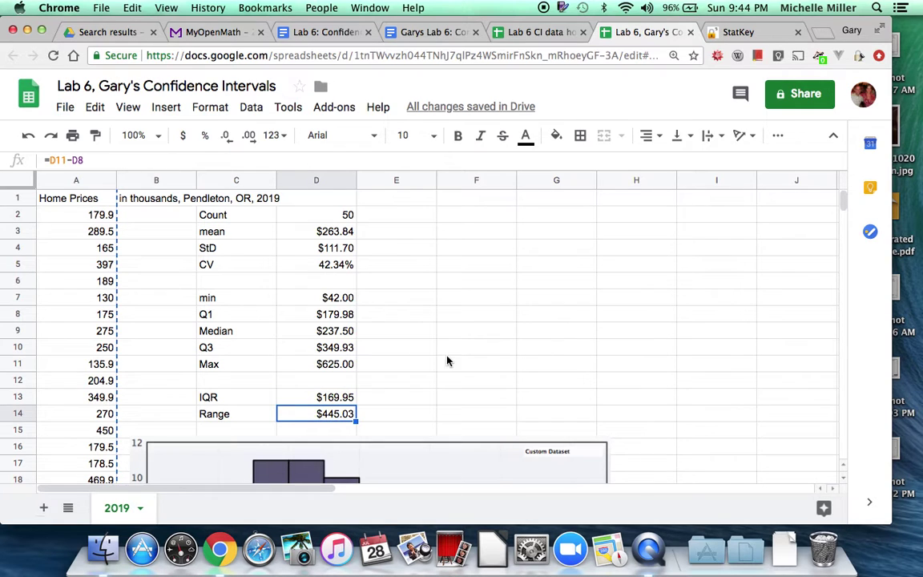
Step: Revisit the values min $42.00, max $625.00, Q1 $179.98, Q3 $349.93 and median $237.50
{"action": "left_click", "coordinate": [343, 299]}
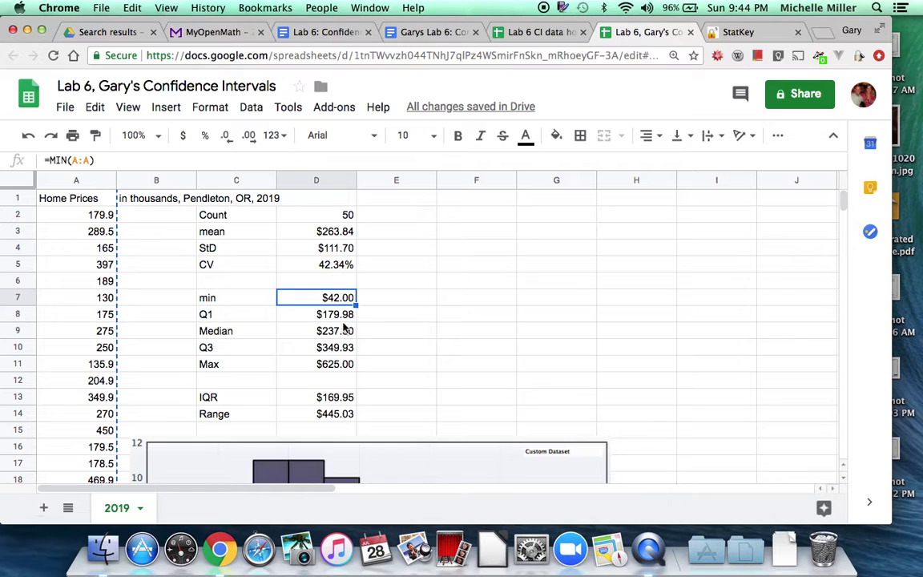
{"action": "left_click", "coordinate": [342, 367]}
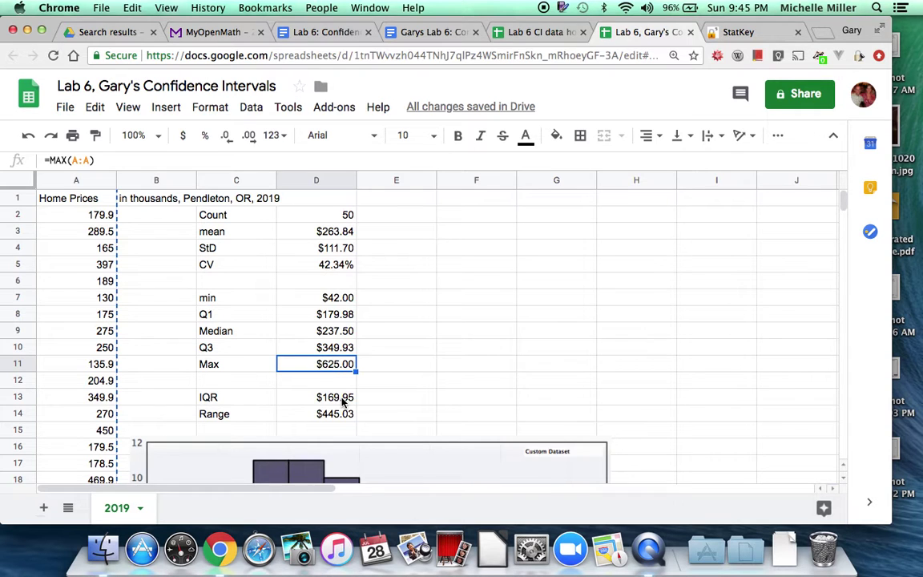
{"action": "left_click", "coordinate": [335, 316]}
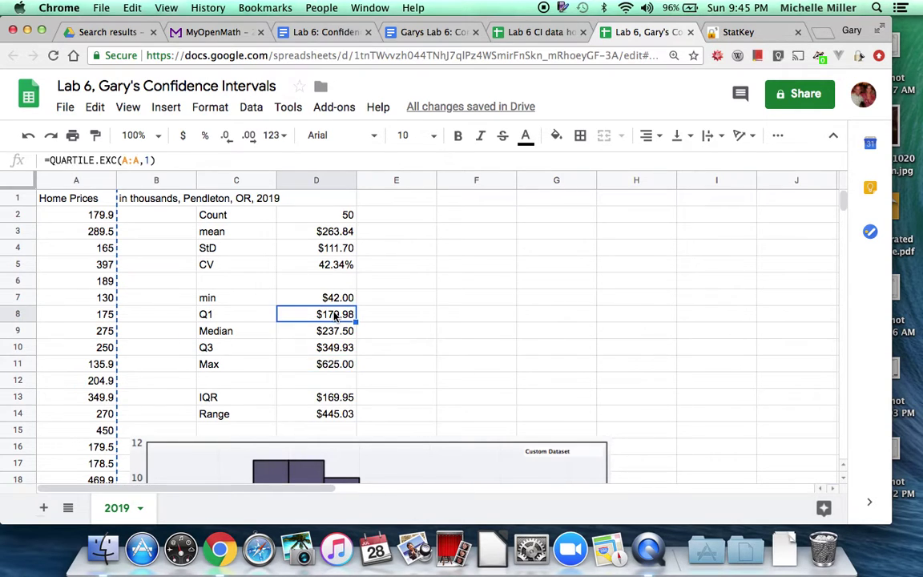
{"action": "left_click", "coordinate": [337, 350]}
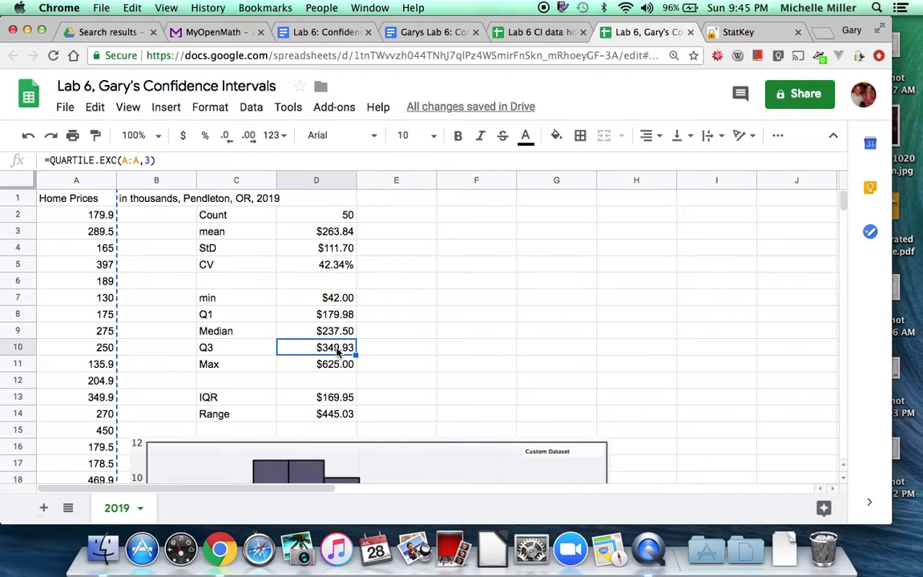
{"action": "left_click", "coordinate": [326, 333]}
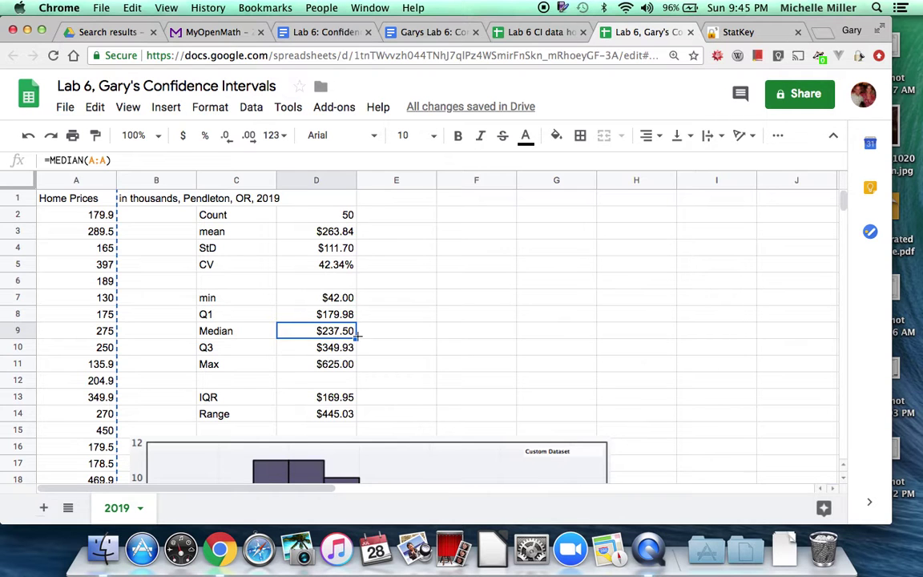
{"action": "scroll", "coordinate": [357, 336], "scroll_direction": "down", "scroll_amount": 3}
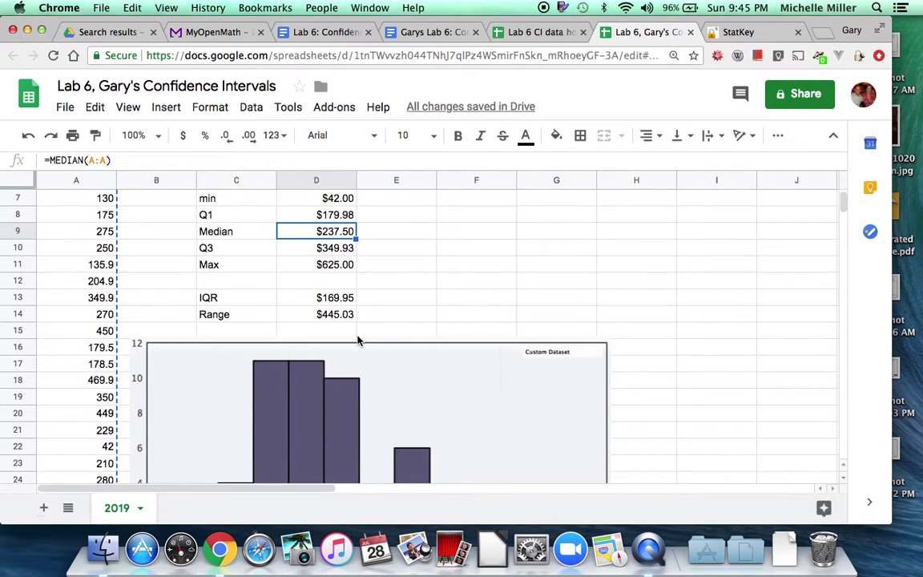
Step: Copy the Home Prices column A1 through A51 and go to the StatKey page
{"action": "scroll", "coordinate": [357, 340], "scroll_direction": "up", "scroll_amount": 3}
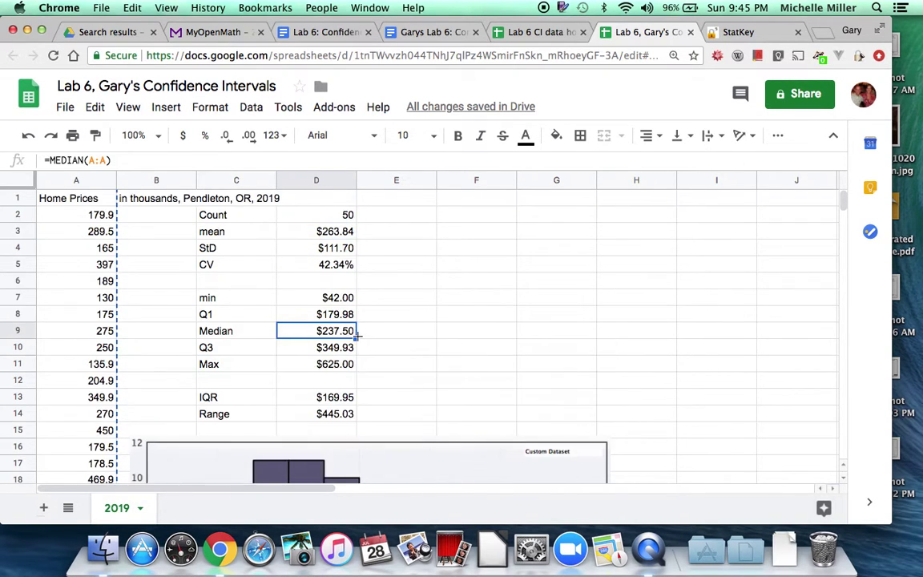
{"action": "left_click", "coordinate": [78, 204]}
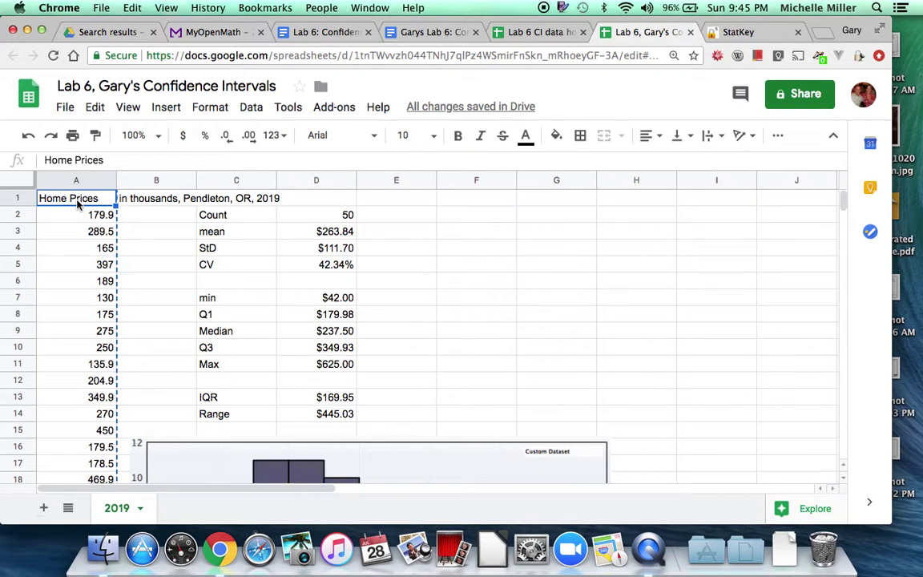
{"action": "key", "text": "super+shift+Down"}
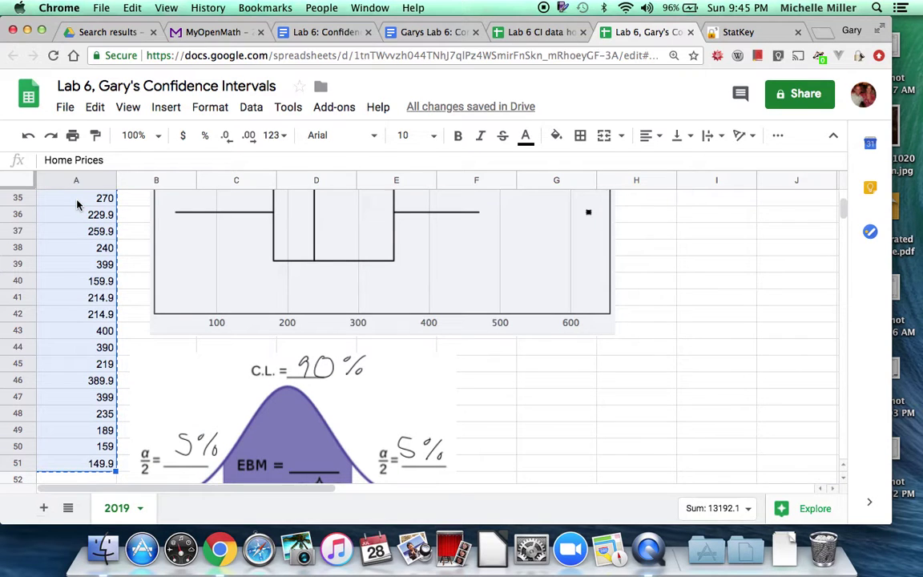
{"action": "key", "text": "super+c"}
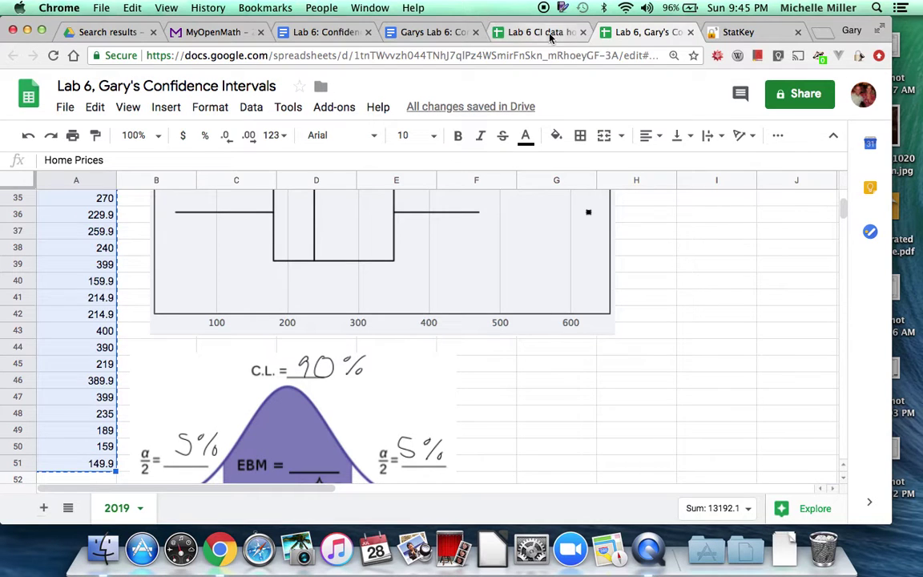
{"action": "left_click", "coordinate": [749, 33]}
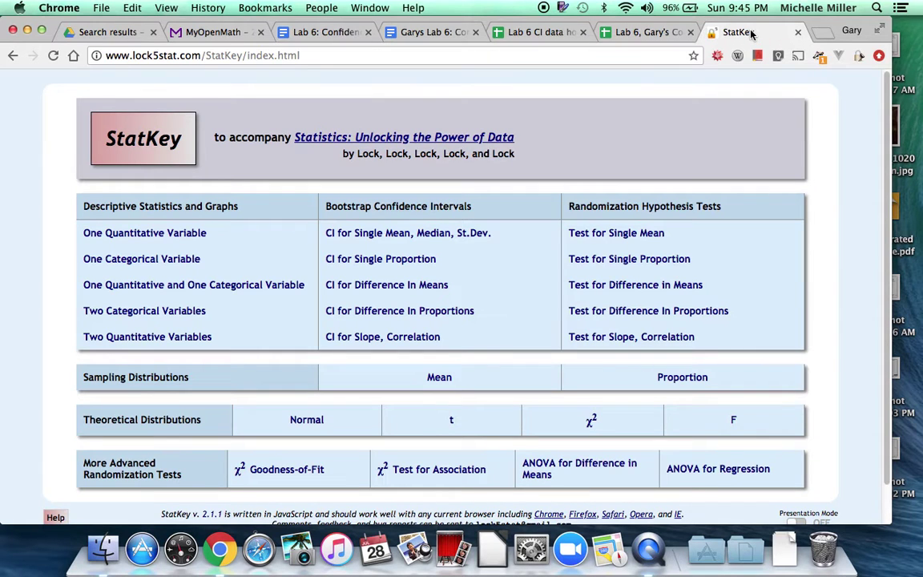
Step: Replace StatKey's sample data with the 50 pasted home prices, first column not an identifier
{"action": "left_click", "coordinate": [146, 234]}
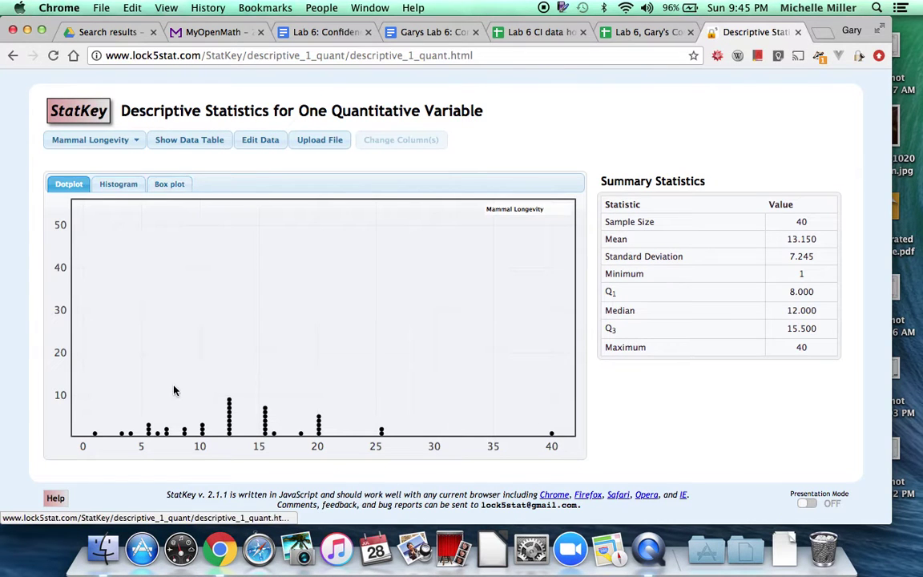
{"action": "left_click", "coordinate": [261, 142]}
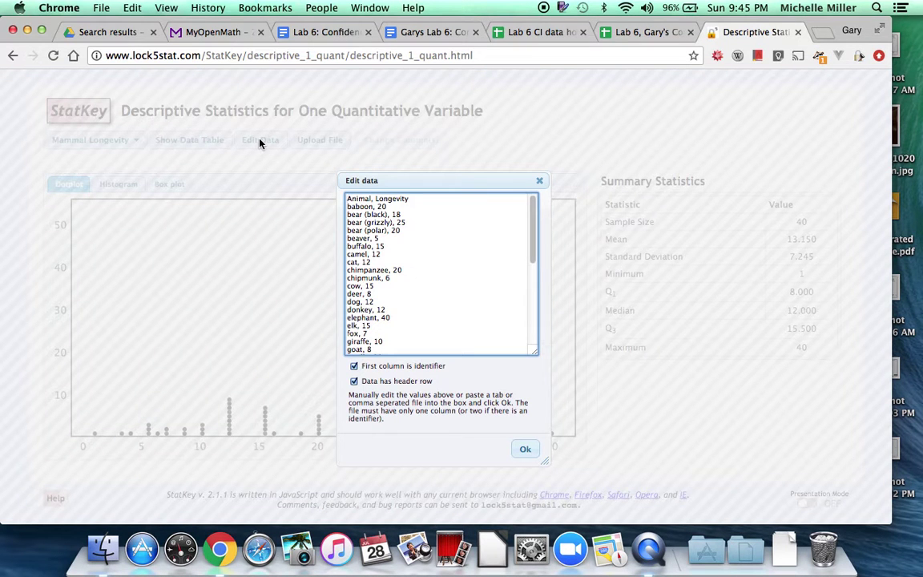
{"action": "left_click_drag", "start_coordinate": [347, 198], "coordinate": [388, 358]}
{"action": "key", "text": "BackSpace"}
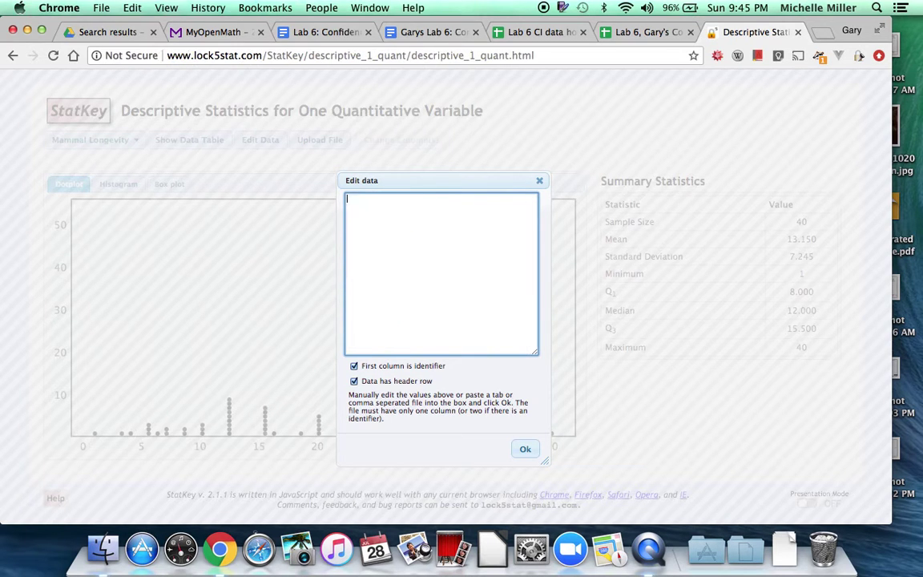
{"action": "key", "text": "super+v"}
{"action": "scroll", "coordinate": [466, 300], "scroll_direction": "up", "scroll_amount": 10}
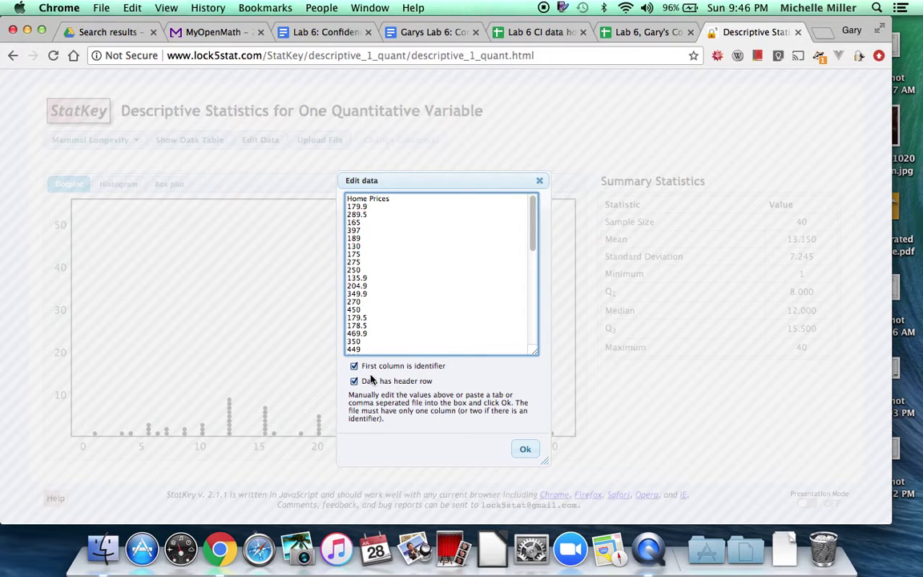
{"action": "left_click", "coordinate": [354, 366]}
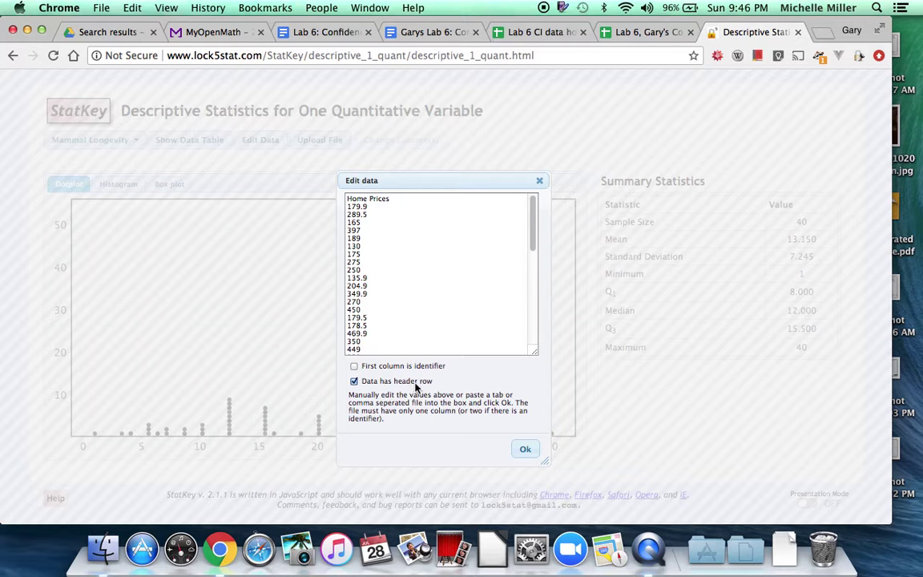
{"action": "left_click", "coordinate": [524, 452]}
{"action": "left_click", "coordinate": [524, 451]}
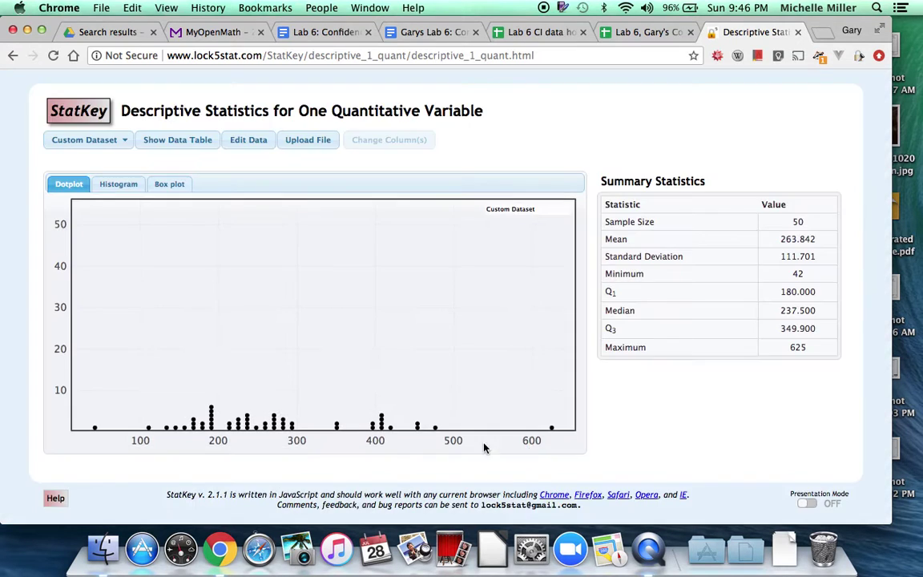
Step: Show the home prices as a histogram with min 0, max 650 and 13 buckets
{"action": "left_click", "coordinate": [118, 185]}
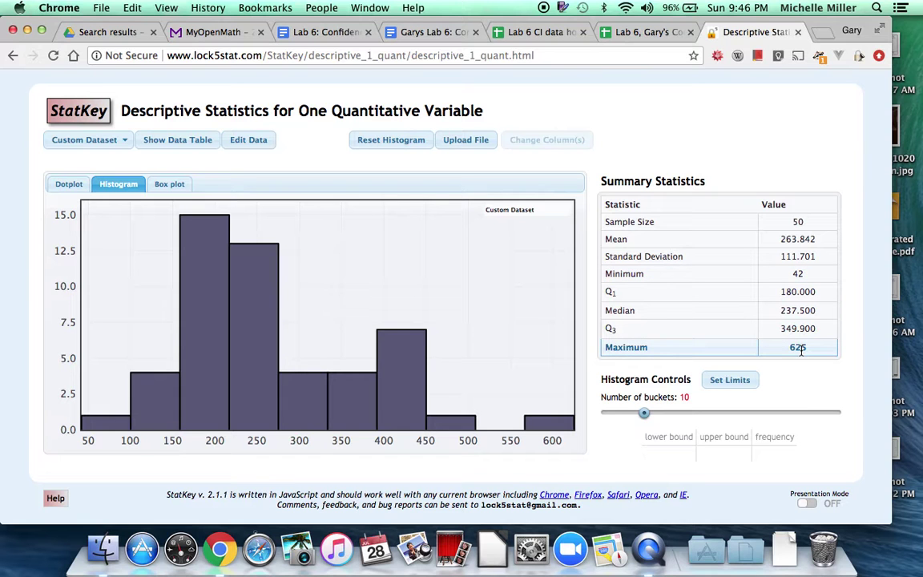
{"action": "left_click", "coordinate": [729, 380]}
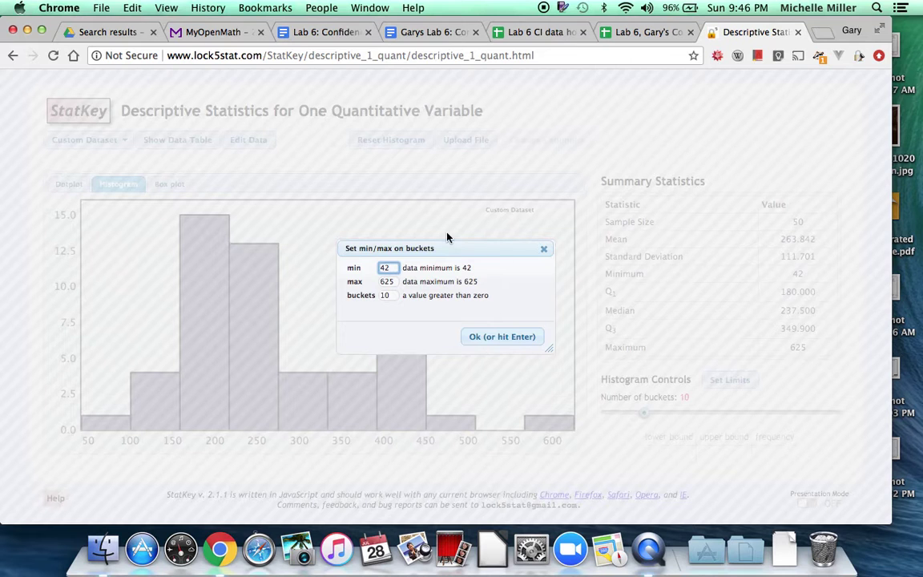
{"action": "left_click_drag", "start_coordinate": [393, 267], "coordinate": [346, 274]}
{"action": "type", "text": "0"}
{"action": "left_click_drag", "start_coordinate": [394, 280], "coordinate": [300, 282]}
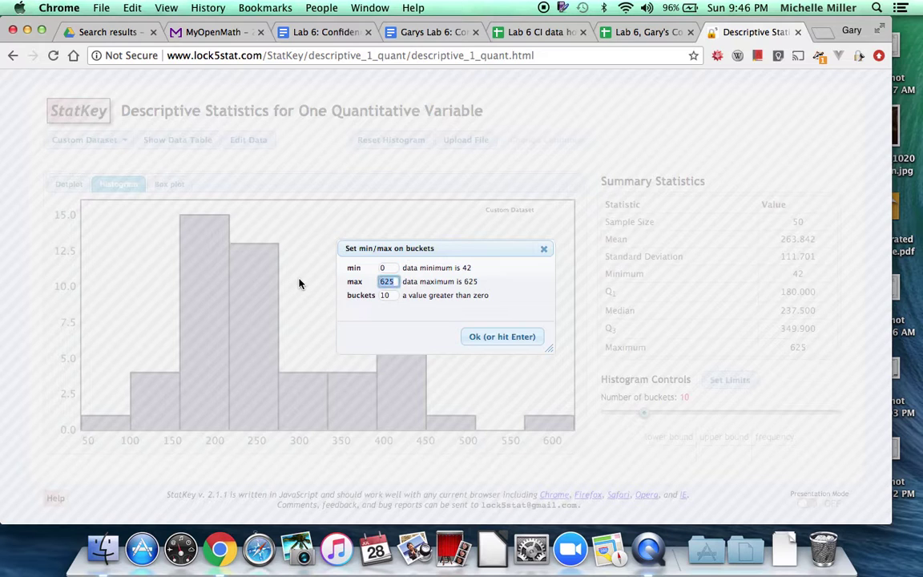
{"action": "type", "text": "650"}
{"action": "left_click", "coordinate": [390, 295]}
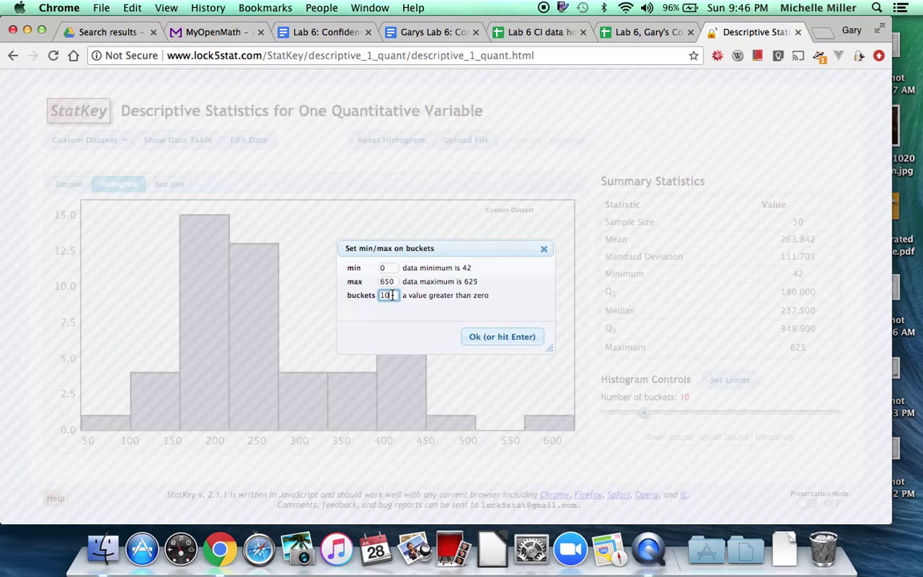
{"action": "key", "text": "BackSpace"}
{"action": "key", "text": "BackSpace"}
{"action": "type", "text": "13"}
{"action": "left_click", "coordinate": [507, 342]}
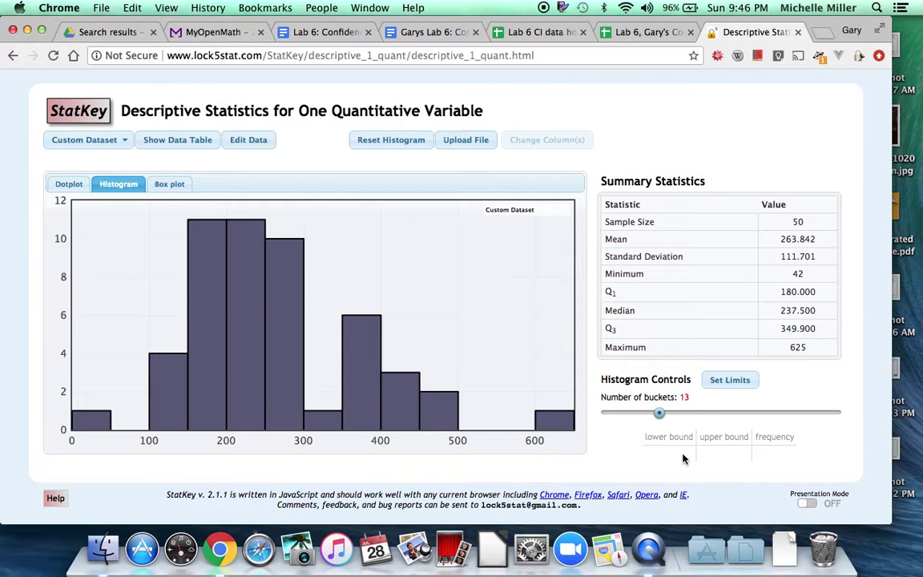
Step: Display the box plot of home prices, then return to the lab write-up
{"action": "mouse_move", "coordinate": [400, 416]}
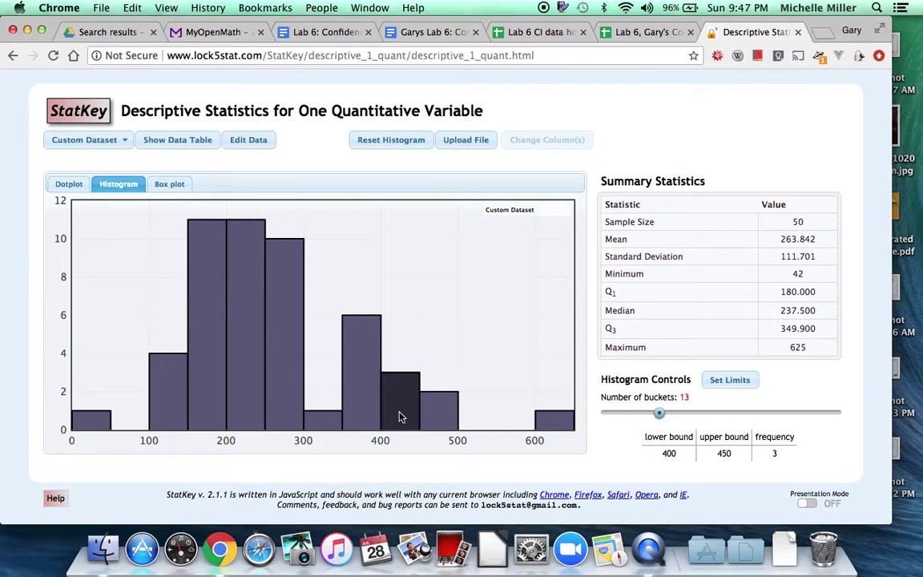
{"action": "mouse_move", "coordinate": [264, 415]}
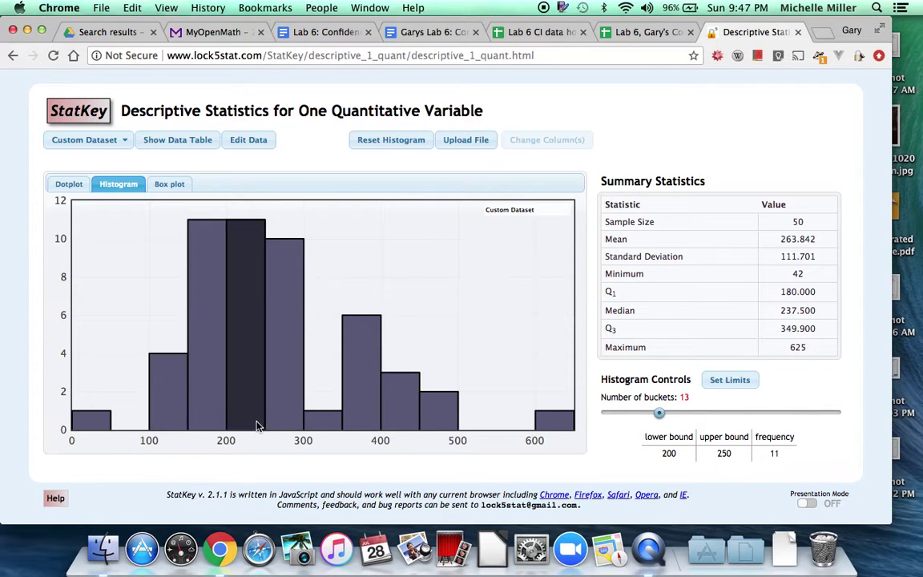
{"action": "mouse_move", "coordinate": [305, 427]}
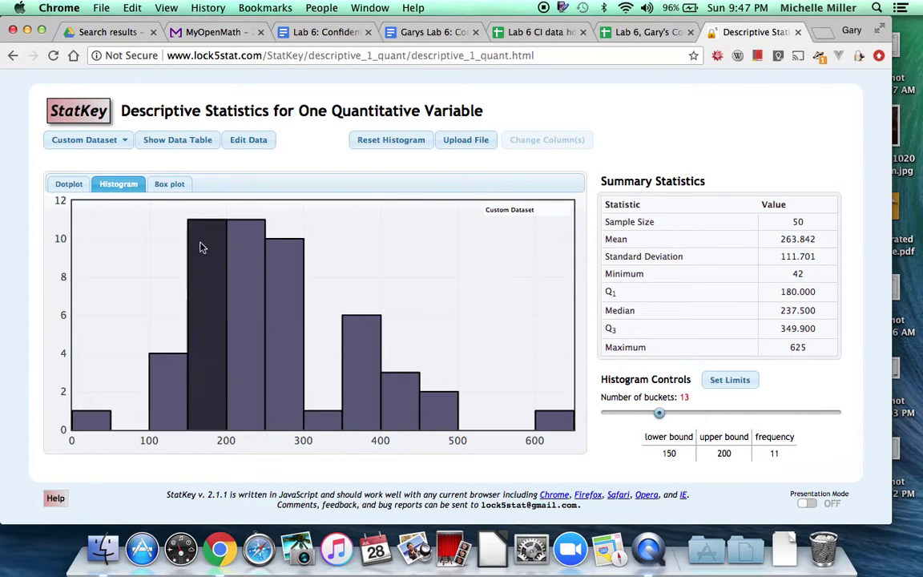
{"action": "left_click", "coordinate": [170, 184]}
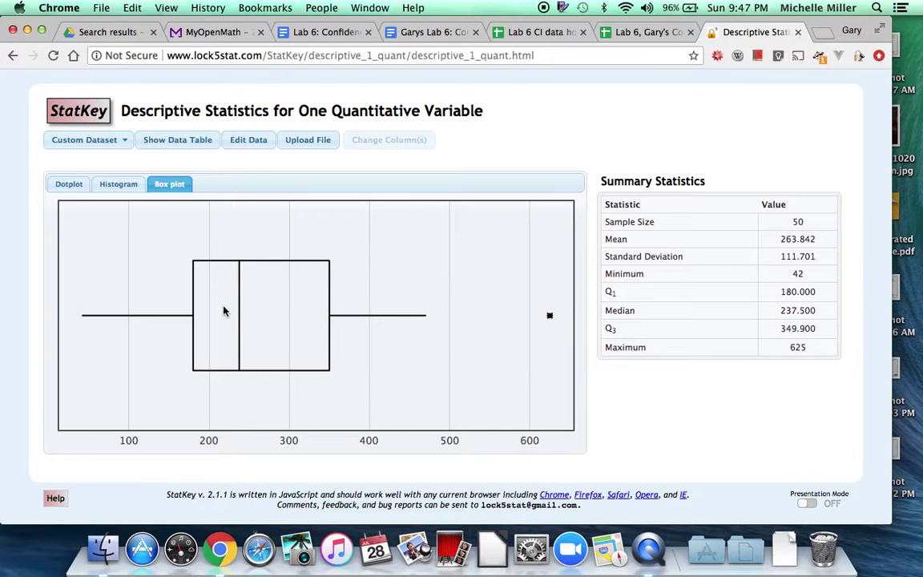
{"action": "left_click", "coordinate": [404, 35]}
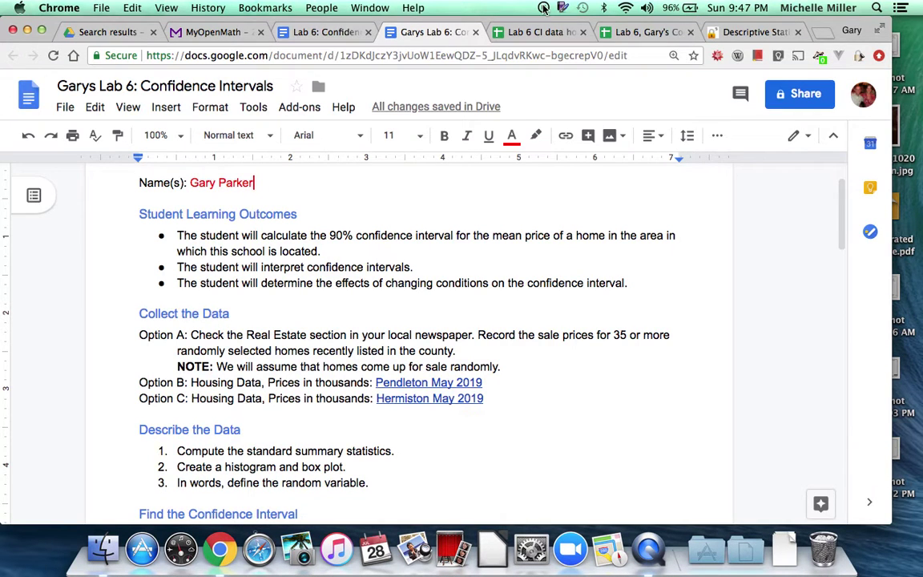
Step: Return to the Confidence Intervals spreadsheet and select empty cell E14 beside the histogram chart
{"action": "left_click", "coordinate": [535, 33]}
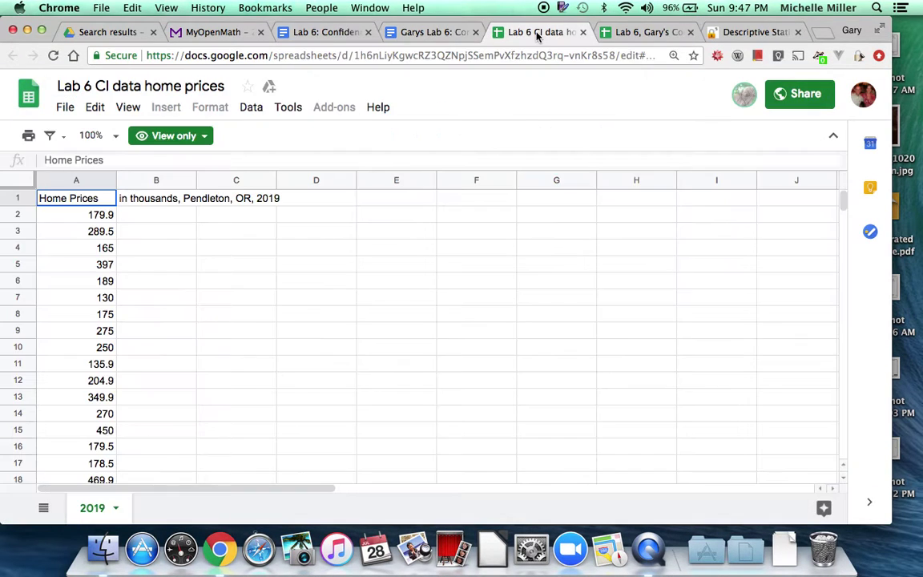
{"action": "left_click", "coordinate": [640, 34]}
{"action": "scroll", "coordinate": [449, 211], "scroll_direction": "up", "scroll_amount": 10}
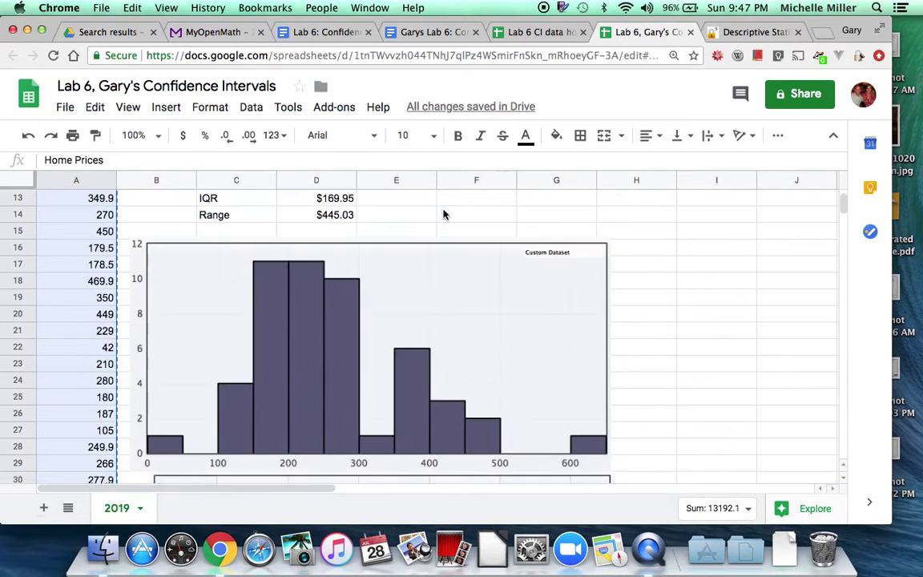
{"action": "scroll", "coordinate": [397, 326], "scroll_direction": "down", "scroll_amount": 1}
{"action": "left_click", "coordinate": [352, 285]}
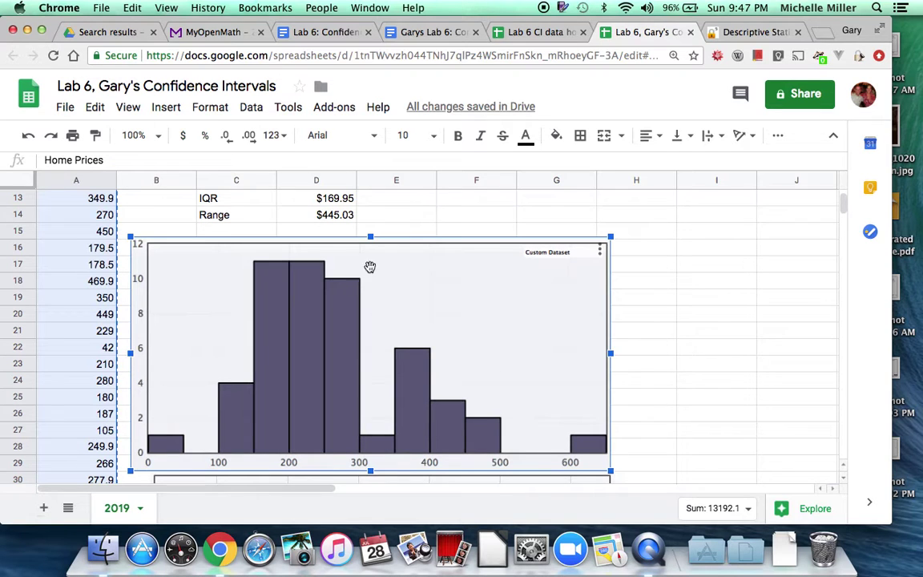
{"action": "left_click", "coordinate": [400, 214]}
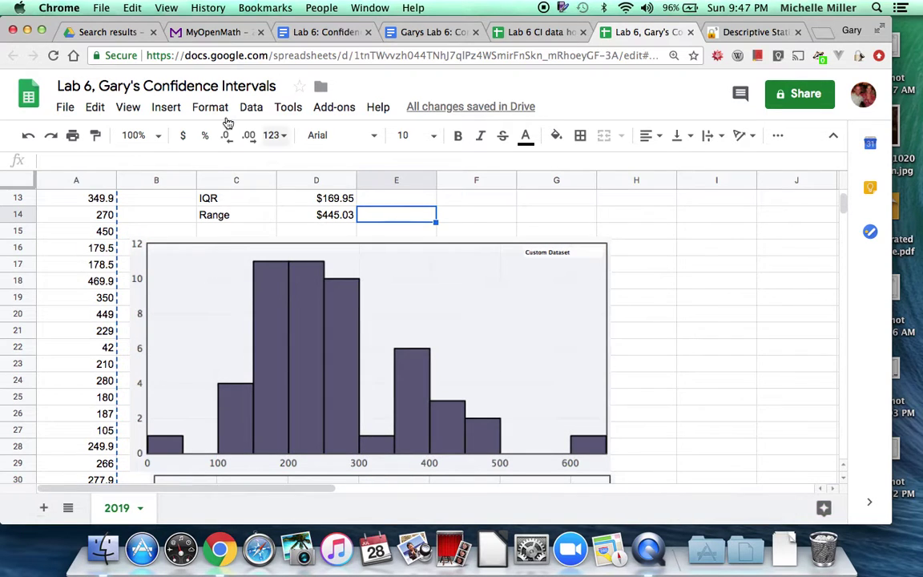
Step: Upload the 8.53.41 PM StatKey histogram screenshot as an image over cells, positioned on the chart
{"action": "left_click", "coordinate": [165, 108]}
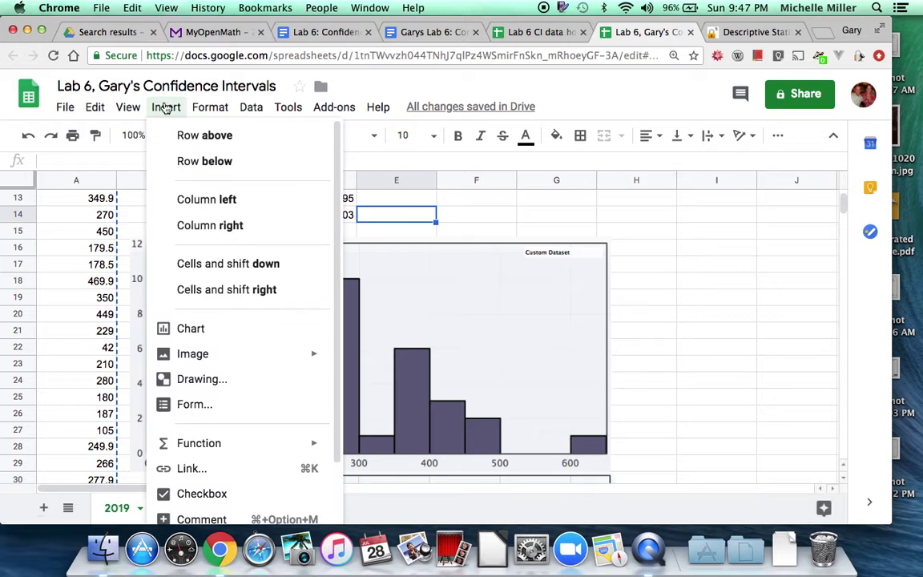
{"action": "mouse_move", "coordinate": [206, 356]}
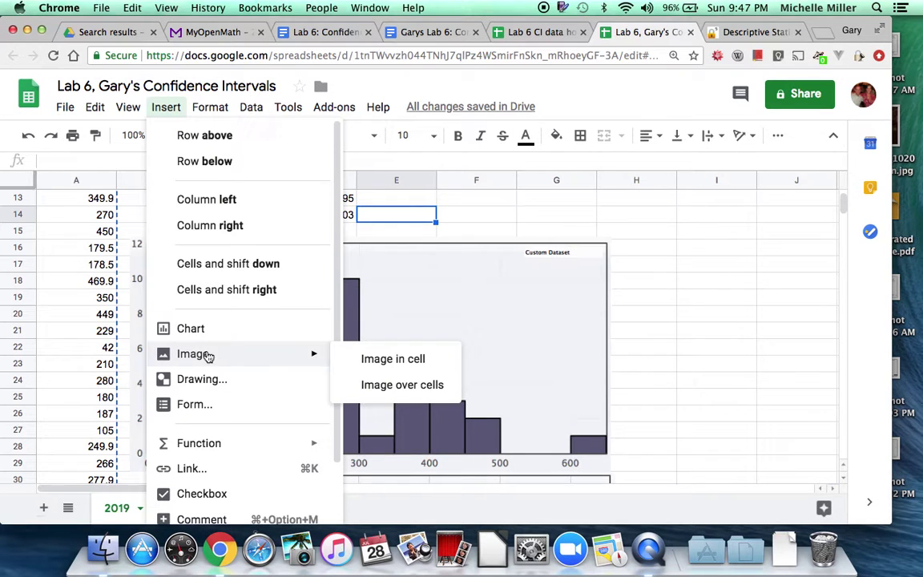
{"action": "left_click", "coordinate": [390, 386]}
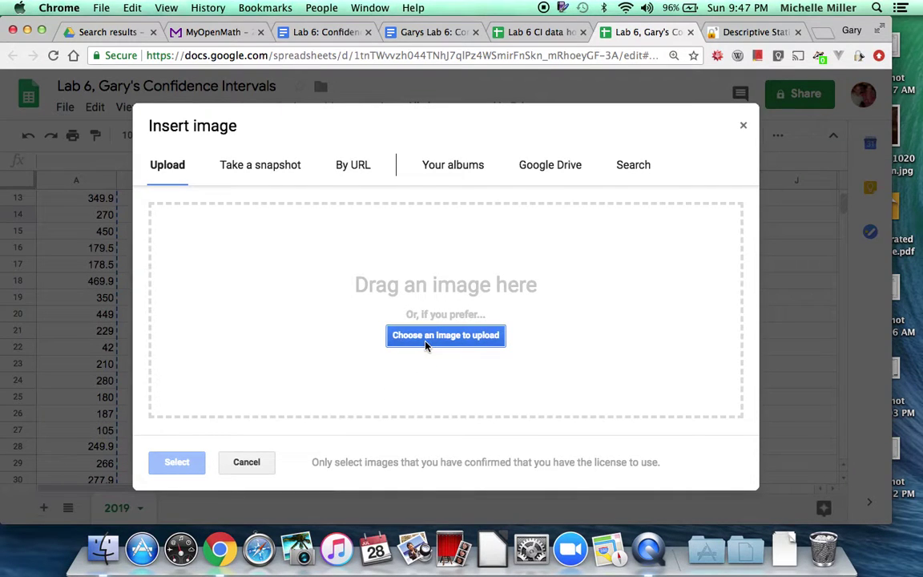
{"action": "left_click", "coordinate": [426, 336]}
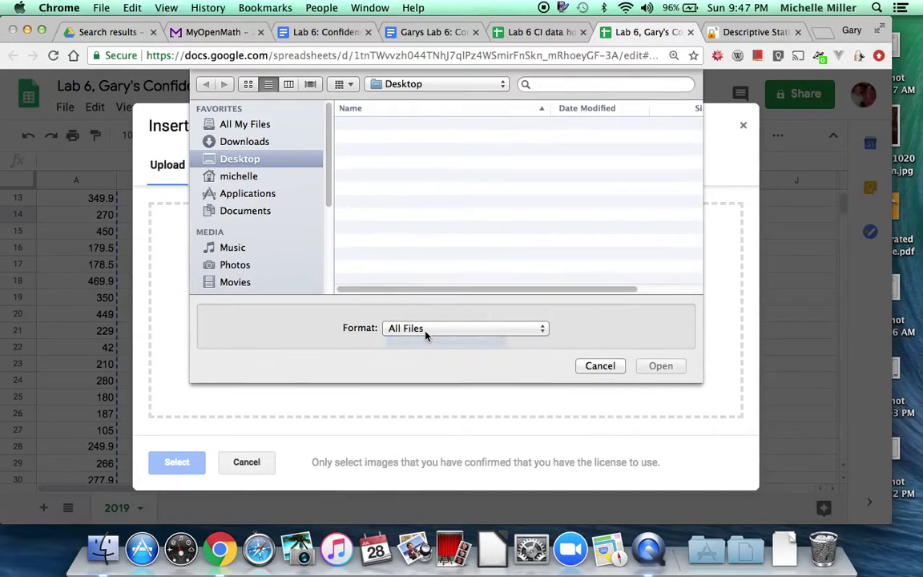
{"action": "scroll", "coordinate": [498, 251], "scroll_direction": "down", "scroll_amount": 2}
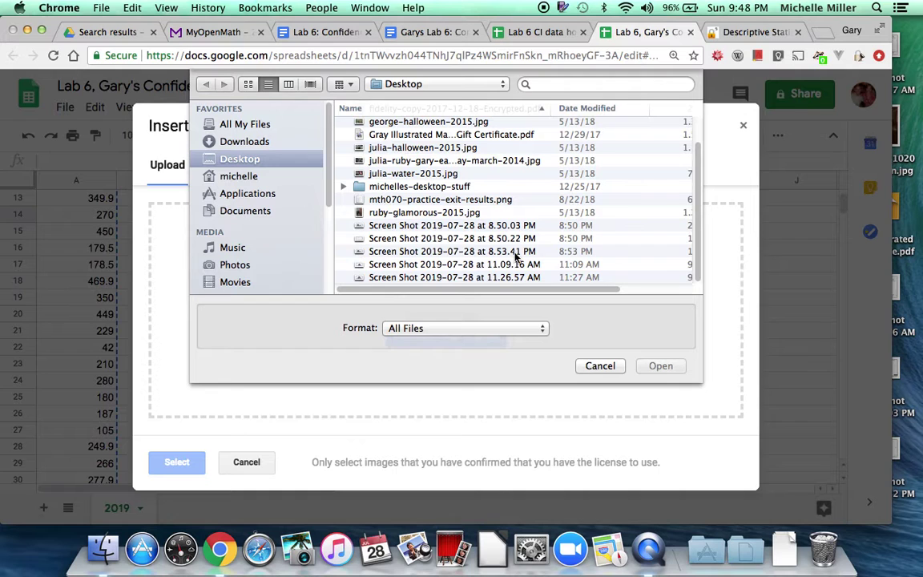
{"action": "left_click", "coordinate": [519, 253]}
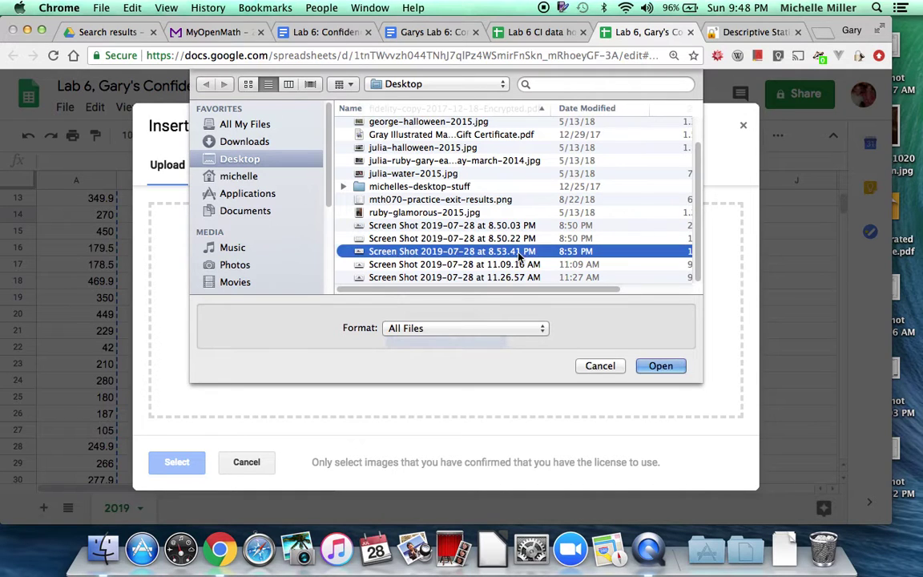
{"action": "left_click", "coordinate": [660, 366]}
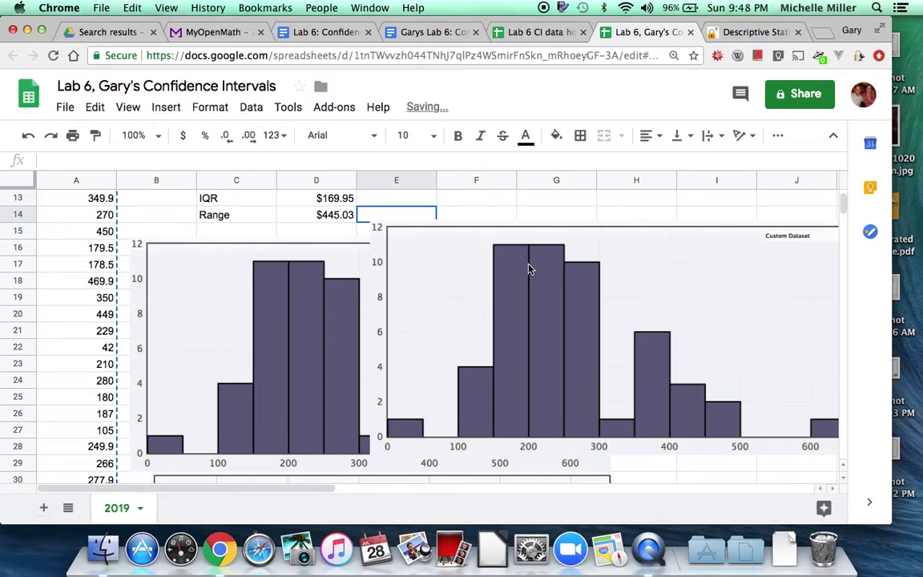
{"action": "left_click", "coordinate": [546, 308]}
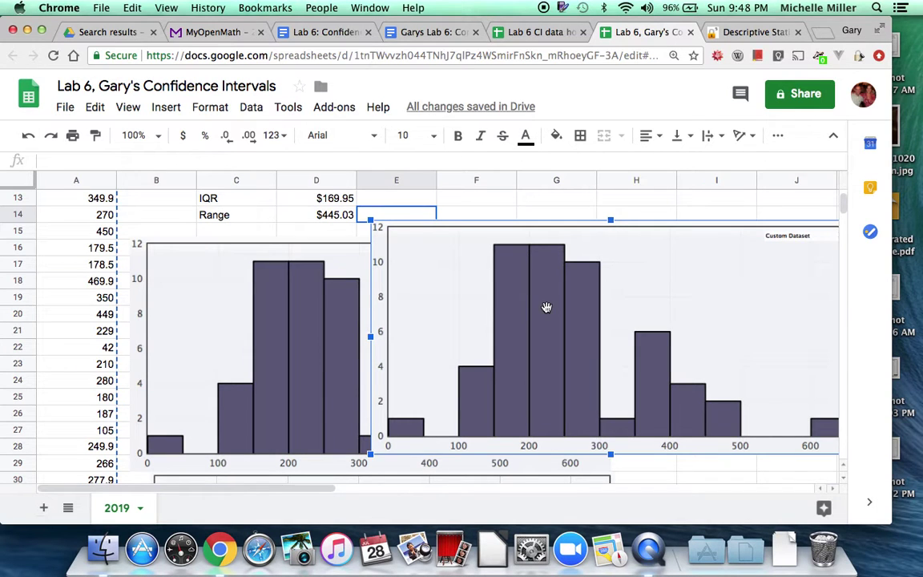
{"action": "key", "text": "super+z"}
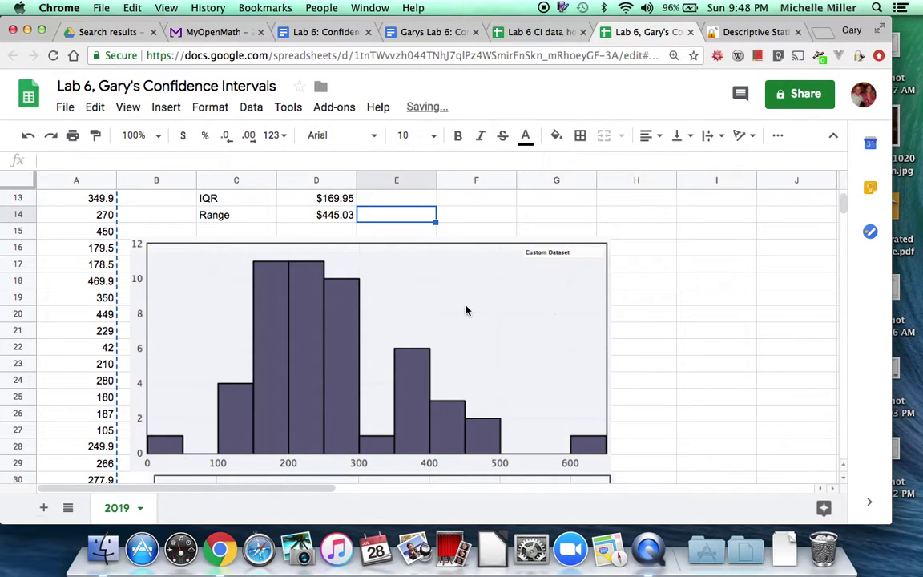
Step: Collapse the menus to a compact toolbar and select the box plot while reviewing the charts
{"action": "scroll", "coordinate": [465, 310], "scroll_direction": "down", "scroll_amount": 5}
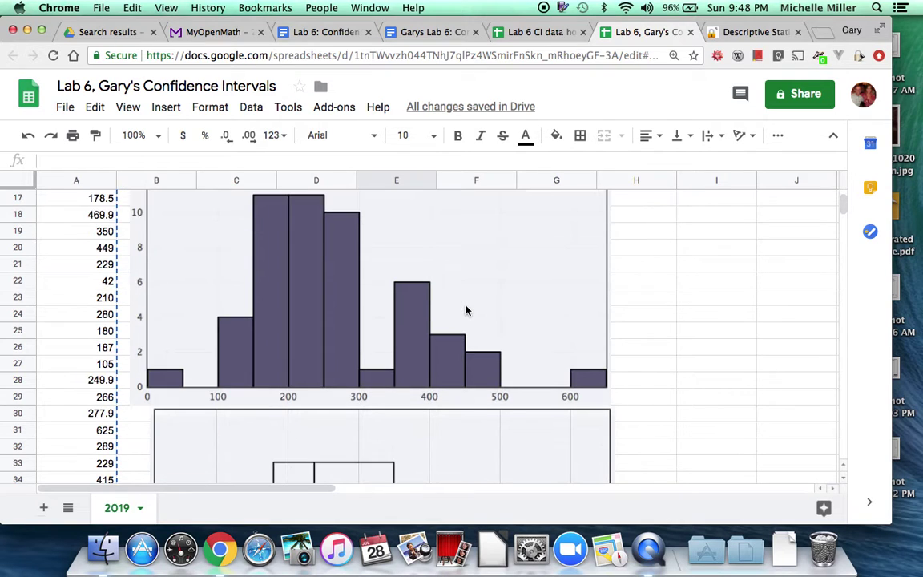
{"action": "scroll", "coordinate": [466, 310], "scroll_direction": "down", "scroll_amount": 2}
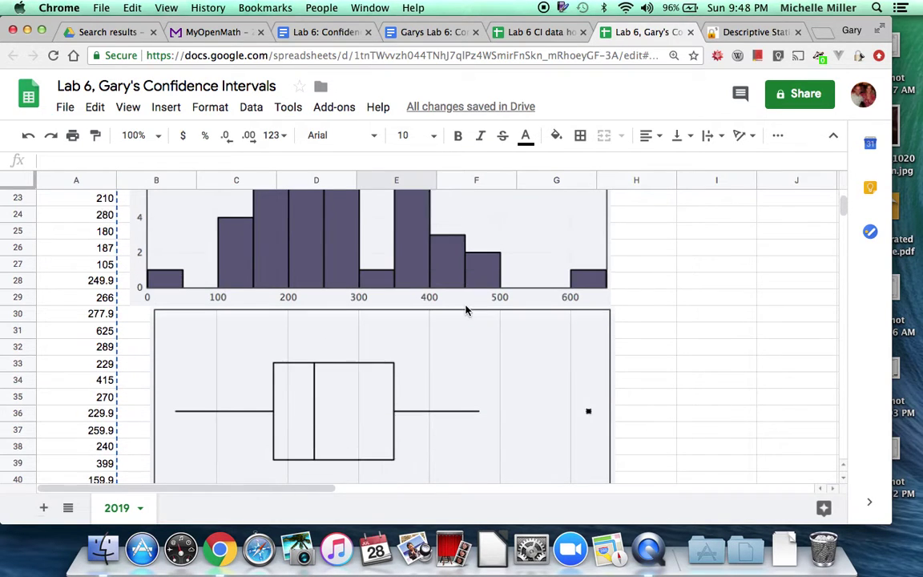
{"action": "left_click", "coordinate": [833, 140]}
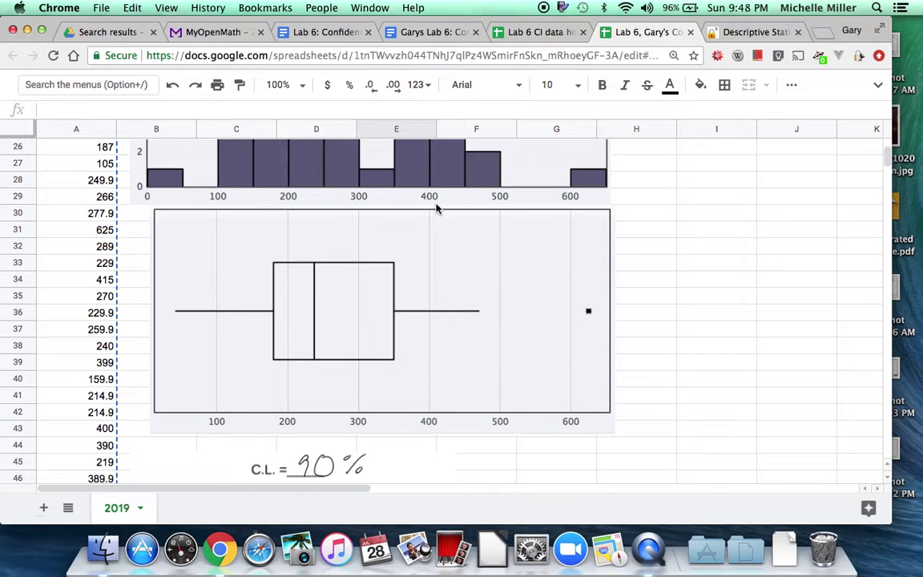
{"action": "left_click", "coordinate": [438, 266]}
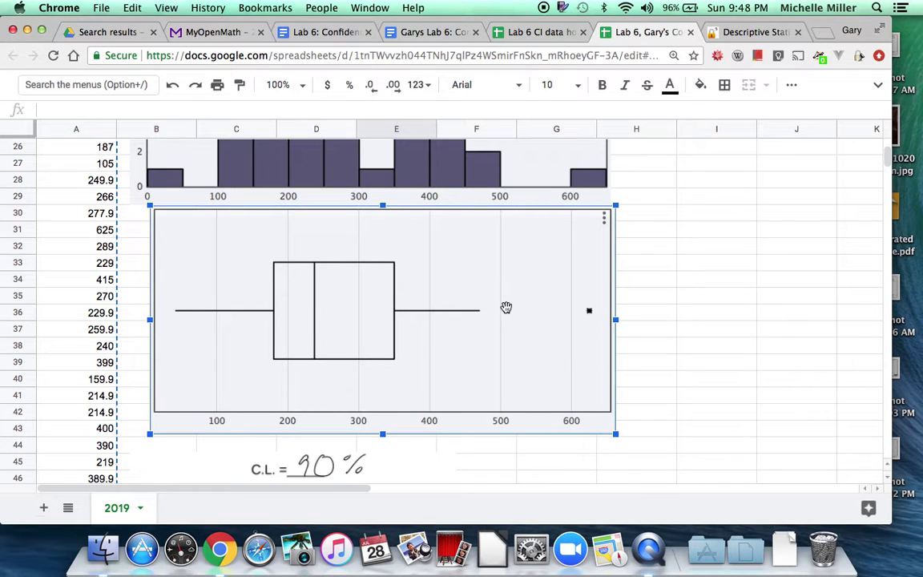
{"action": "scroll", "coordinate": [506, 308], "scroll_direction": "up", "scroll_amount": 5}
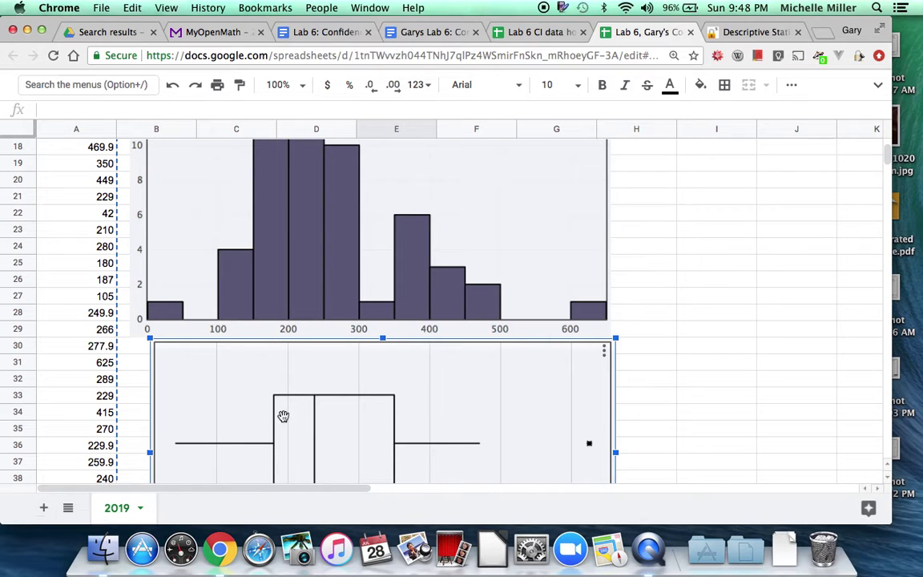
{"action": "scroll", "coordinate": [290, 416], "scroll_direction": "up", "scroll_amount": 3}
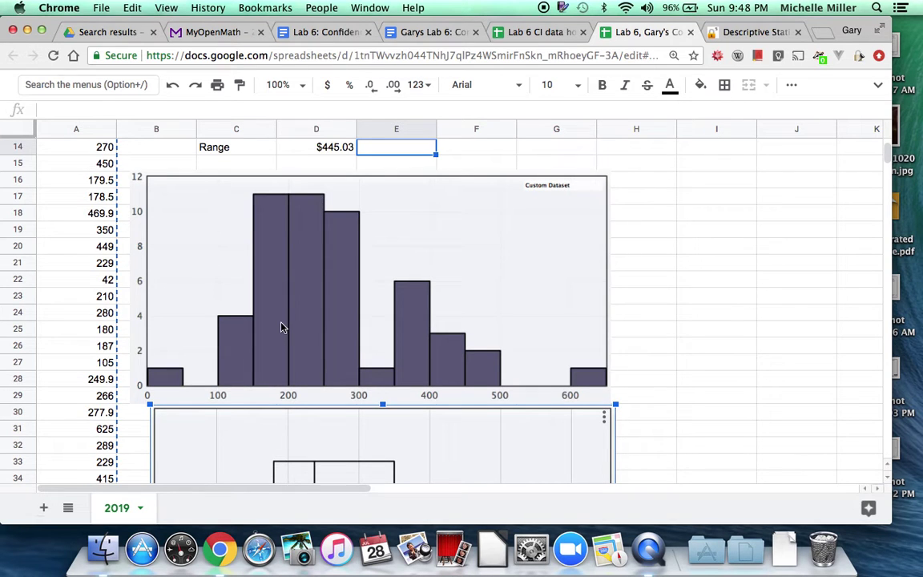
{"action": "scroll", "coordinate": [282, 326], "scroll_direction": "down", "scroll_amount": 2}
{"action": "scroll", "coordinate": [281, 327], "scroll_direction": "down", "scroll_amount": 2}
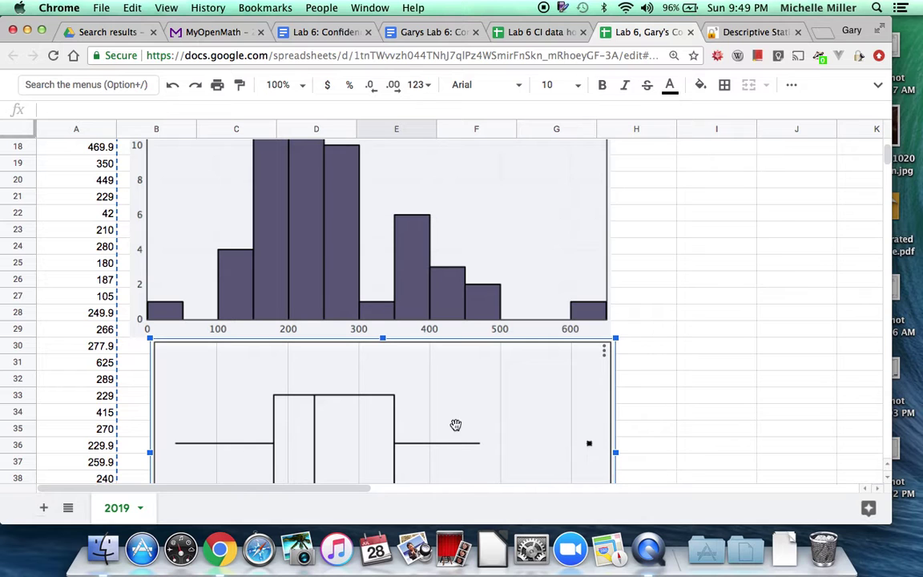
{"action": "scroll", "coordinate": [455, 425], "scroll_direction": "down", "scroll_amount": 2}
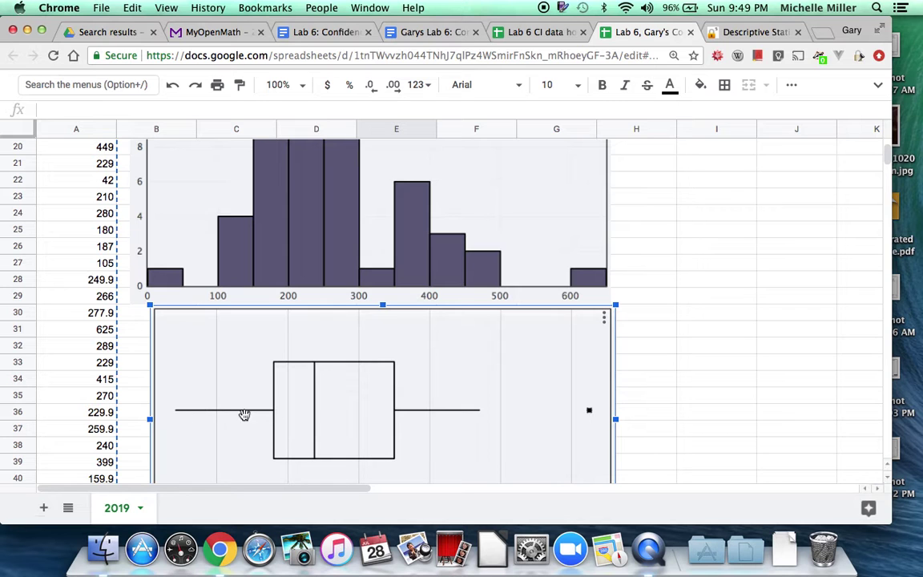
{"action": "scroll", "coordinate": [209, 422], "scroll_direction": "down", "scroll_amount": 3}
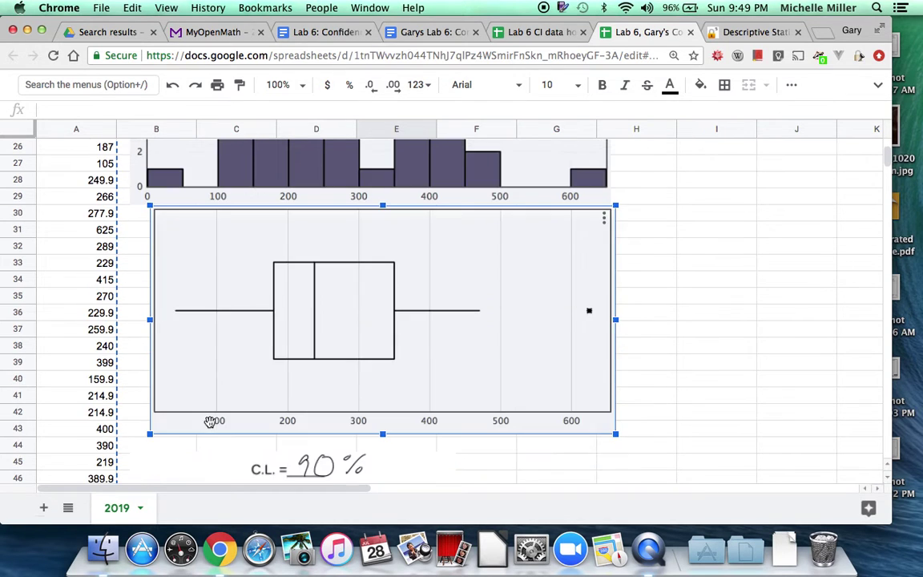
{"action": "scroll", "coordinate": [209, 422], "scroll_direction": "up", "scroll_amount": 10}
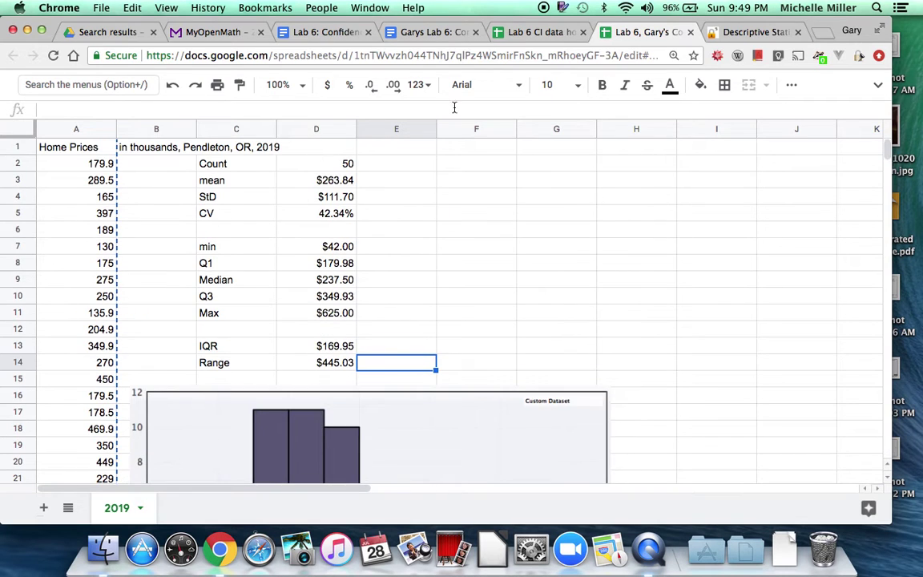
Step: Mark Describe the Data items 1 and 2 with 'Check' in the lab write-up
{"action": "left_click", "coordinate": [438, 32]}
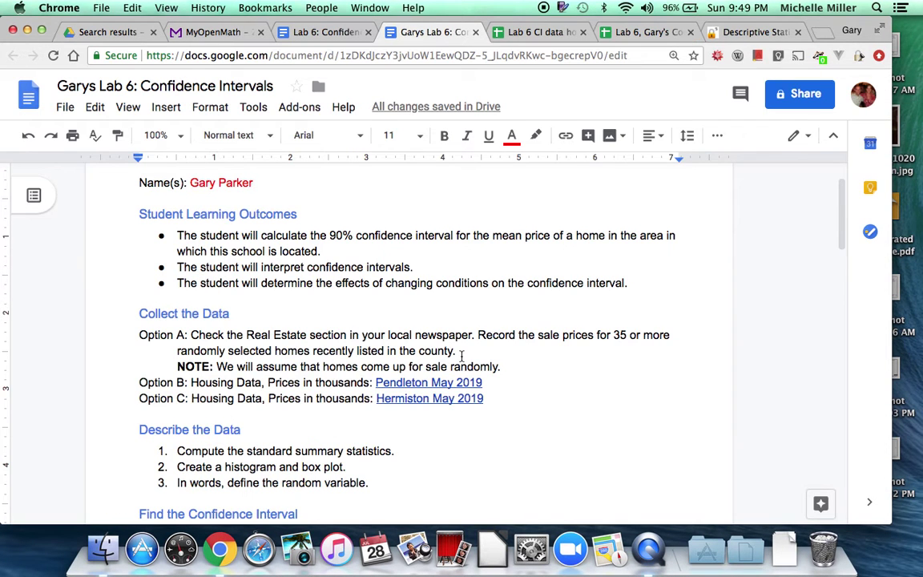
{"action": "scroll", "coordinate": [371, 305], "scroll_direction": "down", "scroll_amount": 2}
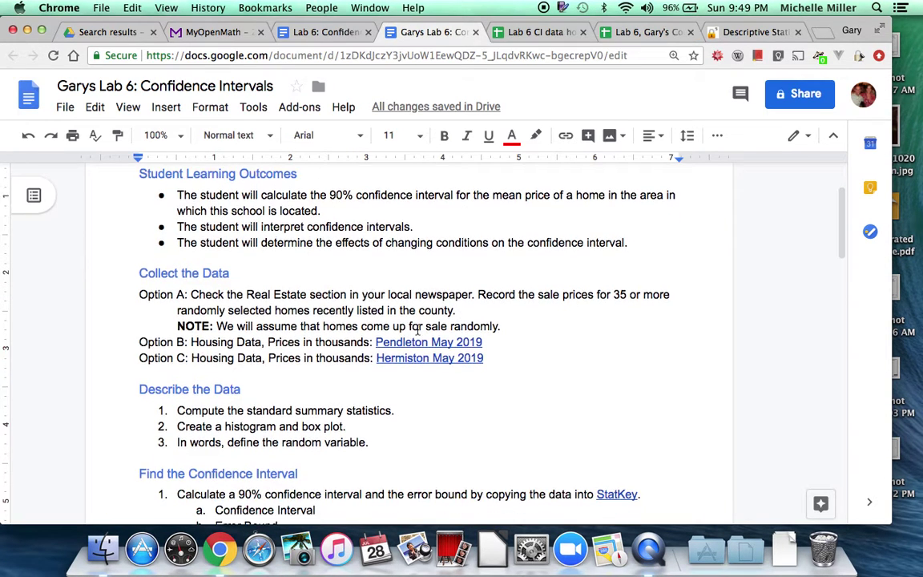
{"action": "scroll", "coordinate": [365, 404], "scroll_direction": "down", "scroll_amount": 1}
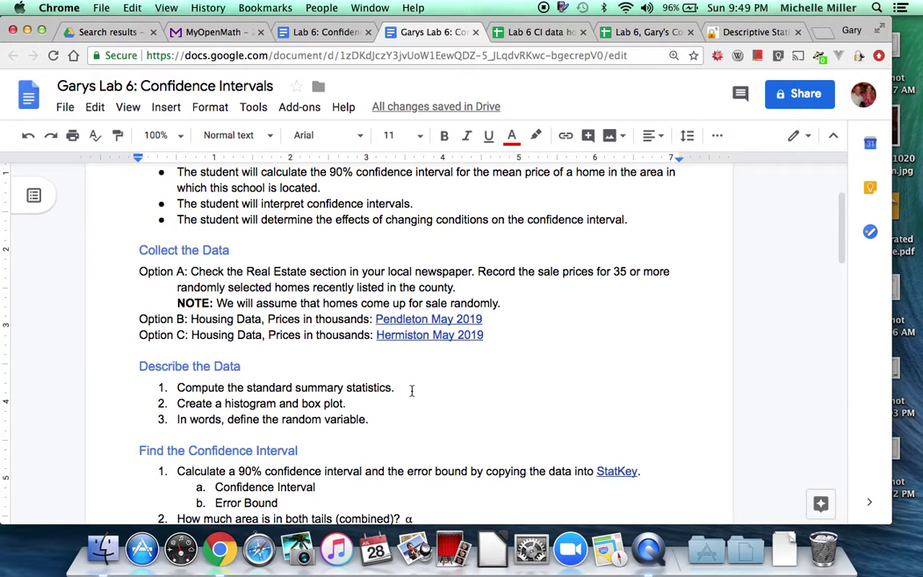
{"action": "left_click", "coordinate": [411, 390]}
{"action": "type", "text": "CHeck"}
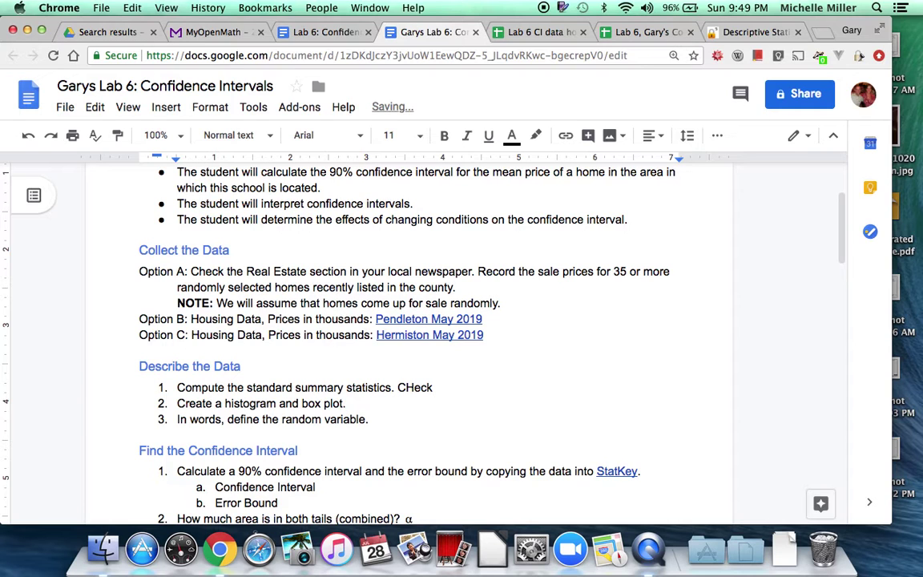
{"action": "type", "text": "Check"}
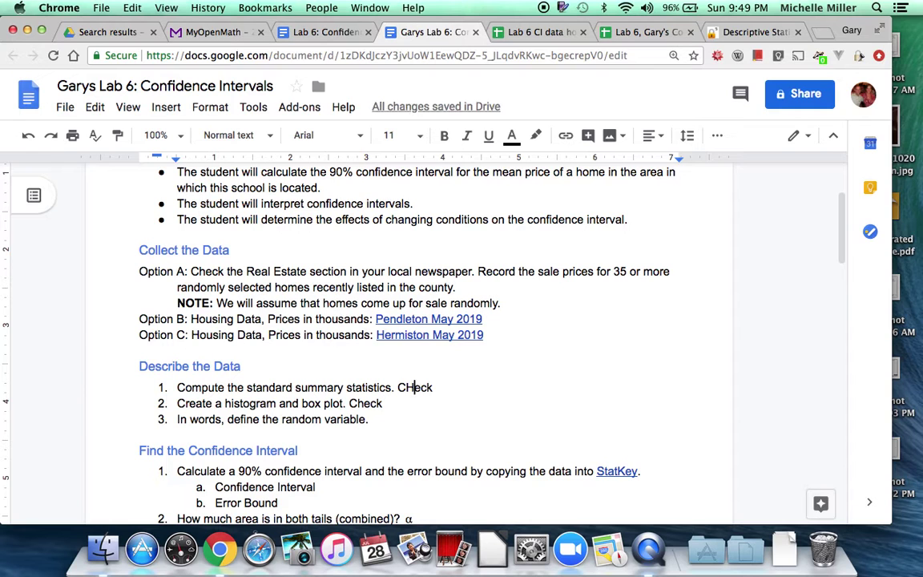
{"action": "key", "text": "BackSpace"}
{"action": "type", "text": "h"}
Step: Add an unnumbered line below item 3 reading 'Average home price in Pendleton'
{"action": "left_click", "coordinate": [399, 425]}
{"action": "key", "text": "shift+Return"}
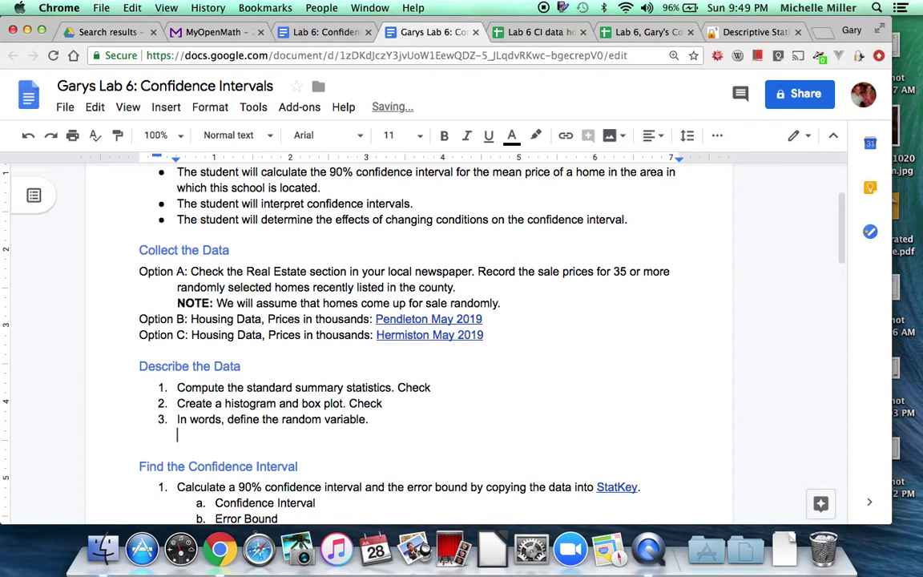
{"action": "key", "text": "Return"}
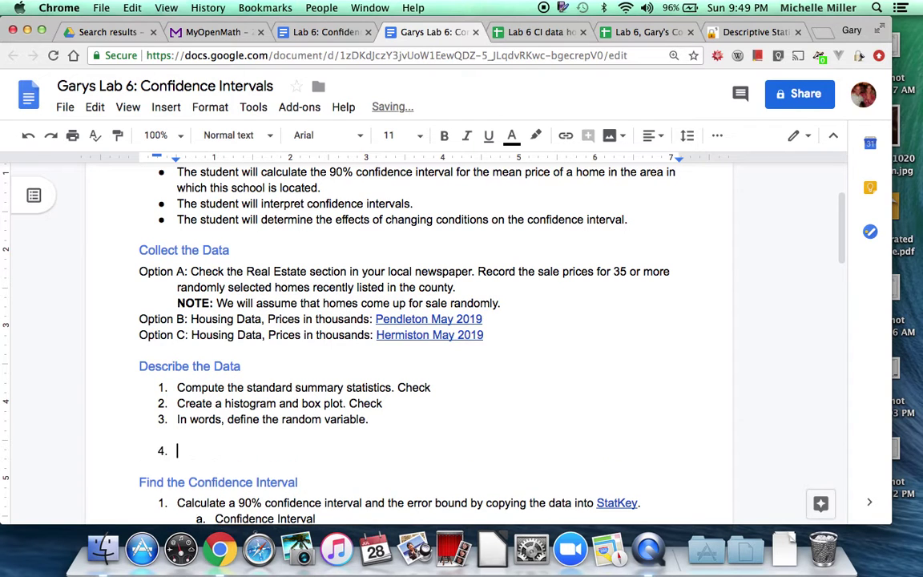
{"action": "key", "text": "BackSpace"}
{"action": "left_click", "coordinate": [177, 434]}
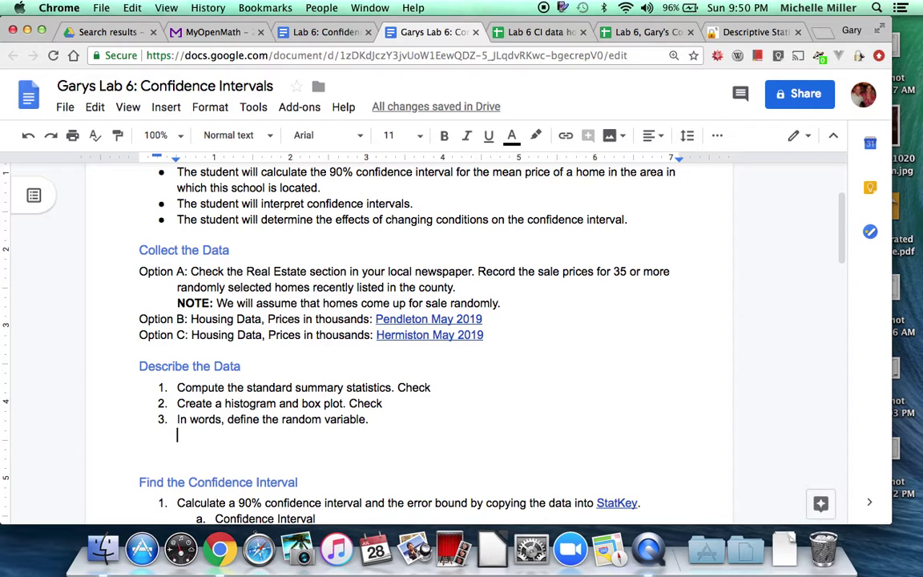
{"action": "key", "text": "Down"}
{"action": "key", "text": "BackSpace"}
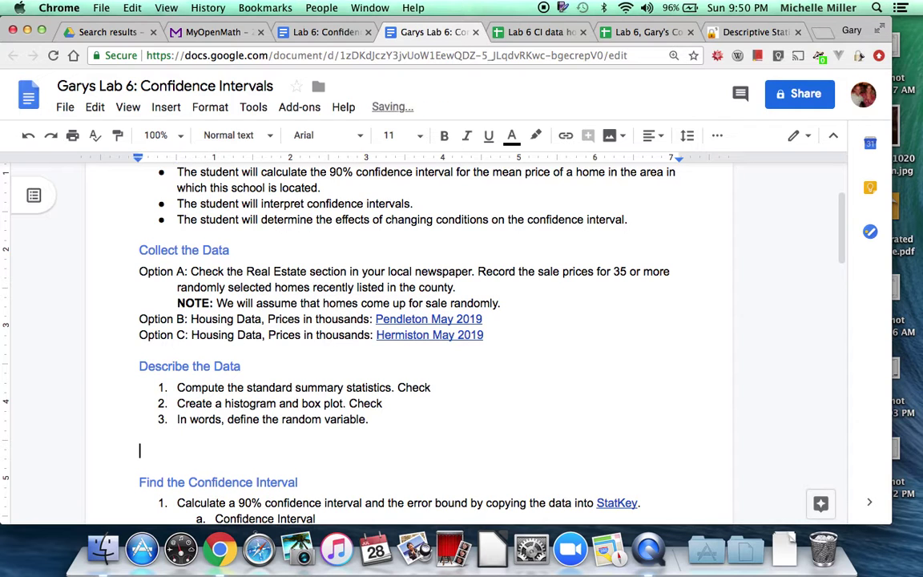
{"action": "key", "text": "BackSpace"}
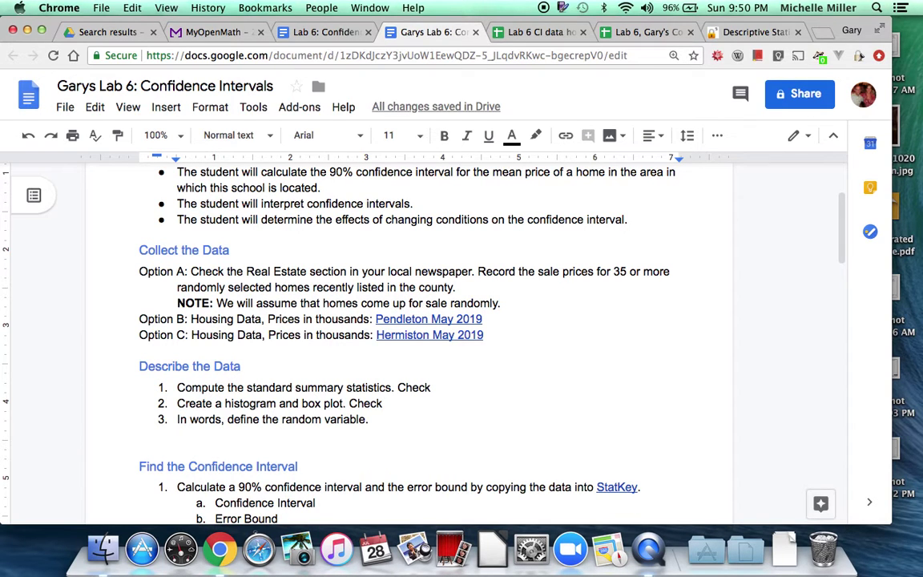
{"action": "type", "text": "Av"}
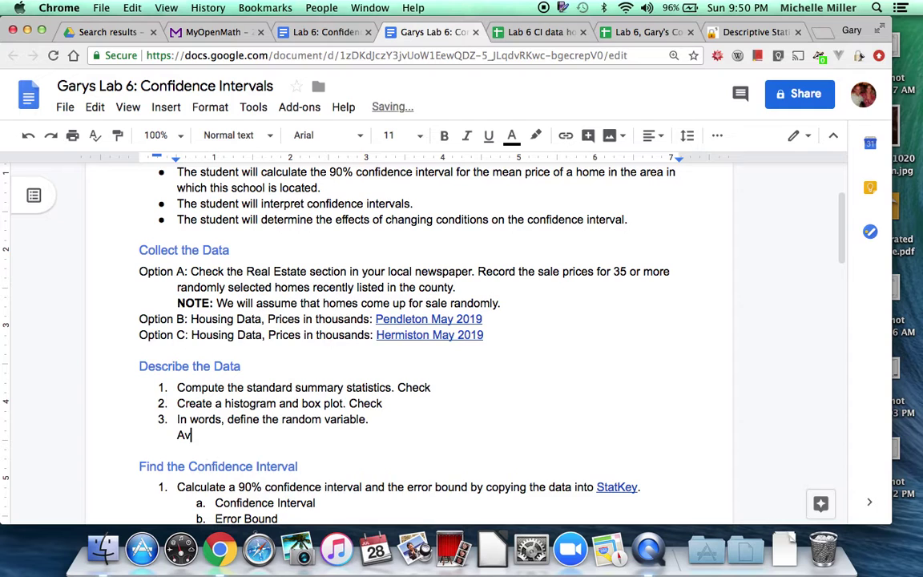
{"action": "type", "text": "erage home "}
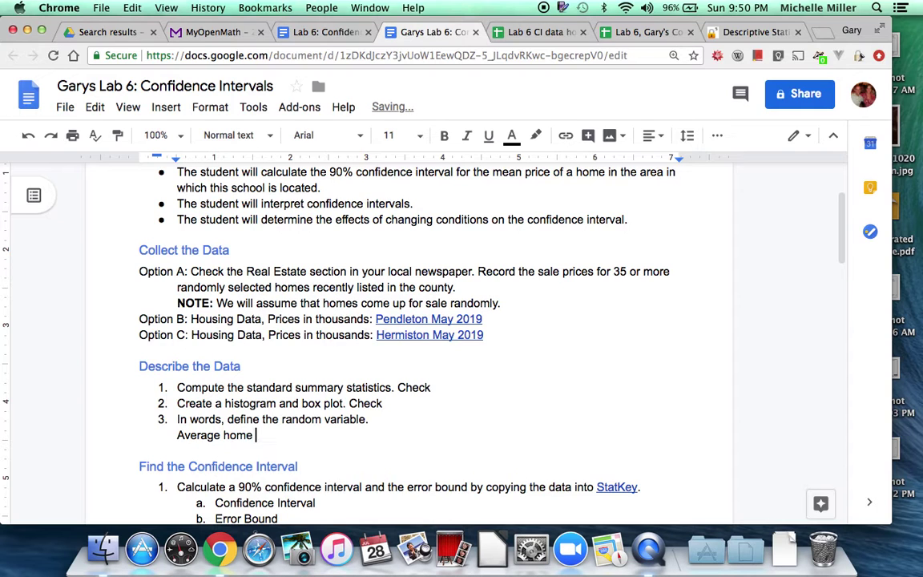
{"action": "type", "text": "price "}
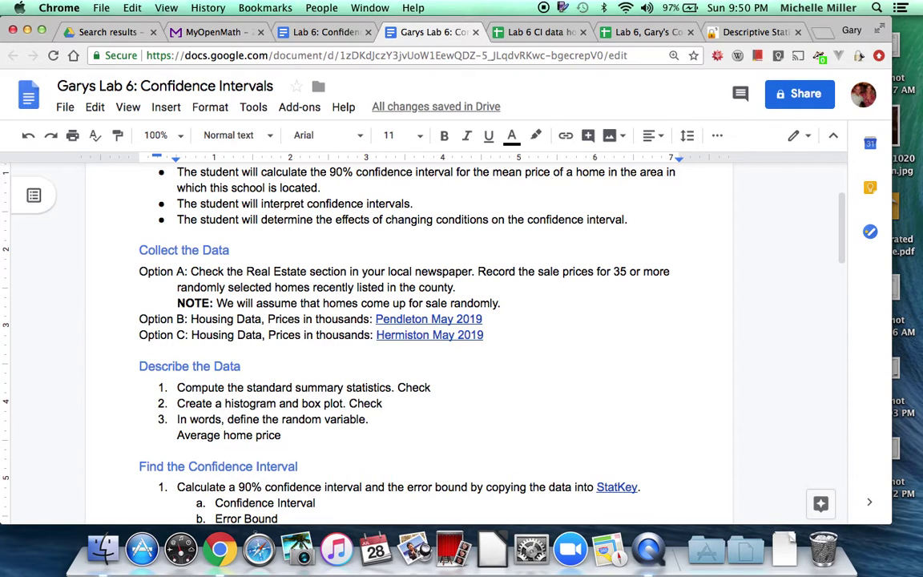
{"action": "type", "text": "in Pen"}
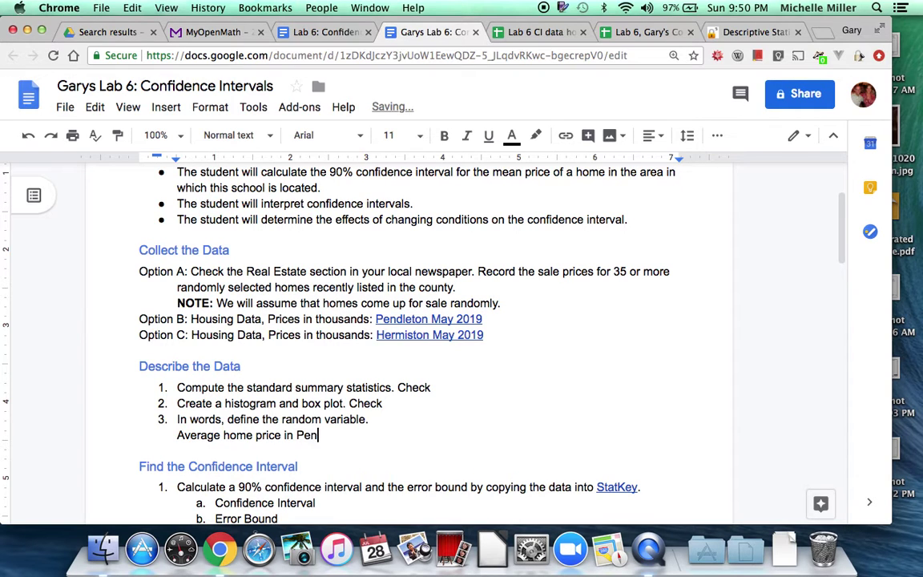
{"action": "type", "text": "dleton"}
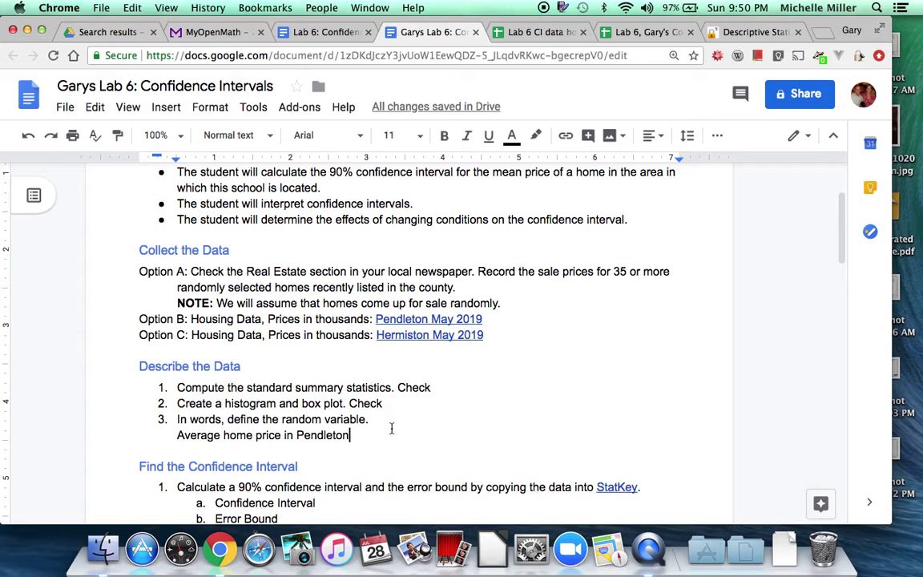
{"action": "double_click", "coordinate": [352, 435]}
Step: Colour the 'Average home price in Pendleton' answer line red
{"action": "left_click_drag", "start_coordinate": [246, 435], "coordinate": [177, 439]}
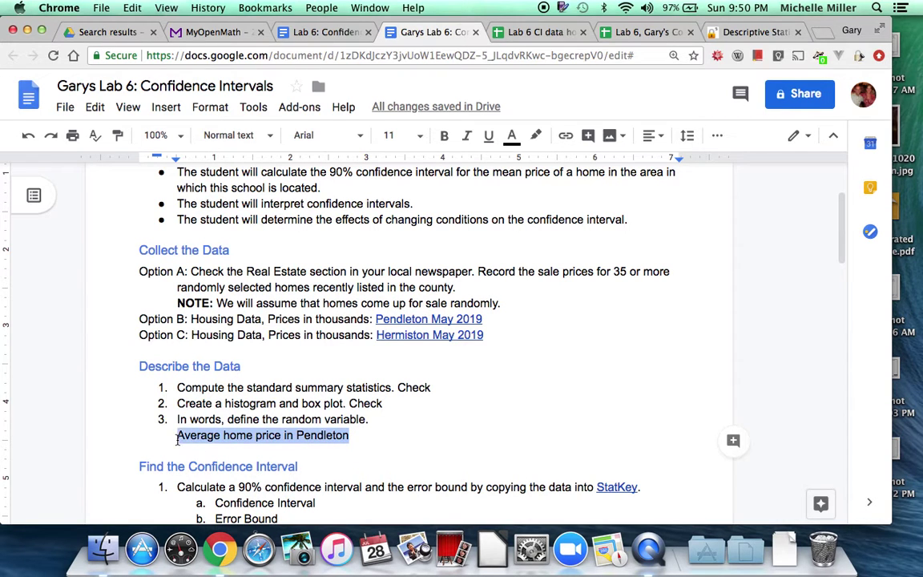
{"action": "left_click", "coordinate": [514, 137]}
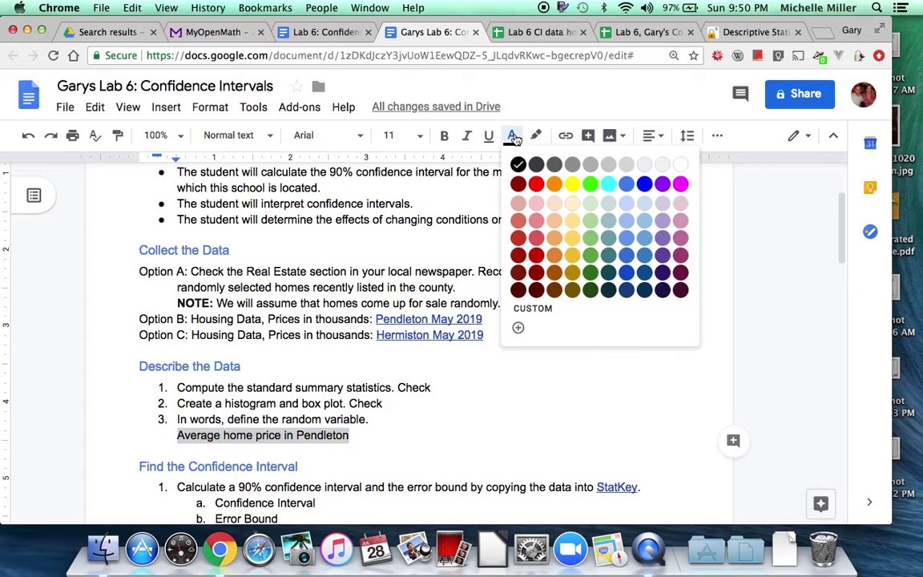
{"action": "left_click", "coordinate": [535, 184]}
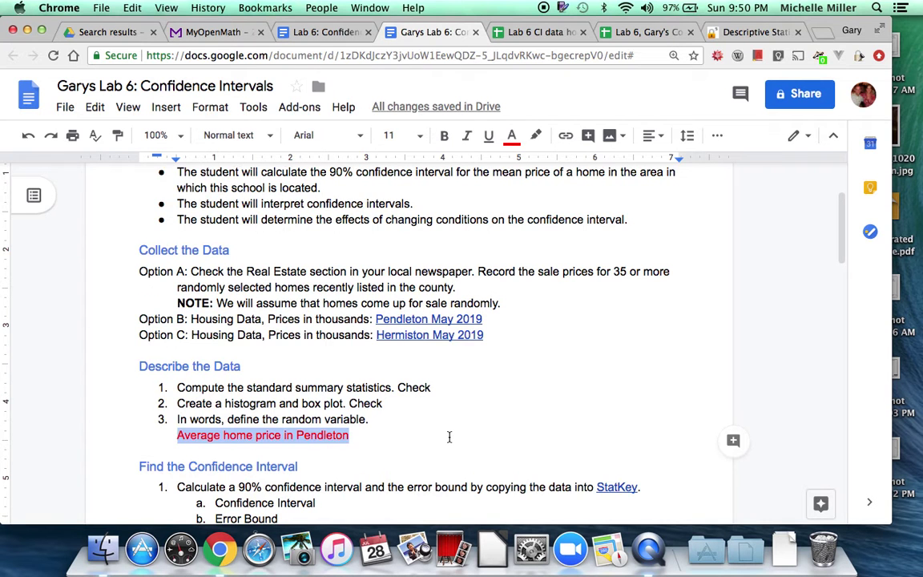
{"action": "scroll", "coordinate": [448, 437], "scroll_direction": "down", "scroll_amount": 3}
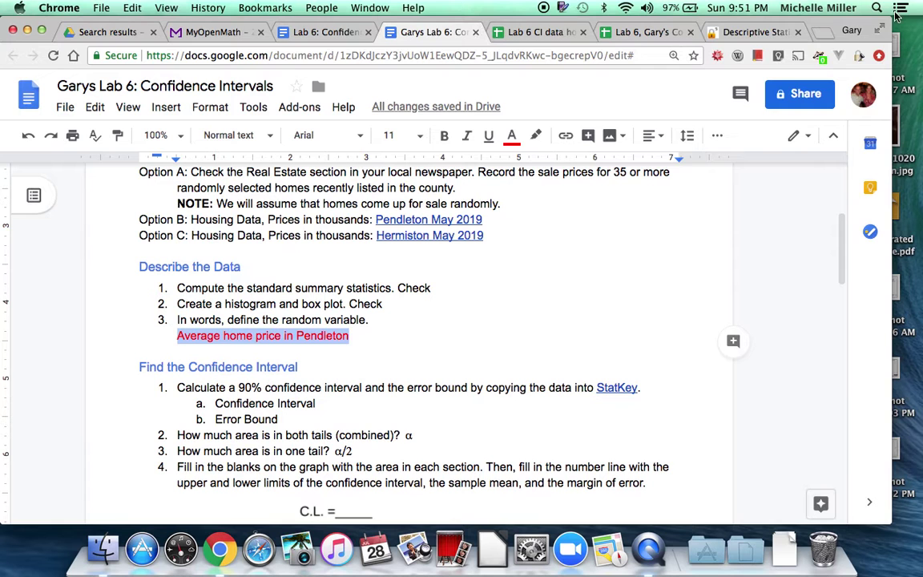
Step: Search Google for 'pendleton home' in a new browser tab
{"action": "left_click", "coordinate": [819, 33]}
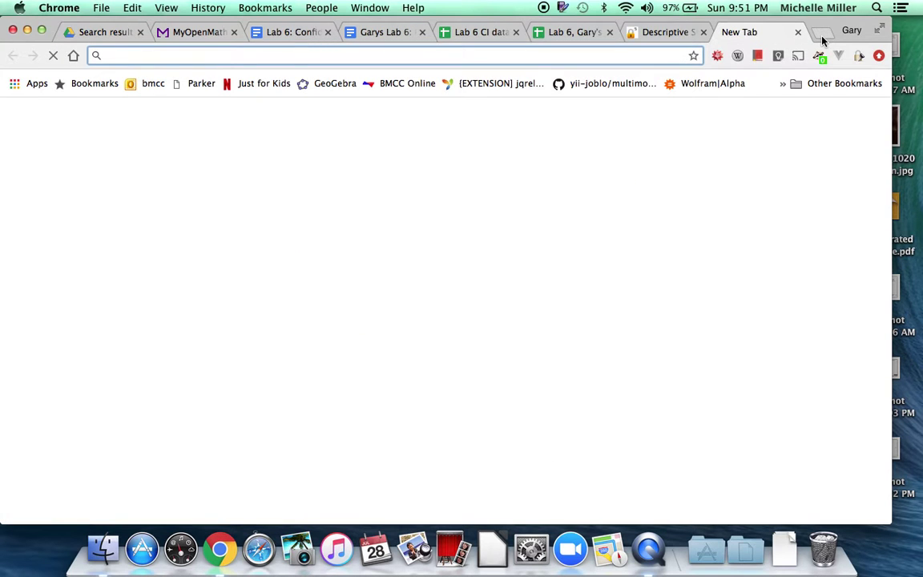
{"action": "type", "text": "pend"}
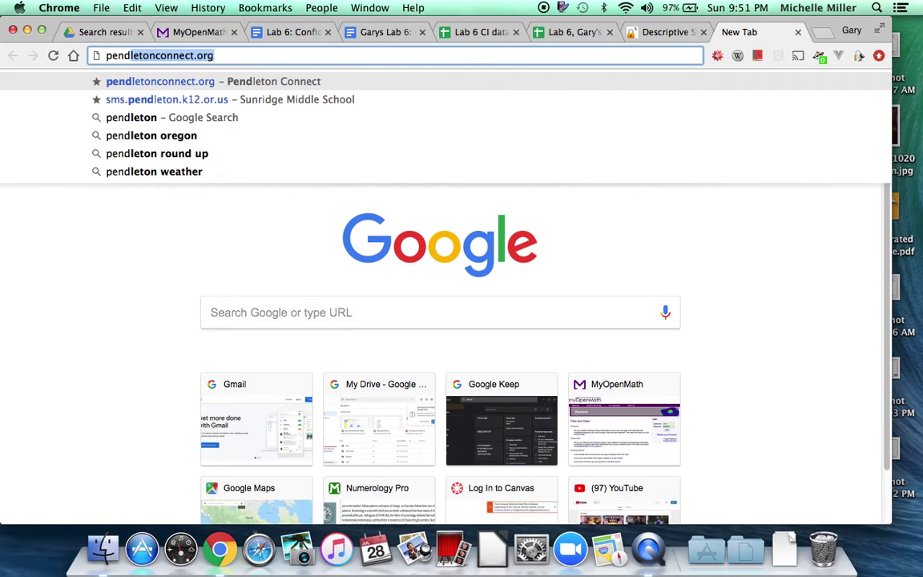
{"action": "type", "text": "leton"}
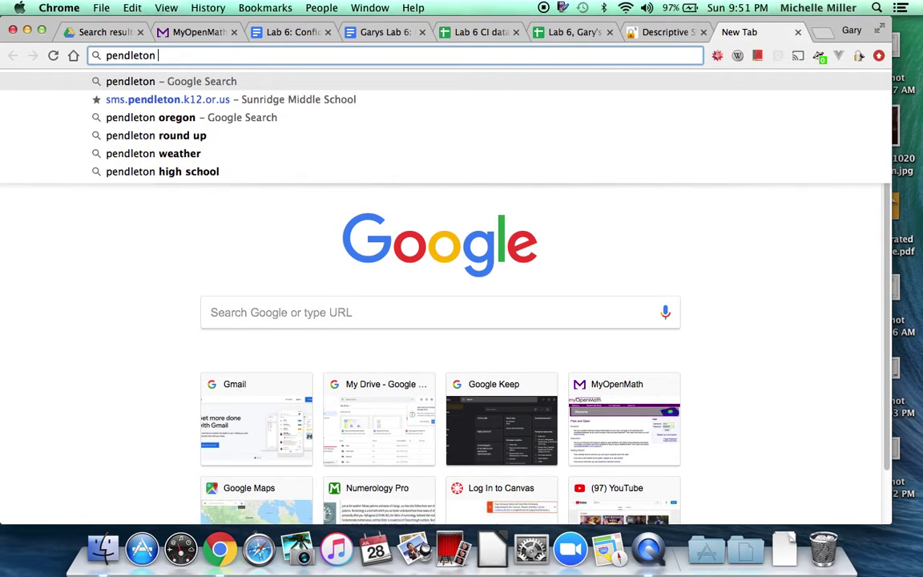
{"action": "type", "text": " home"}
{"action": "key", "text": "Return"}
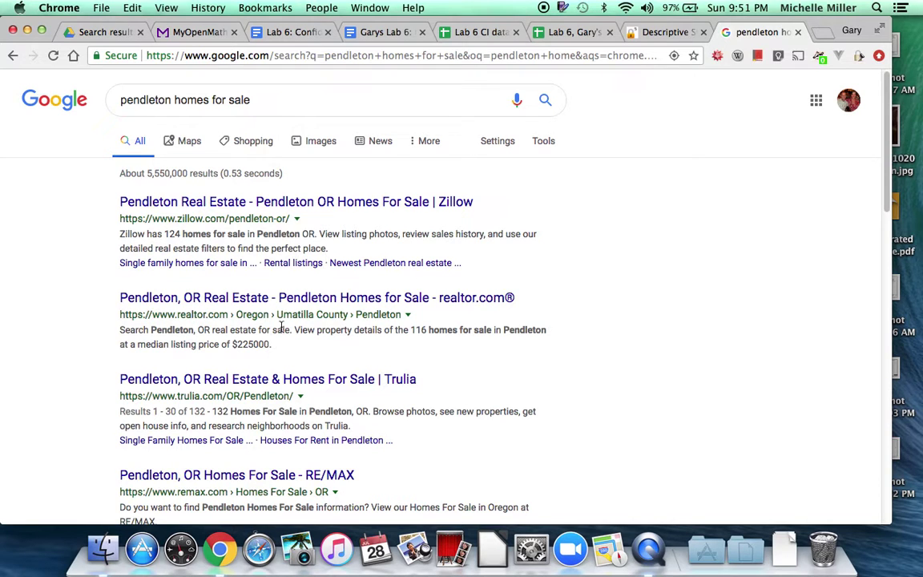
Step: Select the 116 homes count and the 225000 median listing price in the realtor.com snippet
{"action": "double_click", "coordinate": [418, 329]}
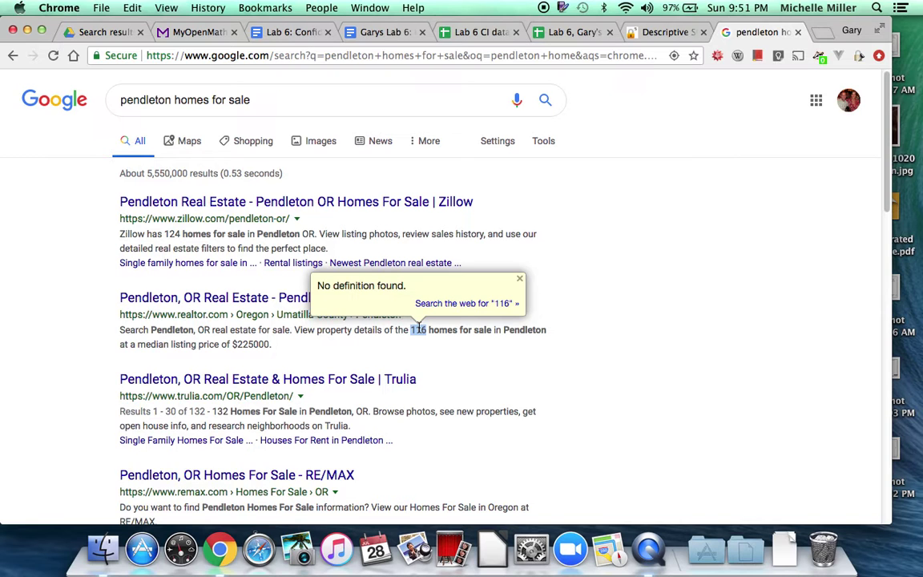
{"action": "left_click", "coordinate": [574, 245]}
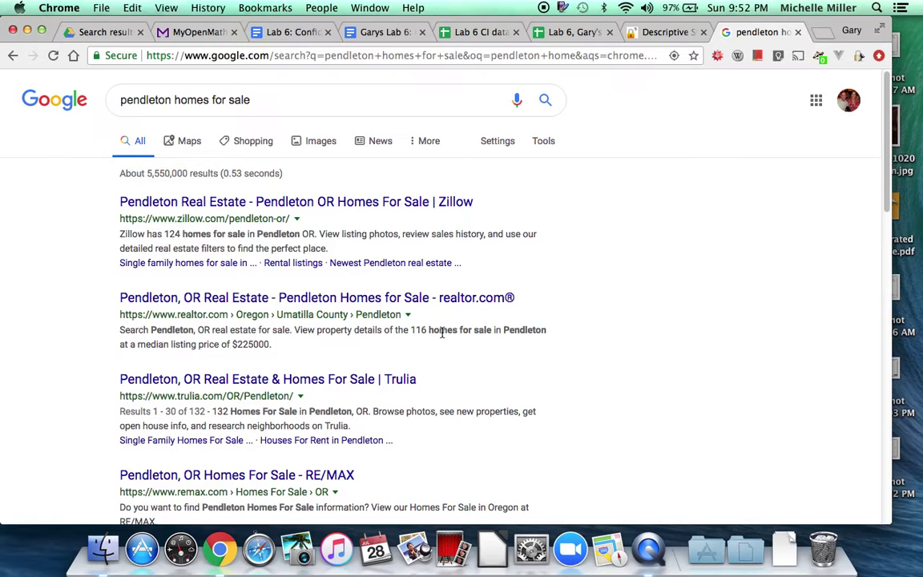
{"action": "double_click", "coordinate": [250, 344]}
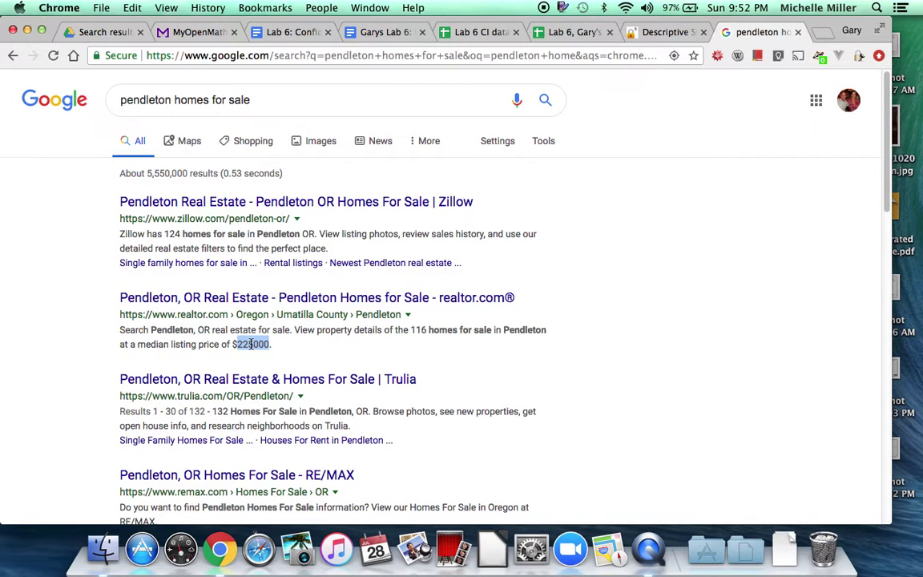
{"action": "double_click", "coordinate": [251, 344]}
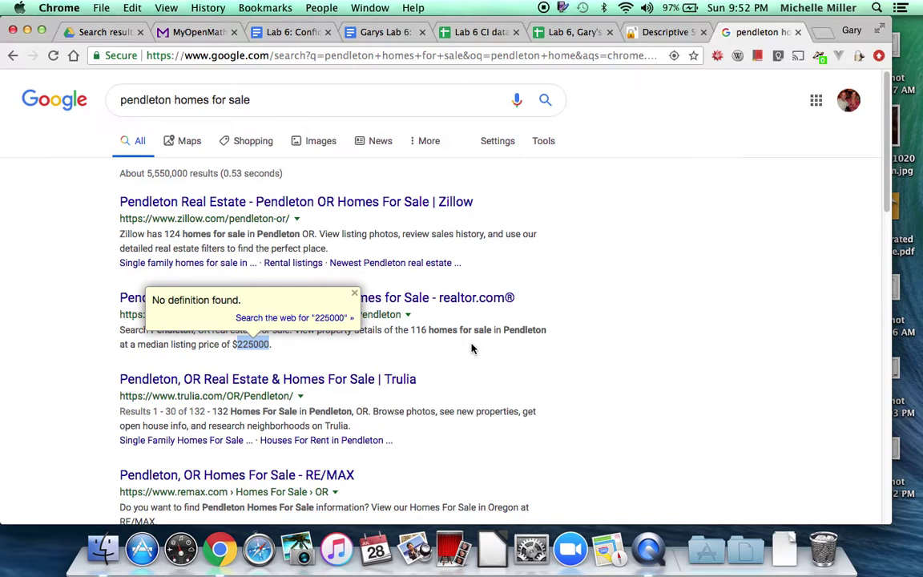
{"action": "left_click", "coordinate": [479, 32]}
Step: Fill the $263.84 mean in D3 yellow and note 'point estimate for the population parameter' in E3
{"action": "left_click", "coordinate": [573, 32]}
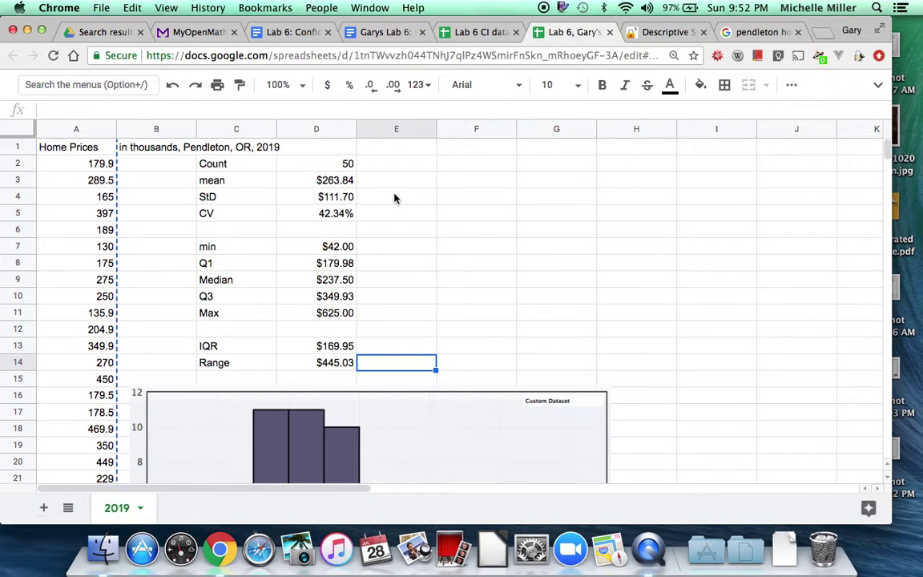
{"action": "left_click", "coordinate": [345, 184]}
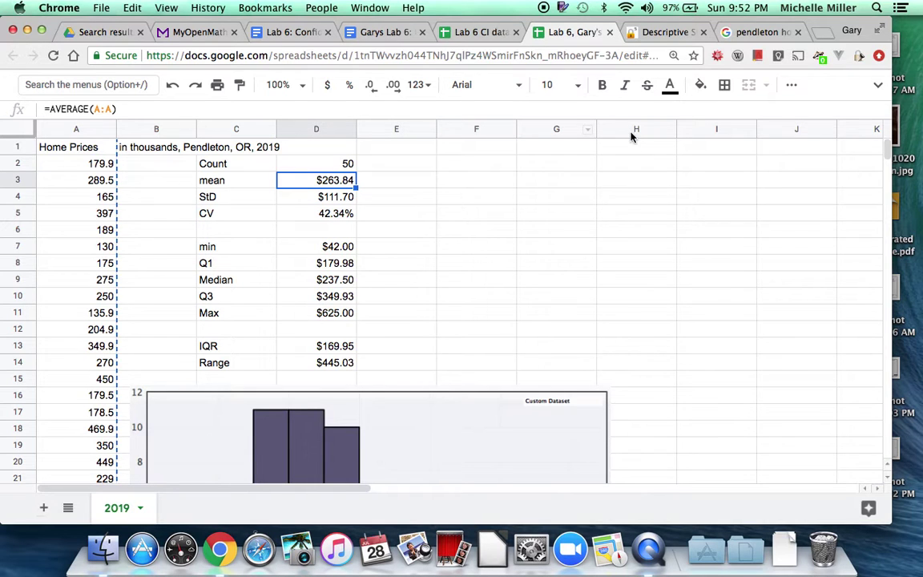
{"action": "left_click", "coordinate": [700, 87]}
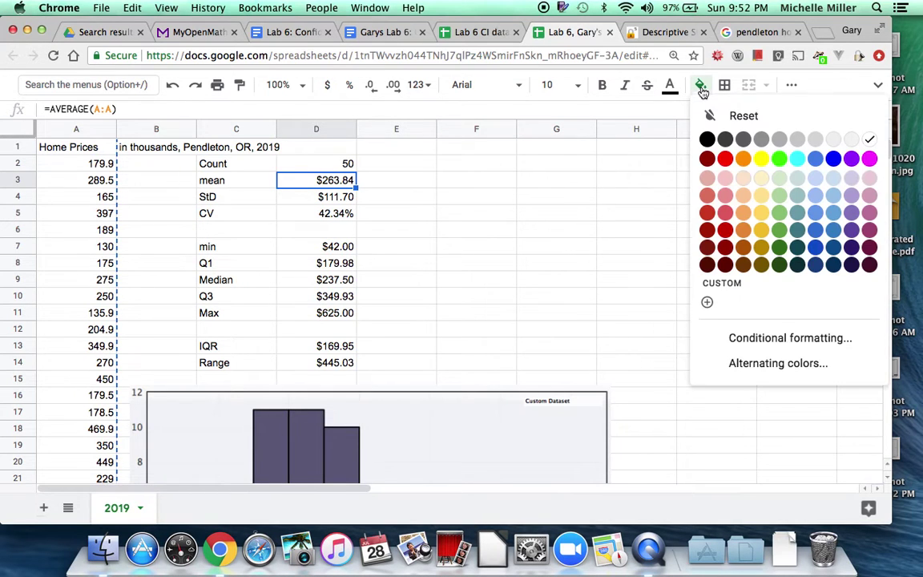
{"action": "left_click", "coordinate": [760, 160]}
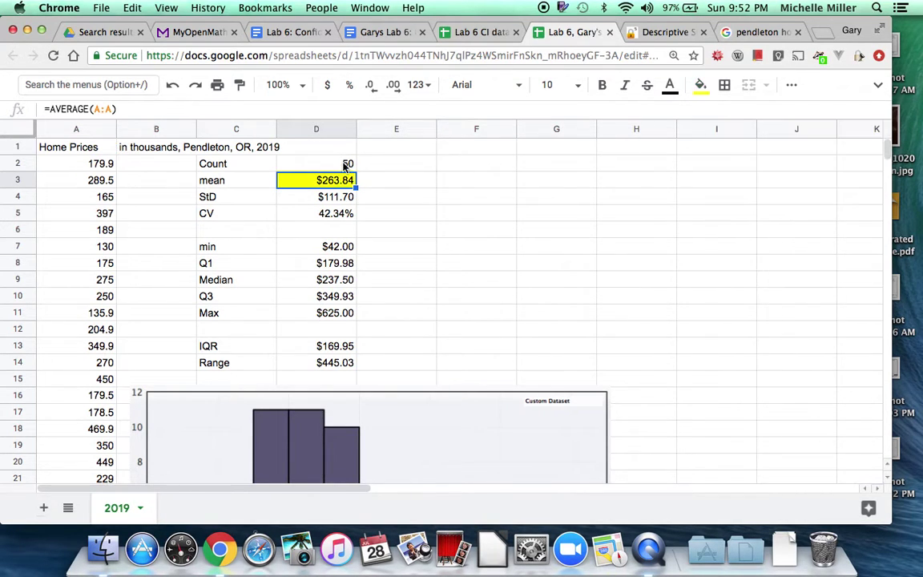
{"action": "left_click", "coordinate": [401, 187]}
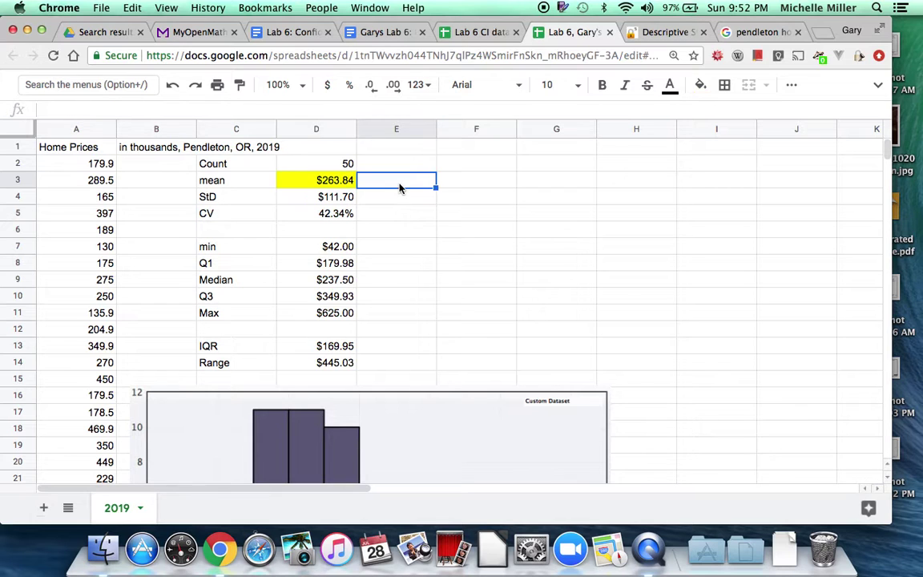
{"action": "type", "text": "point e"}
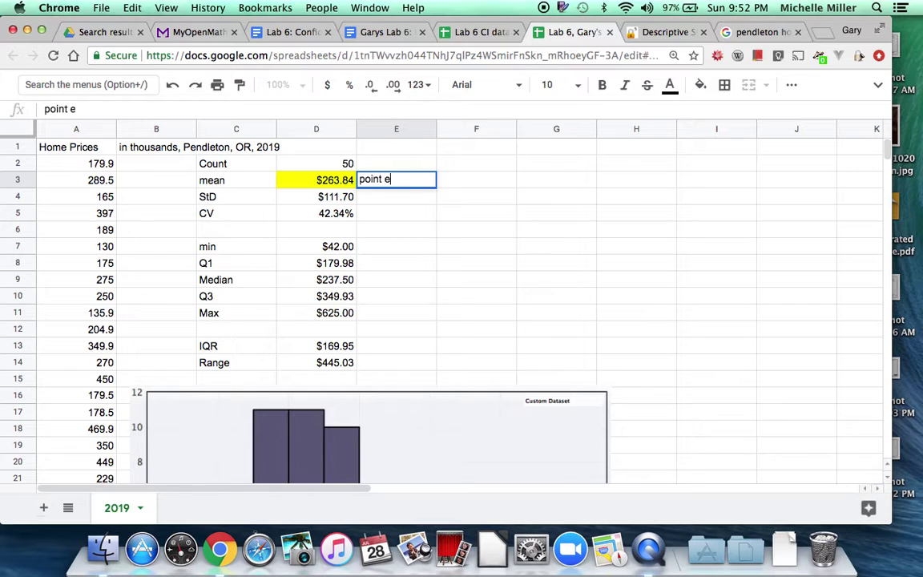
{"action": "type", "text": "stimate f"}
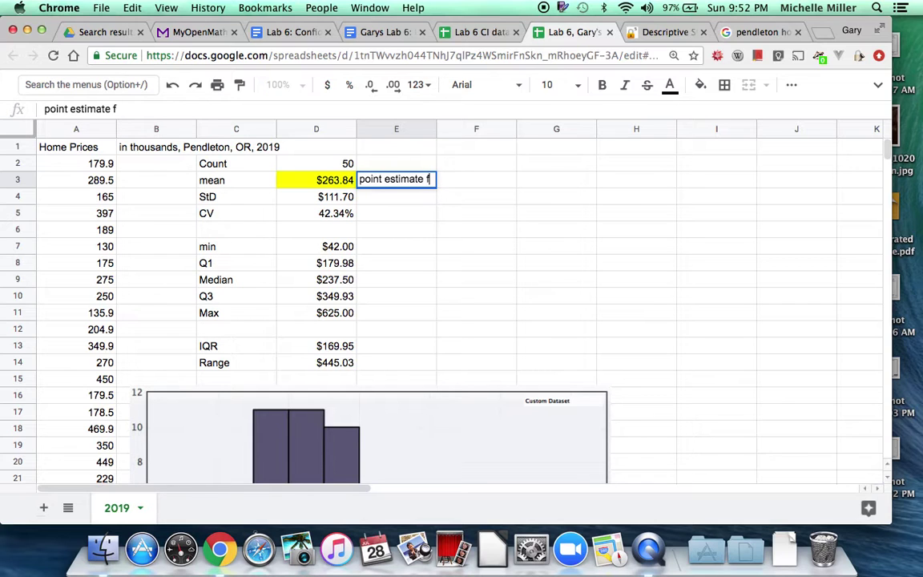
{"action": "type", "text": "or the"}
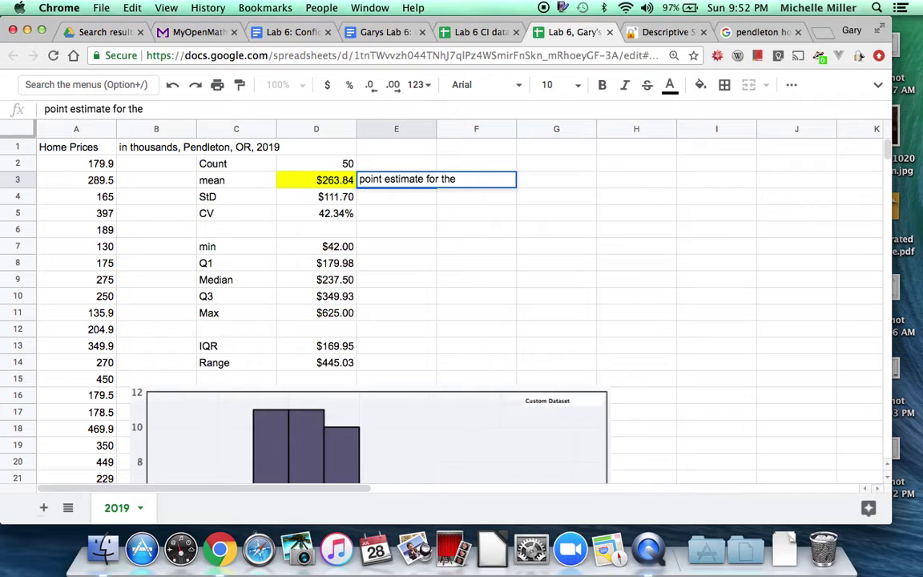
{"action": "type", "text": " populatio"}
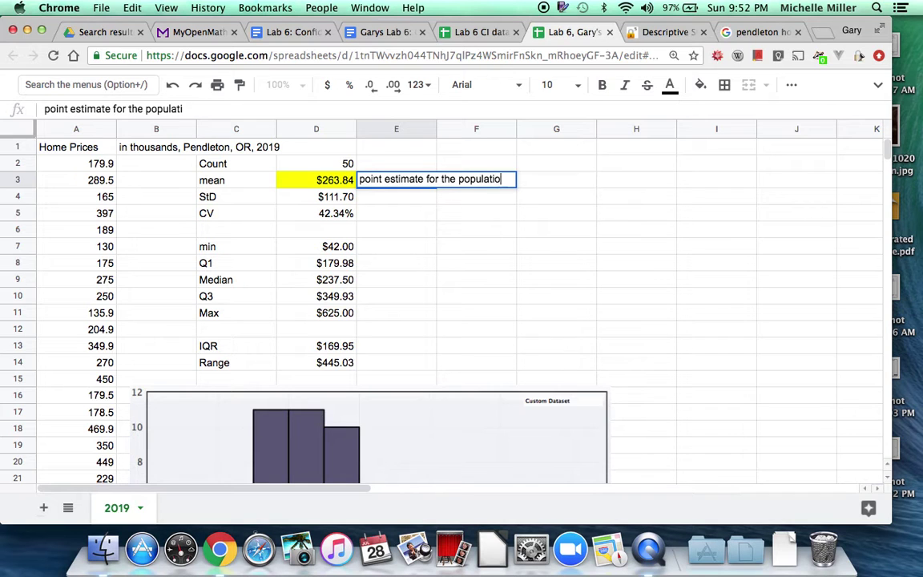
{"action": "type", "text": "n para"}
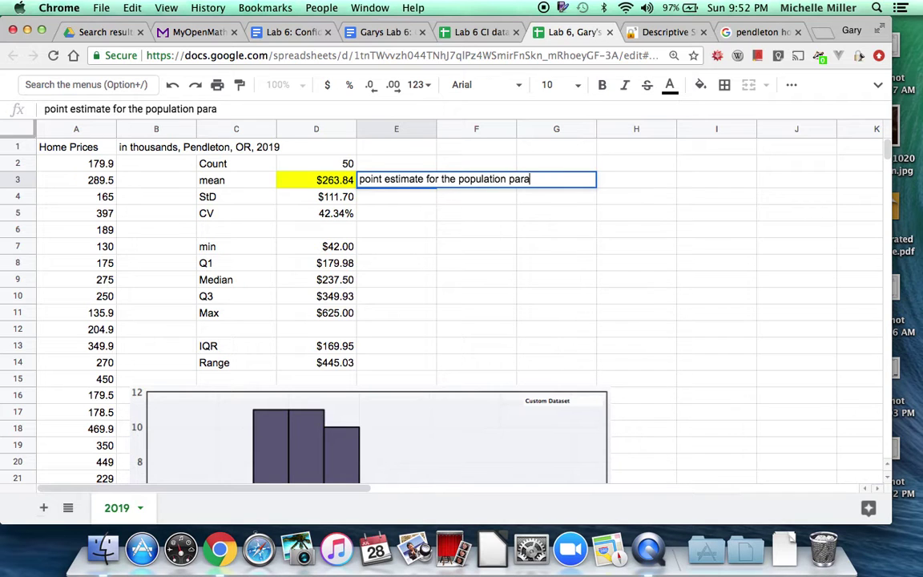
{"action": "type", "text": "meter"}
{"action": "key", "text": "Return"}
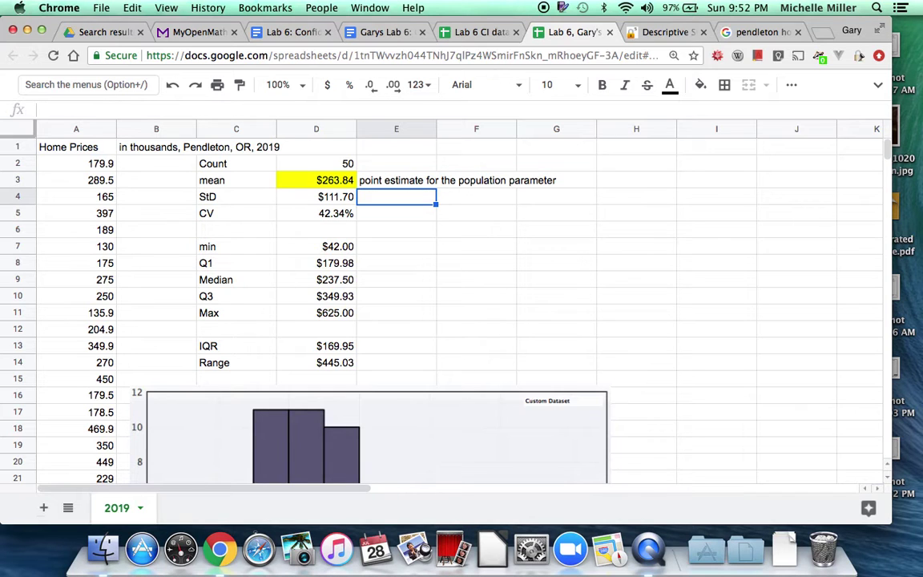
Step: Title E1 'Average Home Price in Pendleton 2019', correcting the 'Prie' typo
{"action": "key", "text": "Up"}
{"action": "key", "text": "Up"}
{"action": "key", "text": "Up"}
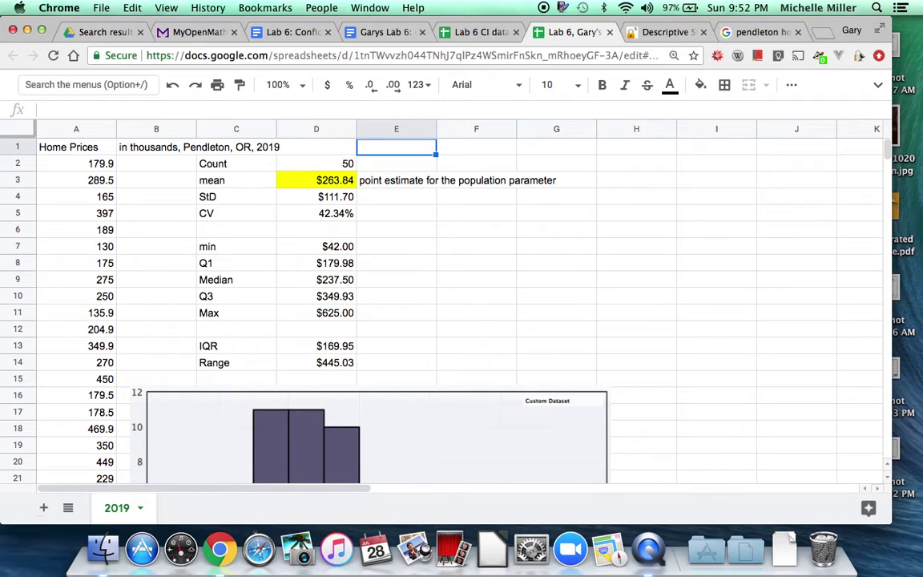
{"action": "type", "text": "Aver"}
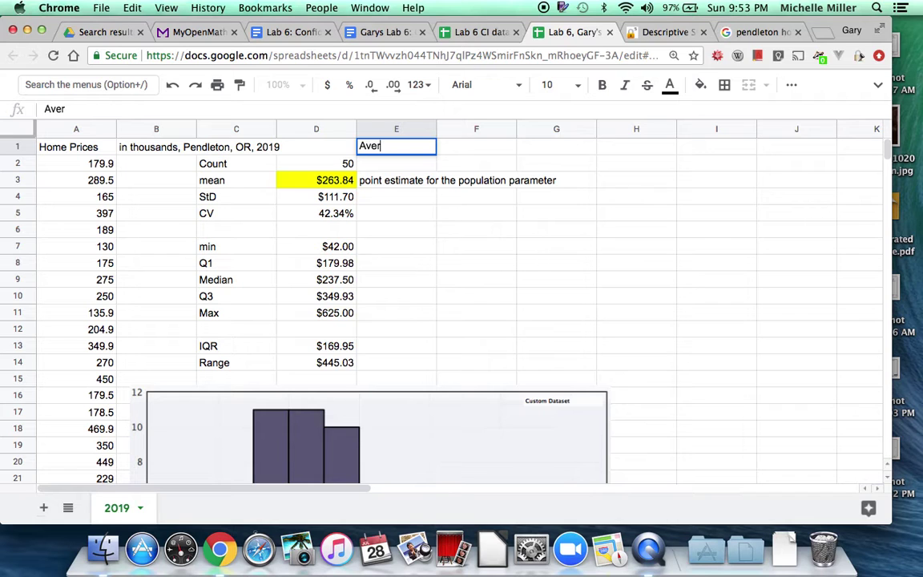
{"action": "type", "text": "age Home Prie"}
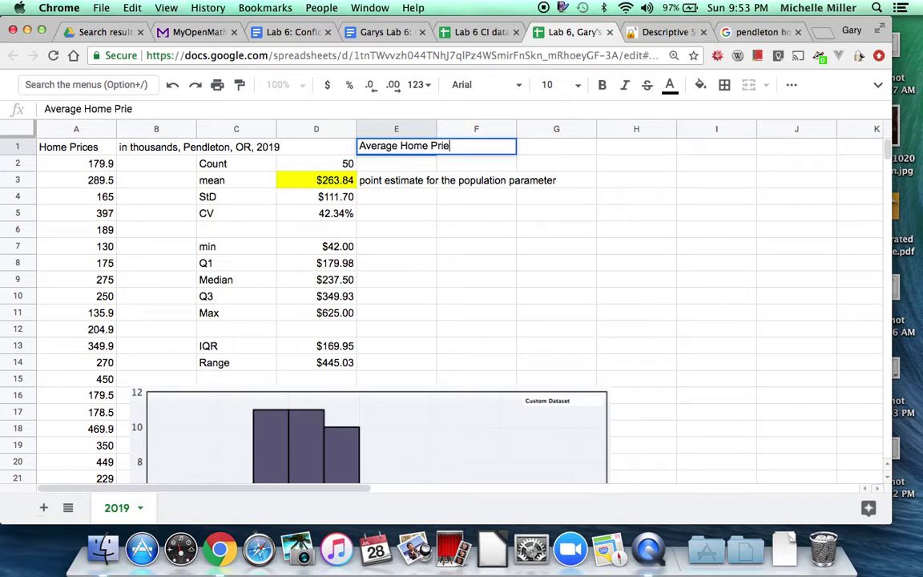
{"action": "type", "text": " in Pende"}
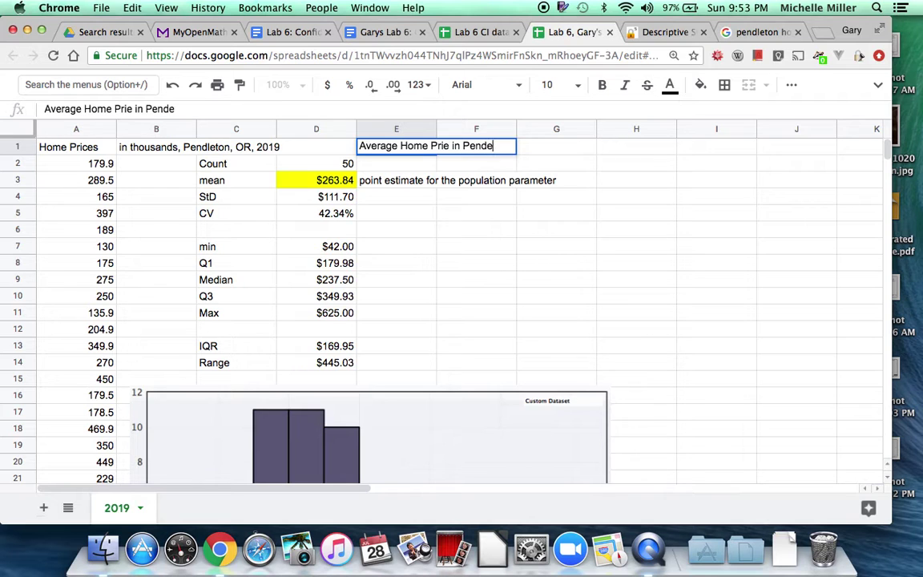
{"action": "key", "text": "BackSpace"}
{"action": "type", "text": "leton 2019"}
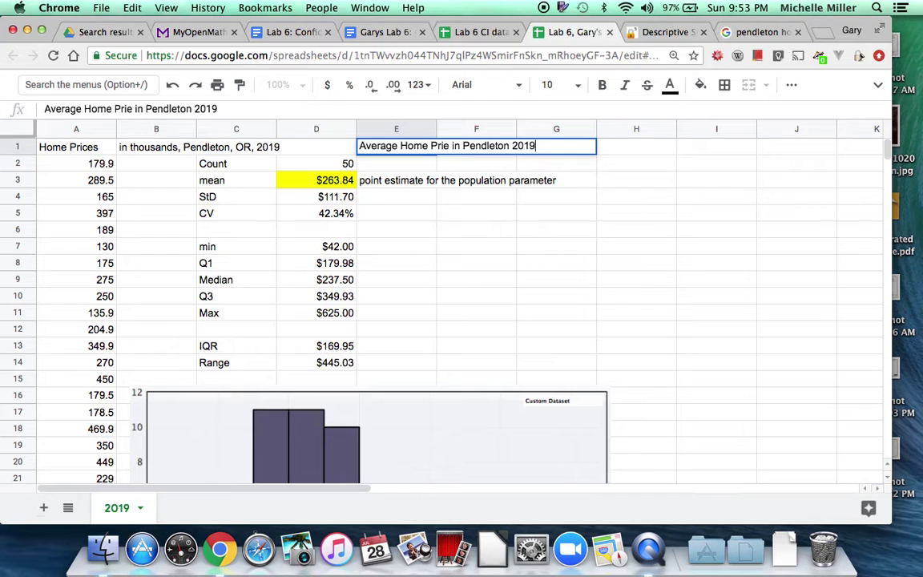
{"action": "left_click", "coordinate": [129, 110]}
{"action": "type", "text": "c"}
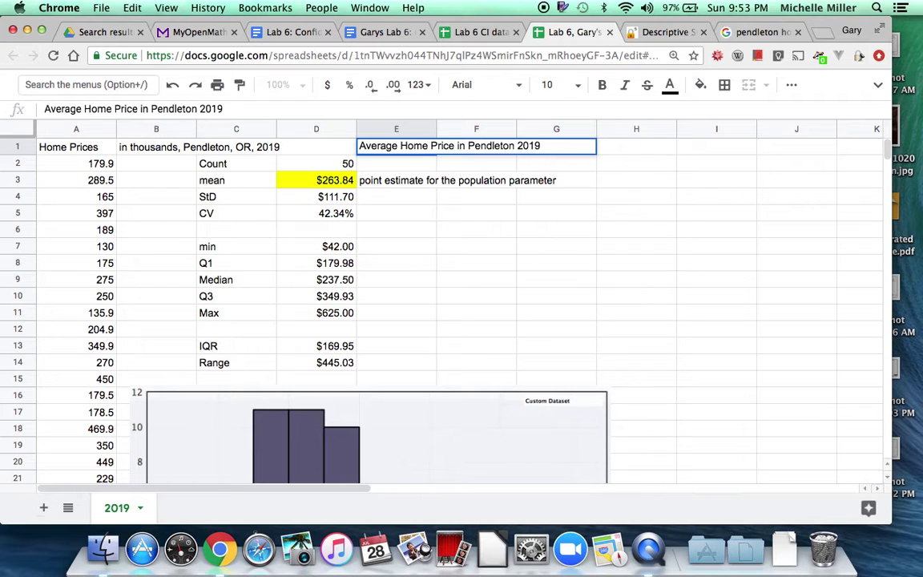
Step: Commit the E1 heading and review the heading, the D3 mean formula and the E3 note
{"action": "left_click", "coordinate": [340, 152]}
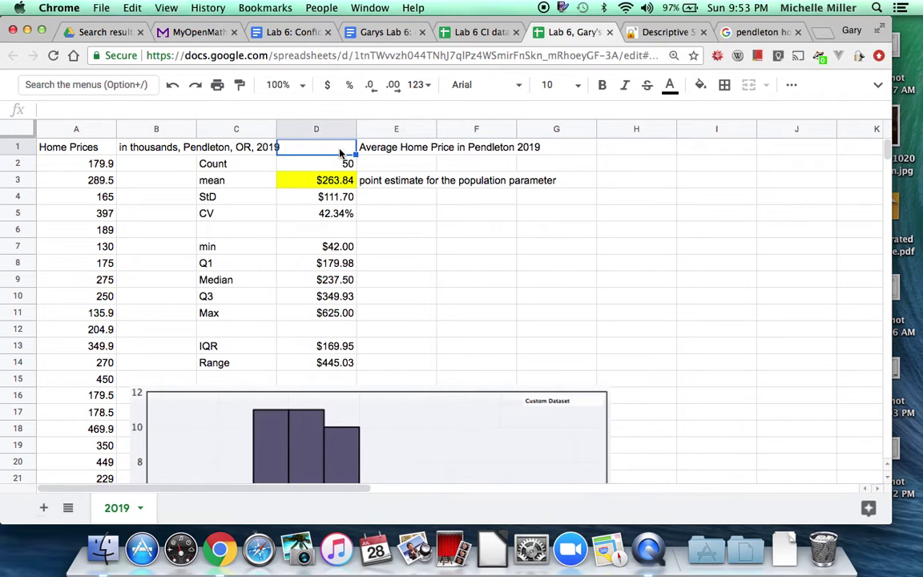
{"action": "left_click", "coordinate": [383, 150]}
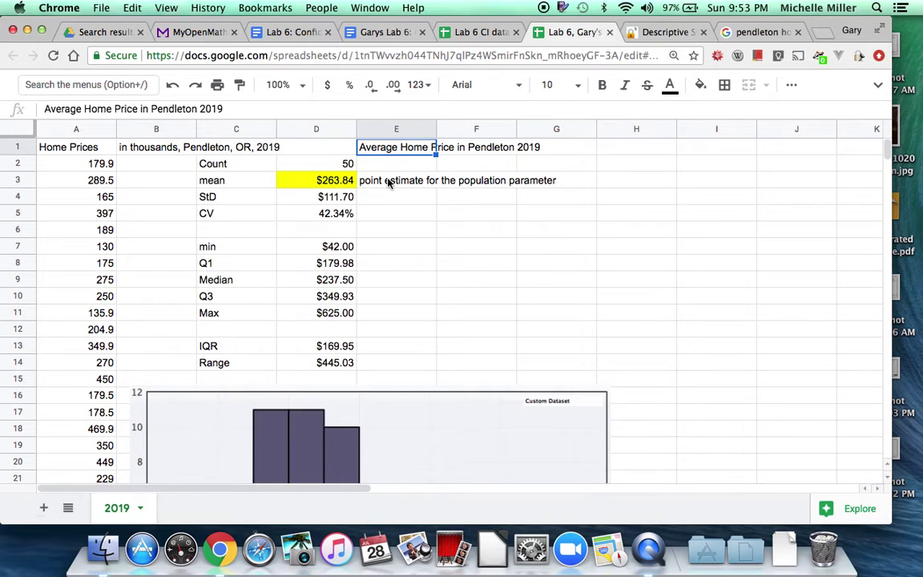
{"action": "left_click", "coordinate": [325, 184]}
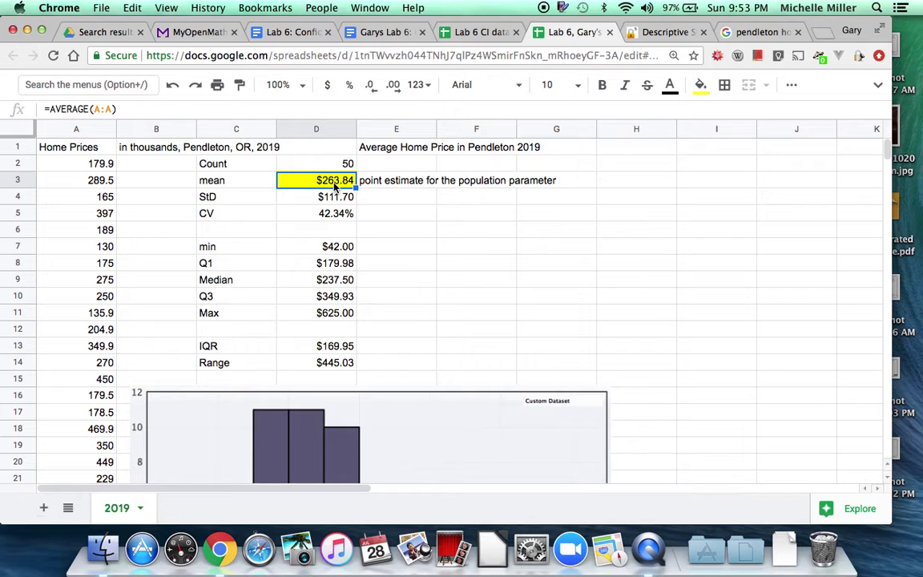
{"action": "left_click", "coordinate": [382, 184]}
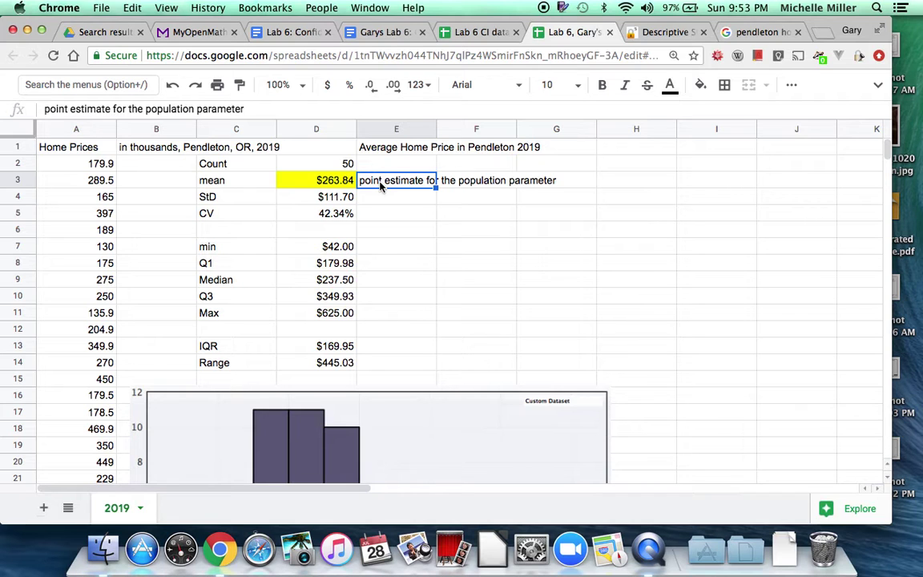
{"action": "left_click", "coordinate": [337, 182]}
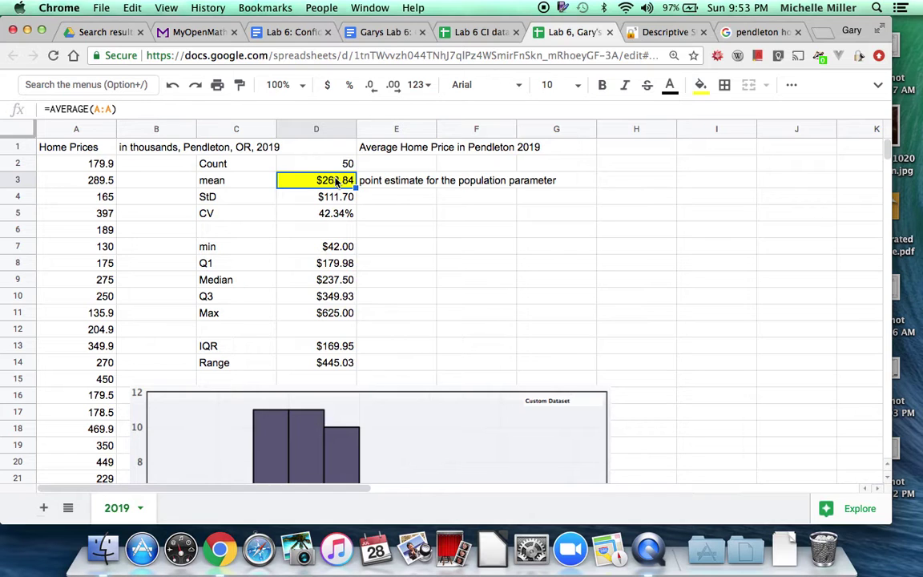
Step: Copy the Home Prices column A1:A51 and move to the StatKey tab
{"action": "left_click", "coordinate": [81, 150]}
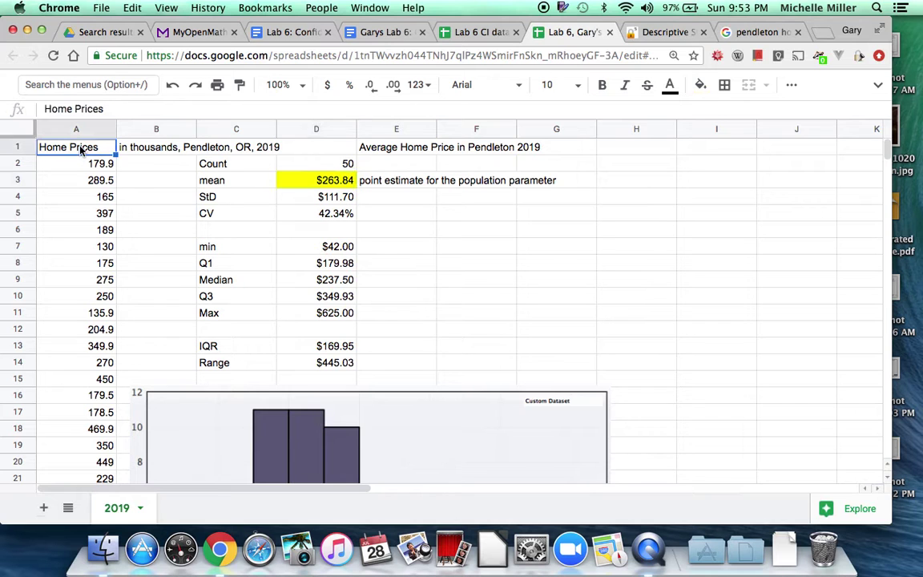
{"action": "key", "text": "shift+Down"}
{"action": "key", "text": "shift+Down"}
{"action": "key", "text": "shift+Down"}
{"action": "key", "text": "shift+Down"}
{"action": "key", "text": "shift+Down"}
{"action": "key", "text": "shift+Down"}
{"action": "key", "text": "shift+Down"}
{"action": "key", "text": "shift+Down"}
{"action": "key", "text": "shift+Down"}
{"action": "key", "text": "shift+Down"}
{"action": "key", "text": "shift+Down"}
{"action": "key", "text": "shift+Down"}
{"action": "key", "text": "shift+Down"}
{"action": "key", "text": "shift+Down"}
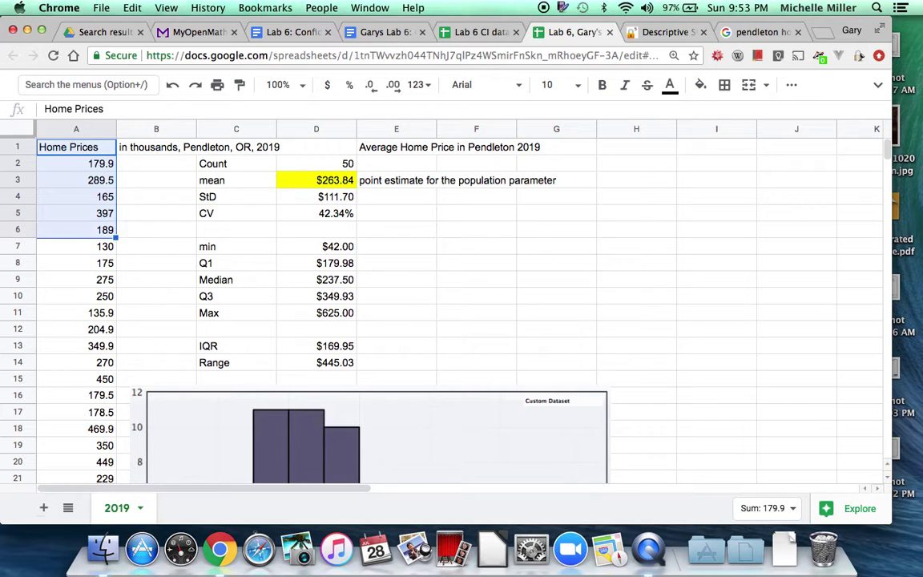
{"action": "key", "text": "shift+Down"}
{"action": "key", "text": "super+shift+Down"}
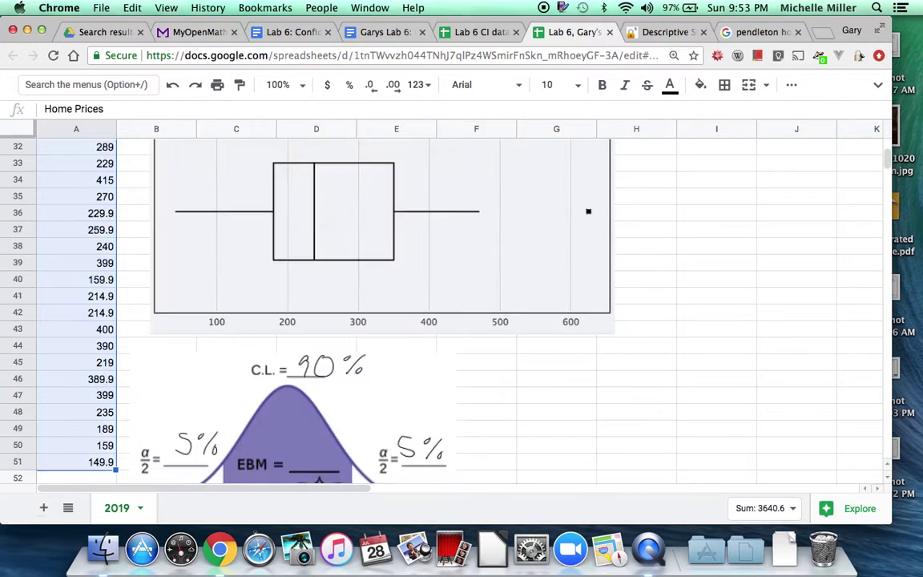
{"action": "key", "text": "super+c"}
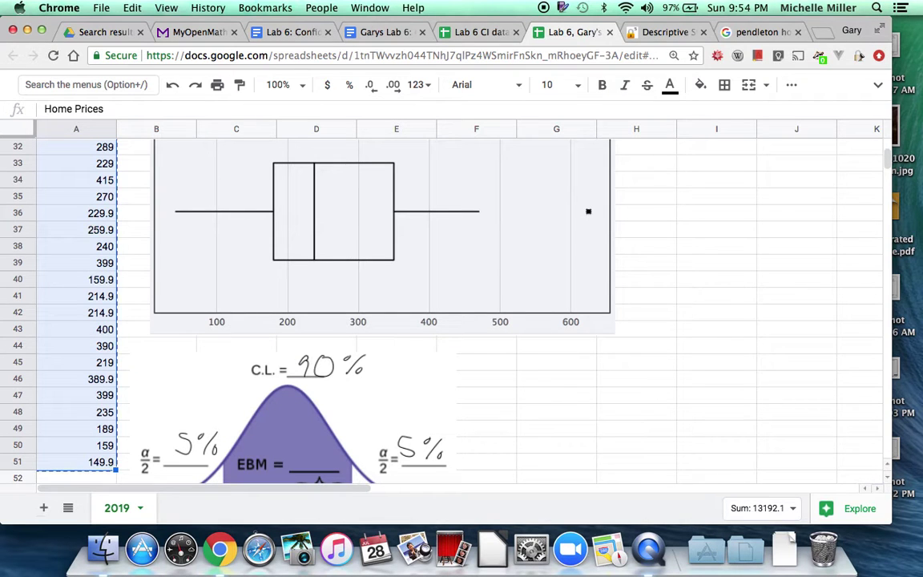
{"action": "left_click", "coordinate": [655, 31]}
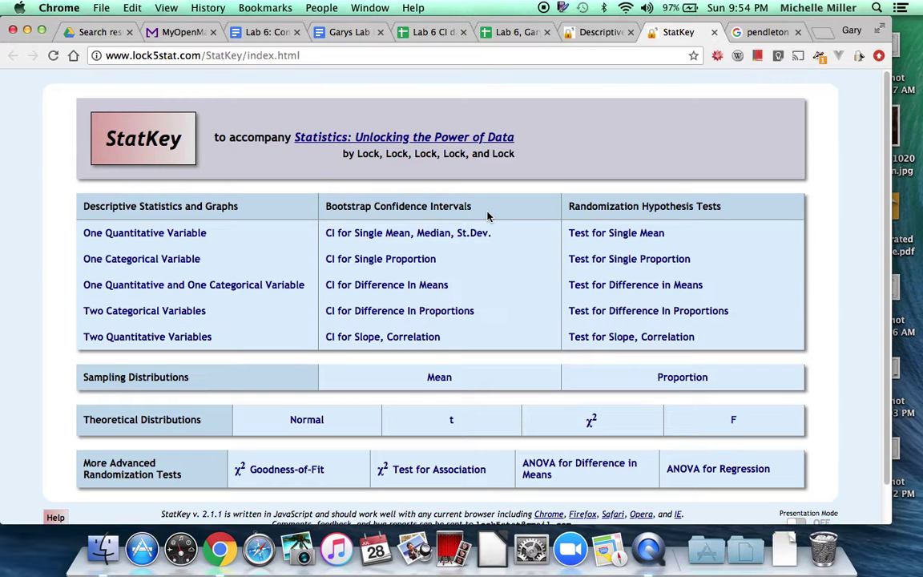
Step: Zoom StatKey to 125% and open CI for Single Mean, Median, St.Dev
{"action": "key", "text": "super+equal"}
{"action": "key", "text": "super+equal"}
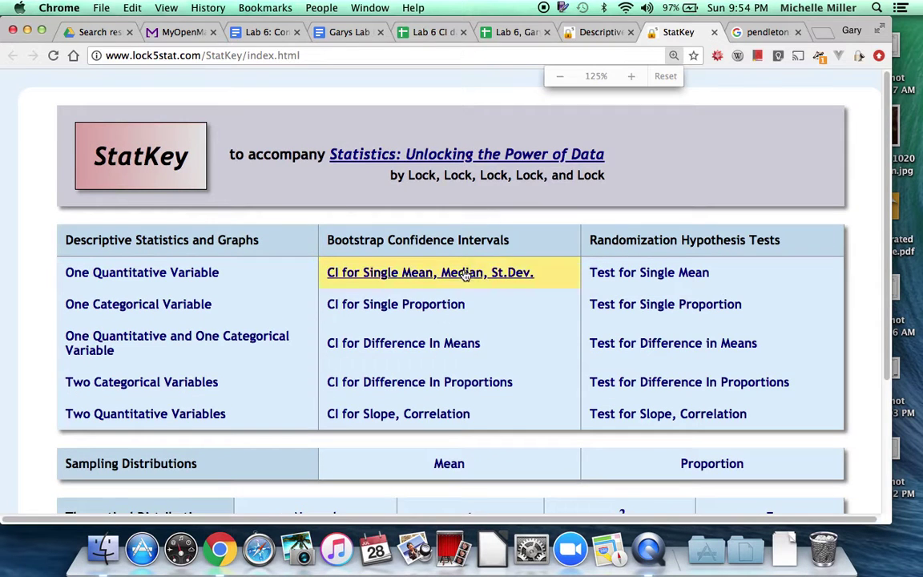
{"action": "left_click", "coordinate": [394, 277]}
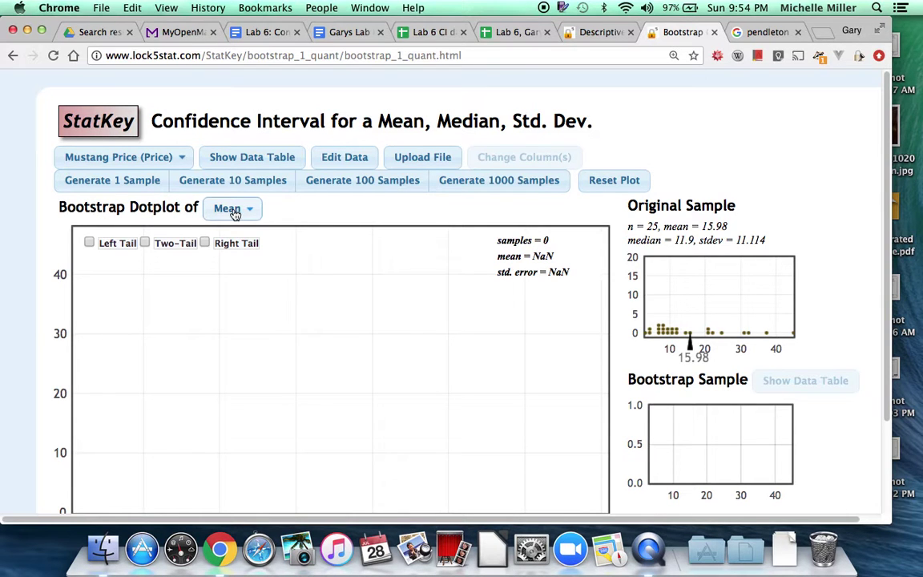
Step: Replace the Mustang Price sample with the 50 pasted home prices (mean 263.842, stdev 111.701)
{"action": "left_click", "coordinate": [350, 156]}
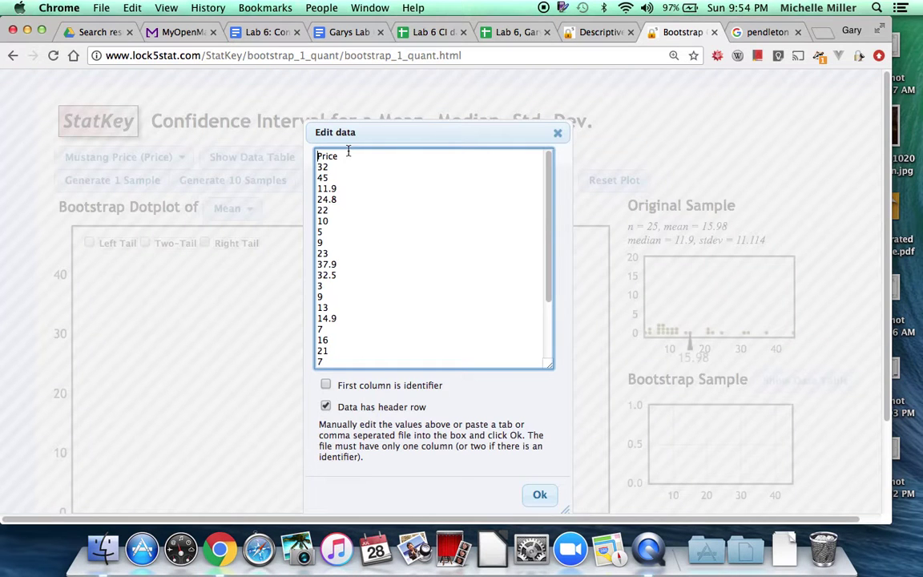
{"action": "left_click_drag", "start_coordinate": [318, 154], "coordinate": [325, 365]}
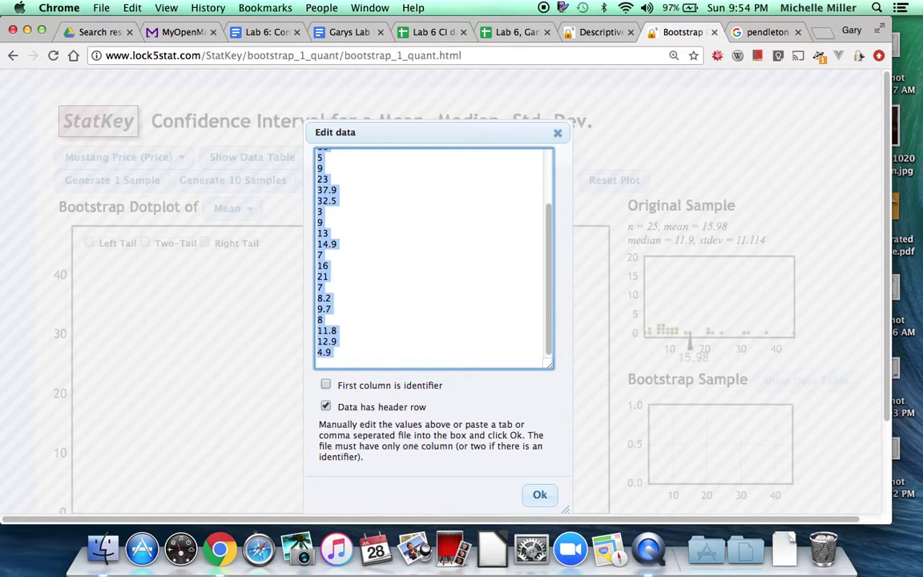
{"action": "key", "text": "BackSpace"}
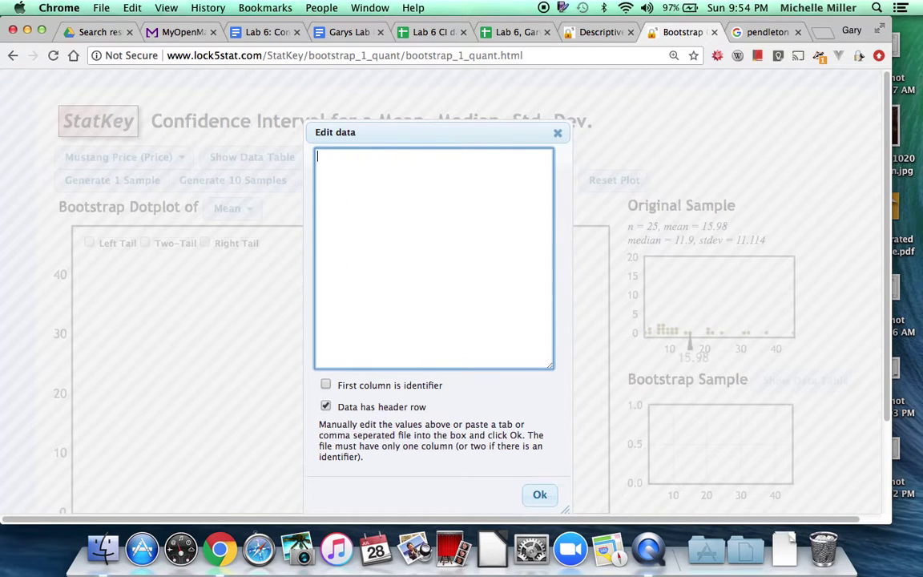
{"action": "key", "text": "super+v"}
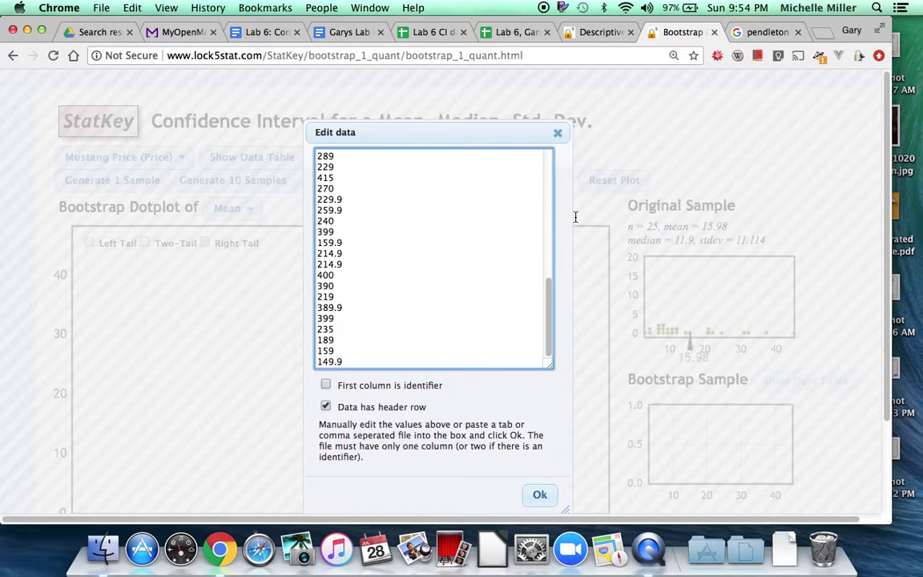
{"action": "scroll", "coordinate": [392, 264], "scroll_direction": "up", "scroll_amount": 10}
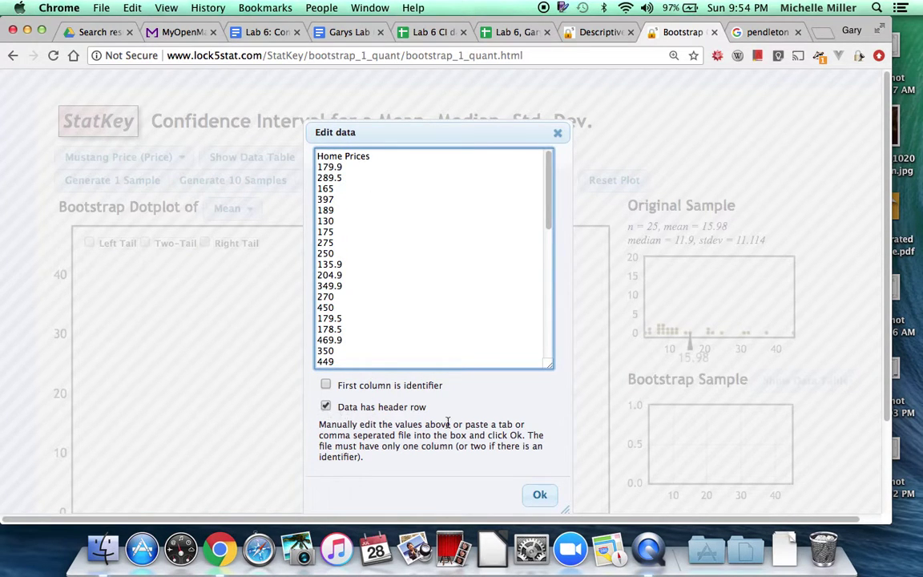
{"action": "left_click", "coordinate": [538, 497]}
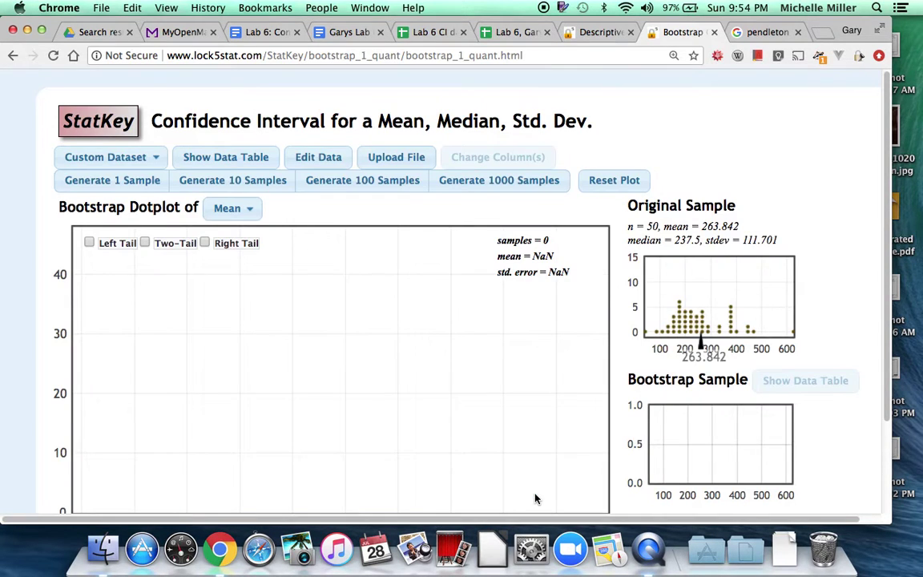
Step: Generate one bootstrap sample and inspect its resampled data points
{"action": "mouse_move", "coordinate": [678, 335]}
{"action": "left_click", "coordinate": [126, 182]}
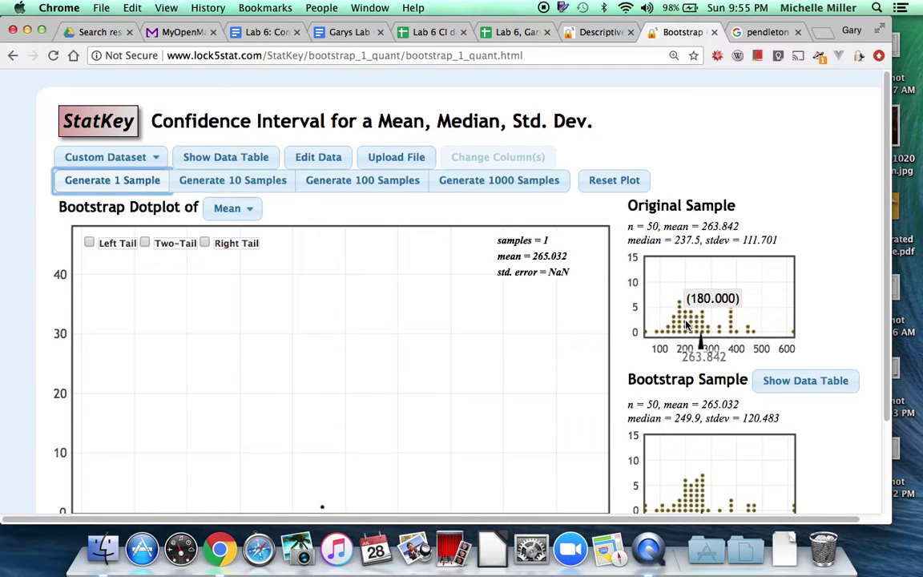
{"action": "mouse_move", "coordinate": [693, 330]}
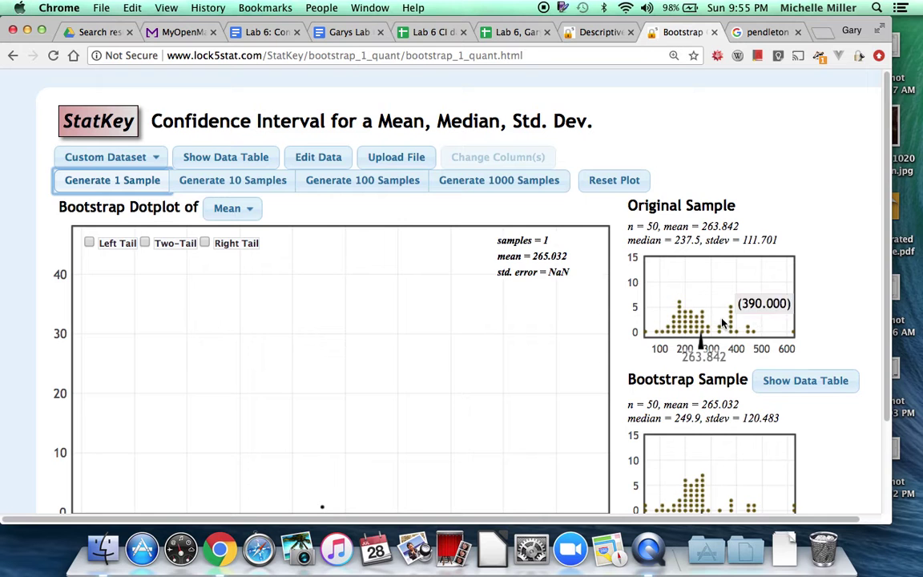
{"action": "scroll", "coordinate": [754, 318], "scroll_direction": "down", "scroll_amount": 1}
{"action": "scroll", "coordinate": [754, 318], "scroll_direction": "down", "scroll_amount": 3}
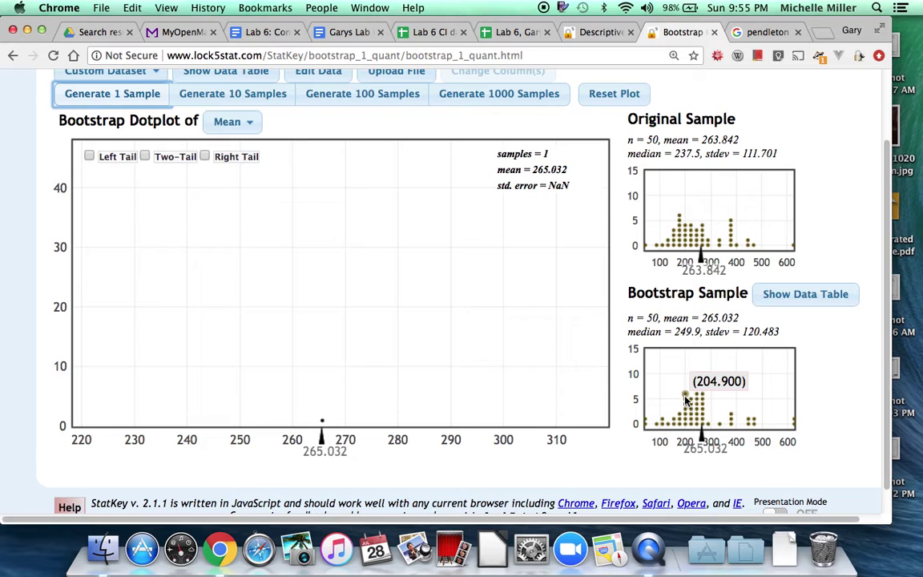
{"action": "mouse_move", "coordinate": [794, 250]}
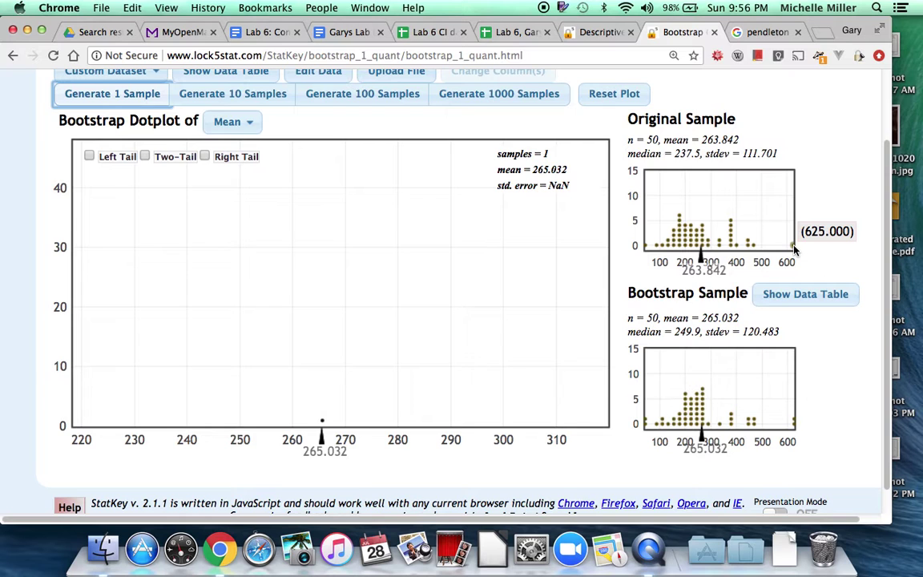
{"action": "mouse_move", "coordinate": [795, 425]}
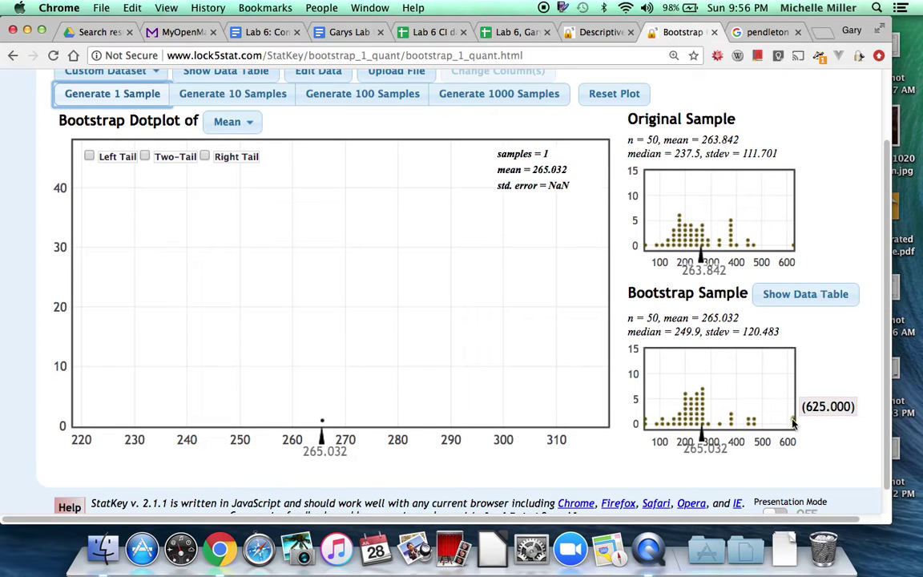
{"action": "mouse_move", "coordinate": [753, 249]}
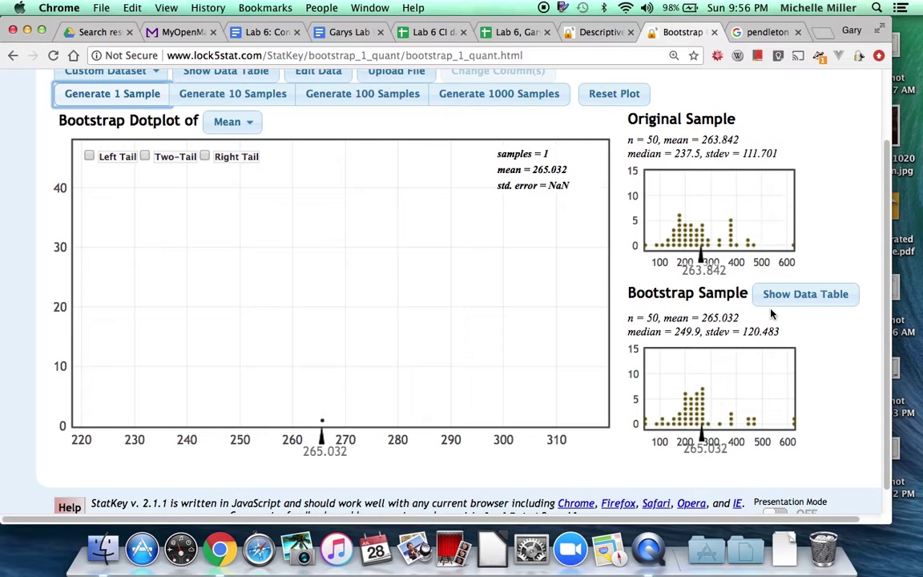
{"action": "mouse_move", "coordinate": [754, 426]}
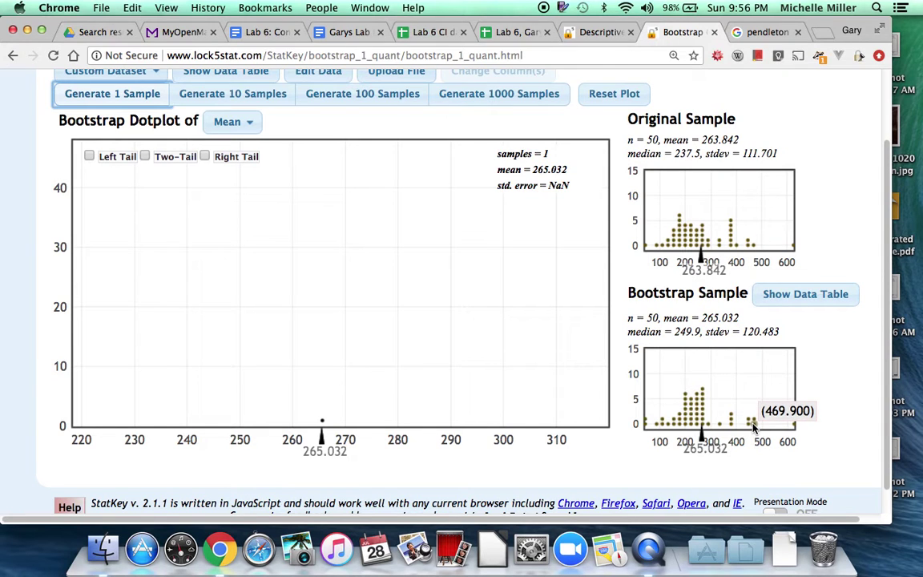
{"action": "mouse_move", "coordinate": [688, 233]}
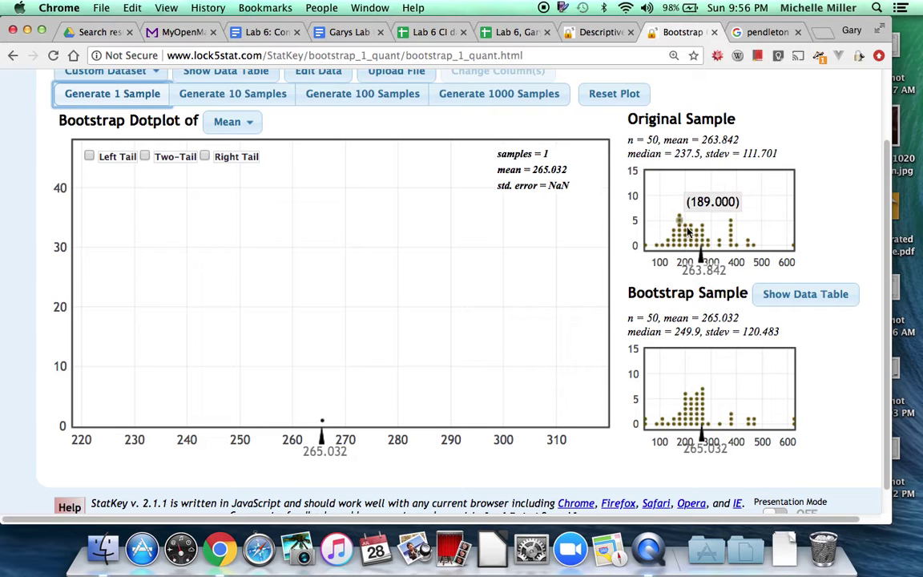
{"action": "mouse_move", "coordinate": [679, 420]}
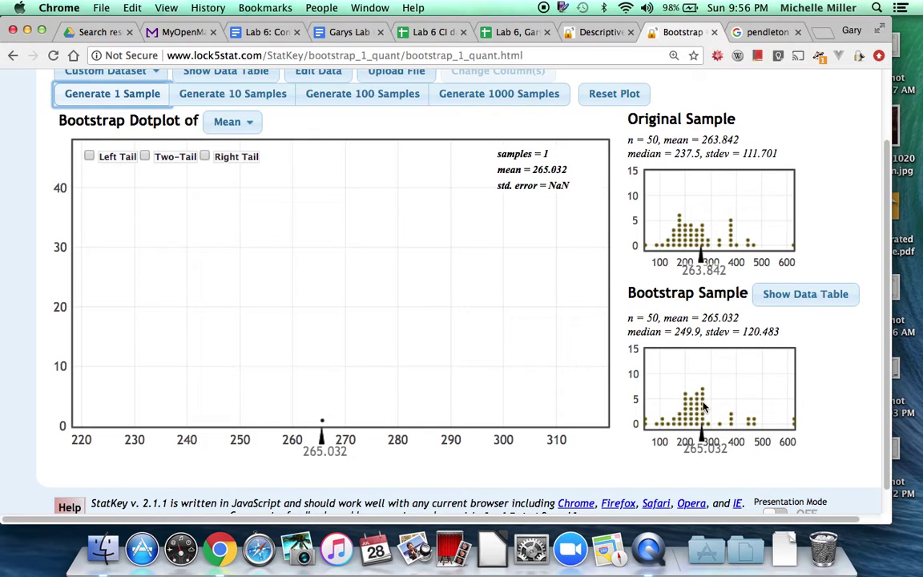
{"action": "mouse_move", "coordinate": [698, 407]}
Step: Generate a second bootstrap sample, giving bootstrap mean 255.789 and standard error 13.072
{"action": "left_click", "coordinate": [132, 102]}
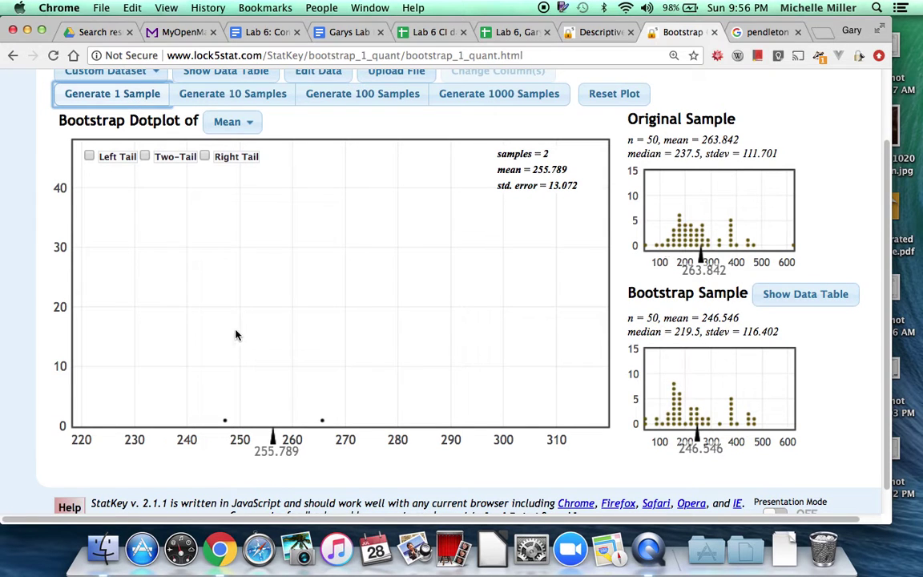
{"action": "mouse_move", "coordinate": [708, 249]}
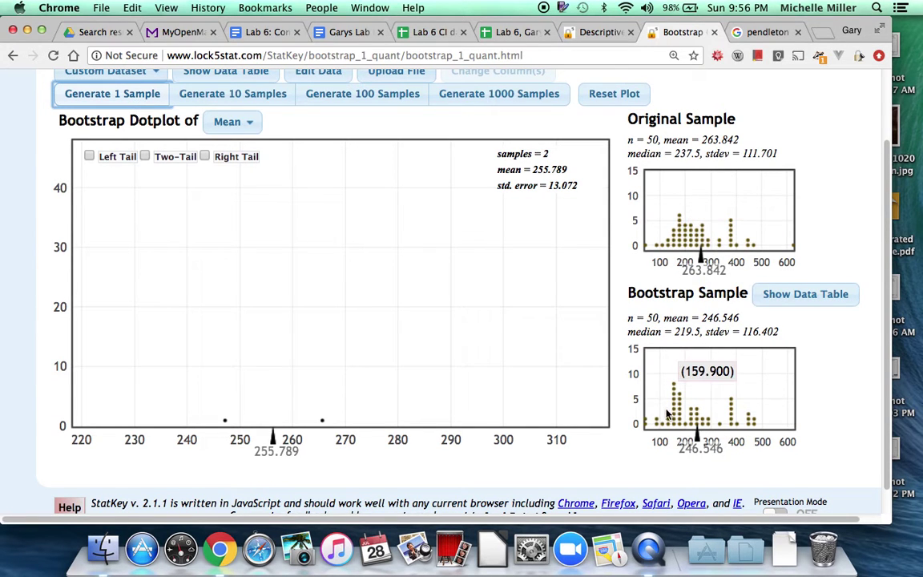
{"action": "mouse_move", "coordinate": [695, 419]}
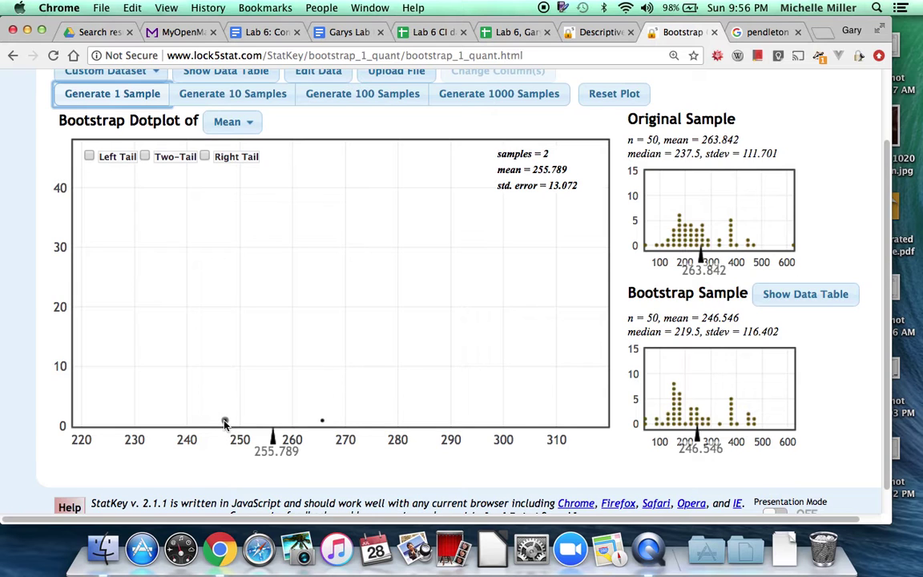
Step: Add ten bootstrap samples, inspect dots between 237 and 275, then add 100 more
{"action": "left_click", "coordinate": [222, 97]}
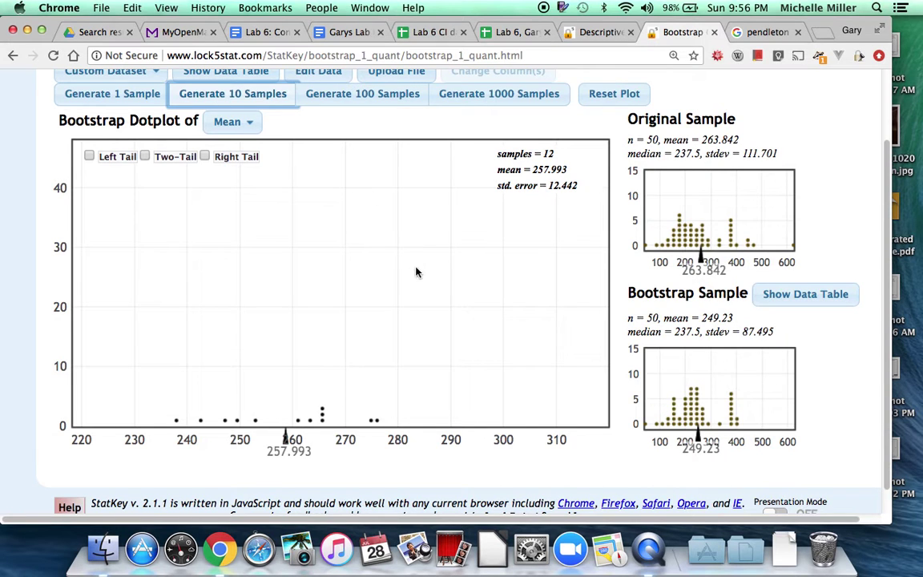
{"action": "left_click", "coordinate": [322, 411]}
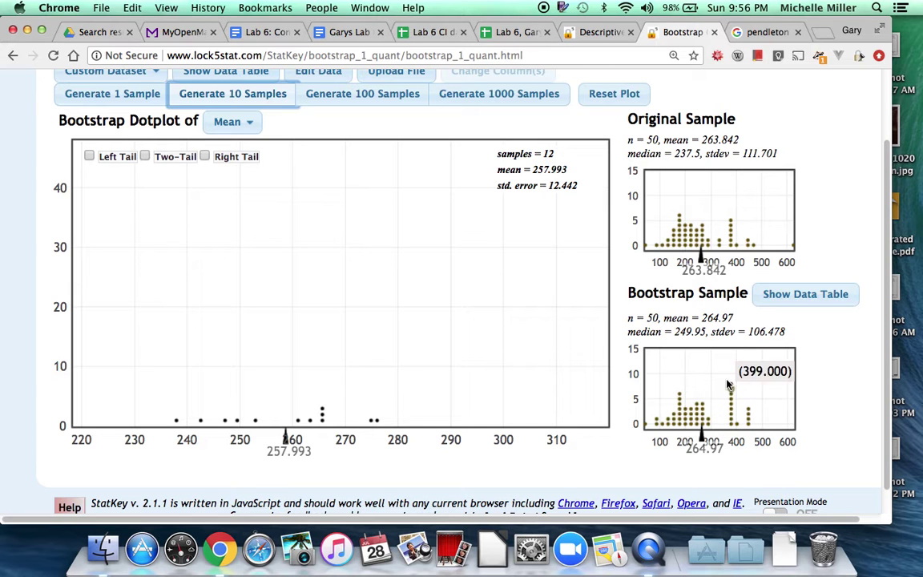
{"action": "left_click", "coordinate": [376, 421]}
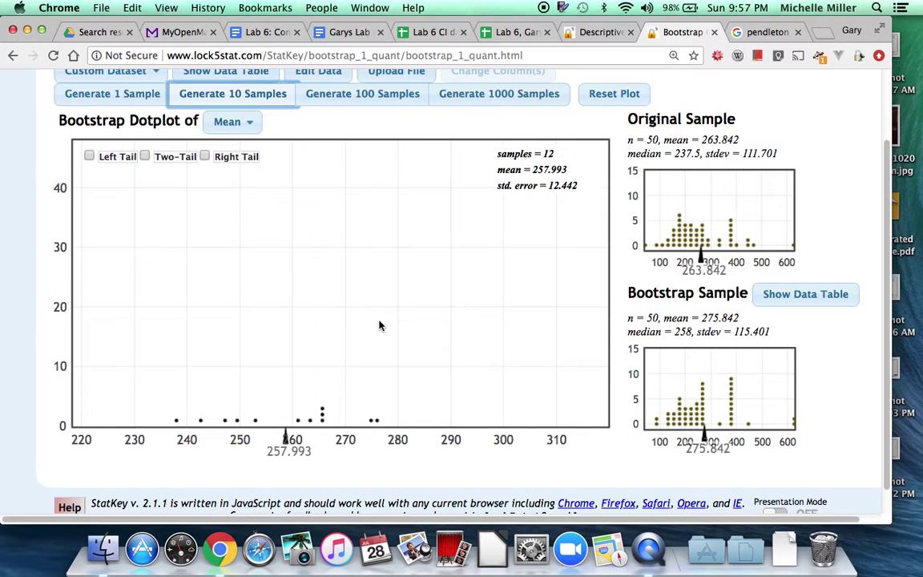
{"action": "left_click", "coordinate": [320, 410]}
{"action": "left_click", "coordinate": [321, 415]}
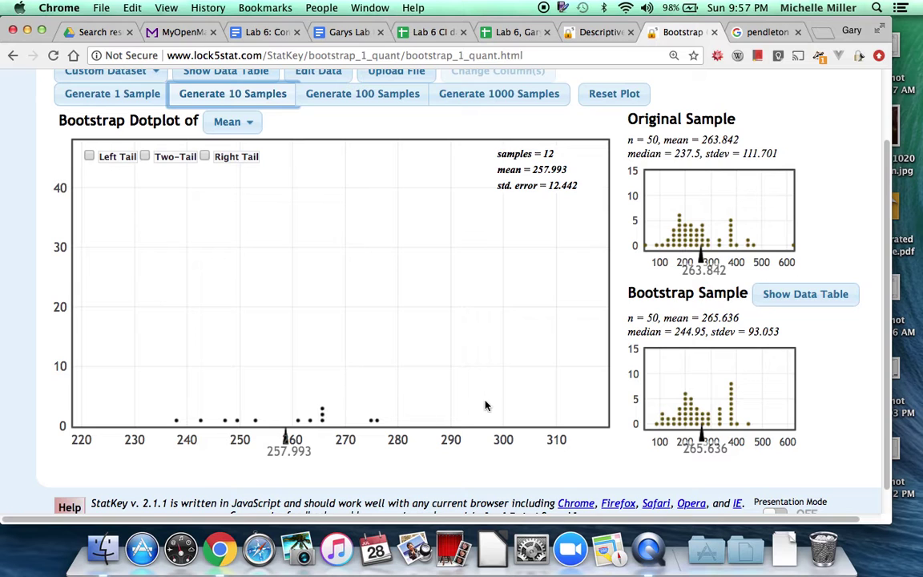
{"action": "left_click", "coordinate": [201, 419]}
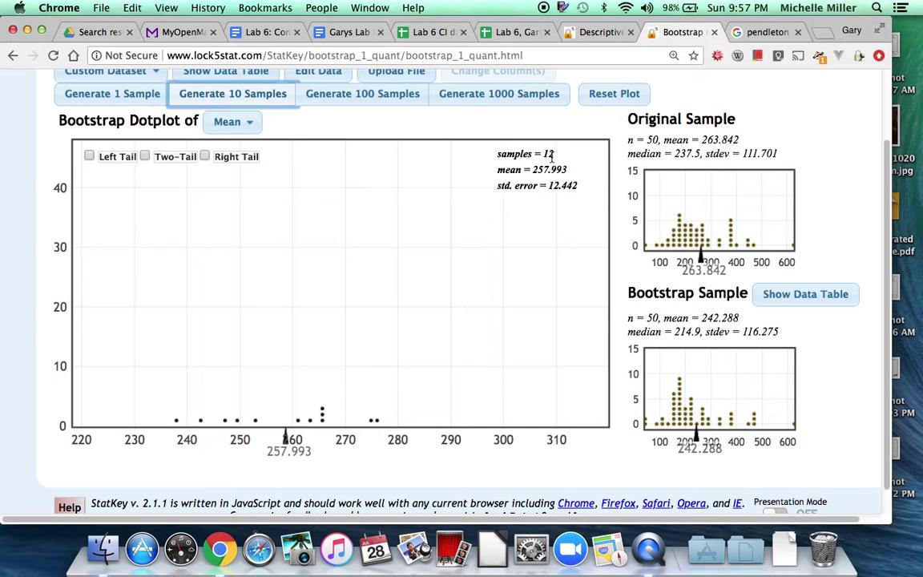
{"action": "left_click", "coordinate": [176, 419]}
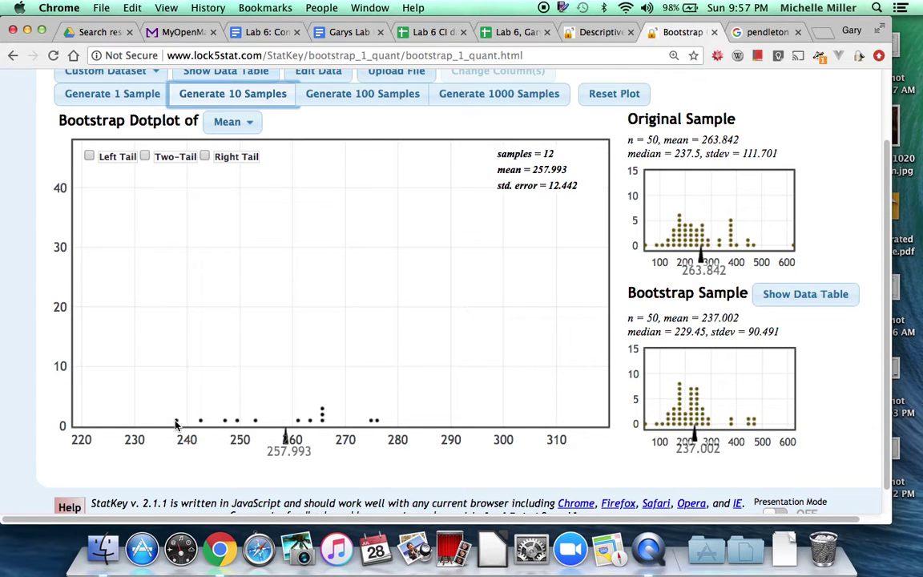
{"action": "left_click", "coordinate": [237, 420]}
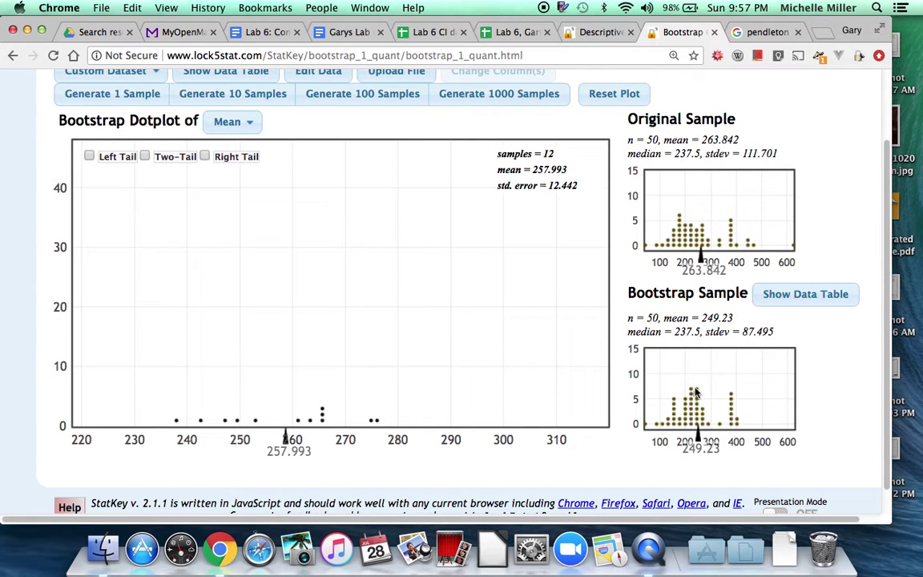
{"action": "mouse_move", "coordinate": [700, 395]}
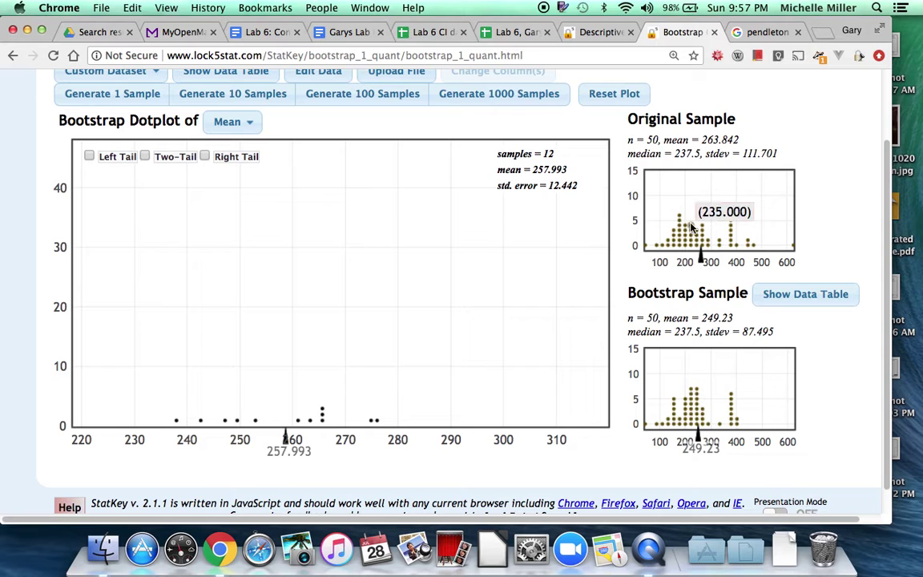
{"action": "left_click", "coordinate": [408, 94]}
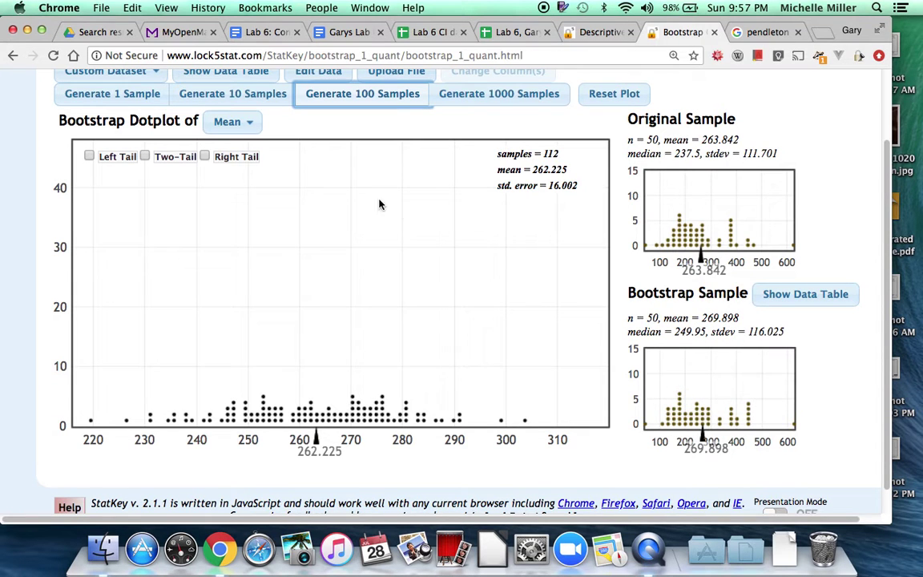
Step: Add bootstrap samples in batches of 1000 and inspect several plotted means
{"action": "left_click", "coordinate": [471, 103]}
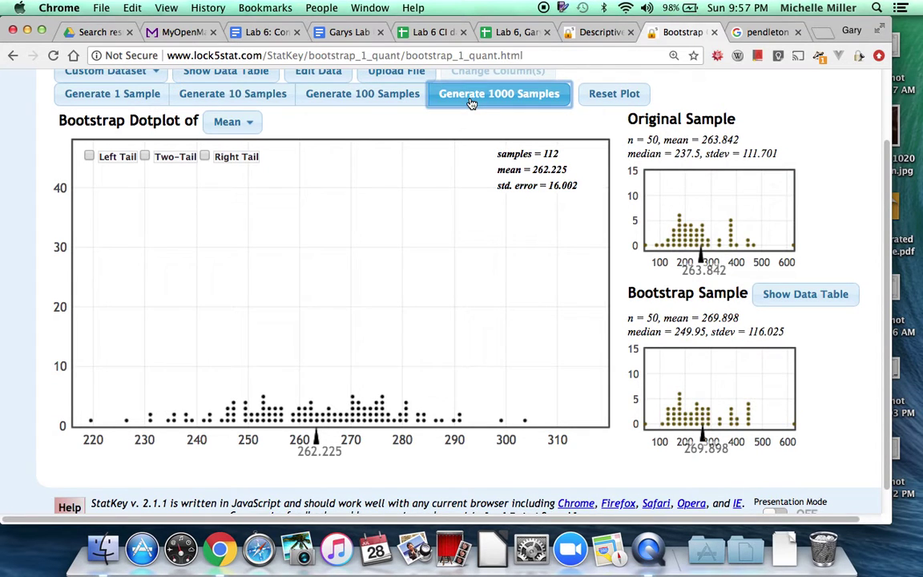
{"action": "left_click", "coordinate": [471, 103]}
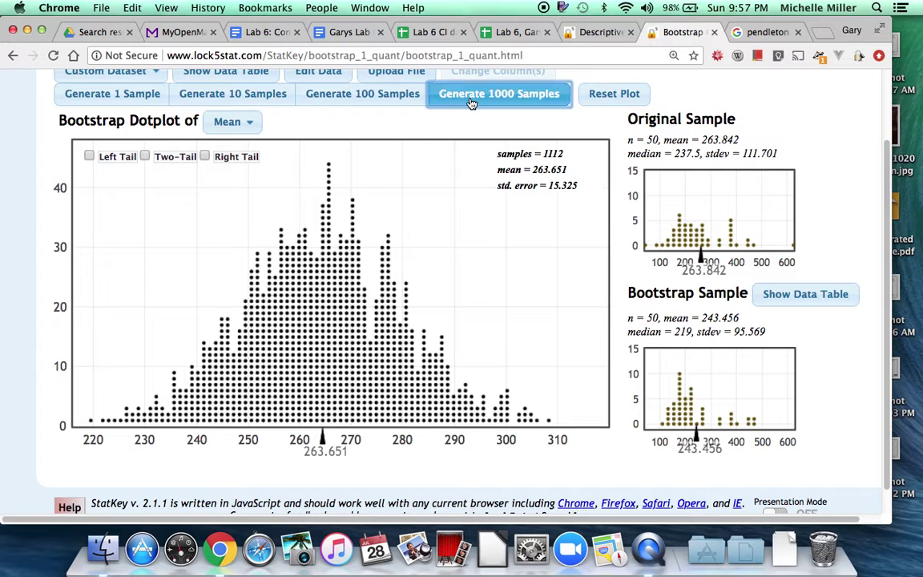
{"action": "left_click", "coordinate": [471, 104]}
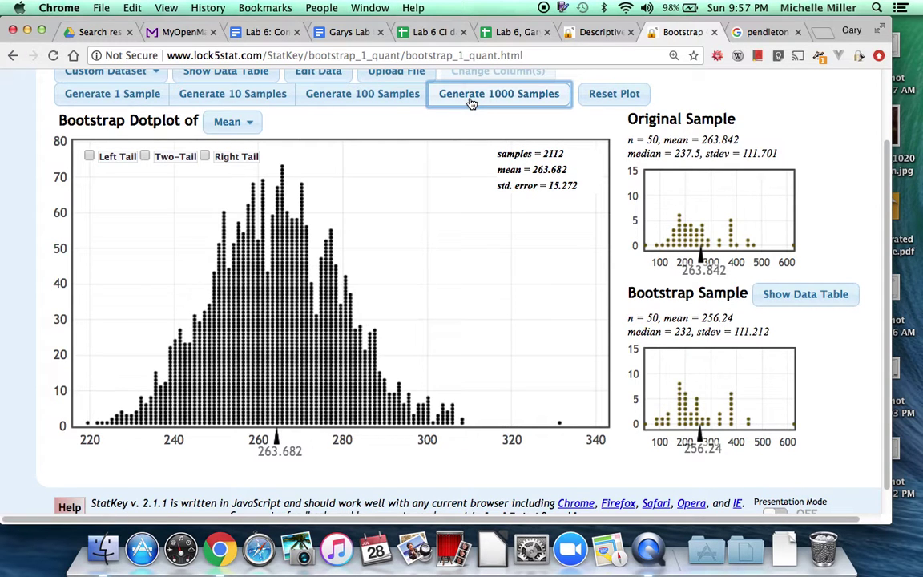
{"action": "left_click", "coordinate": [502, 93]}
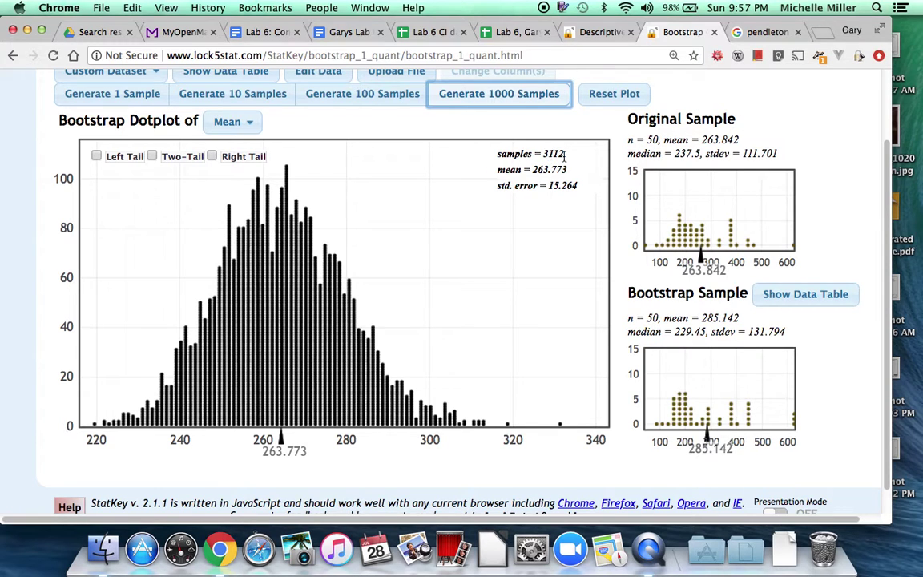
{"action": "left_click", "coordinate": [256, 295]}
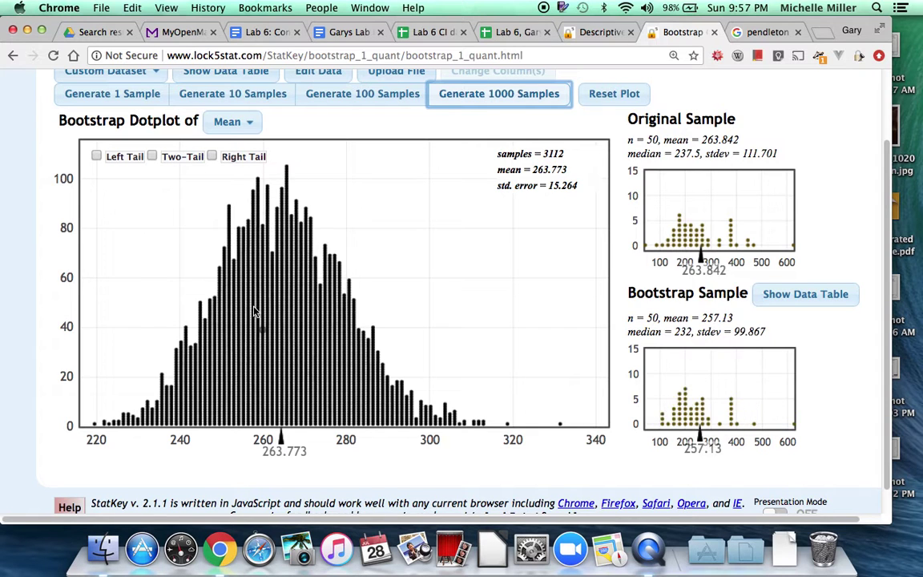
{"action": "left_click", "coordinate": [249, 313]}
{"action": "left_click", "coordinate": [253, 313]}
{"action": "left_click", "coordinate": [333, 212]}
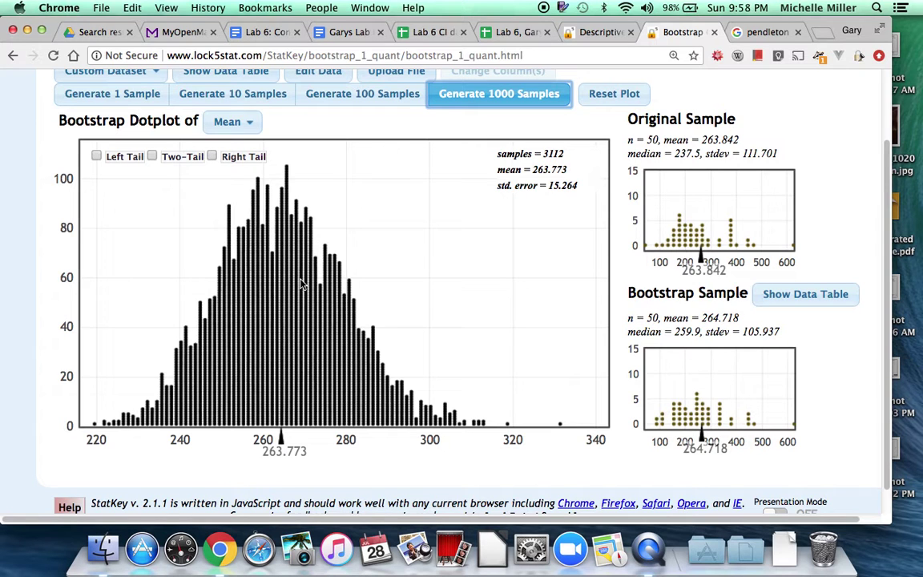
Step: Reach 6112 samples (SE 15.488) and mark a two-tailed 95% interval, 234.598 to 295.143
{"action": "left_click", "coordinate": [490, 94]}
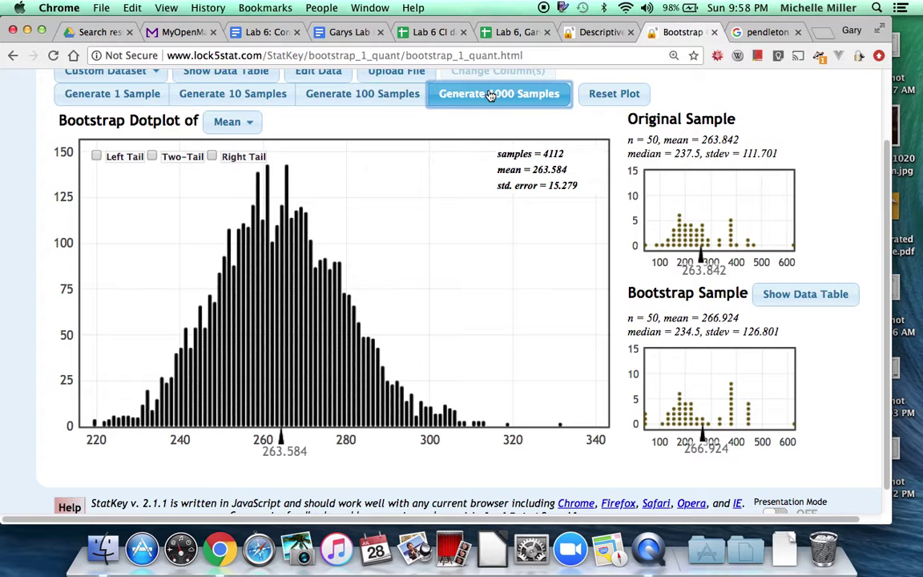
{"action": "left_click", "coordinate": [490, 94]}
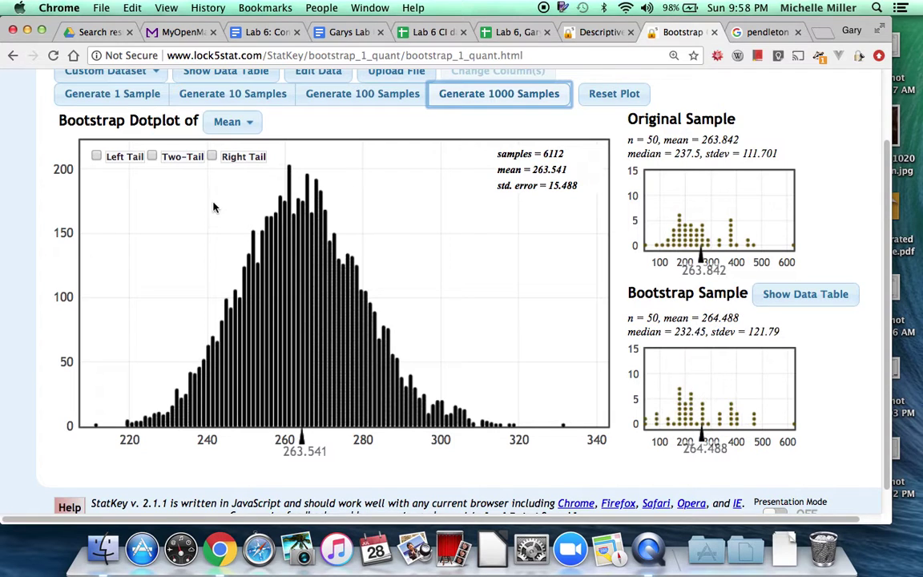
{"action": "left_click", "coordinate": [153, 156]}
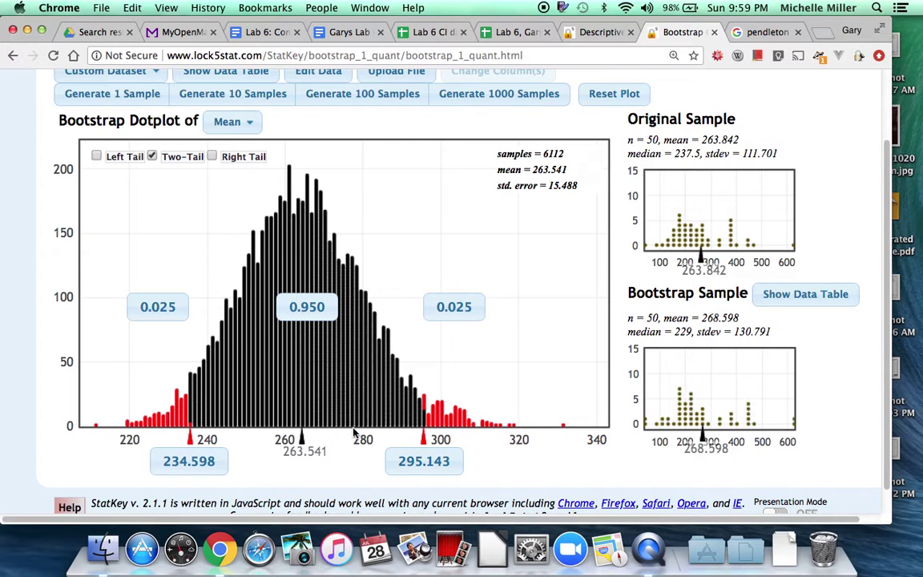
Step: Change the central proportion to 0.9, giving a 238.577 to 289.062 interval
{"action": "left_click", "coordinate": [312, 308]}
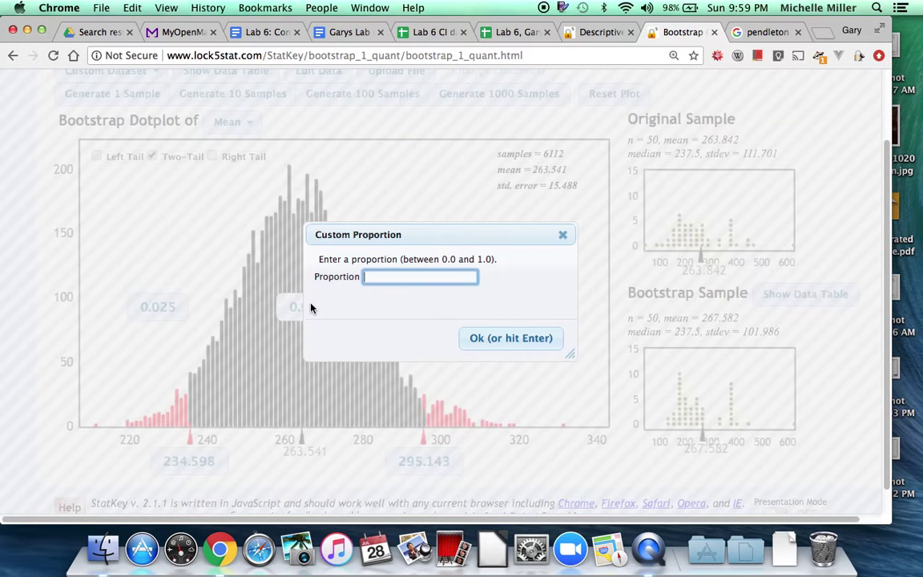
{"action": "type", "text": ".9"}
{"action": "left_click", "coordinate": [525, 340]}
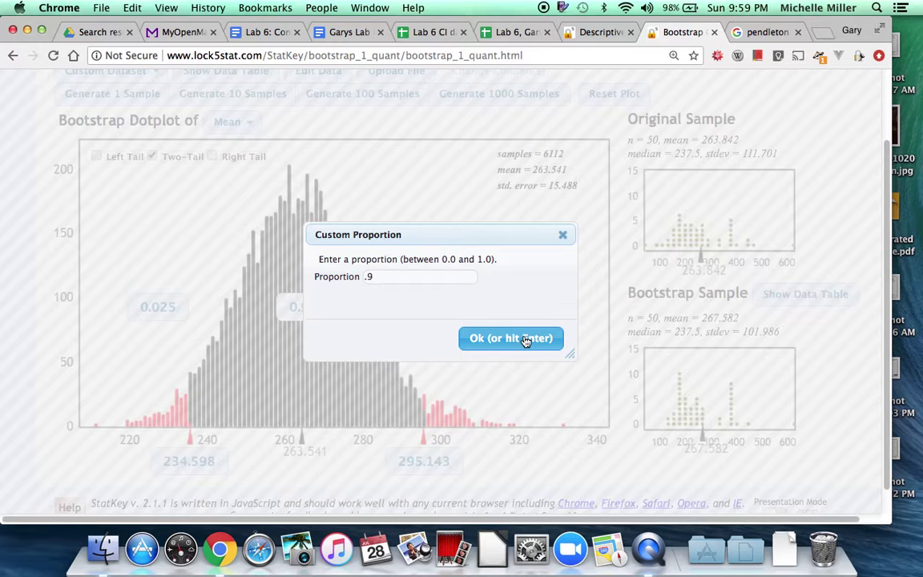
{"action": "left_click", "coordinate": [525, 339]}
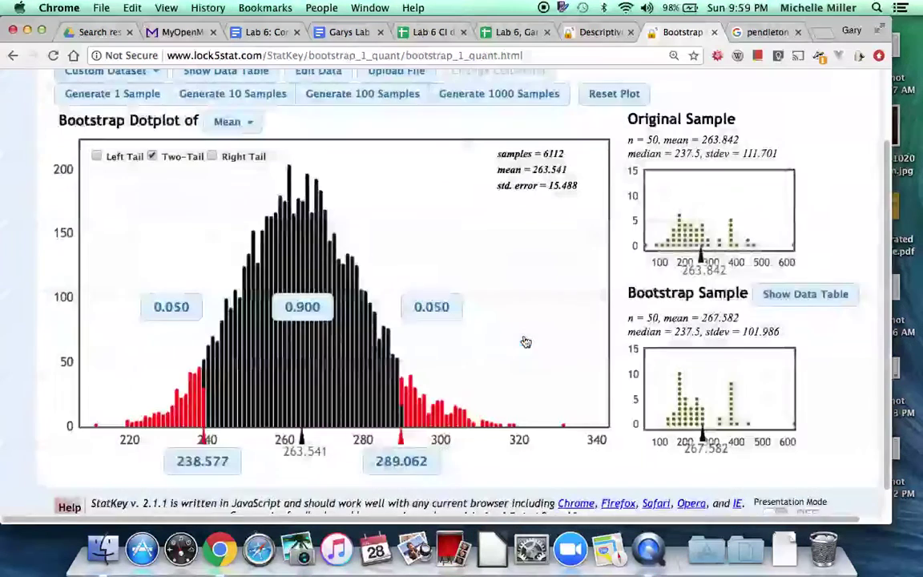
Step: Inspect the resamples behind dots near 240 and the lower interval bound
{"action": "left_click", "coordinate": [299, 375]}
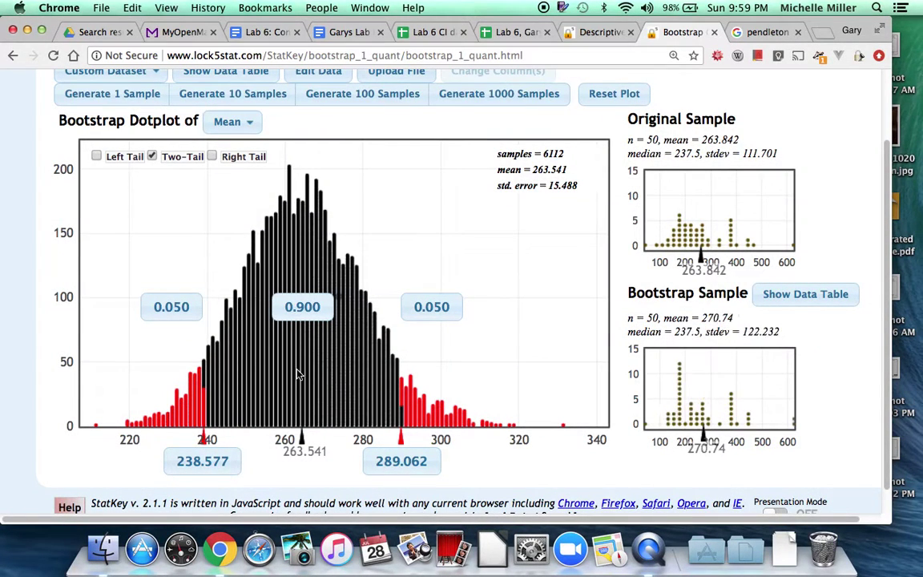
{"action": "left_click", "coordinate": [295, 376]}
{"action": "left_click", "coordinate": [295, 377]}
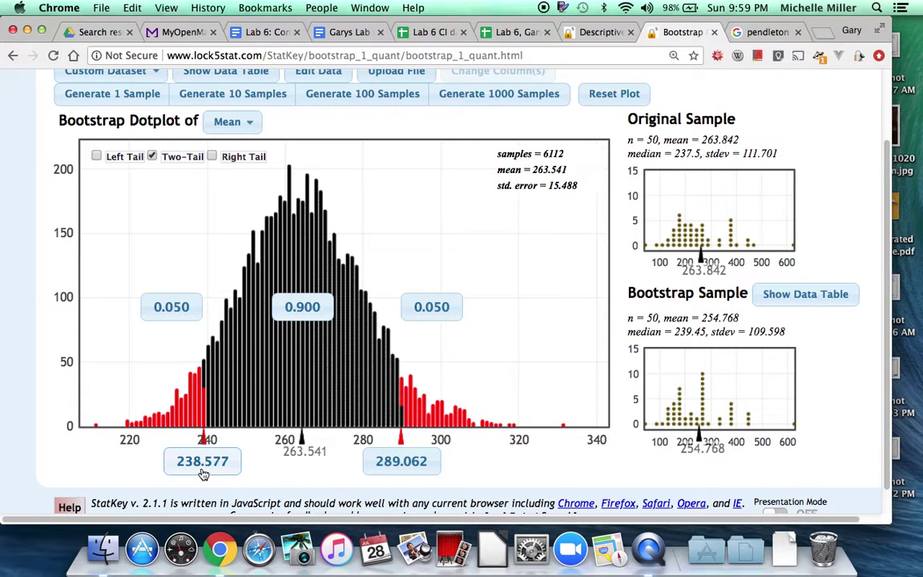
{"action": "left_click", "coordinate": [203, 382]}
{"action": "left_click", "coordinate": [205, 380]}
{"action": "left_click", "coordinate": [206, 380]}
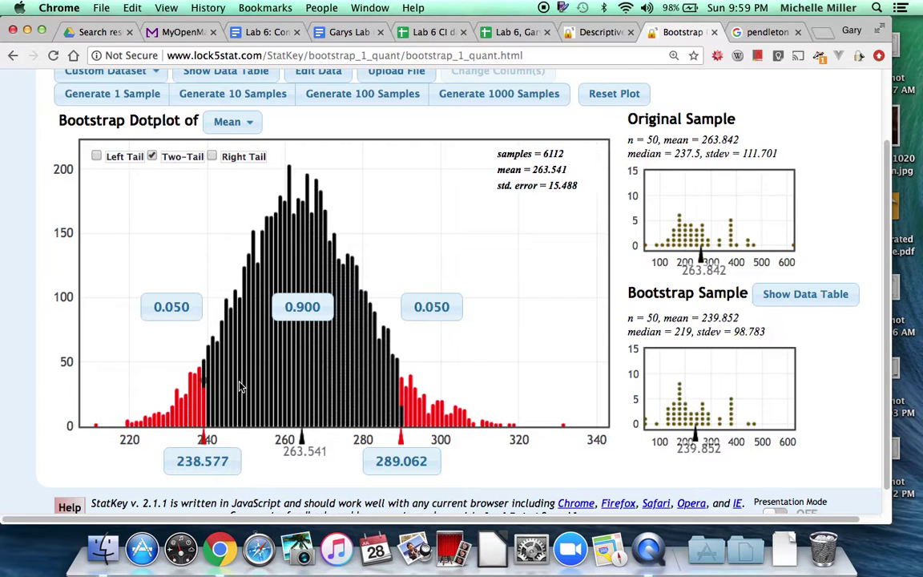
{"action": "left_click", "coordinate": [238, 383]}
{"action": "left_click", "coordinate": [191, 381]}
{"action": "left_click", "coordinate": [179, 383]}
{"action": "left_click", "coordinate": [232, 393]}
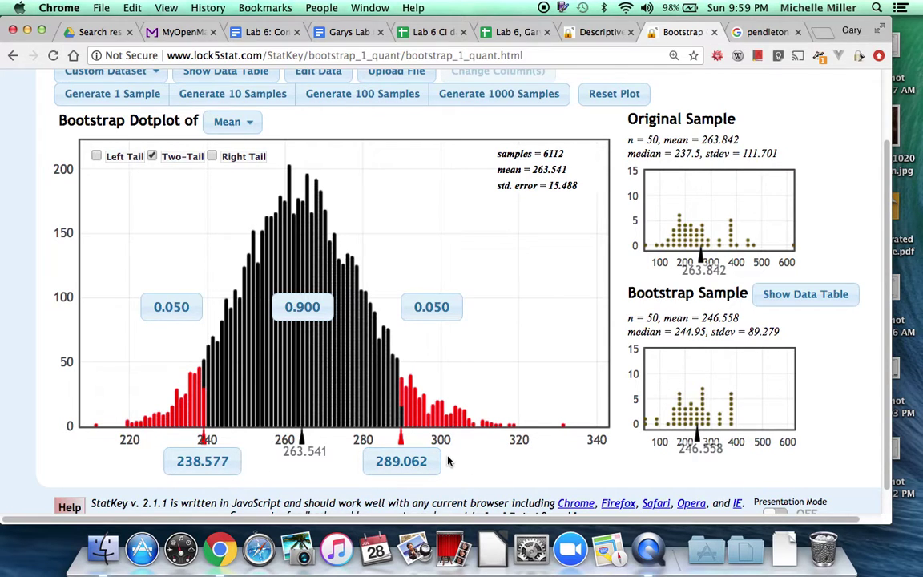
{"action": "left_click", "coordinate": [462, 415]}
{"action": "left_click", "coordinate": [516, 32]}
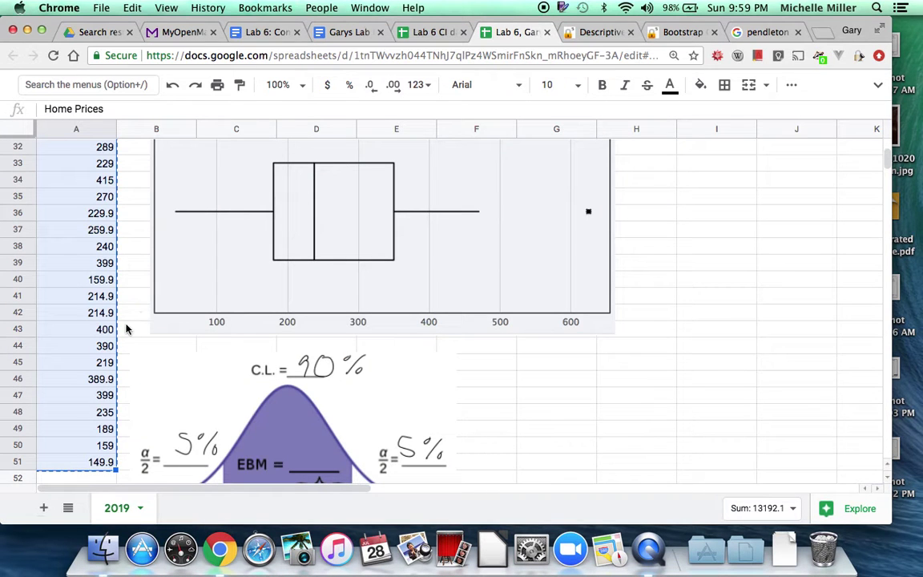
{"action": "scroll", "coordinate": [94, 372], "scroll_direction": "up", "scroll_amount": 10}
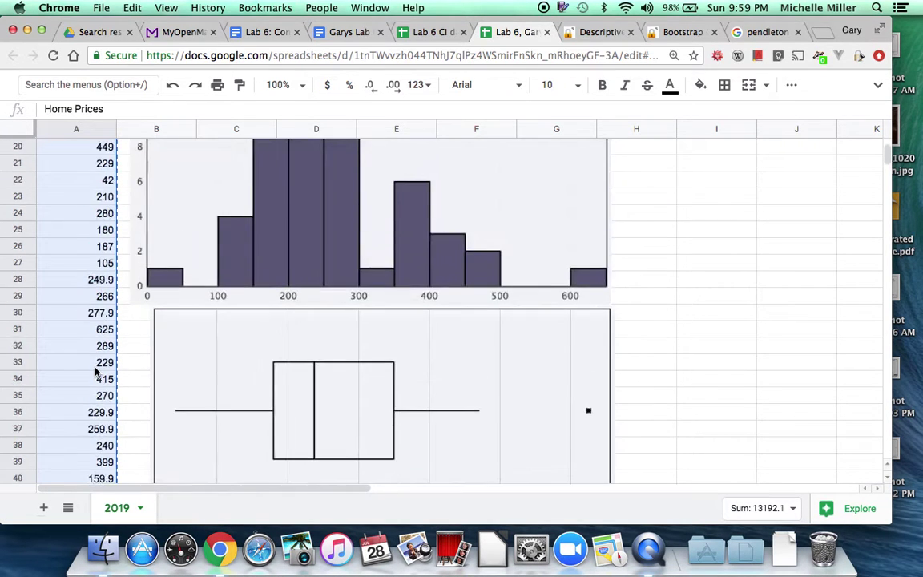
{"action": "scroll", "coordinate": [94, 372], "scroll_direction": "up", "scroll_amount": 7}
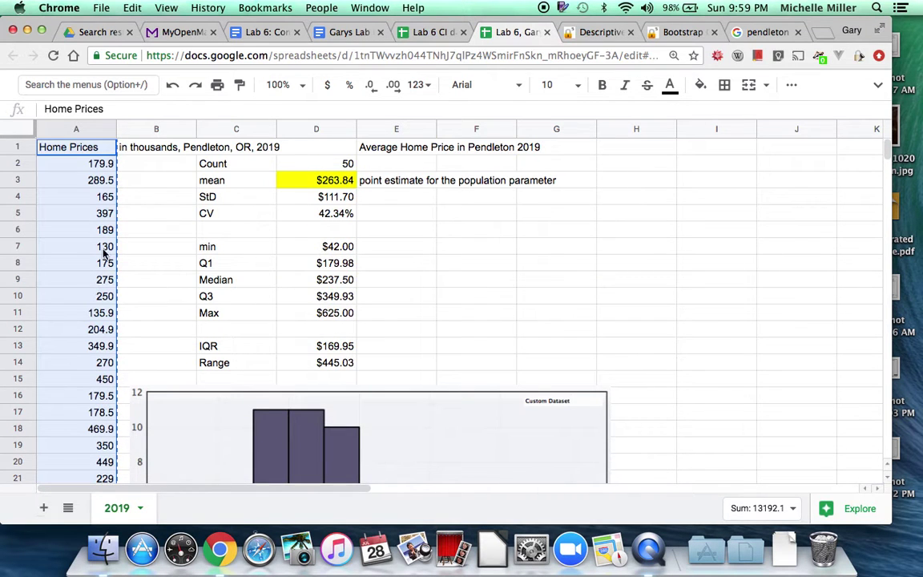
{"action": "left_click", "coordinate": [678, 33]}
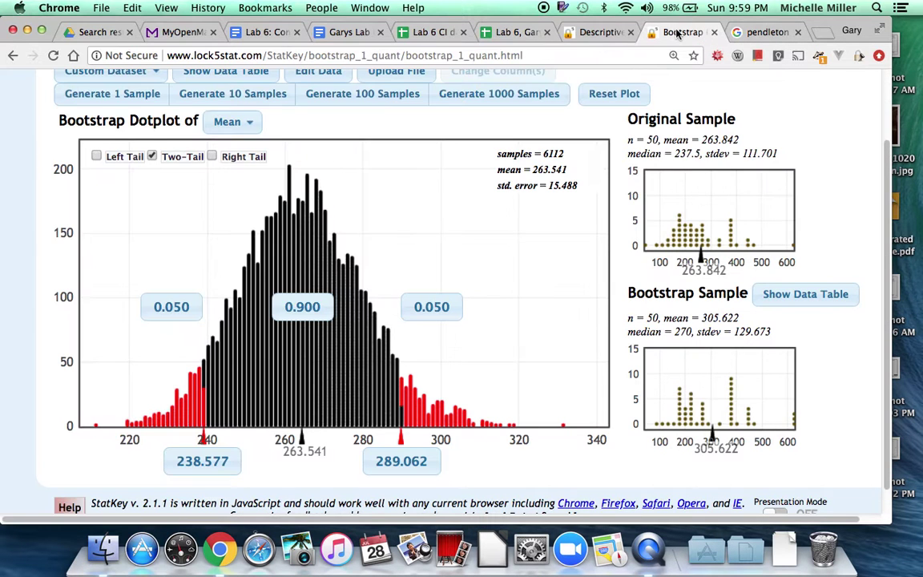
{"action": "left_click", "coordinate": [284, 403]}
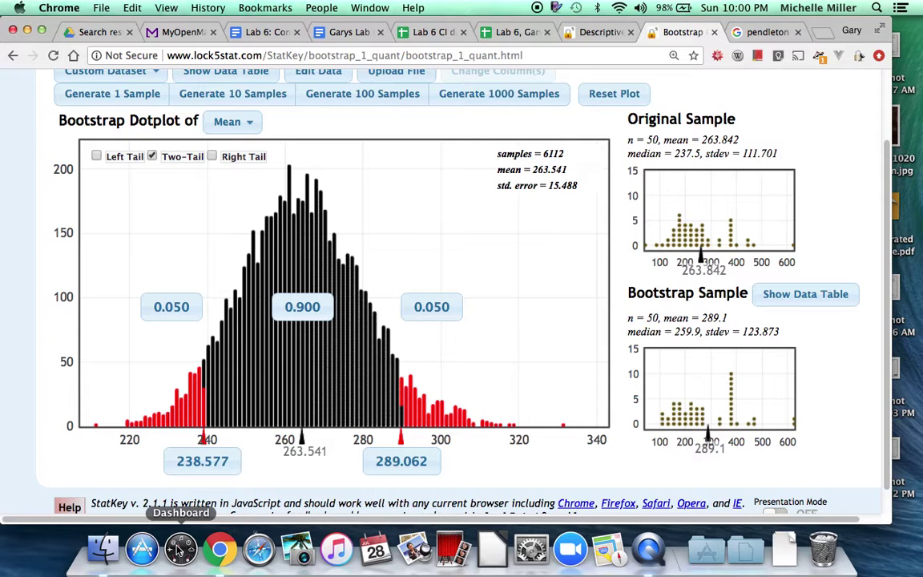
{"action": "key", "text": "super+shift+4"}
{"action": "left_click_drag", "start_coordinate": [53, 134], "coordinate": [620, 484]}
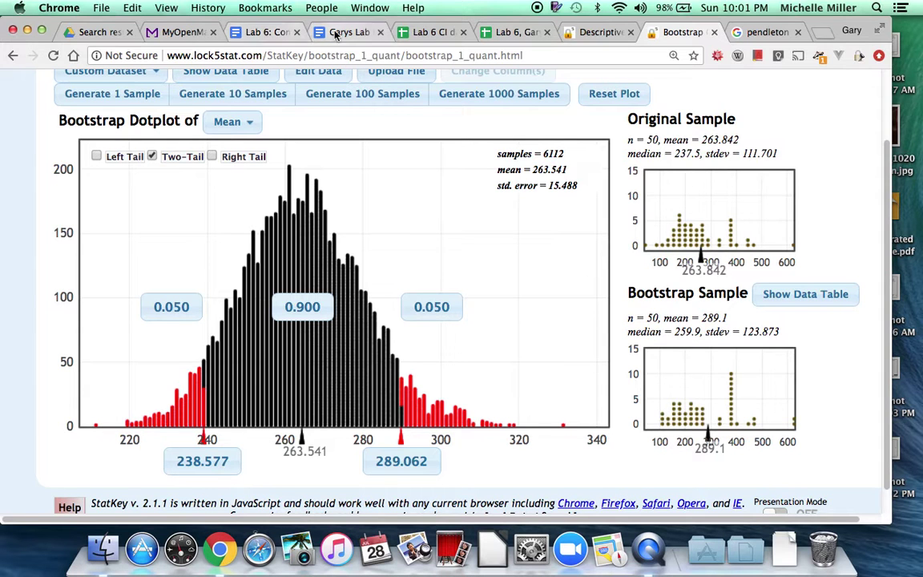
Step: Add a blank Sheet9 to the Lab 6 spreadsheet, undoing a stray Home Prices paste
{"action": "left_click", "coordinate": [508, 34]}
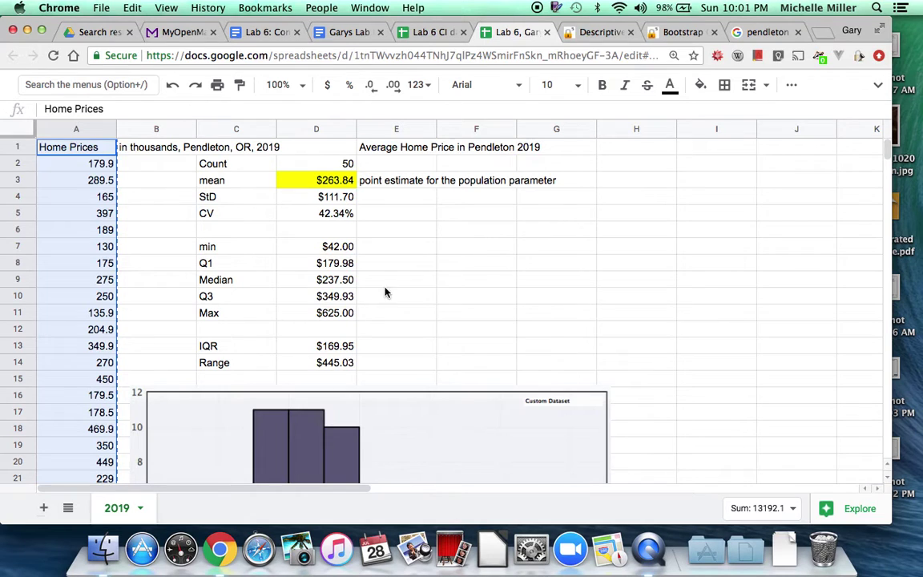
{"action": "left_click", "coordinate": [44, 508]}
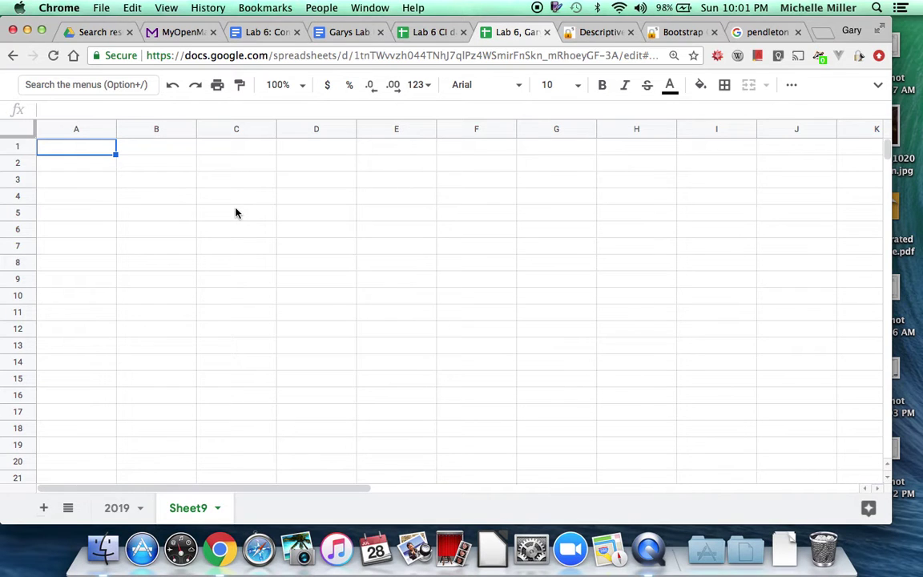
{"action": "key", "text": "super+v"}
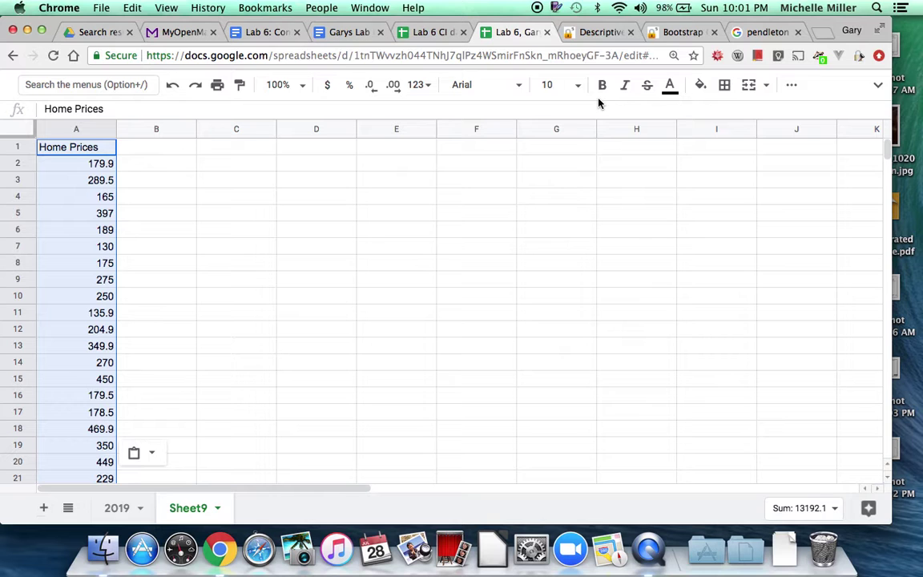
{"action": "key", "text": "super+z"}
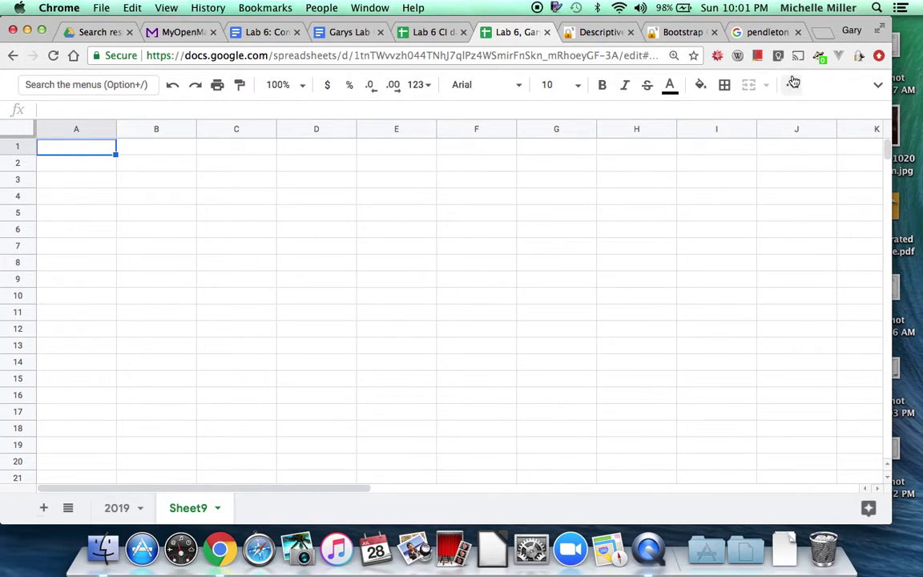
{"action": "left_click", "coordinate": [878, 86]}
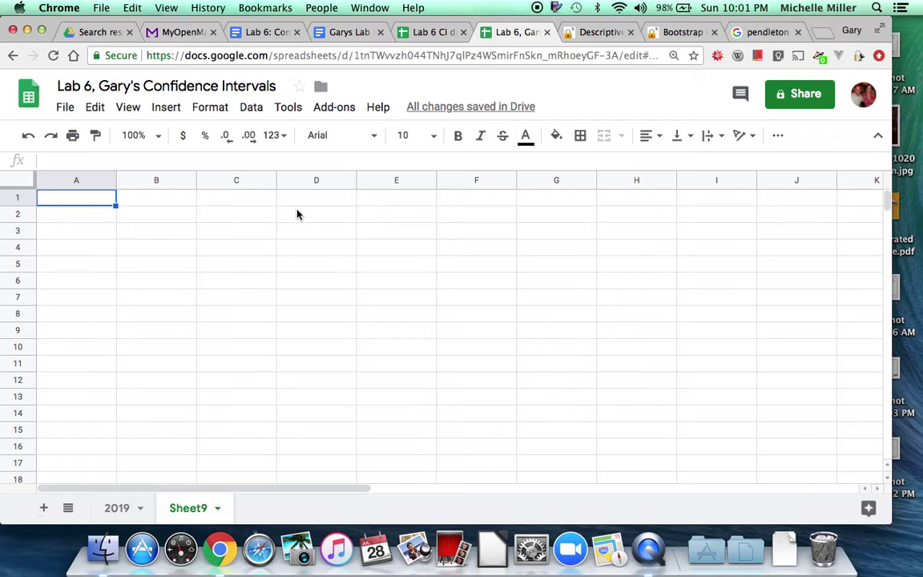
{"action": "left_click", "coordinate": [166, 107]}
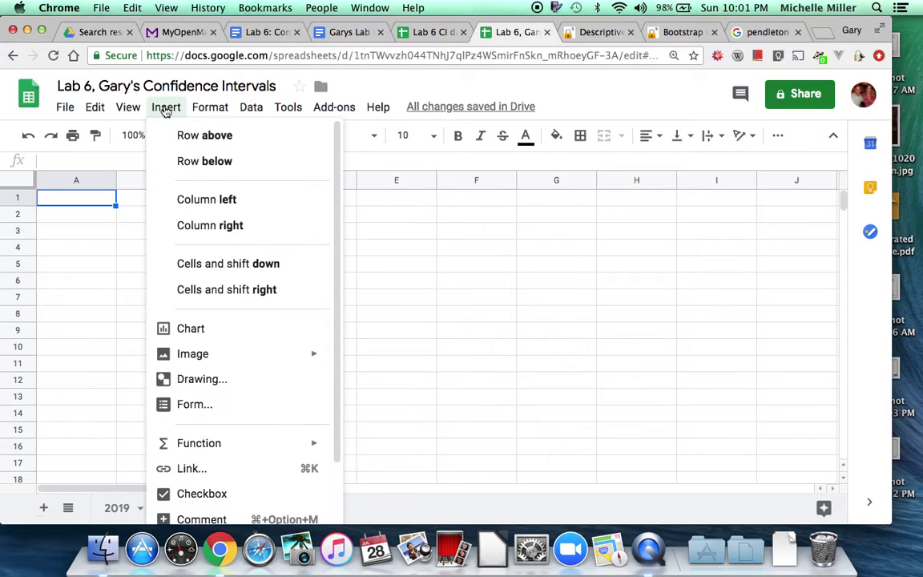
Step: Upload the 10.00.57 PM Desktop screenshot as an image over Sheet9's cells
{"action": "mouse_move", "coordinate": [223, 360]}
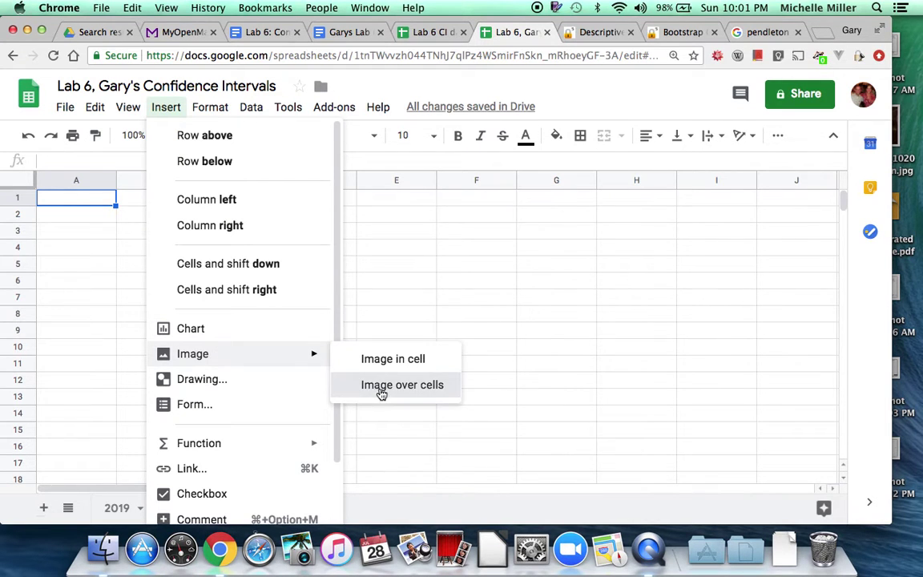
{"action": "left_click", "coordinate": [382, 387]}
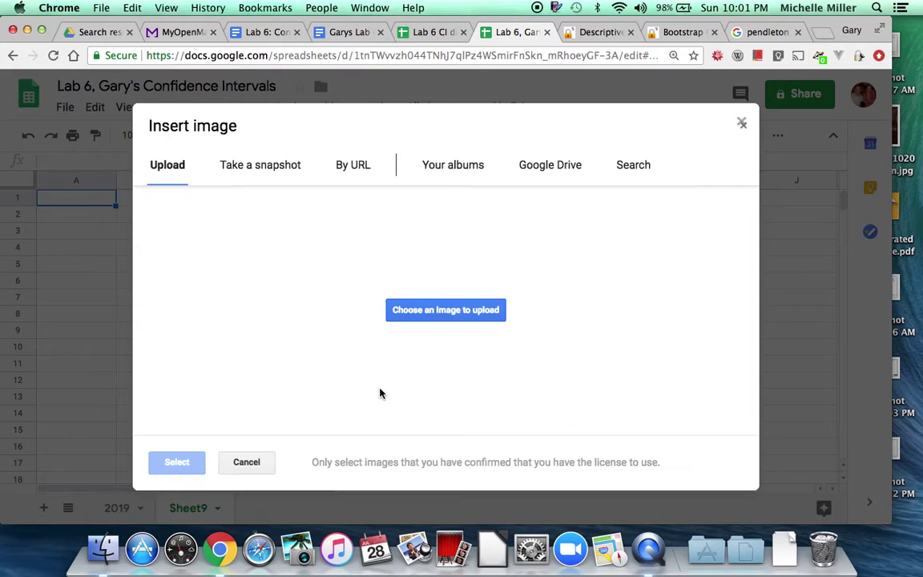
{"action": "left_click", "coordinate": [473, 337]}
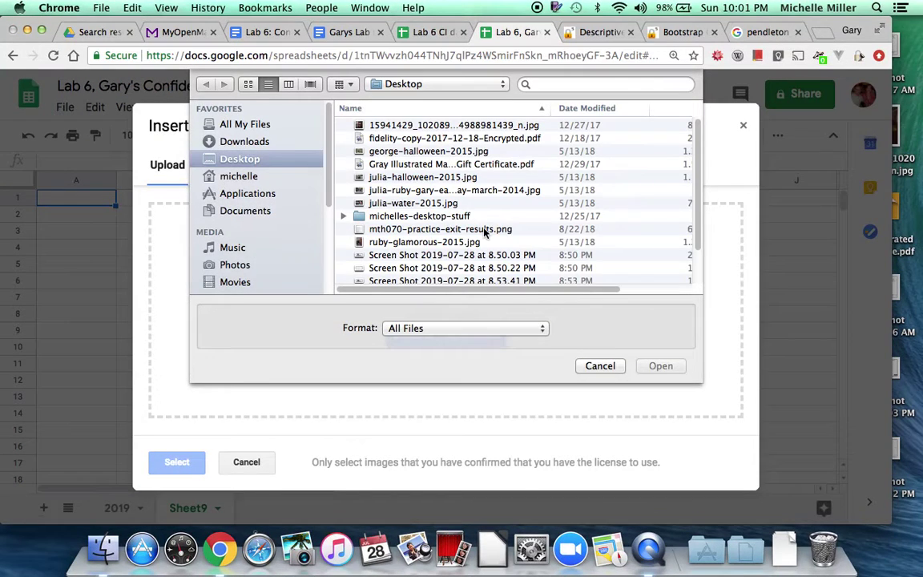
{"action": "scroll", "coordinate": [498, 211], "scroll_direction": "down", "scroll_amount": 3}
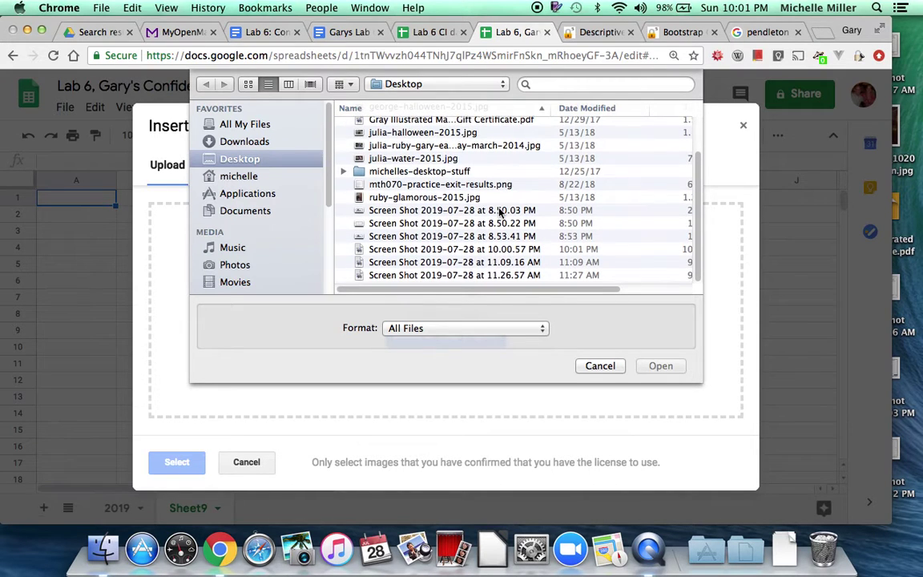
{"action": "scroll", "coordinate": [500, 211], "scroll_direction": "up", "scroll_amount": 1}
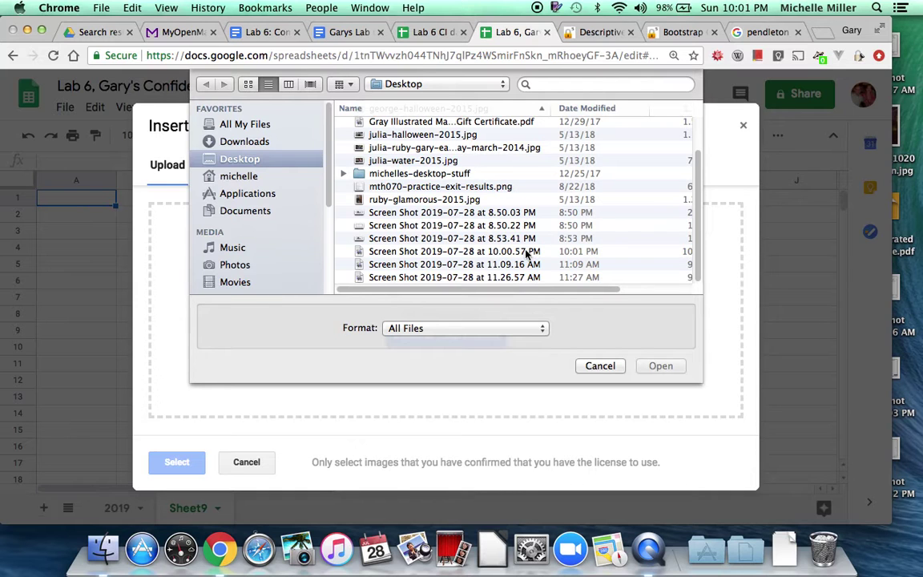
{"action": "left_click", "coordinate": [457, 253]}
{"action": "left_click", "coordinate": [662, 367]}
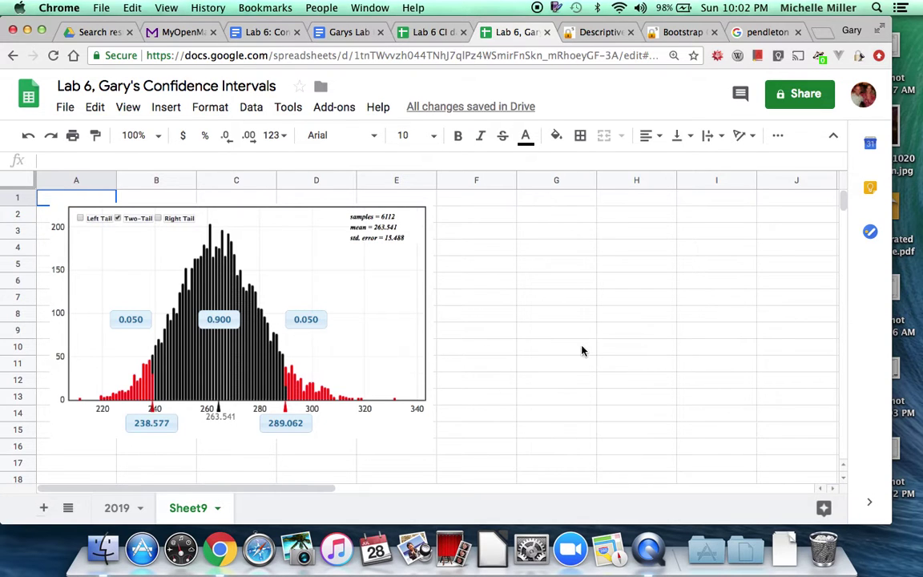
Step: Label B17 'Lower' and D17 'Upper' beneath the histogram image
{"action": "scroll", "coordinate": [606, 360], "scroll_direction": "right", "scroll_amount": 10}
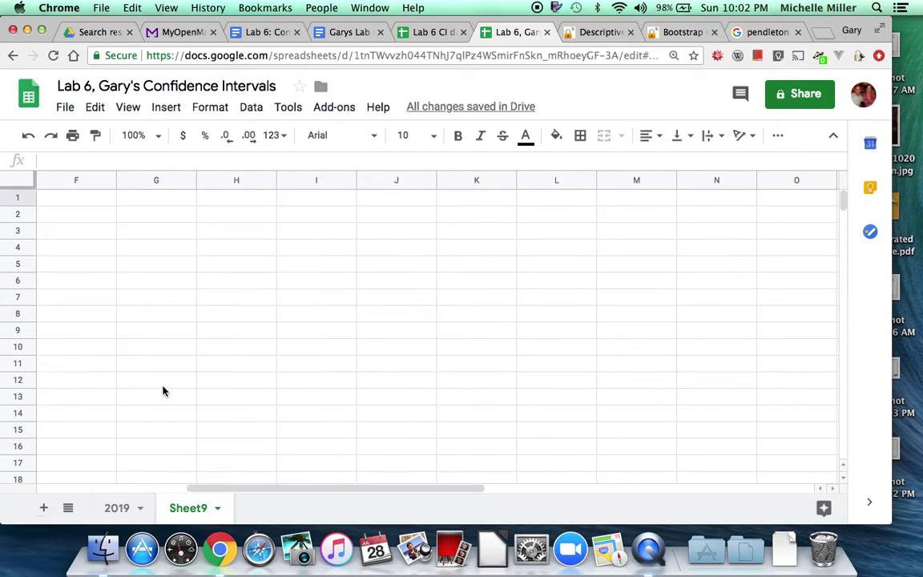
{"action": "scroll", "coordinate": [304, 414], "scroll_direction": "left", "scroll_amount": 10}
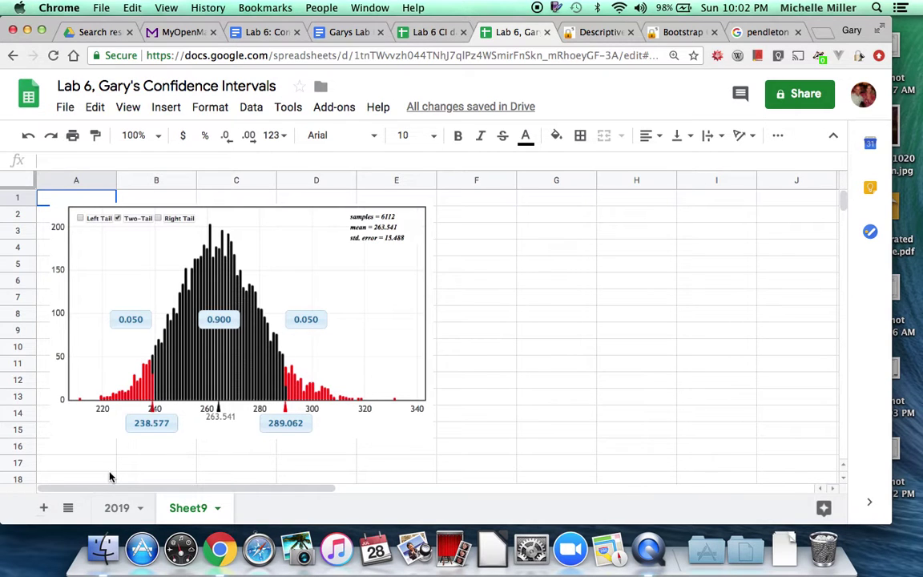
{"action": "left_click", "coordinate": [133, 465]}
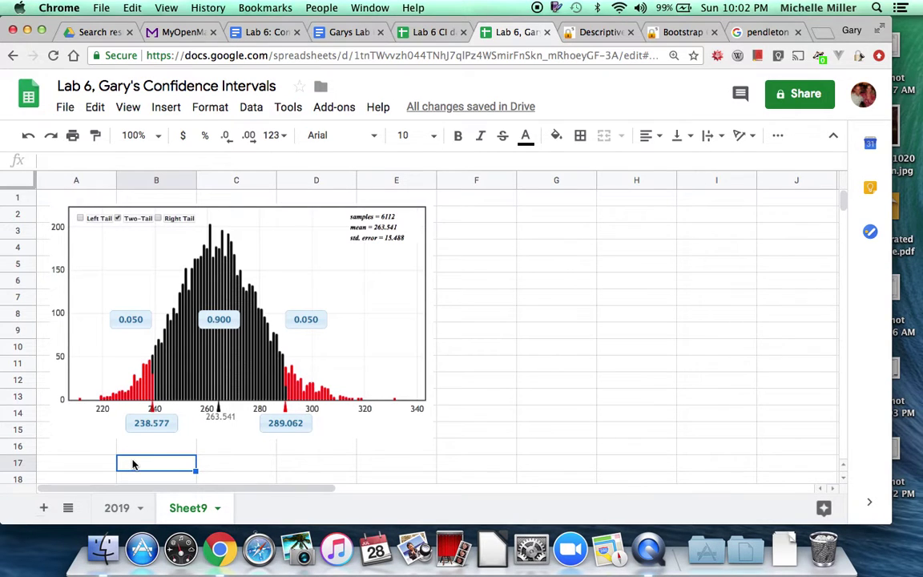
{"action": "type", "text": "Lower"}
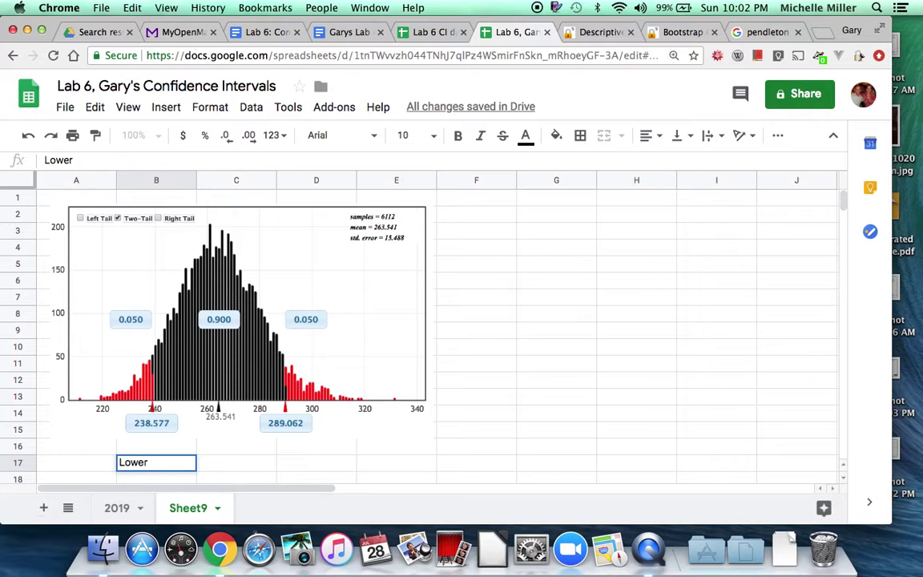
{"action": "key", "text": "Tab"}
{"action": "key", "text": "Tab"}
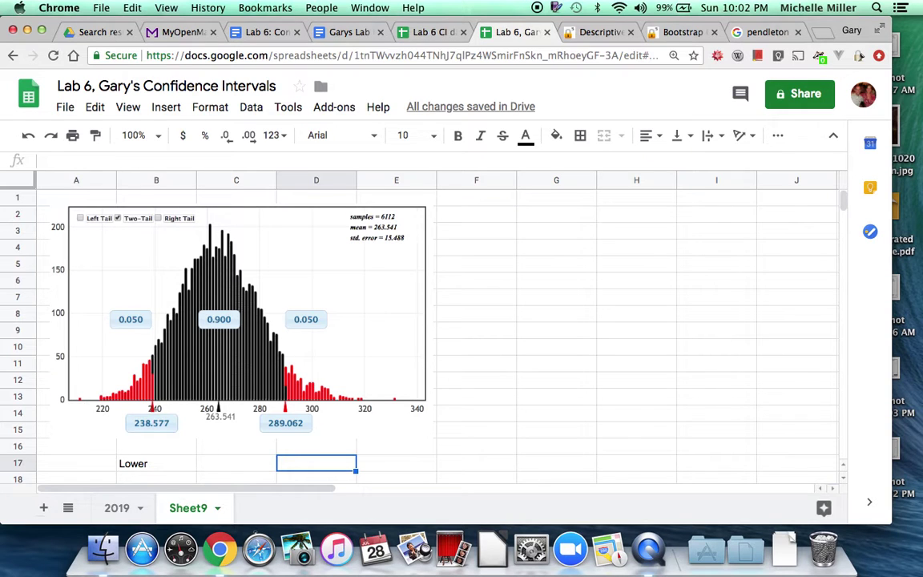
{"action": "type", "text": "u"}
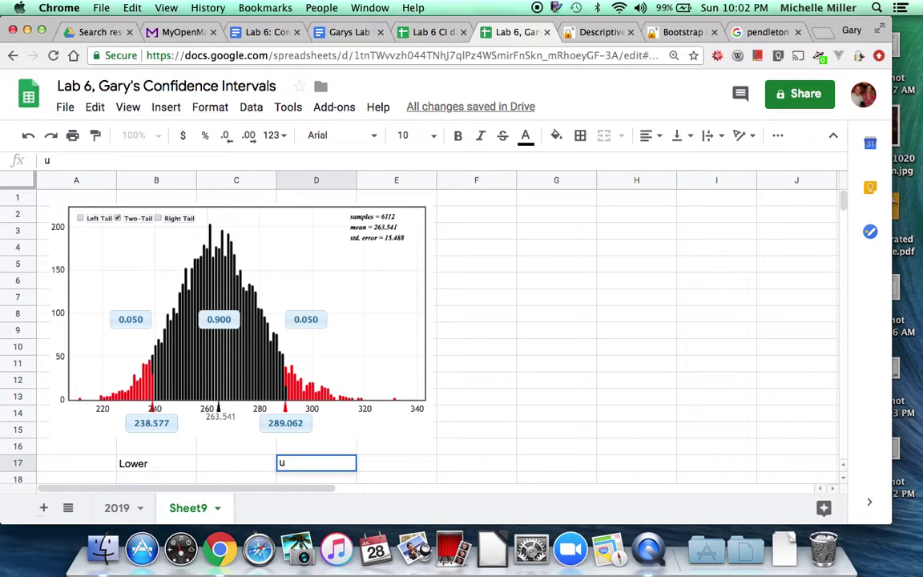
{"action": "key", "text": "BackSpace"}
{"action": "type", "text": "400"}
{"action": "key", "text": "BackSpace"}
{"action": "key", "text": "BackSpace"}
{"action": "key", "text": "BackSpace"}
{"action": "type", "text": "Upper"}
{"action": "key", "text": "Return"}
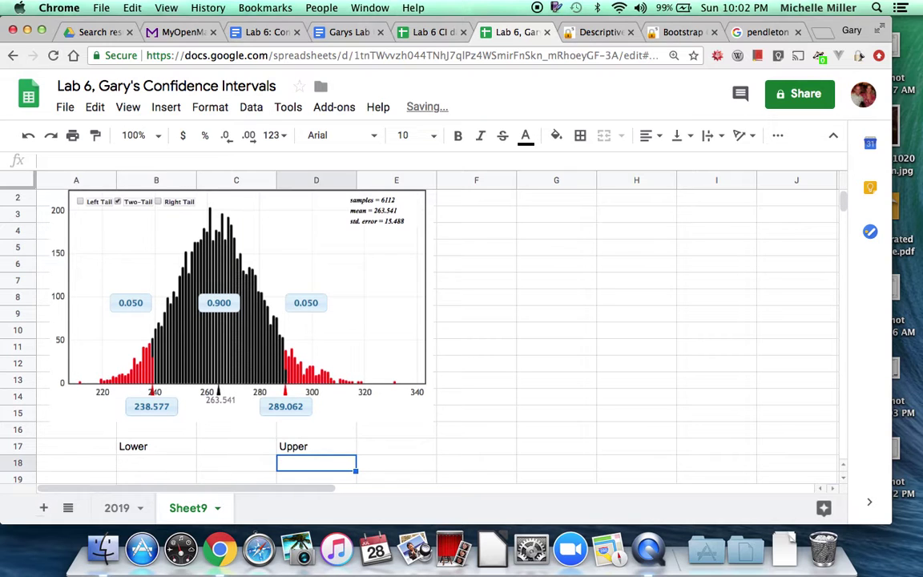
Step: Enter the bounds 238577 in B18 and 289062 in D18
{"action": "left_click", "coordinate": [236, 463]}
{"action": "left_click", "coordinate": [156, 463]}
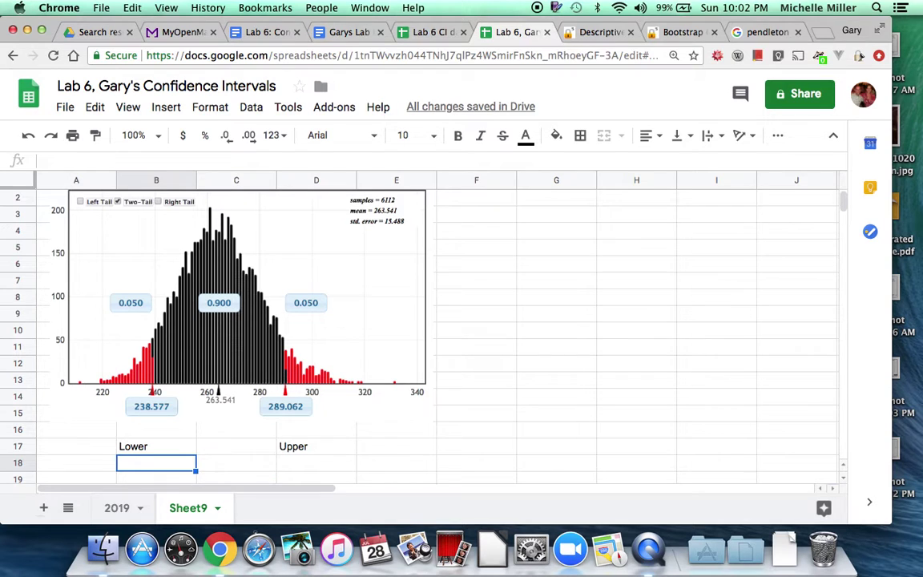
{"action": "type", "text": "238"}
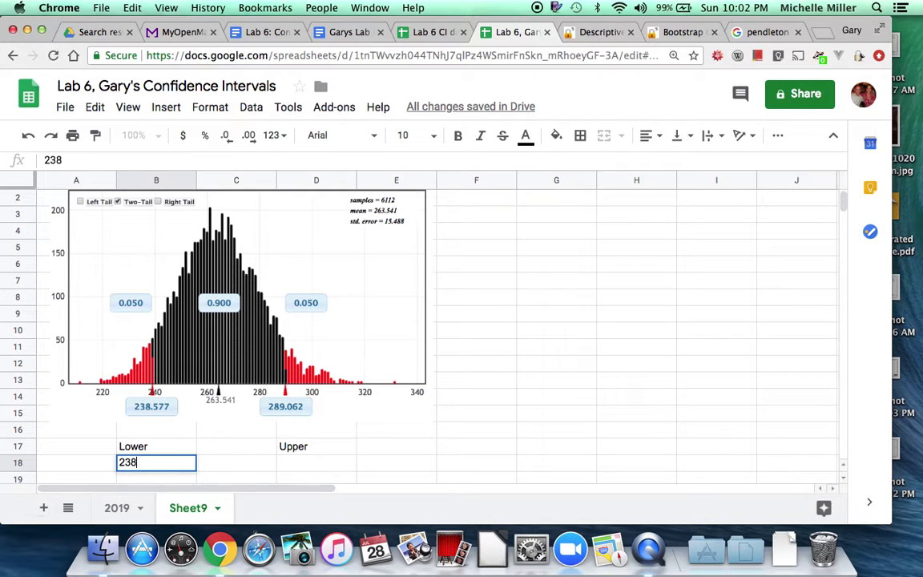
{"action": "type", "text": "577"}
{"action": "key", "text": "Tab"}
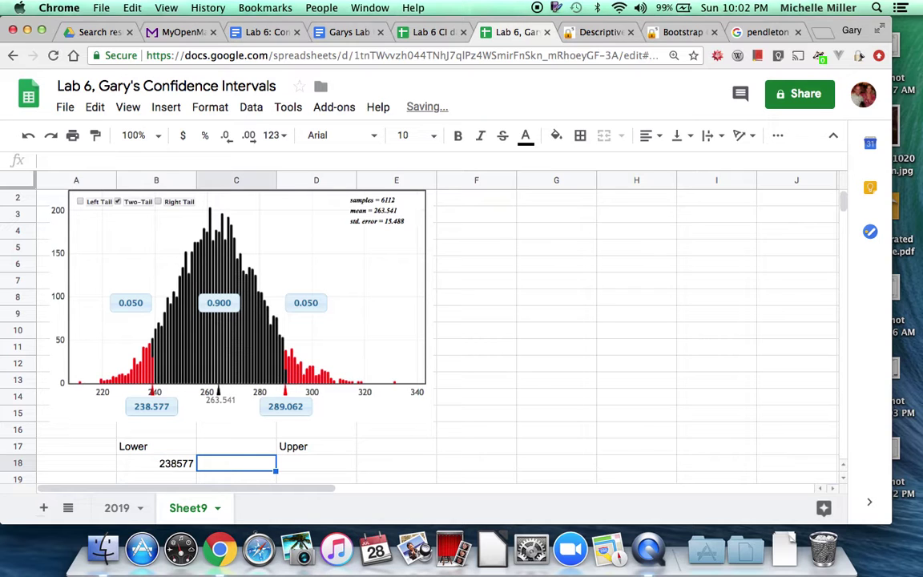
{"action": "left_click", "coordinate": [316, 463]}
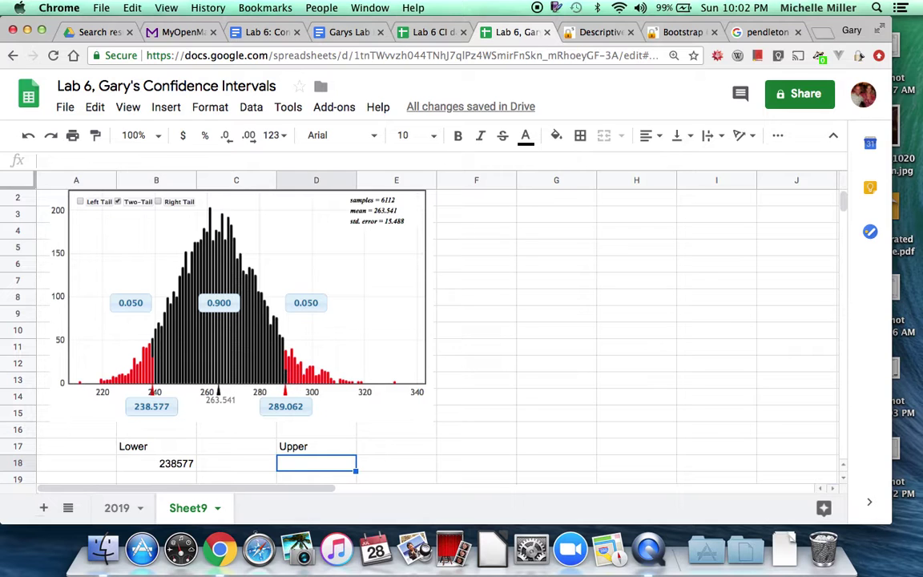
{"action": "type", "text": "28"}
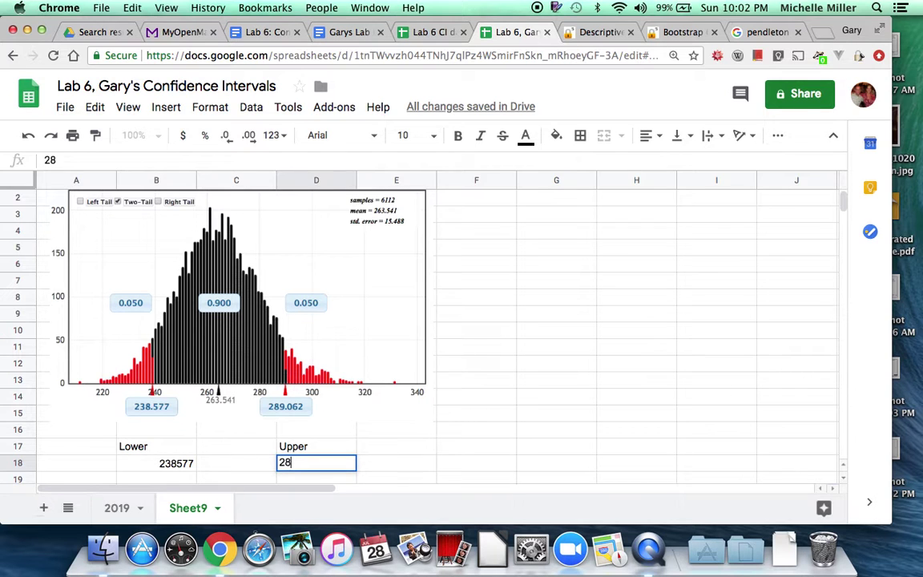
{"action": "type", "text": "9062"}
{"action": "key", "text": "Tab"}
{"action": "key", "text": "Down"}
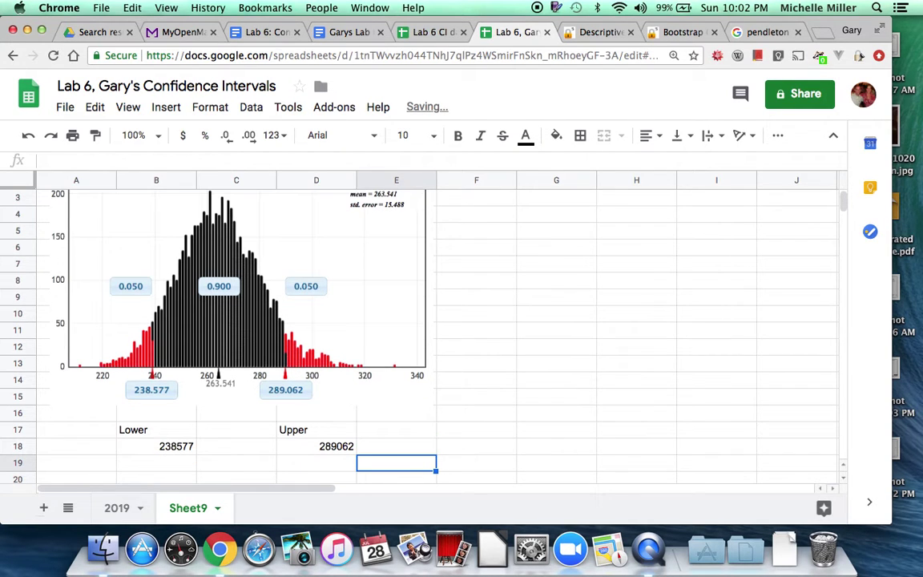
{"action": "key", "text": "Left"}
{"action": "left_click", "coordinate": [235, 462]}
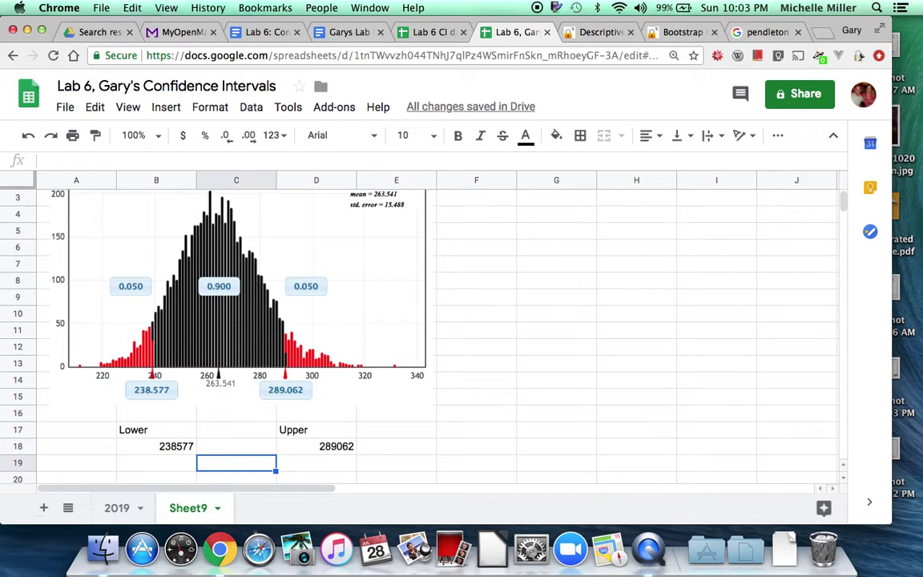
Step: Type 'Average' in C19 and 263541 in C20, between the interval bounds
{"action": "type", "text": "A"}
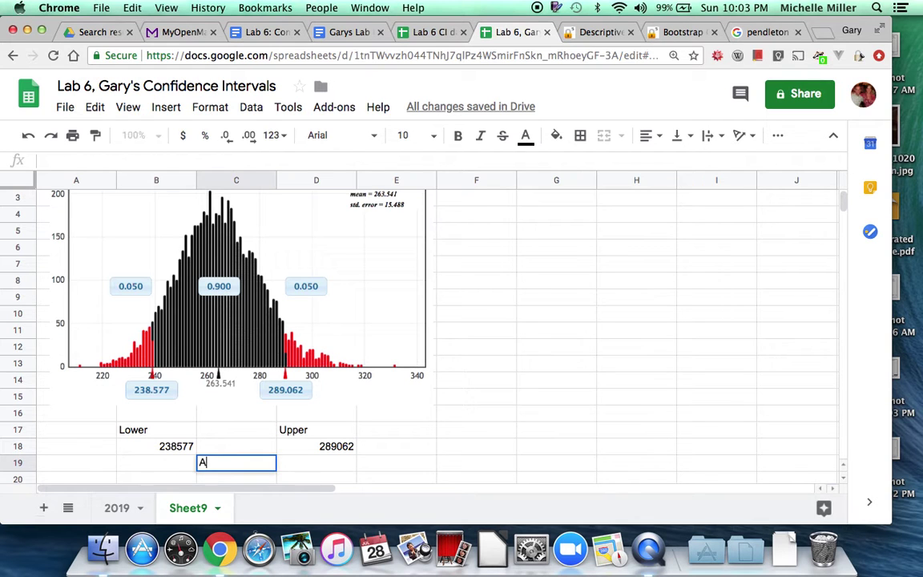
{"action": "type", "text": "verage"}
{"action": "key", "text": "Return"}
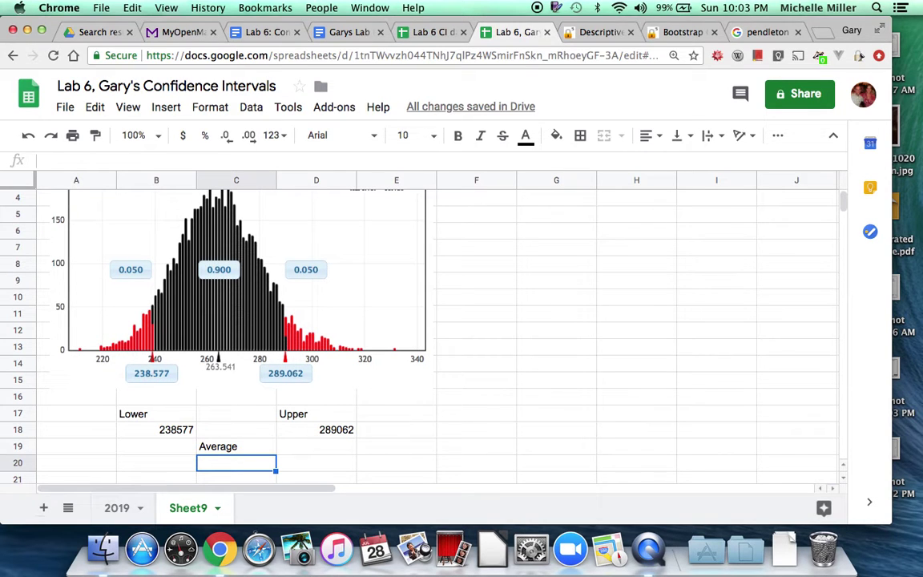
{"action": "type", "text": "2"}
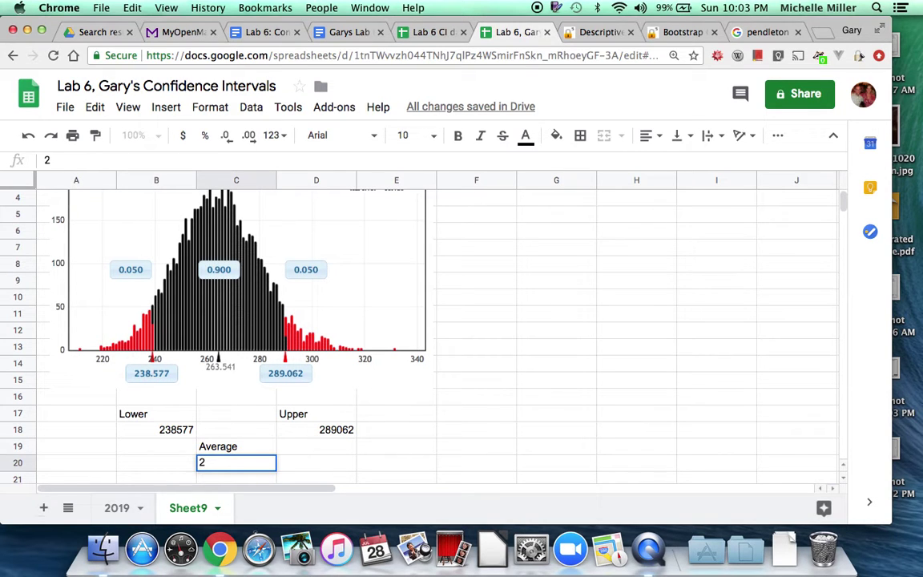
{"action": "type", "text": "63."}
{"action": "type", "text": "54"}
{"action": "key", "text": "BackSpace"}
{"action": "key", "text": "BackSpace"}
{"action": "key", "text": "BackSpace"}
{"action": "type", "text": "541"}
{"action": "key", "text": "Return"}
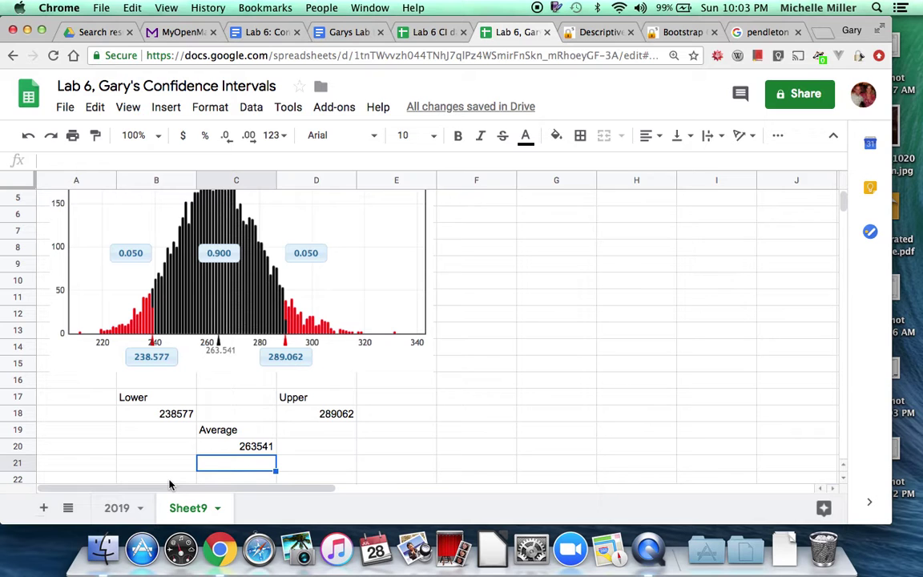
Step: Type the label 'Margin' in C21
{"action": "type", "text": "Marg"}
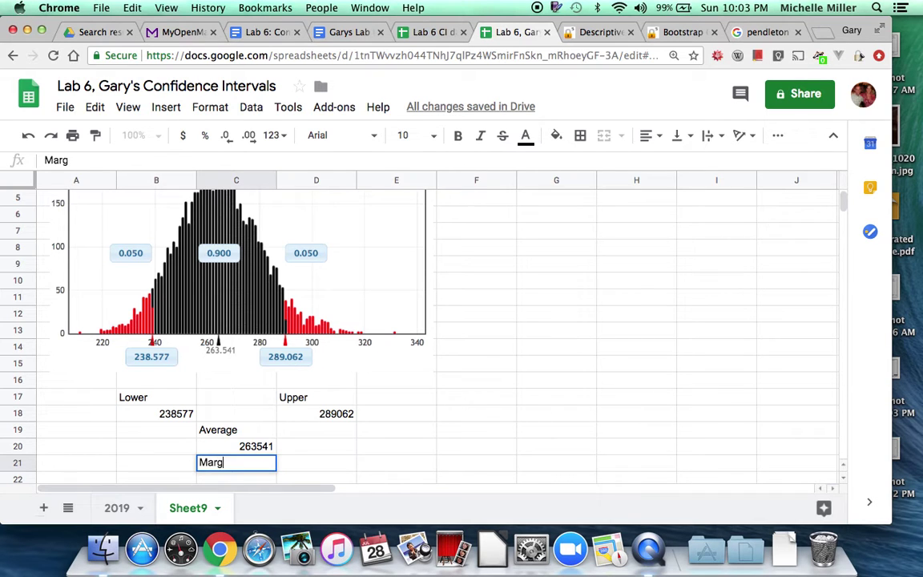
{"action": "type", "text": "ing"}
{"action": "key", "text": "BackSpace"}
{"action": "key", "text": "Return"}
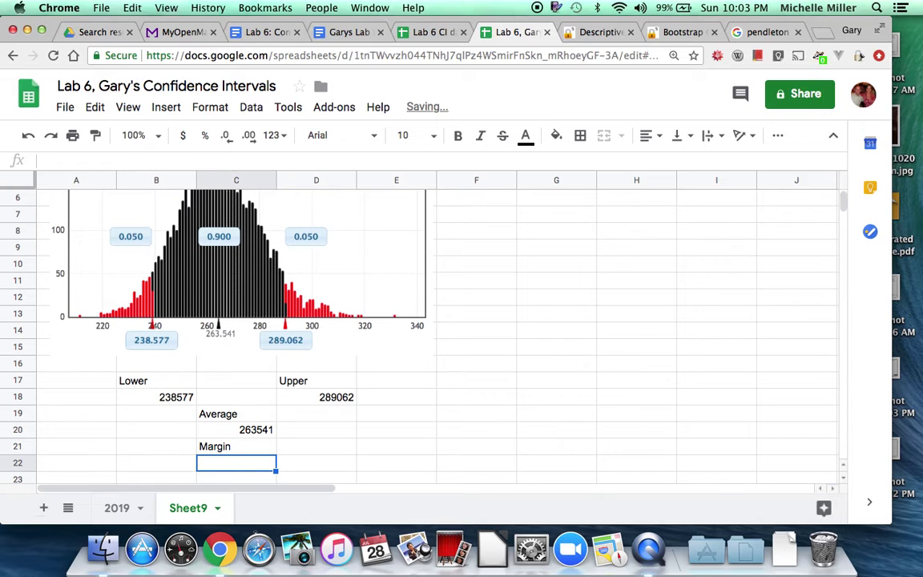
Step: Enter =(D18-B18)/2 in C22 and format it as Number, showing 25,242.50
{"action": "type", "text": "=("}
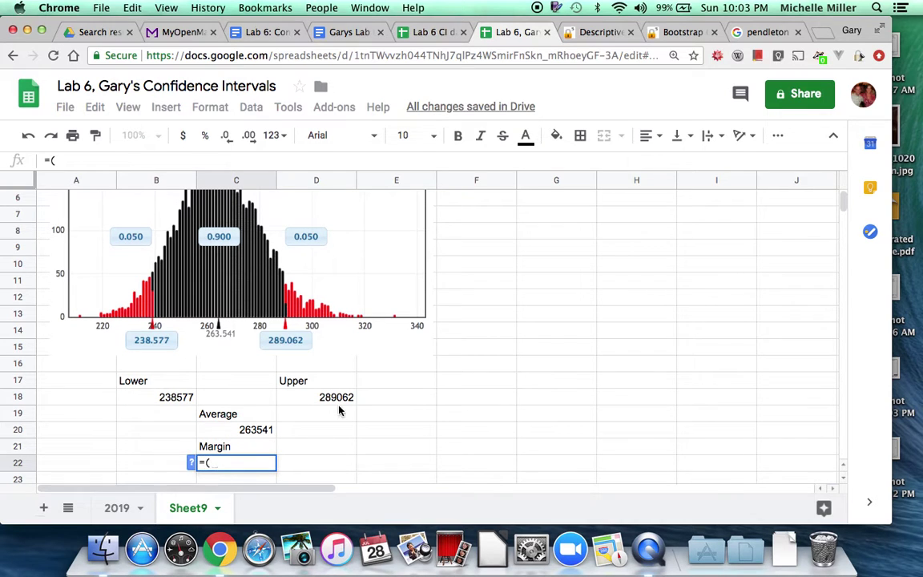
{"action": "left_click", "coordinate": [337, 399]}
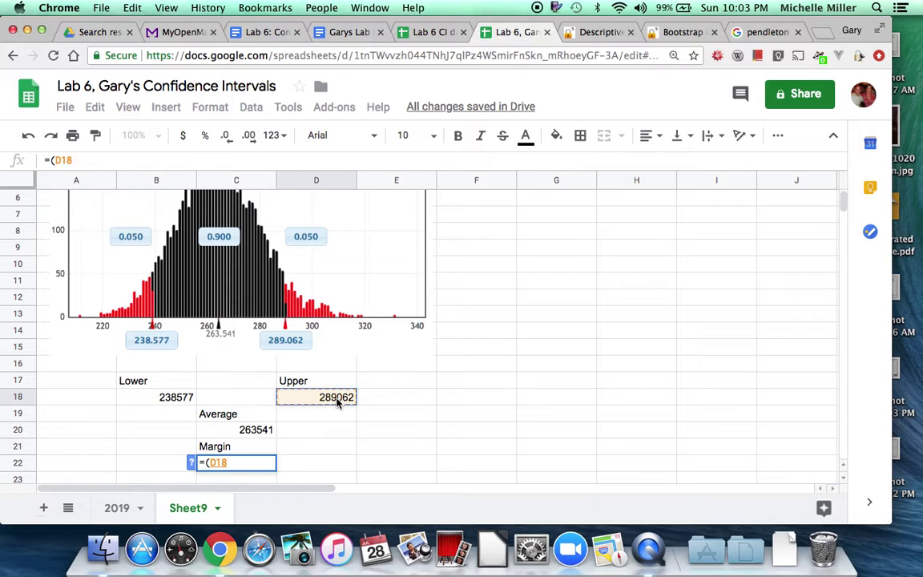
{"action": "type", "text": "-"}
{"action": "left_click", "coordinate": [170, 386]}
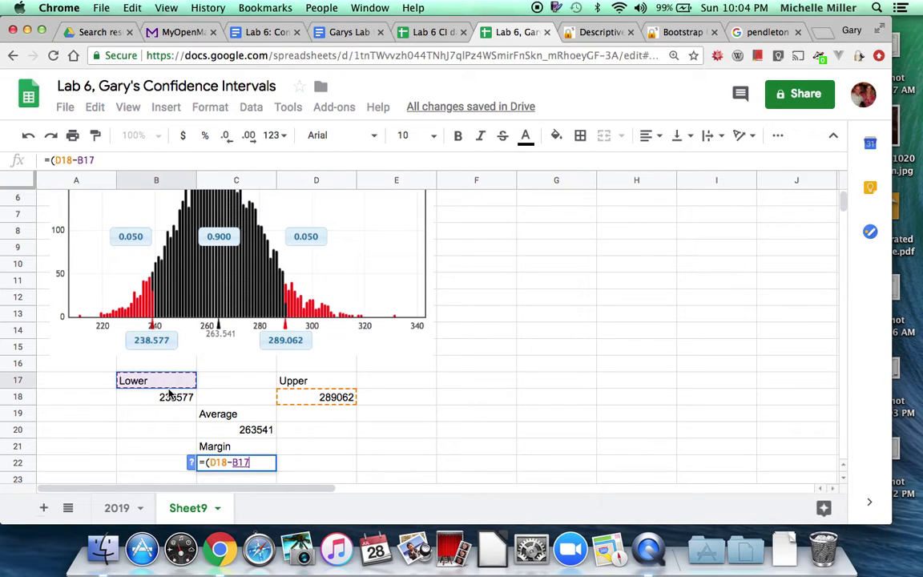
{"action": "left_click", "coordinate": [164, 398]}
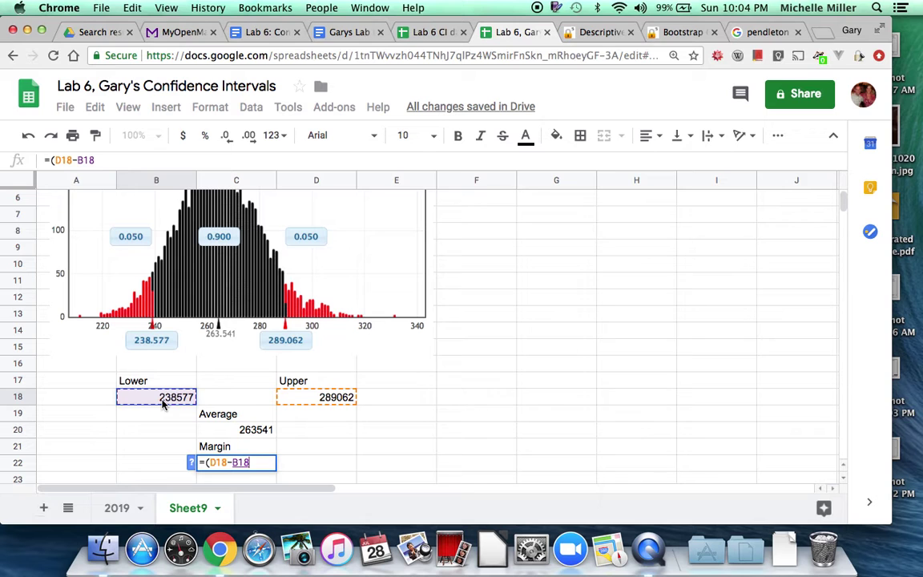
{"action": "type", "text": ")/2"}
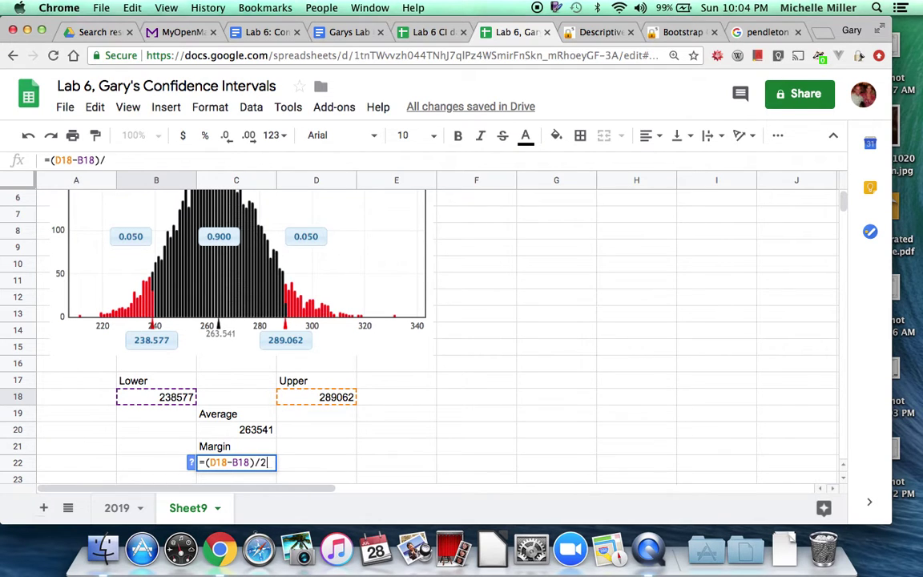
{"action": "key", "text": "Return"}
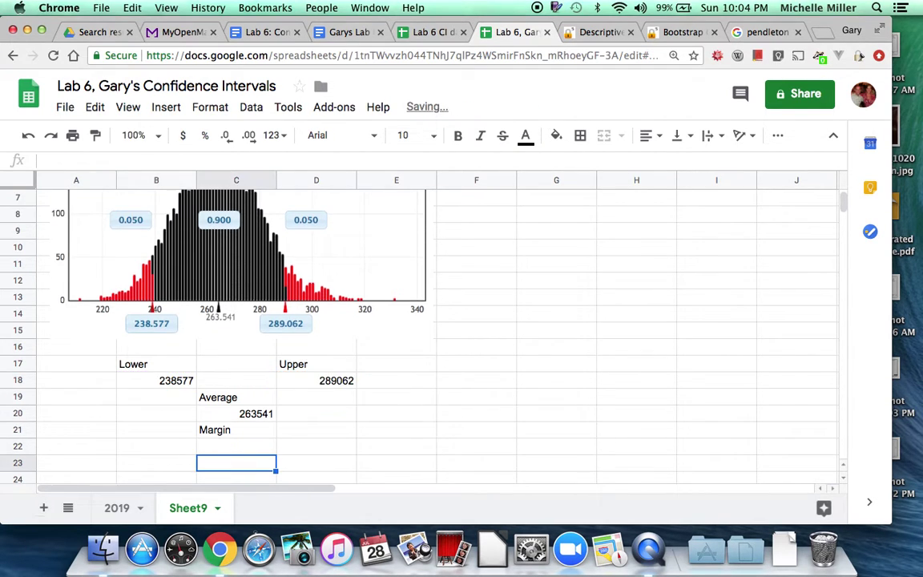
{"action": "left_click", "coordinate": [236, 446]}
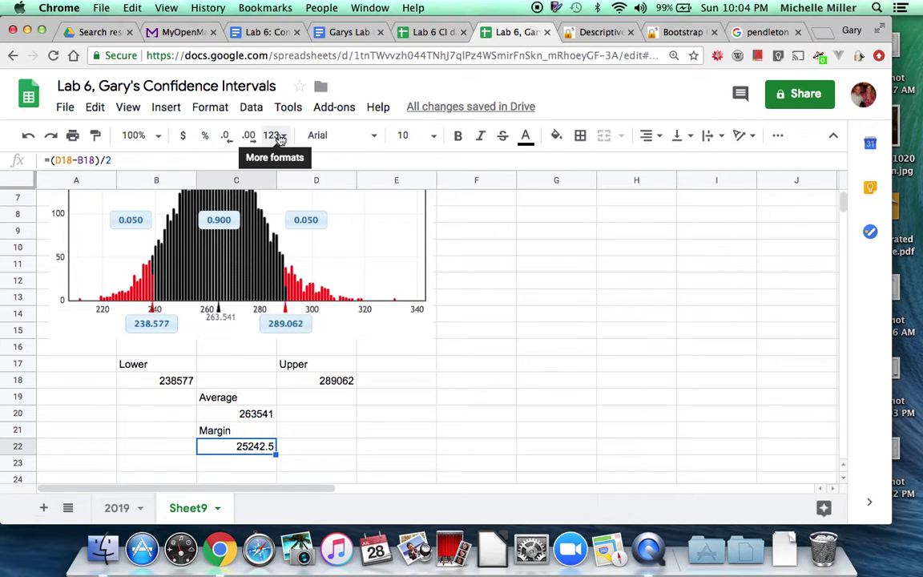
{"action": "left_click", "coordinate": [275, 137]}
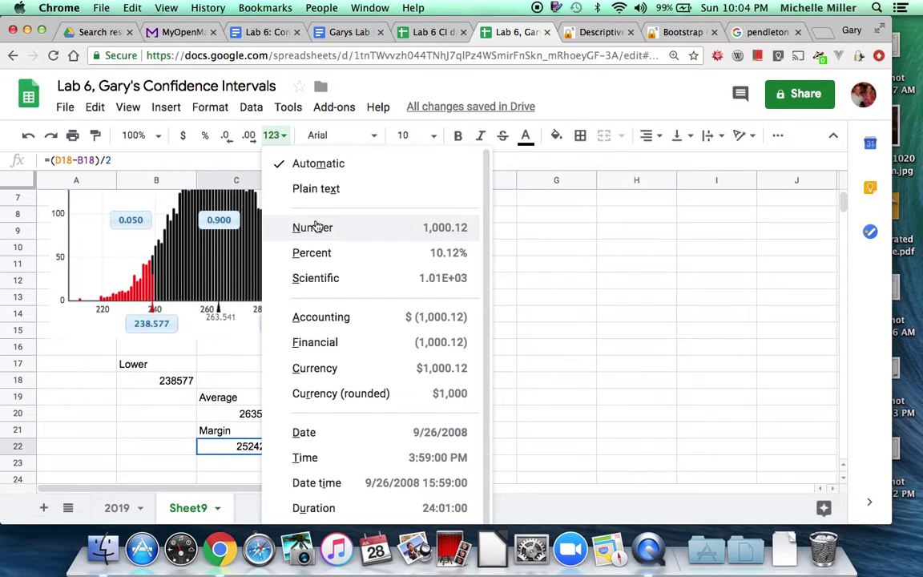
{"action": "left_click", "coordinate": [312, 228]}
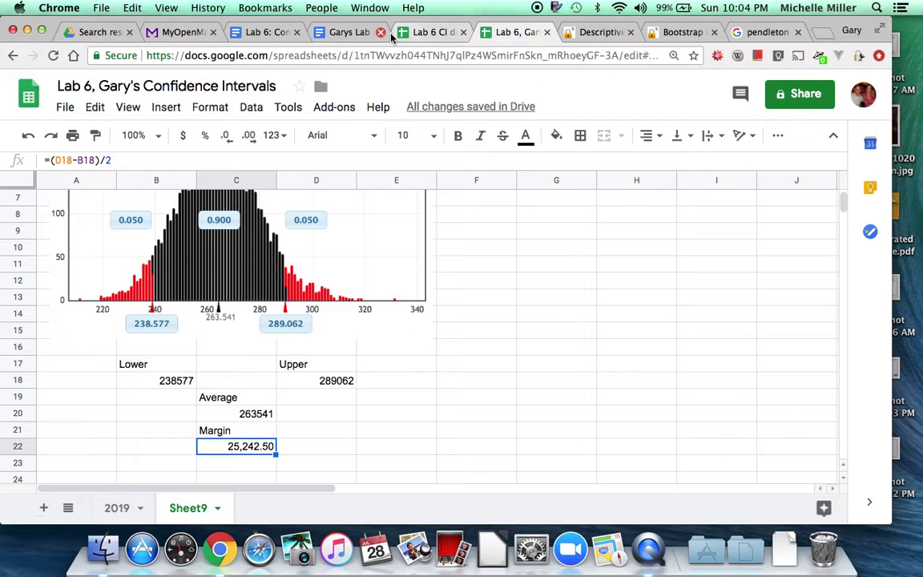
Step: Start a new line under Confidence Interval in the write-up with empty parentheses
{"action": "left_click", "coordinate": [356, 32]}
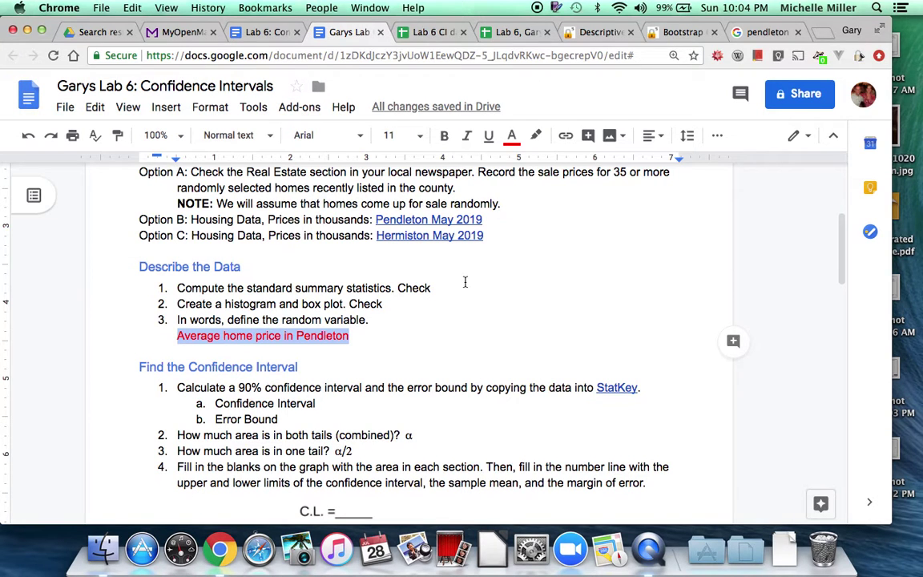
{"action": "scroll", "coordinate": [465, 282], "scroll_direction": "down", "scroll_amount": 3}
{"action": "scroll", "coordinate": [465, 282], "scroll_direction": "down", "scroll_amount": 3}
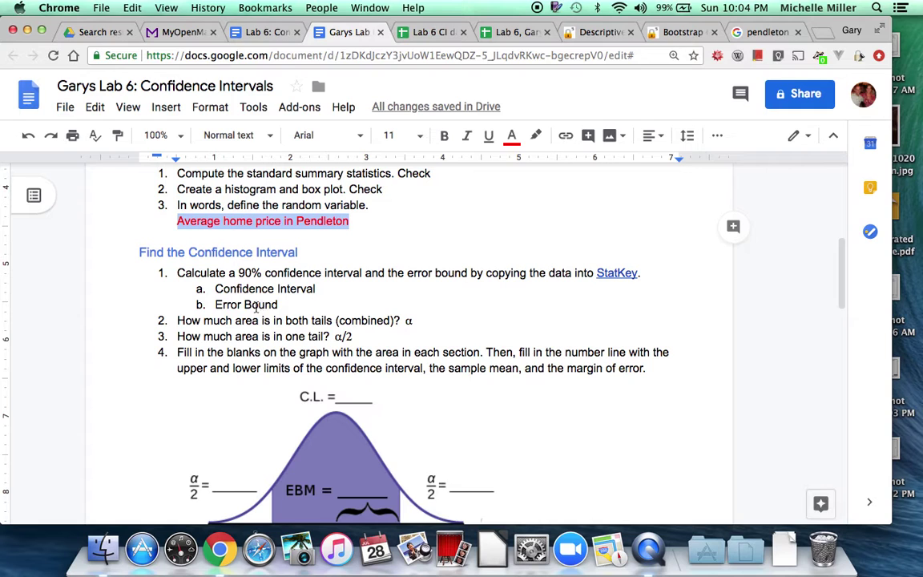
{"action": "left_click", "coordinate": [346, 288]}
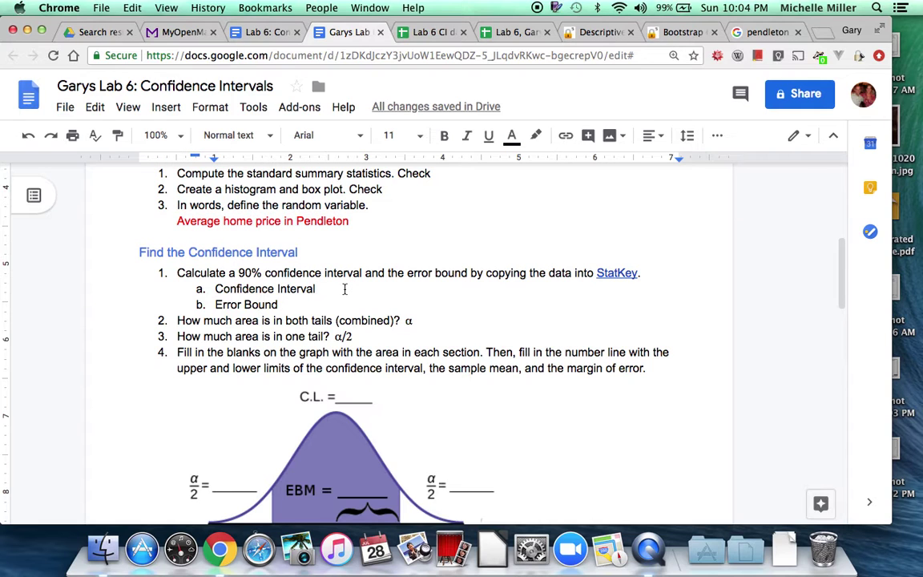
{"action": "key", "text": "shift+Return"}
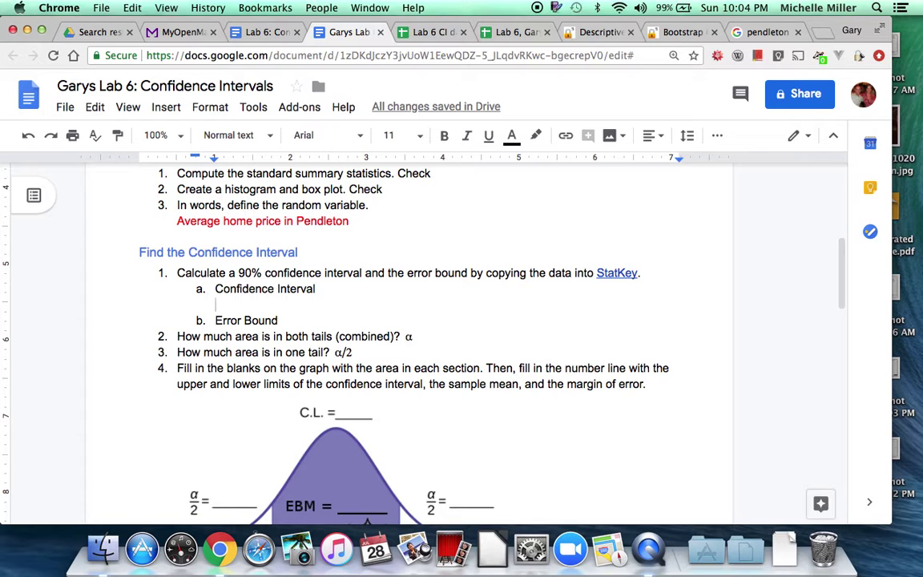
{"action": "type", "text": "()"}
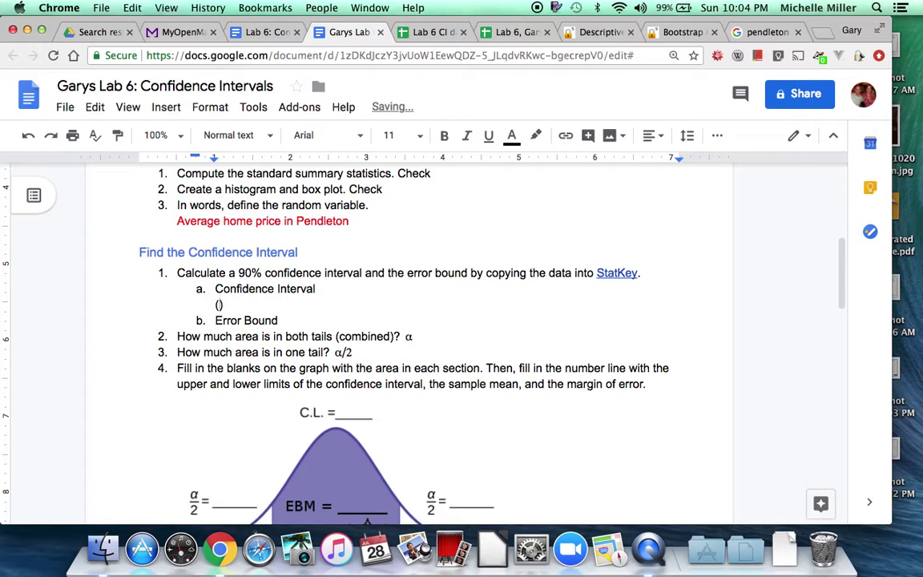
{"action": "key", "text": "Left"}
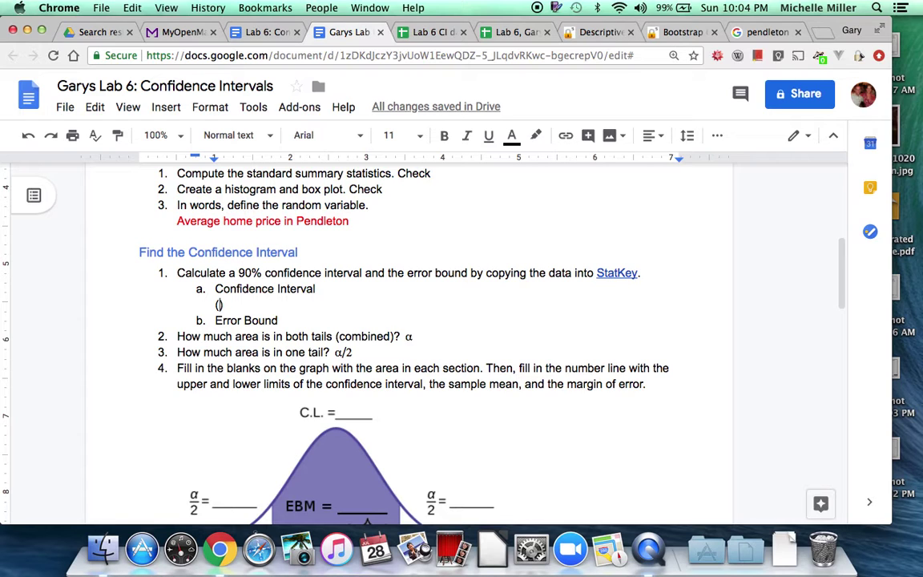
Step: Fill in the StatKey bounds so the line reads (238.577, 289.062)
{"action": "scroll", "coordinate": [410, 353], "scroll_direction": "up", "scroll_amount": 3}
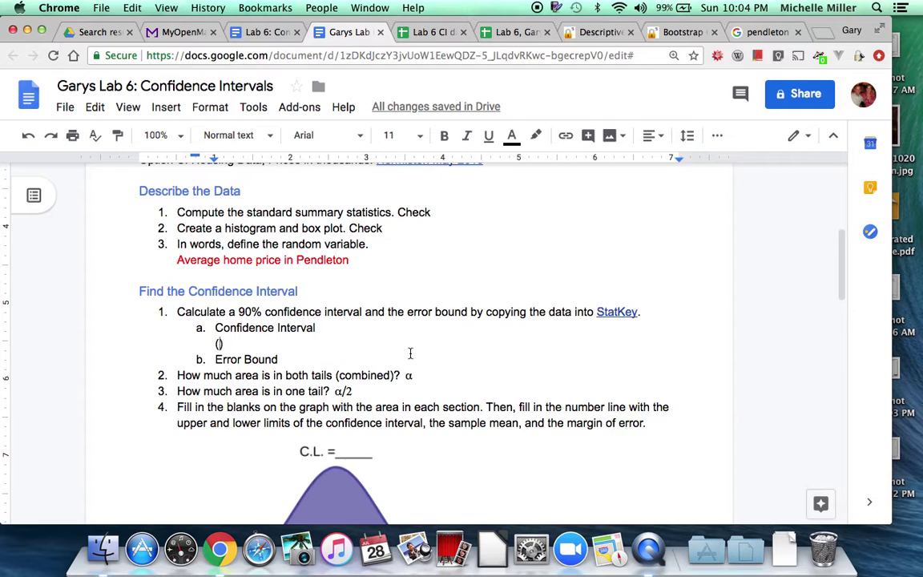
{"action": "scroll", "coordinate": [410, 352], "scroll_direction": "up", "scroll_amount": 2}
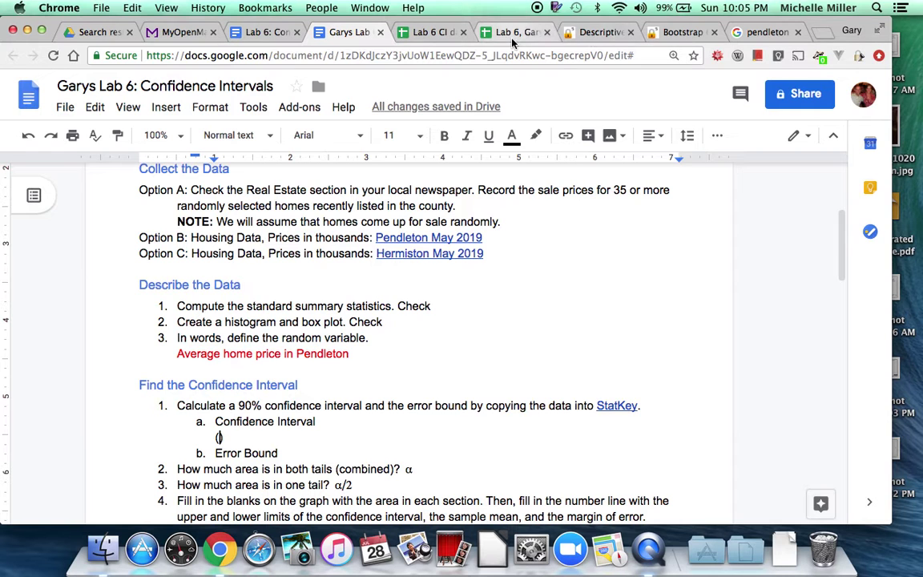
{"action": "left_click", "coordinate": [681, 33]}
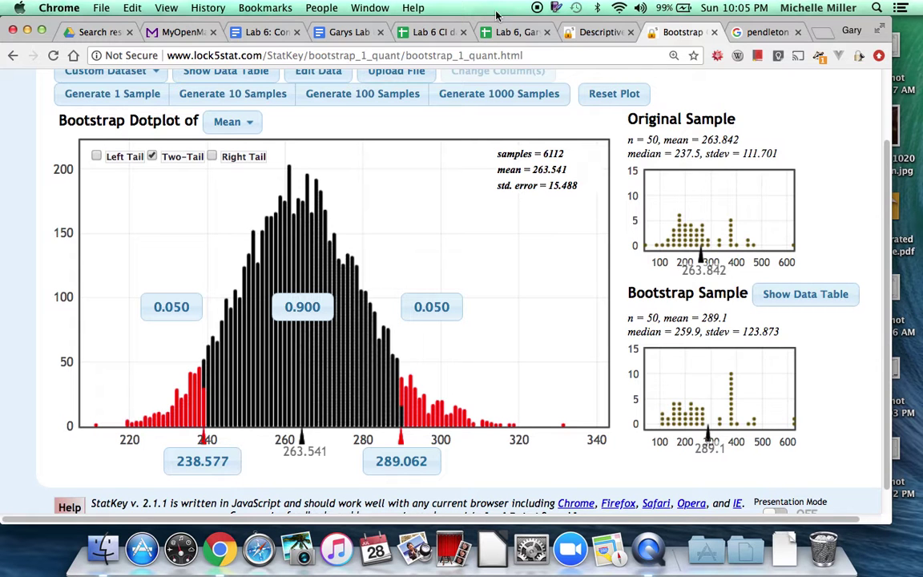
{"action": "left_click", "coordinate": [345, 33]}
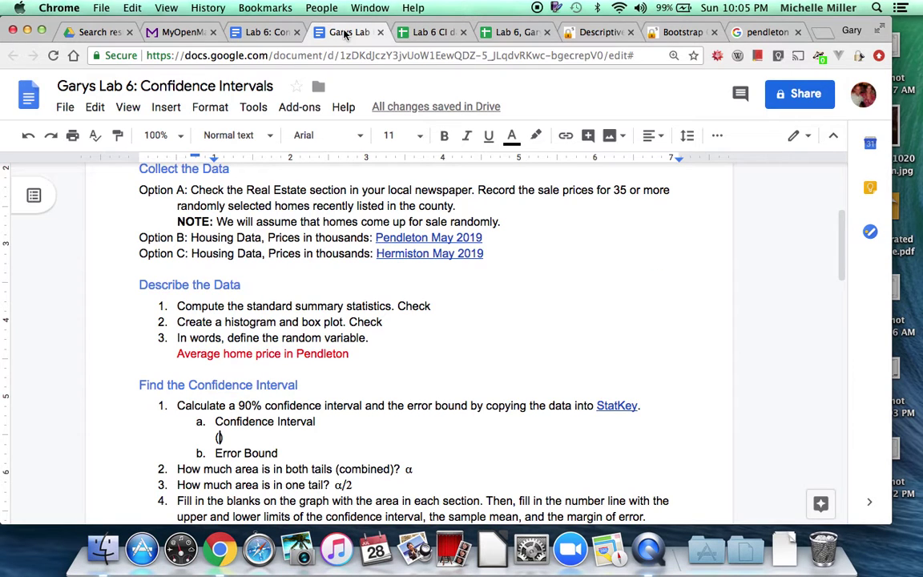
{"action": "type", "text": "238"}
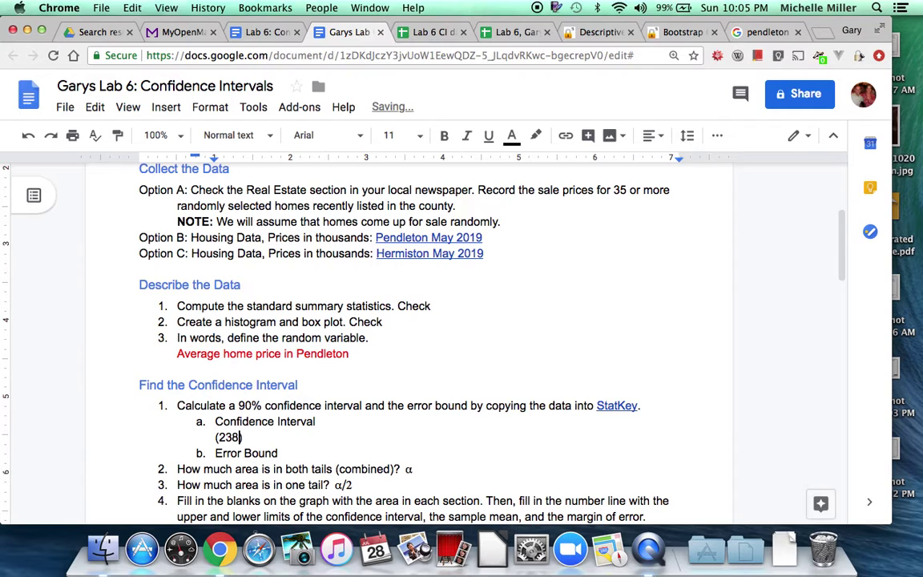
{"action": "type", "text": ".577,"}
{"action": "left_click", "coordinate": [673, 36]}
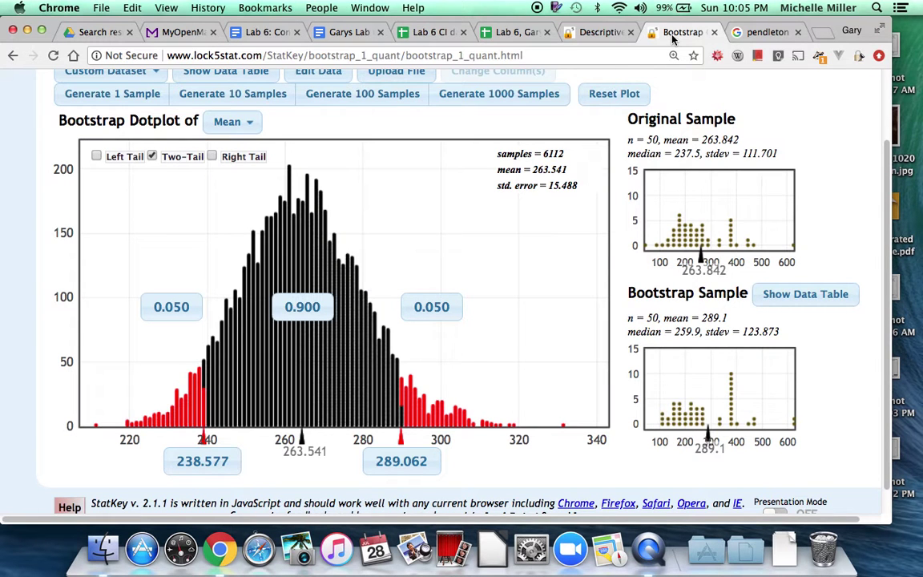
{"action": "left_click", "coordinate": [349, 32]}
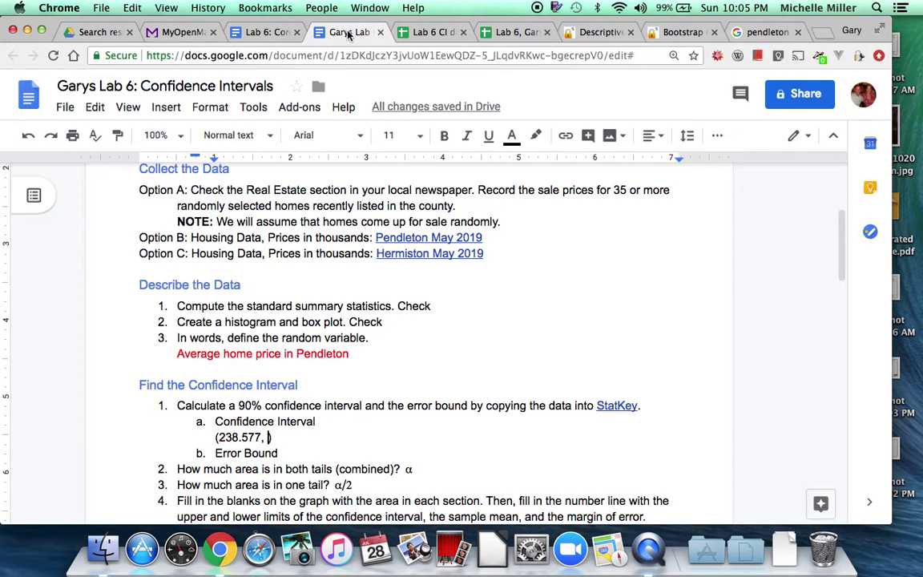
{"action": "type", "text": "2"}
{"action": "type", "text": "89.0"}
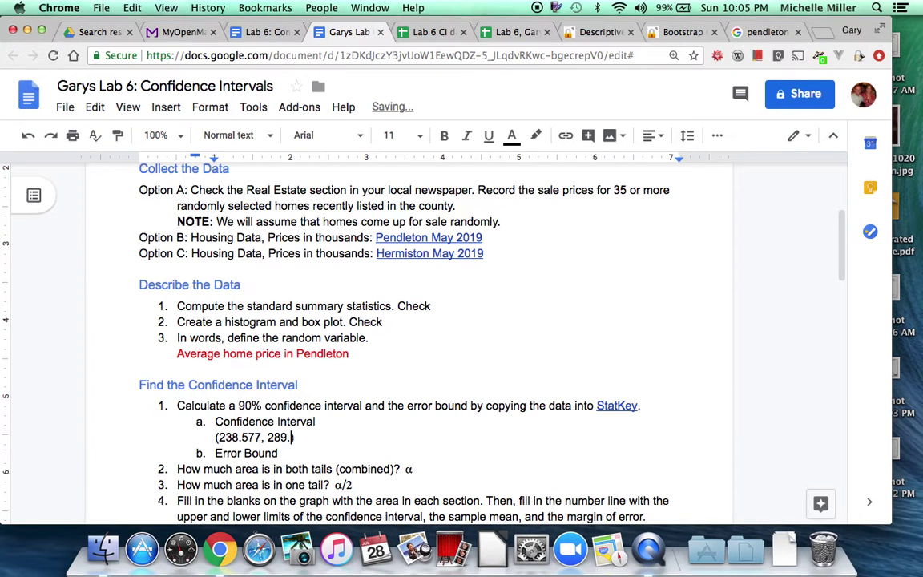
{"action": "type", "text": "62"}
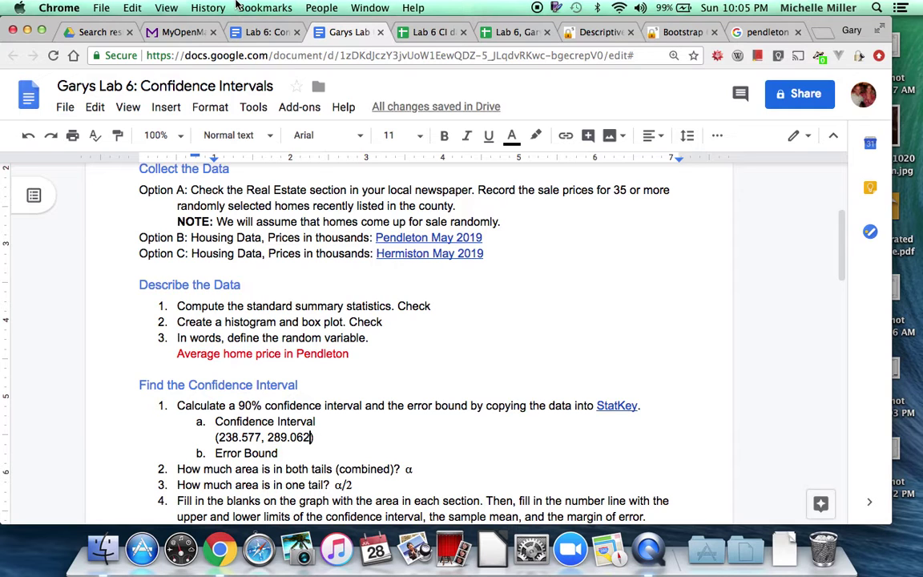
Step: Zoom the document view in three increments
{"action": "key", "text": "super+equal"}
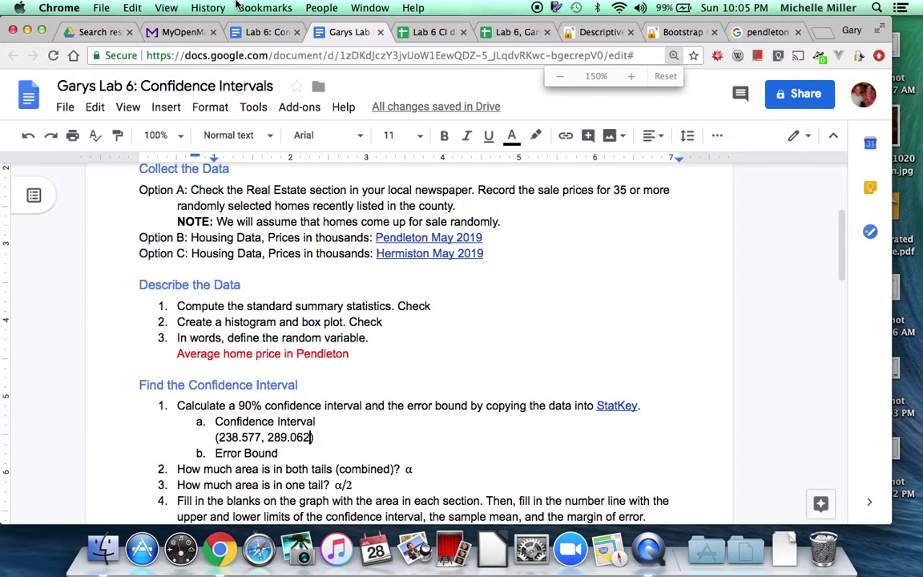
{"action": "key", "text": "super+equal"}
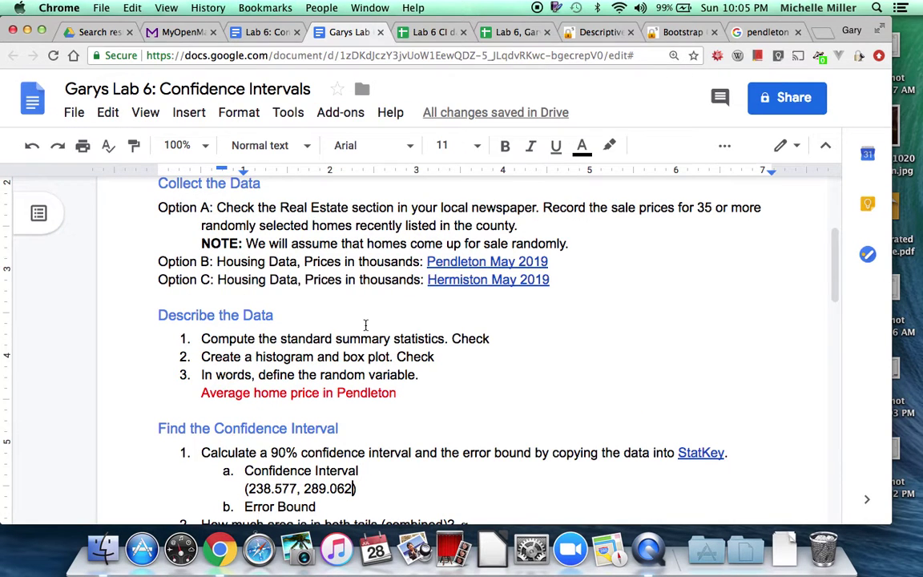
{"action": "key", "text": "super+equal"}
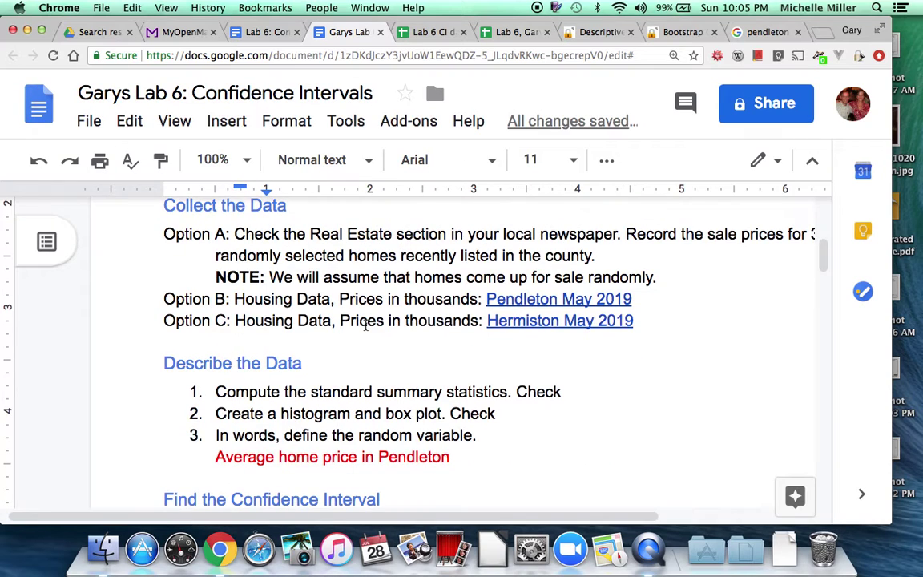
{"action": "scroll", "coordinate": [365, 324], "scroll_direction": "down", "scroll_amount": 2}
Step: Append '(aka margin of error) (aka error) (aka error bound on the mean)' to Error Bound, with a blank answer line below
{"action": "scroll", "coordinate": [365, 324], "scroll_direction": "down", "scroll_amount": 4}
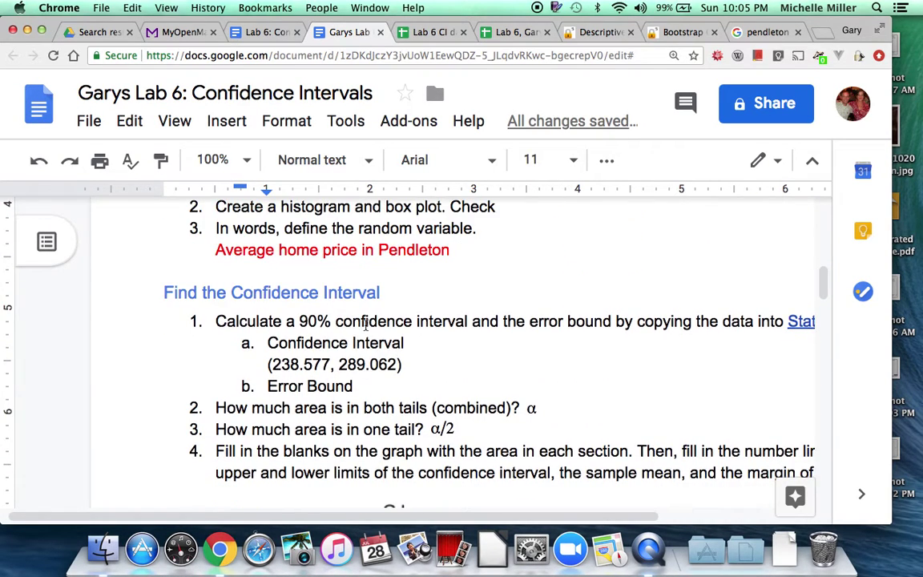
{"action": "left_click", "coordinate": [373, 388]}
{"action": "scroll", "coordinate": [373, 389], "scroll_direction": "right", "scroll_amount": 2}
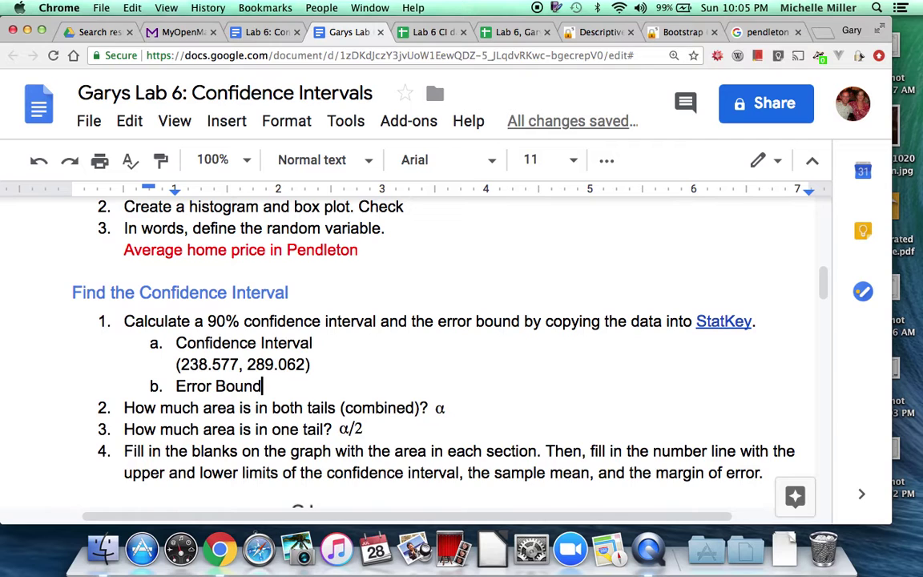
{"action": "key", "text": "shift+Return"}
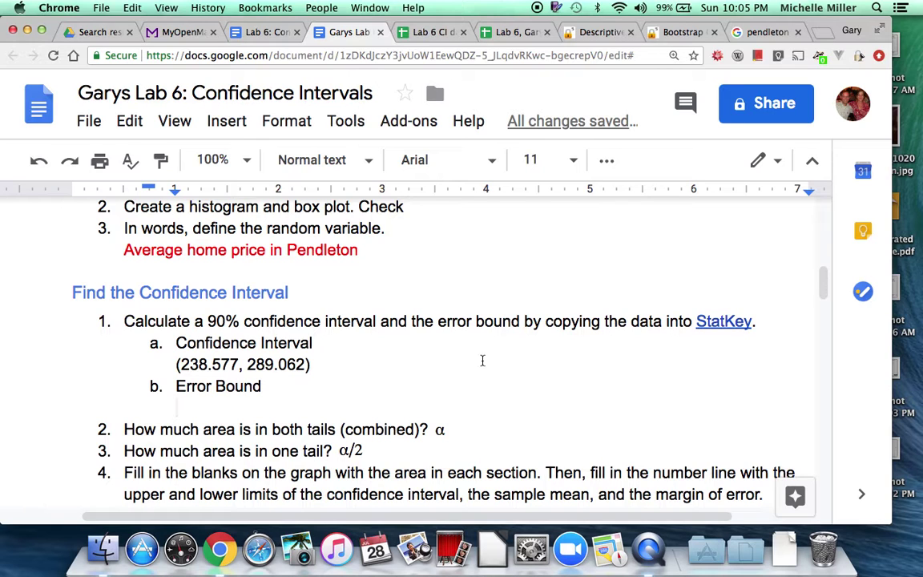
{"action": "left_click", "coordinate": [303, 391]}
{"action": "type", "text": "(aka"}
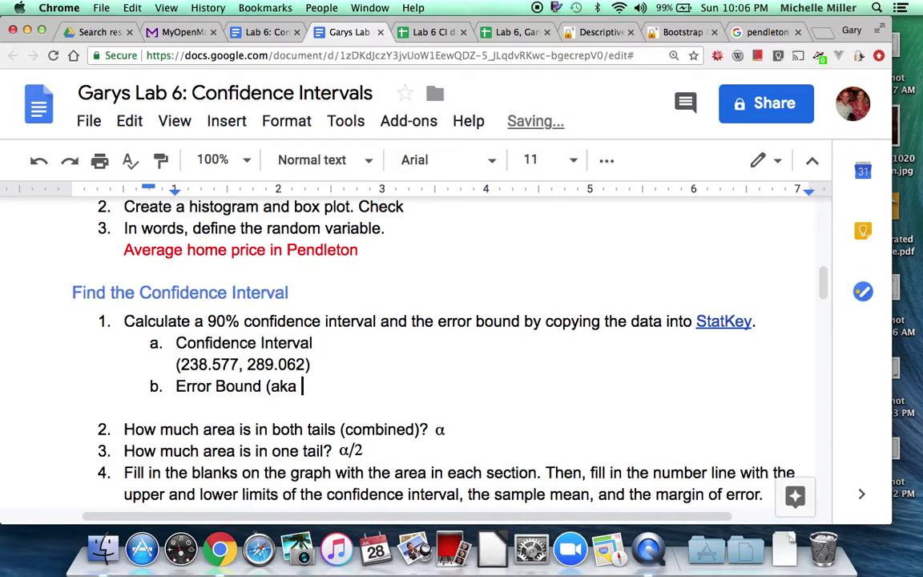
{"action": "type", "text": " margin o"}
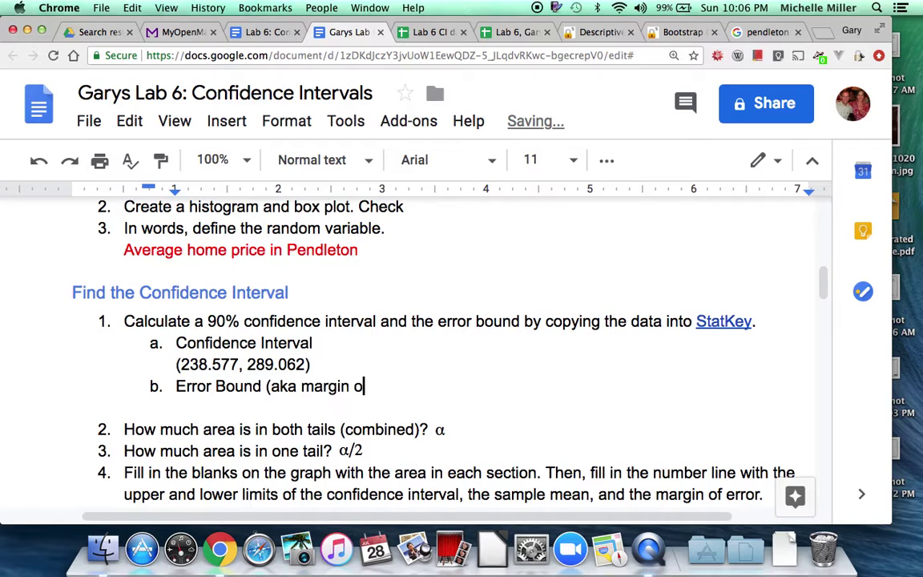
{"action": "type", "text": "f er"}
{"action": "type", "text": "ror"}
{"action": "type", "text": ") ("}
{"action": "type", "text": "aka"}
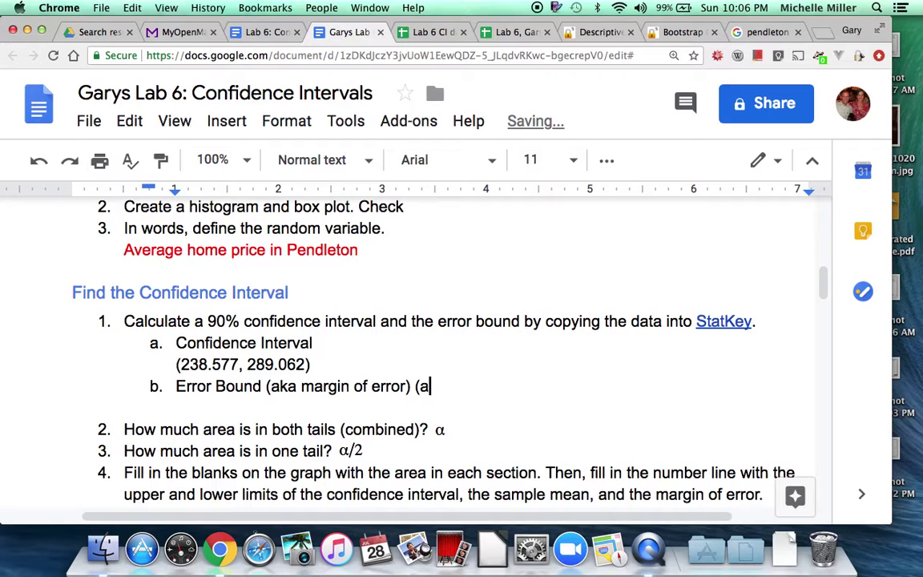
{"action": "type", "text": " error) ("}
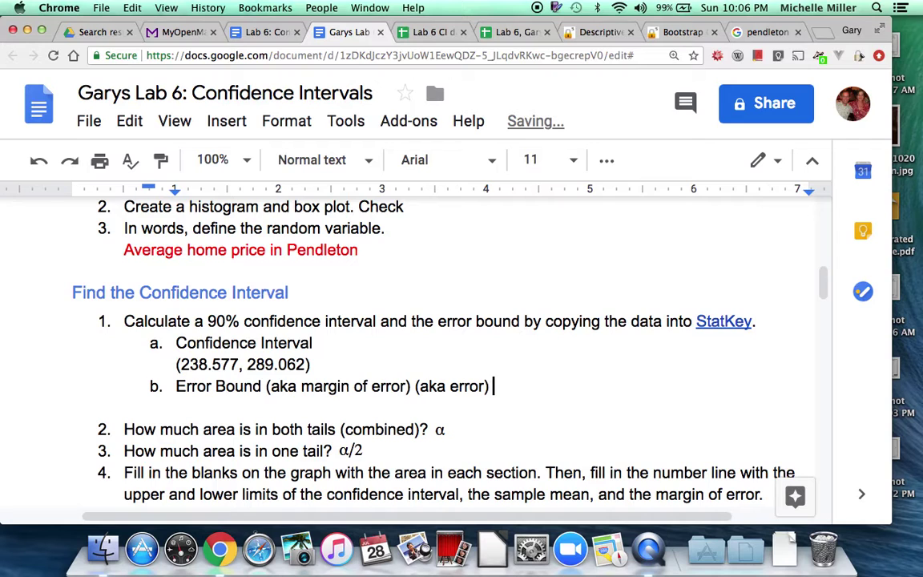
{"action": "type", "text": "aka error bo"}
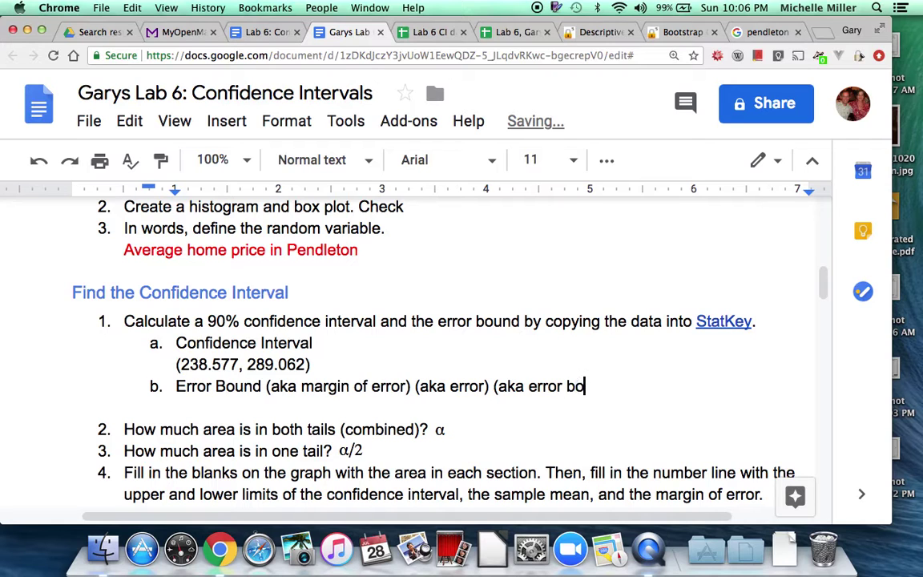
{"action": "type", "text": "und on the mean)"}
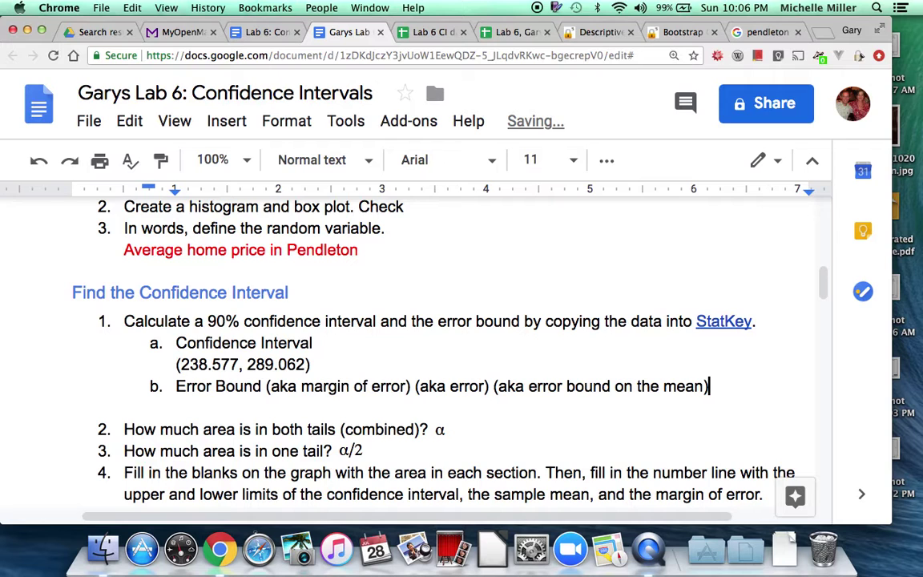
{"action": "key", "text": "shift+Return"}
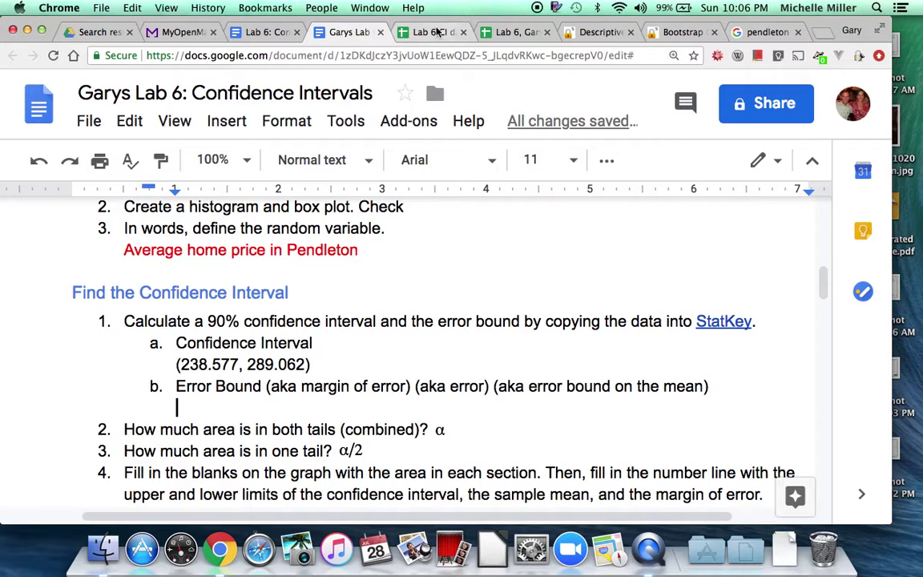
Step: Zoom into Sheet9 and scroll down to read the 25,242.50 margin in C22
{"action": "left_click", "coordinate": [507, 35]}
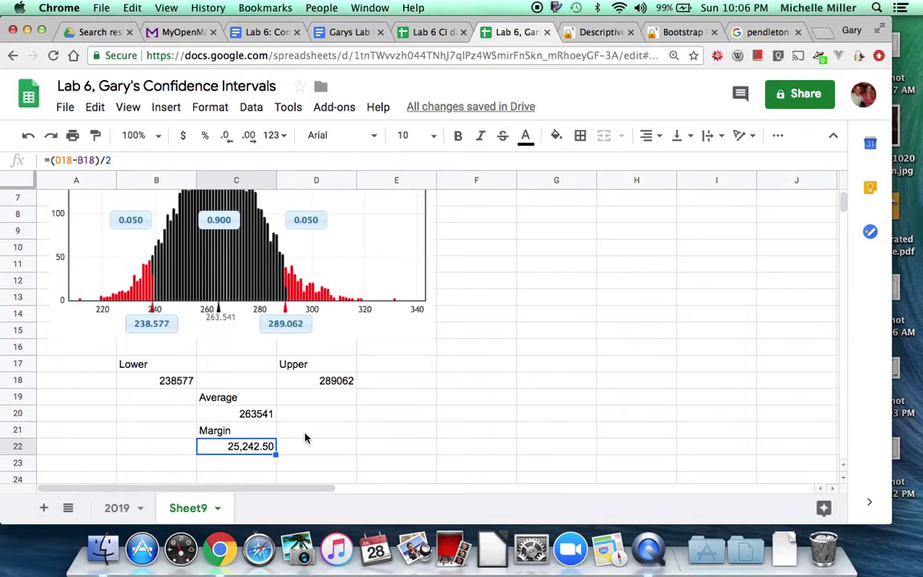
{"action": "key", "text": "super+equal"}
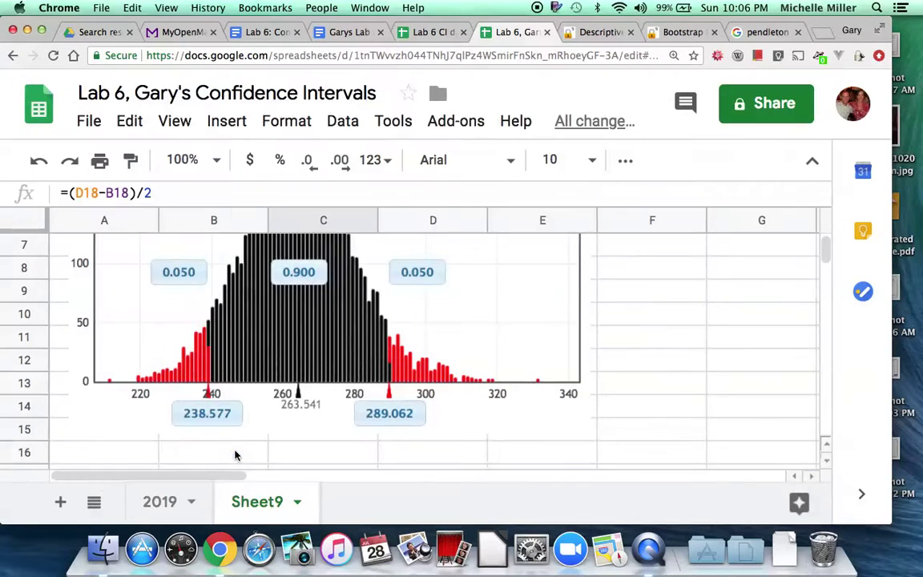
{"action": "scroll", "coordinate": [362, 418], "scroll_direction": "down", "scroll_amount": 3}
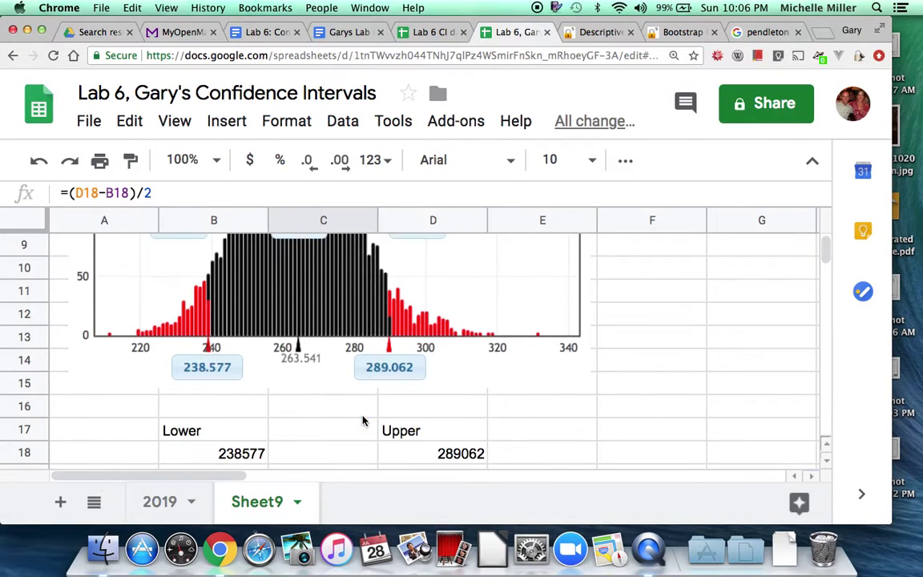
{"action": "scroll", "coordinate": [362, 420], "scroll_direction": "down", "scroll_amount": 2}
{"action": "scroll", "coordinate": [362, 421], "scroll_direction": "down", "scroll_amount": 2}
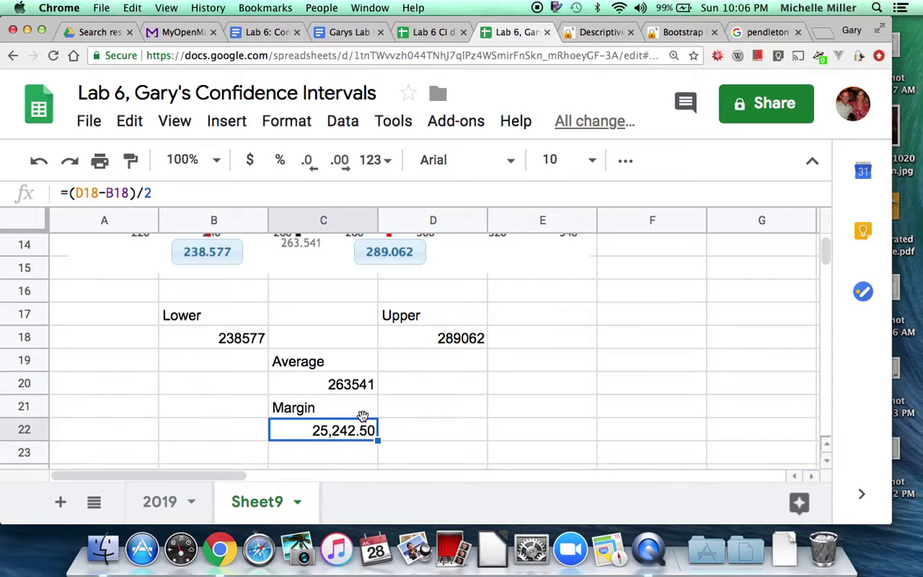
{"action": "left_click", "coordinate": [260, 32]}
Step: Close the two extra lab tabs and type 'EBM = 25.242' on the Error Bound answer line
{"action": "left_click", "coordinate": [307, 32]}
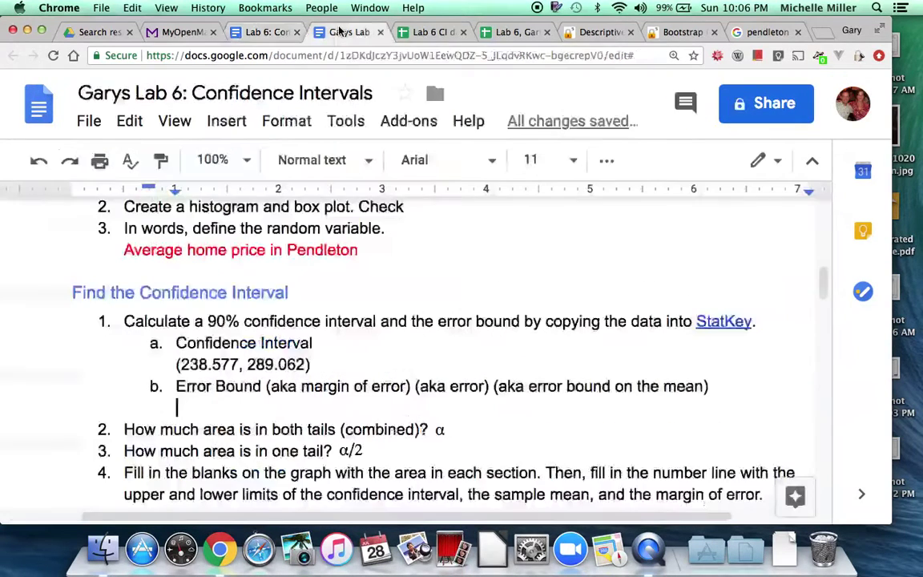
{"action": "left_click", "coordinate": [296, 32]}
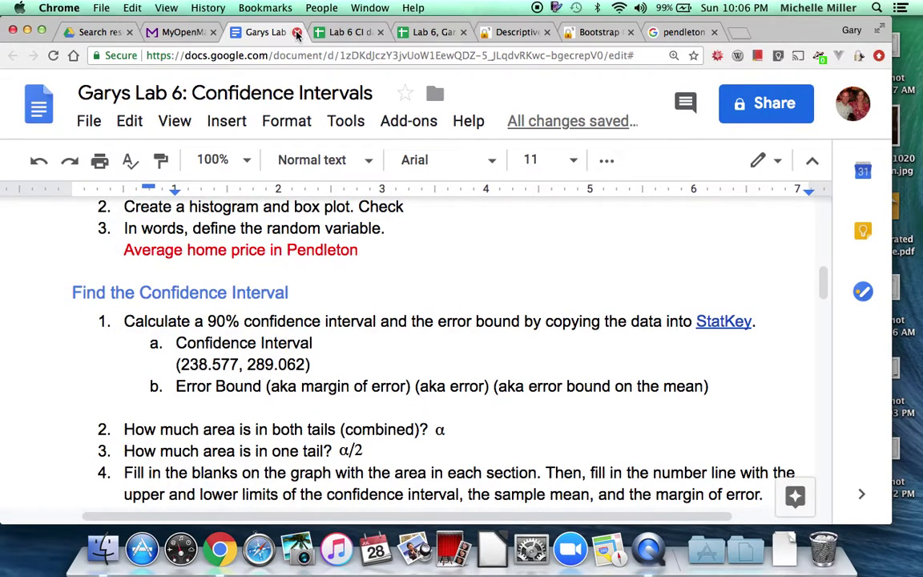
{"action": "left_click", "coordinate": [380, 33]}
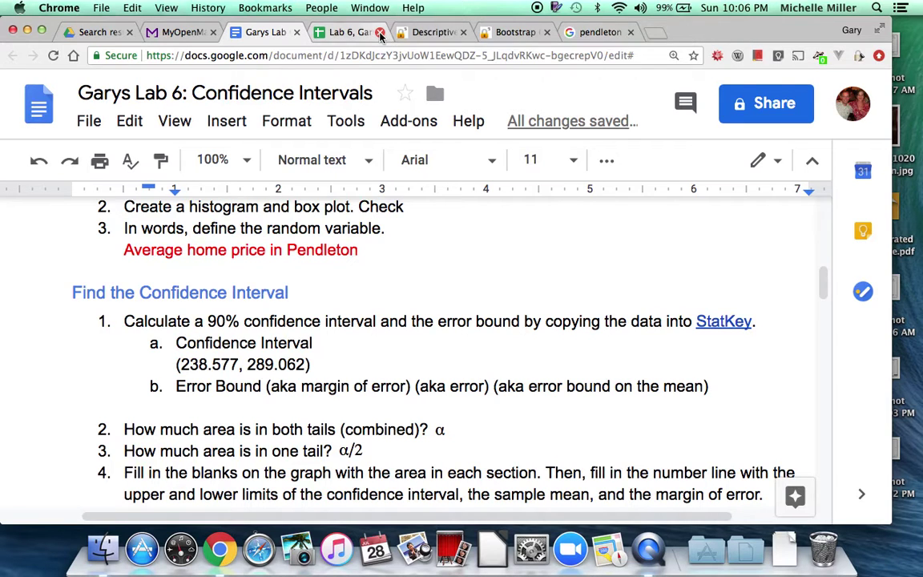
{"action": "type", "text": "E"}
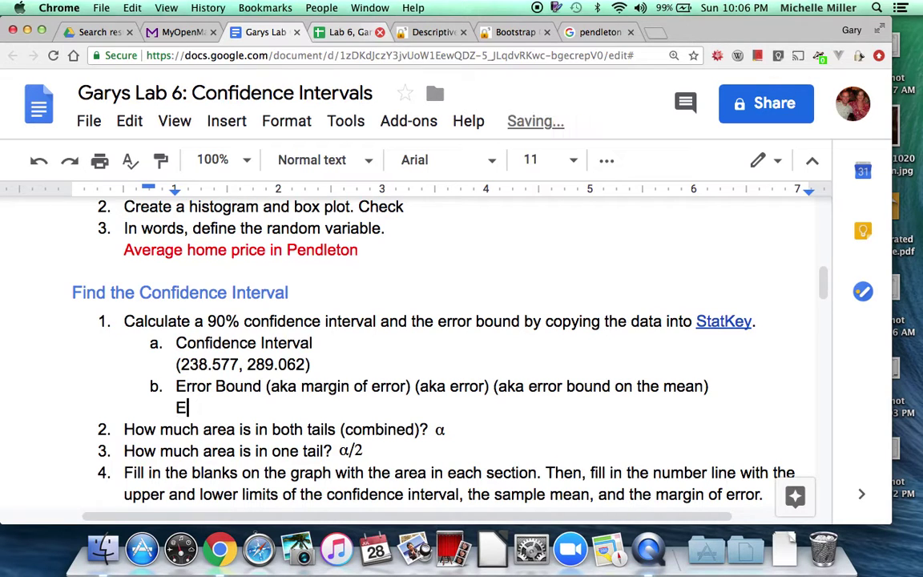
{"action": "type", "text": "BM = 25"}
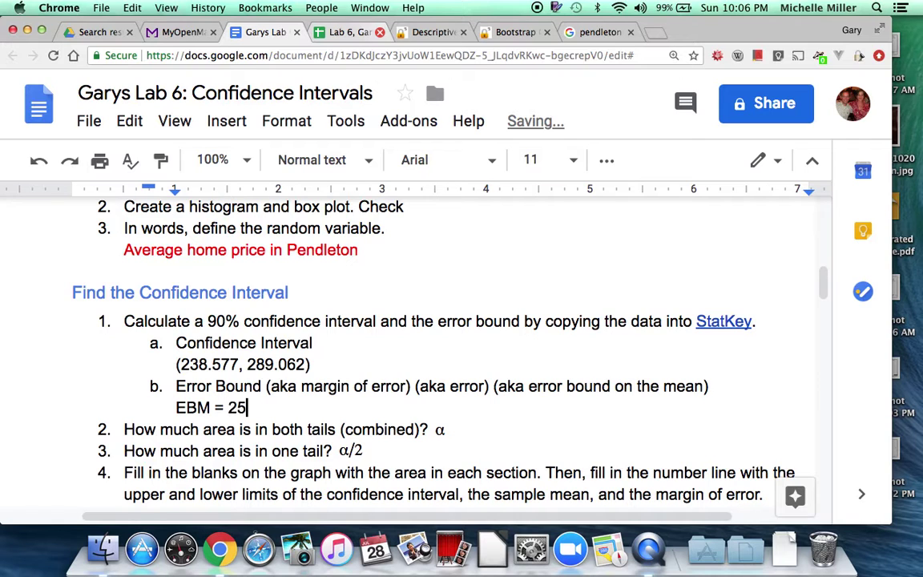
{"action": "type", "text": ".242"}
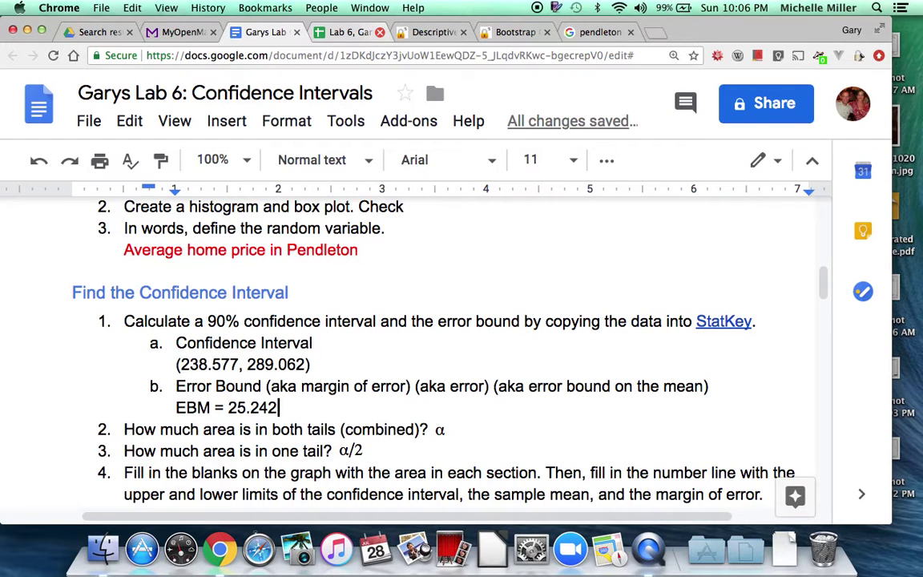
{"action": "left_click", "coordinate": [181, 364]}
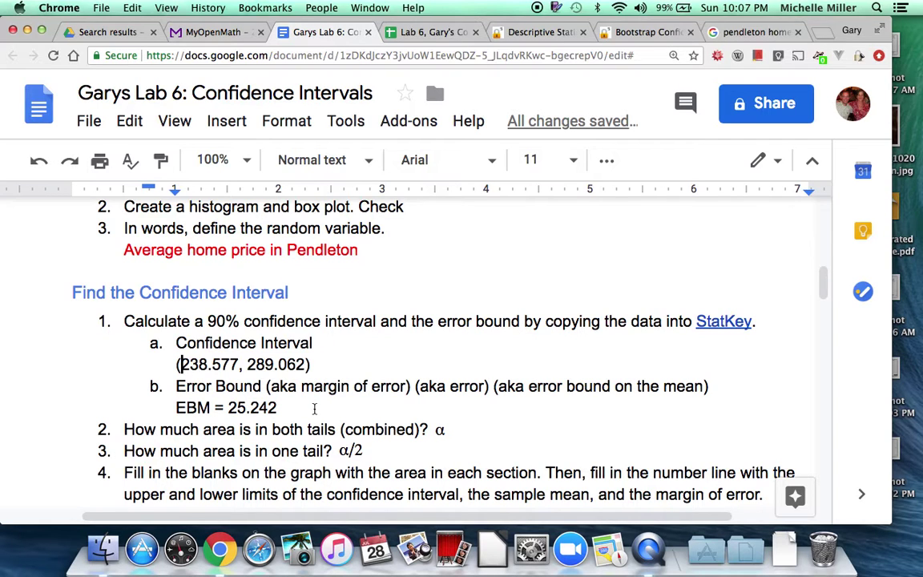
Step: Under item 2 of Describe the Confidence Interval, begin the answer 'We believe with 90% confidence'
{"action": "scroll", "coordinate": [463, 405], "scroll_direction": "down", "scroll_amount": 1}
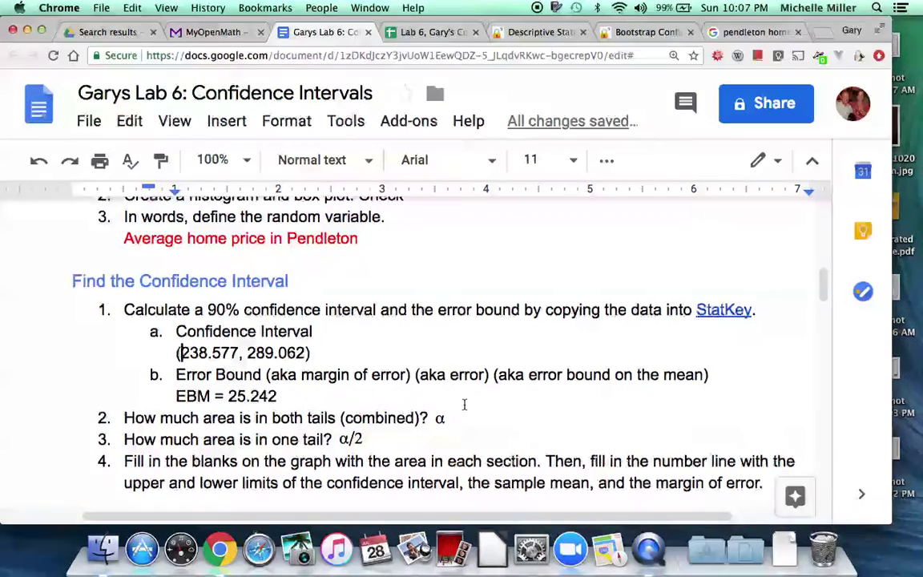
{"action": "scroll", "coordinate": [463, 405], "scroll_direction": "down", "scroll_amount": 6}
{"action": "scroll", "coordinate": [463, 405], "scroll_direction": "left", "scroll_amount": 2}
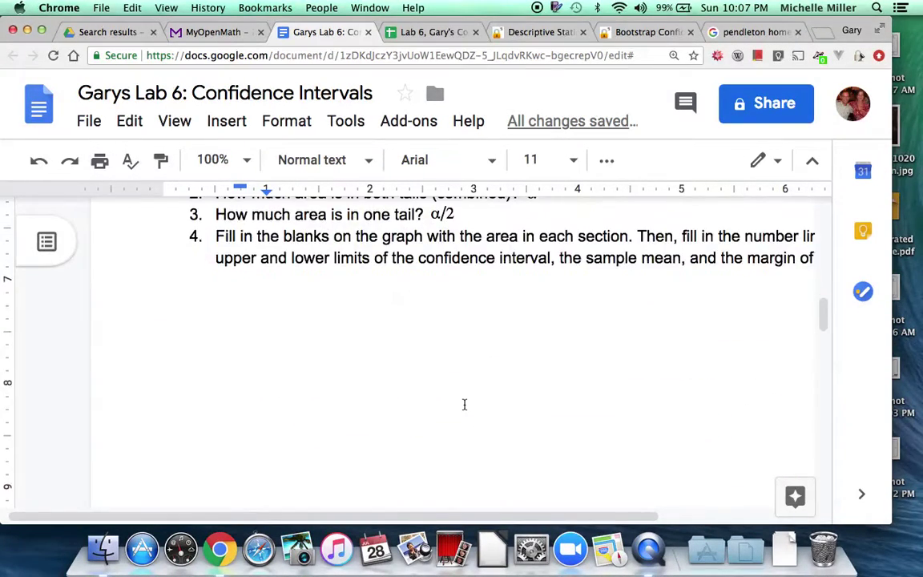
{"action": "scroll", "coordinate": [464, 404], "scroll_direction": "down", "scroll_amount": 10}
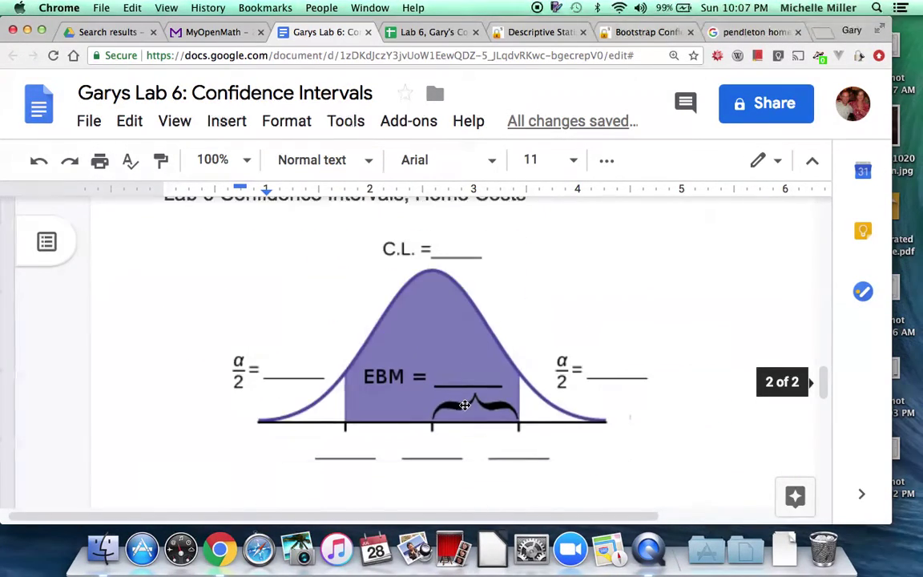
{"action": "scroll", "coordinate": [464, 405], "scroll_direction": "down", "scroll_amount": 7}
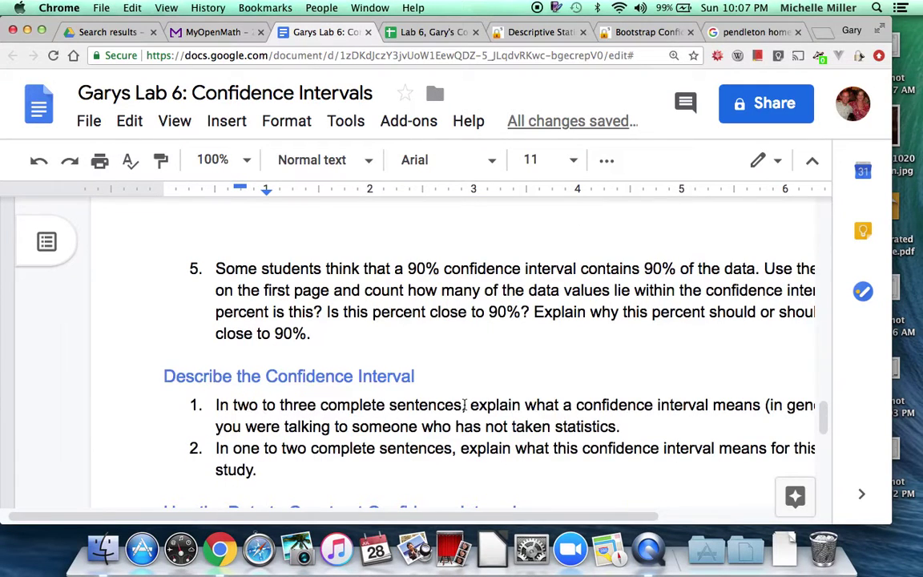
{"action": "scroll", "coordinate": [464, 404], "scroll_direction": "down", "scroll_amount": 3}
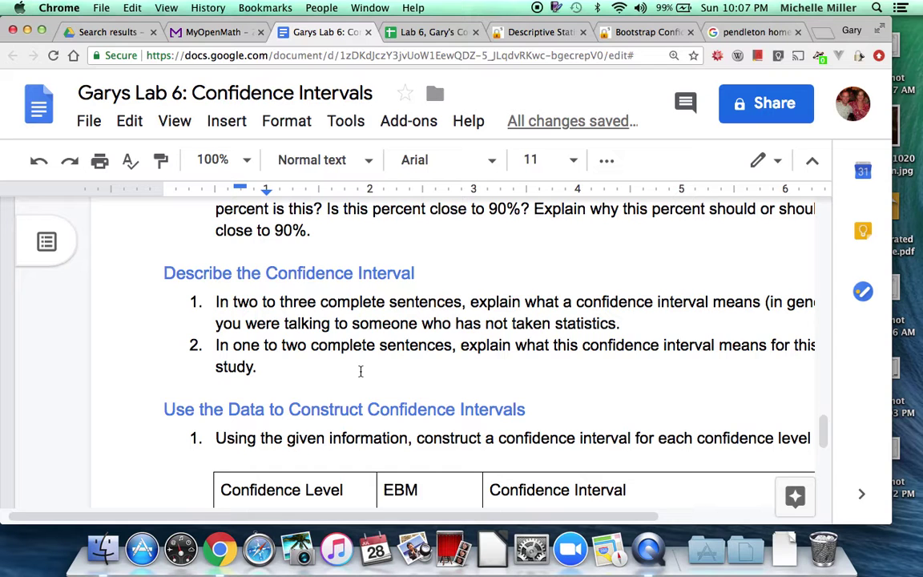
{"action": "scroll", "coordinate": [284, 365], "scroll_direction": "right", "scroll_amount": 3}
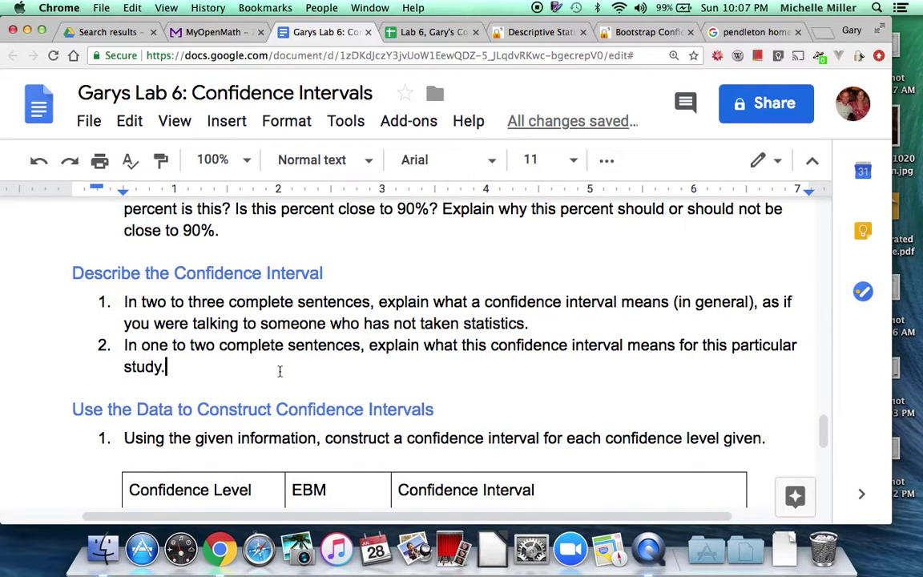
{"action": "key", "text": "shift+Return"}
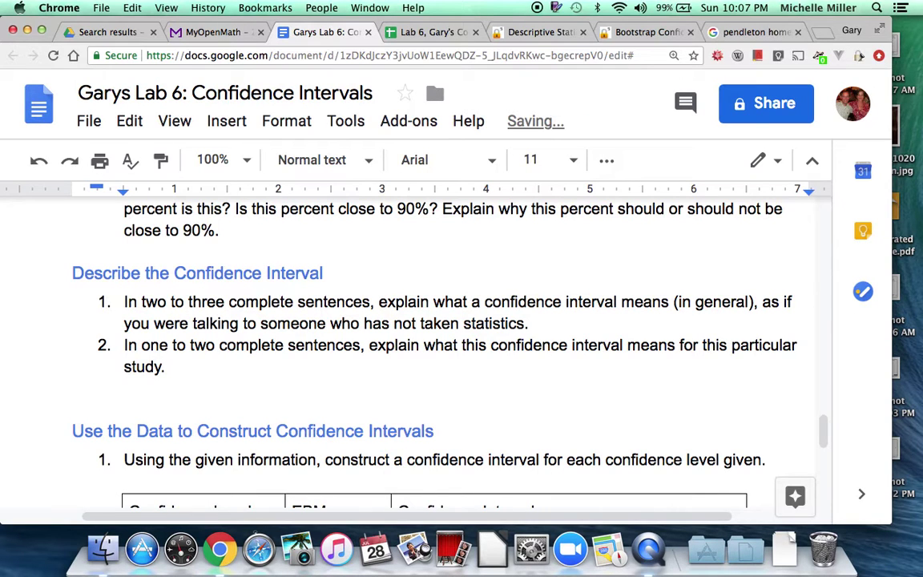
{"action": "type", "text": "We believe "}
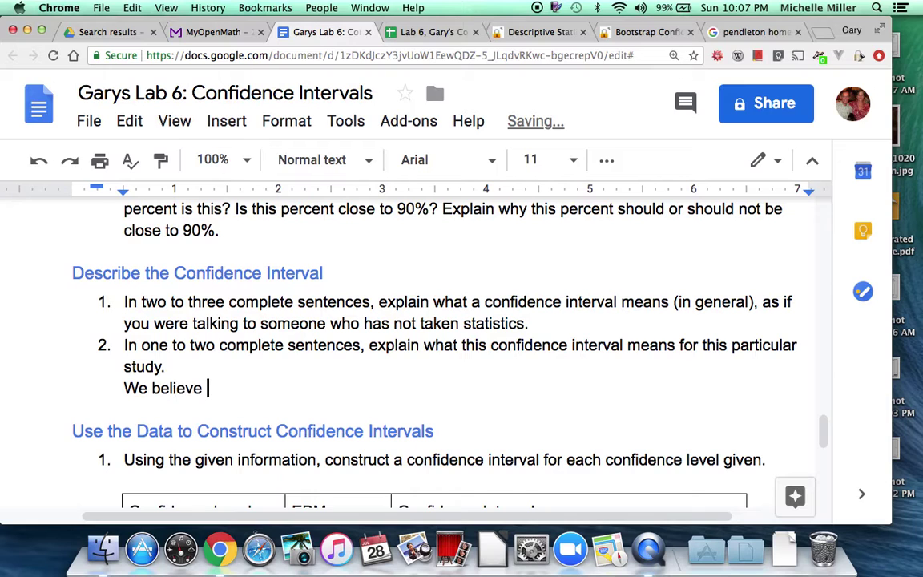
{"action": "type", "text": "with 90%"}
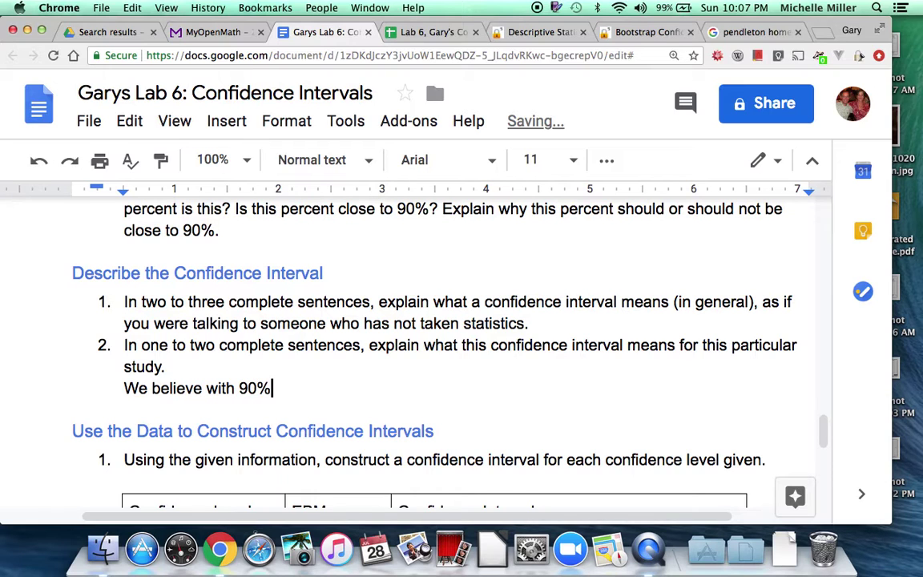
{"action": "type", "text": " confidence"}
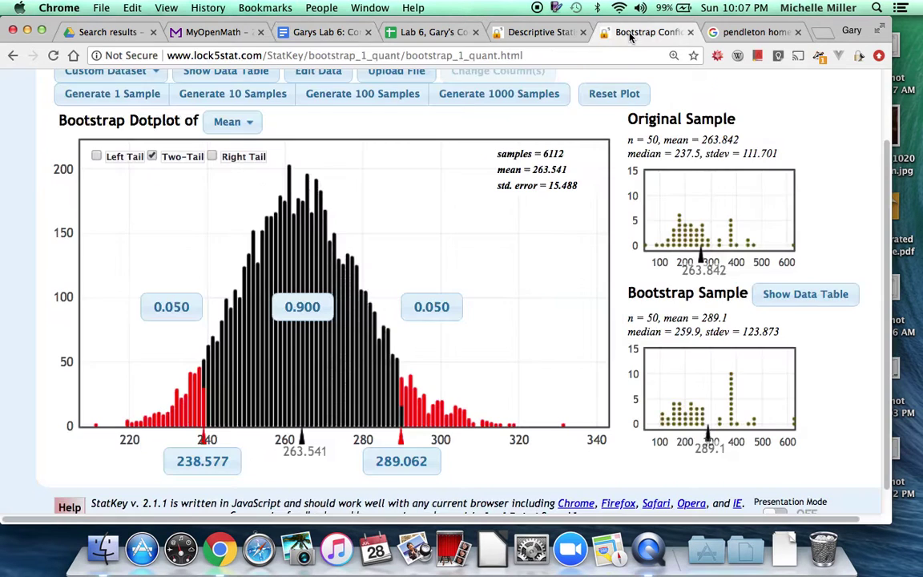
{"action": "left_click", "coordinate": [637, 32]}
{"action": "left_click", "coordinate": [311, 298]}
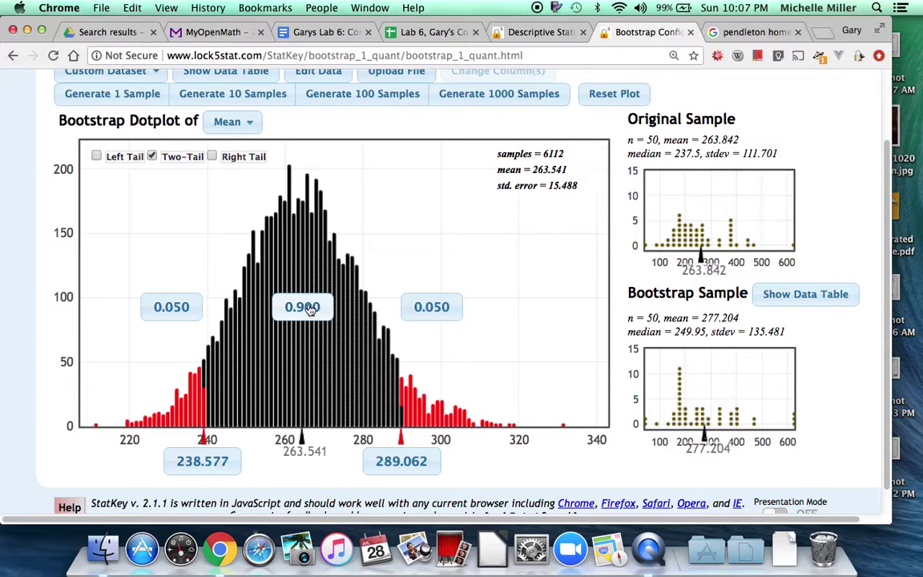
{"action": "left_click", "coordinate": [306, 296]}
{"action": "left_click", "coordinate": [300, 274]}
{"action": "left_click", "coordinate": [302, 304]}
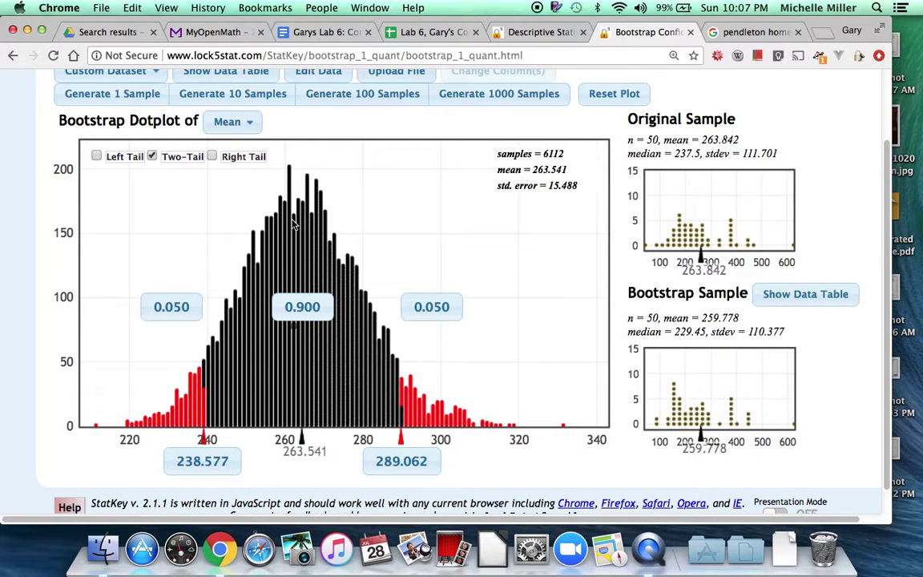
{"action": "left_click", "coordinate": [307, 338]}
{"action": "left_click", "coordinate": [307, 335]}
{"action": "left_click", "coordinate": [307, 309]}
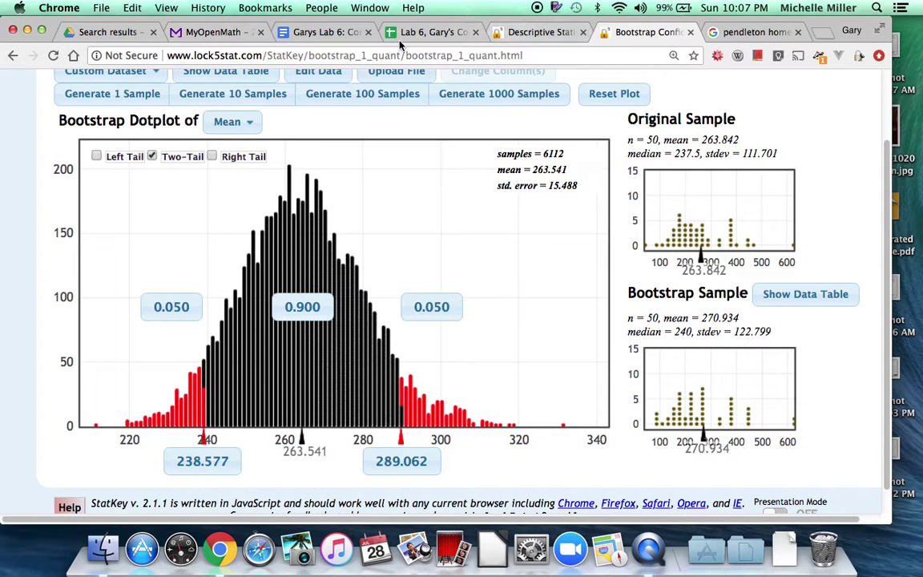
{"action": "left_click", "coordinate": [324, 34]}
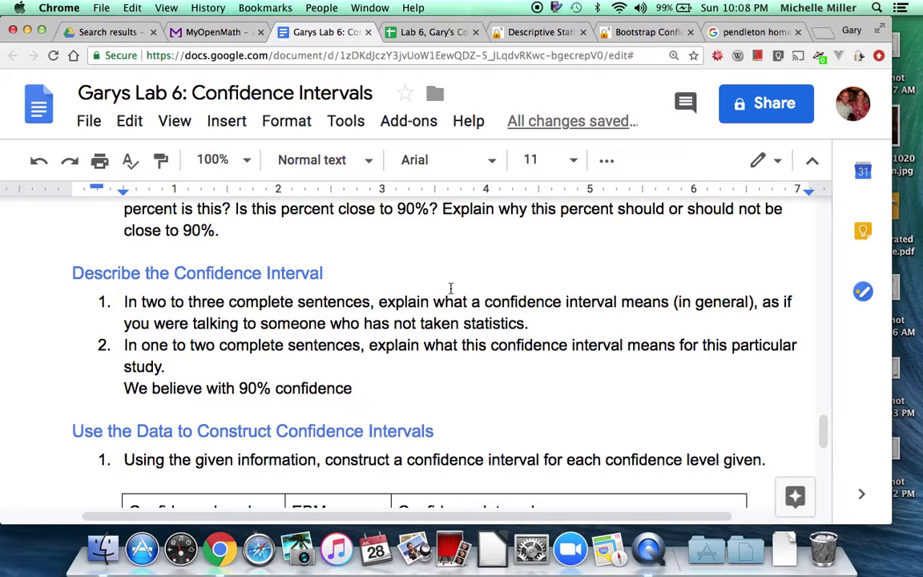
Step: Begin item 2's answer: 'that the average home price in Pendleton 2019 is between $'
{"action": "type", "text": "t"}
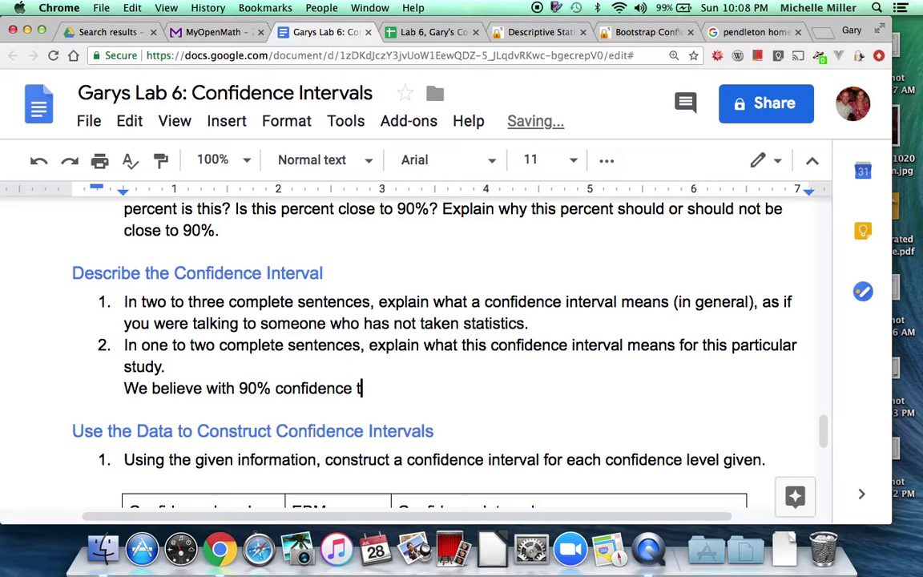
{"action": "type", "text": "hat the a"}
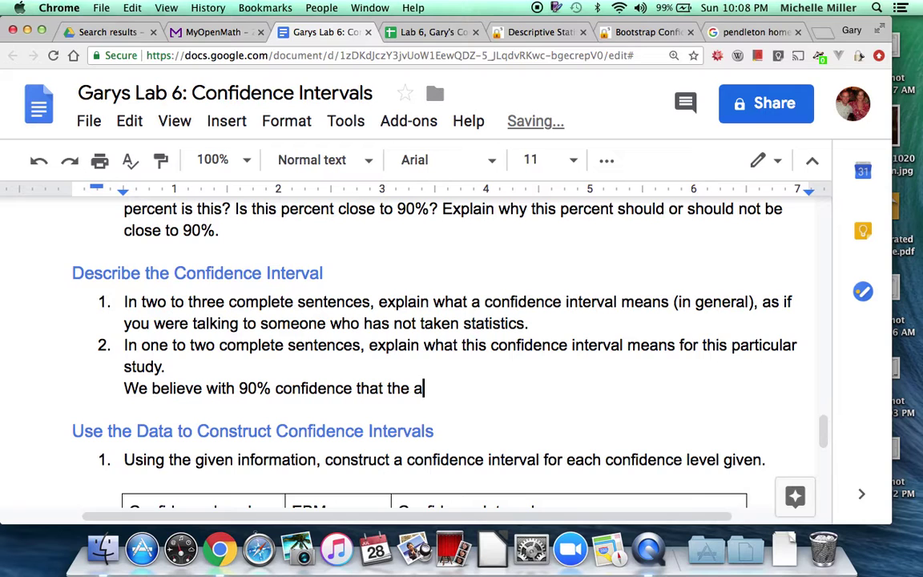
{"action": "type", "text": "verage home pro"}
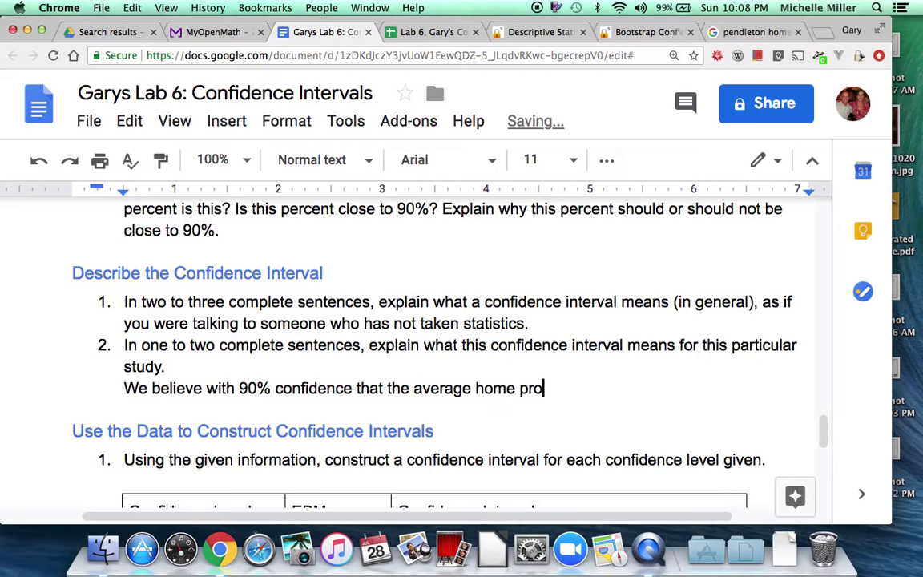
{"action": "key", "text": "BackSpace"}
{"action": "type", "text": "ice in Pen"}
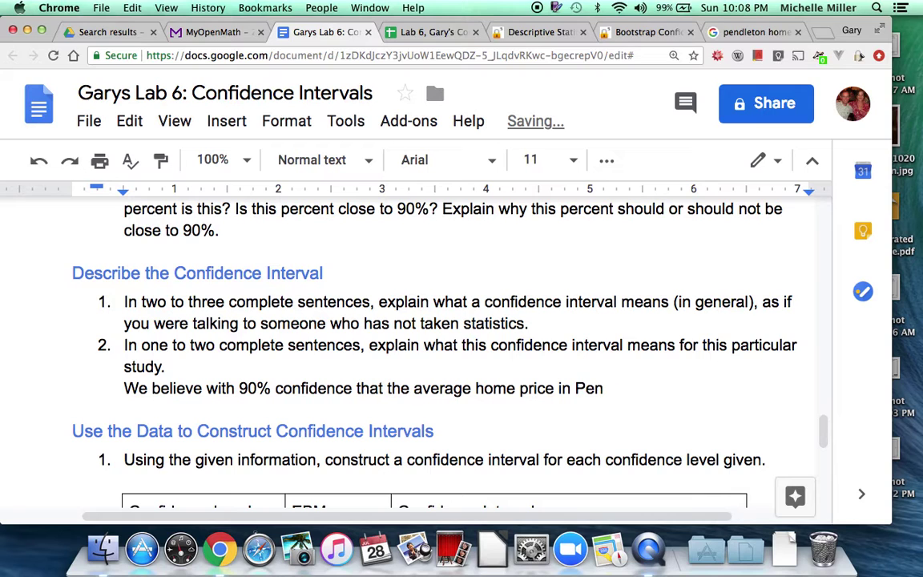
{"action": "type", "text": "d"}
{"action": "type", "text": "leton "}
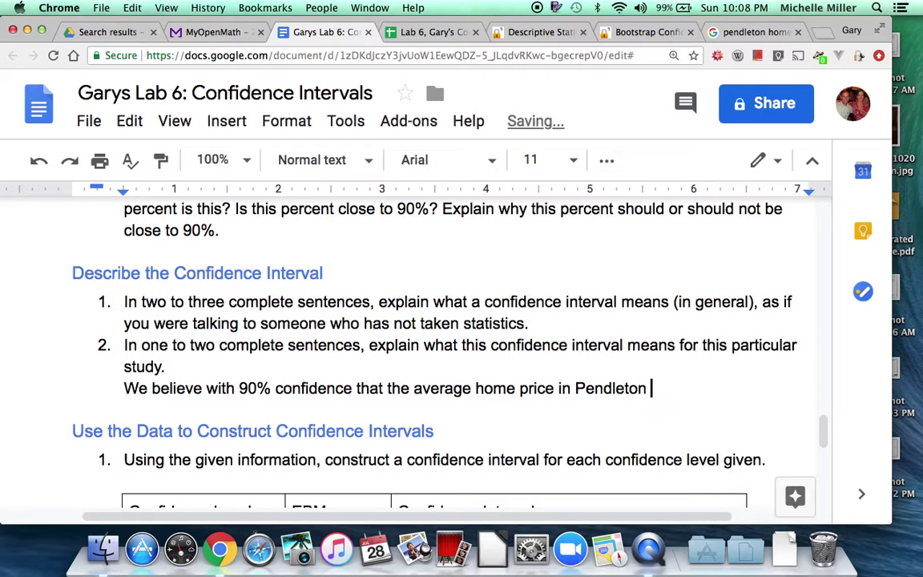
{"action": "type", "text": "2019 is betwe"}
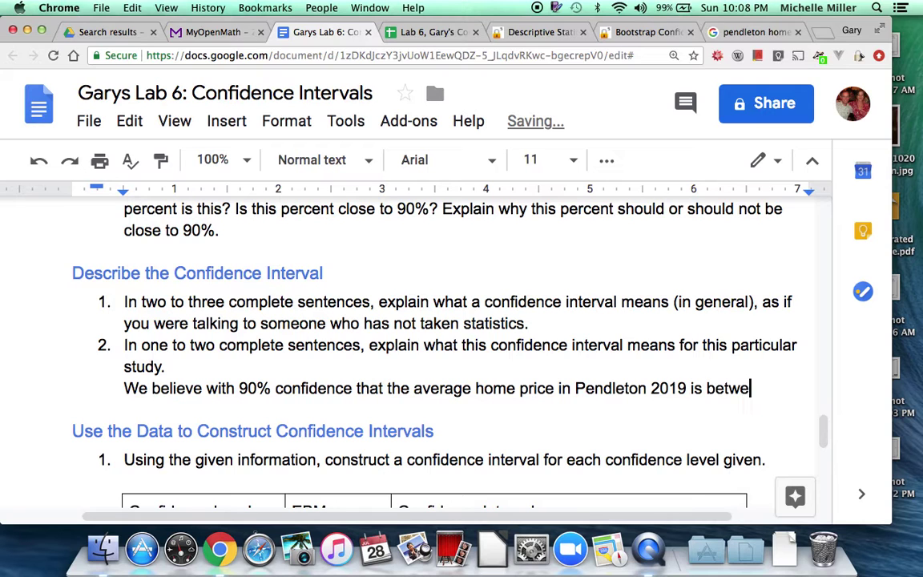
{"action": "type", "text": "en"}
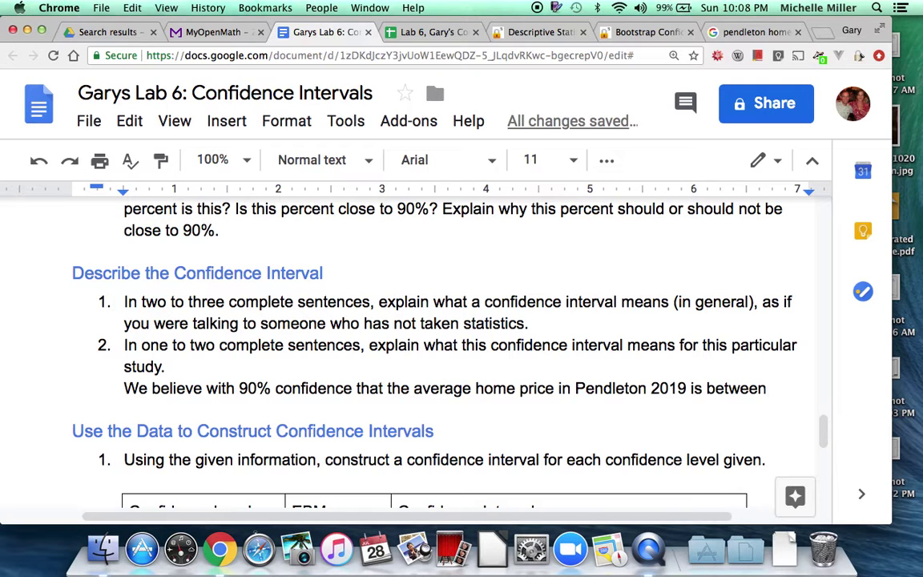
{"action": "type", "text": " $"}
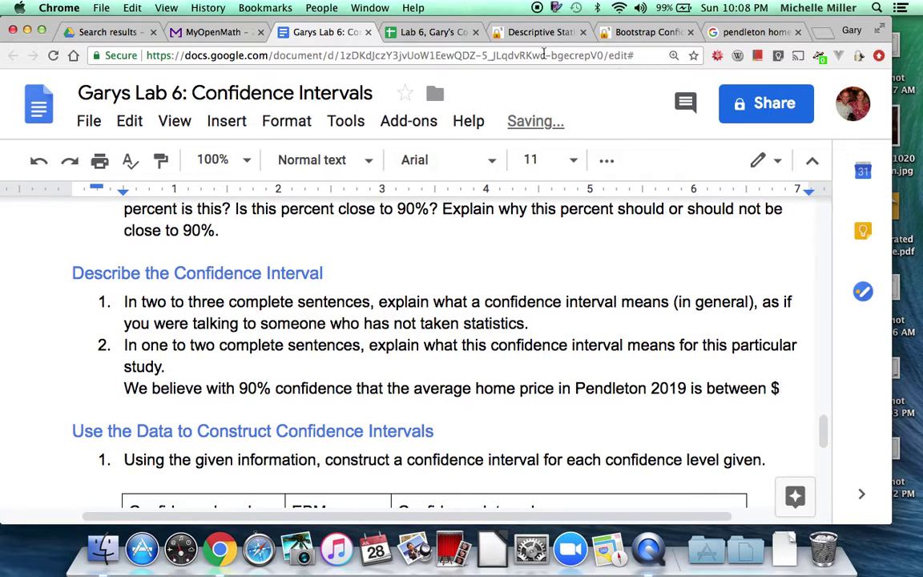
{"action": "left_click", "coordinate": [423, 34]}
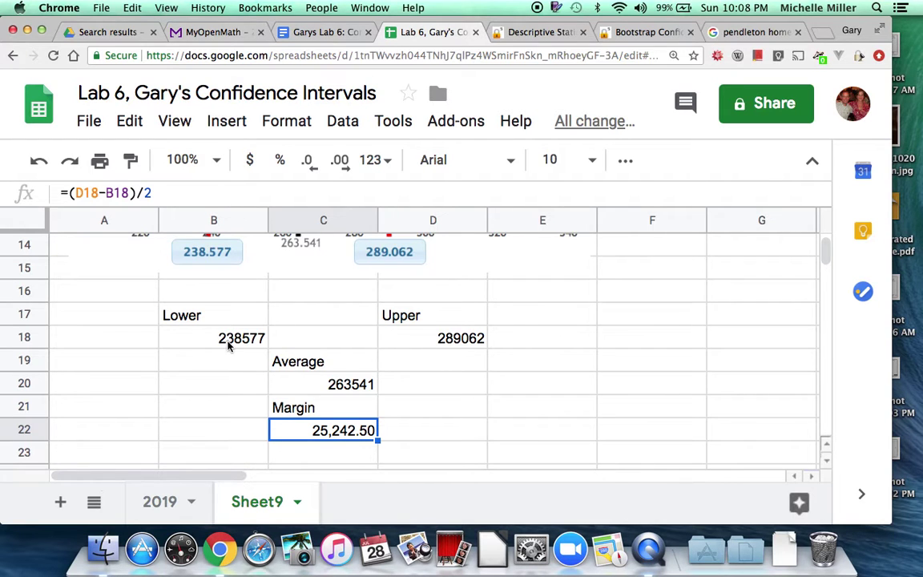
Step: Copy the lower and upper bounds from B18:D18 into the answer after the dollar sign
{"action": "left_click_drag", "start_coordinate": [228, 344], "coordinate": [471, 345]}
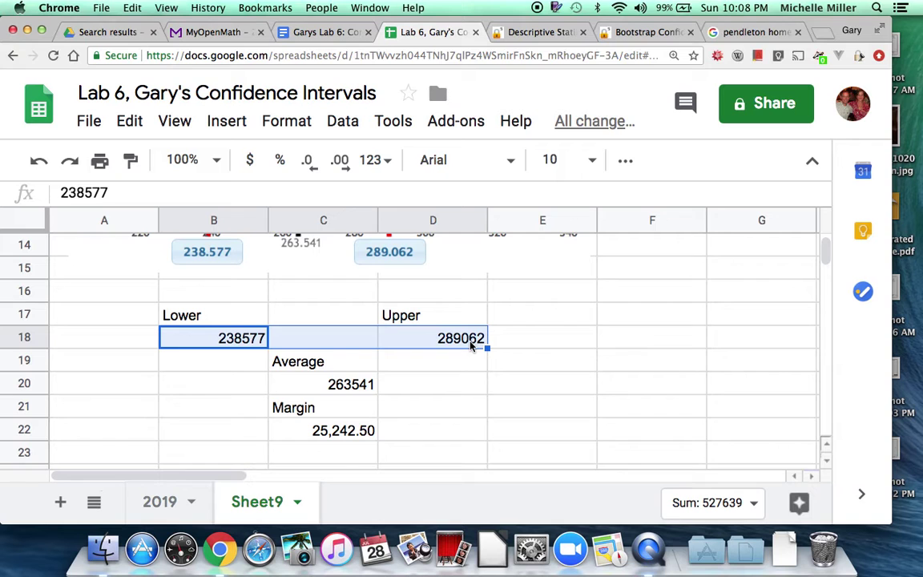
{"action": "key", "text": "super+c"}
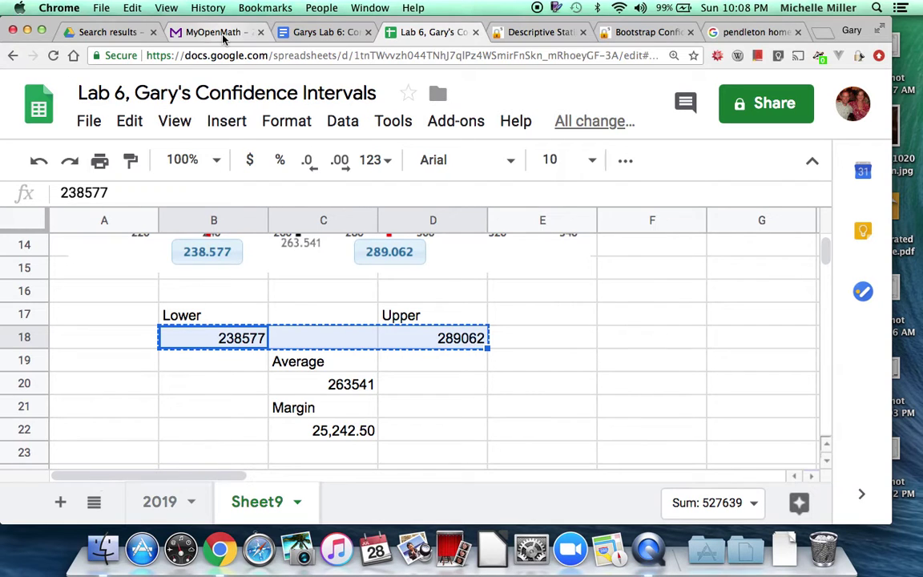
{"action": "left_click", "coordinate": [321, 32]}
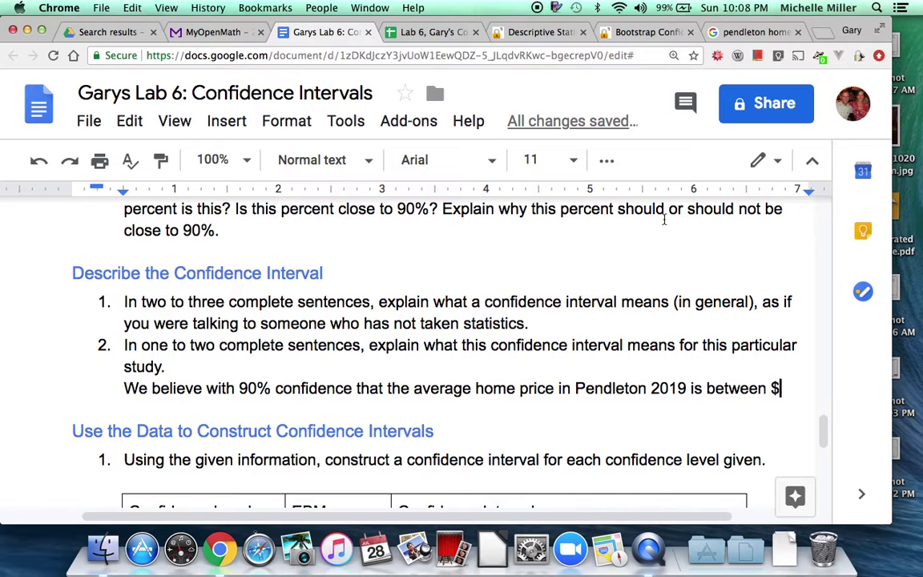
{"action": "key", "text": "super+v"}
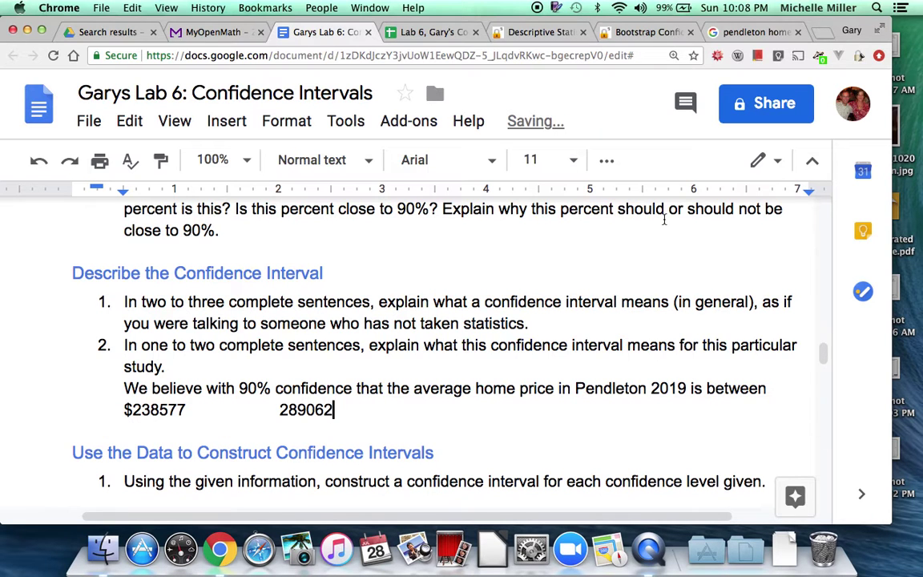
Step: Format the pasted bounds to read '$238,577 and $289,062.'
{"action": "left_click", "coordinate": [159, 410]}
{"action": "type", "text": ","}
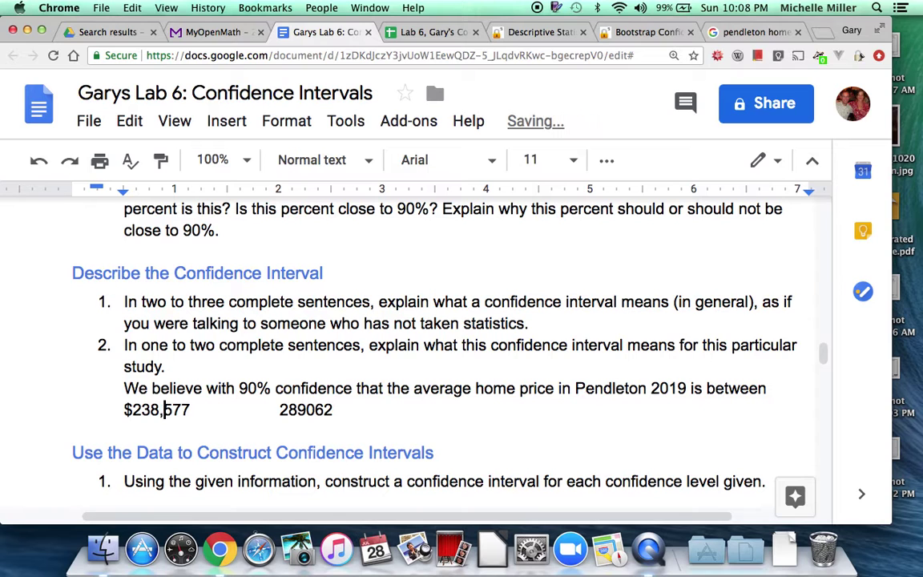
{"action": "left_click", "coordinate": [279, 409]}
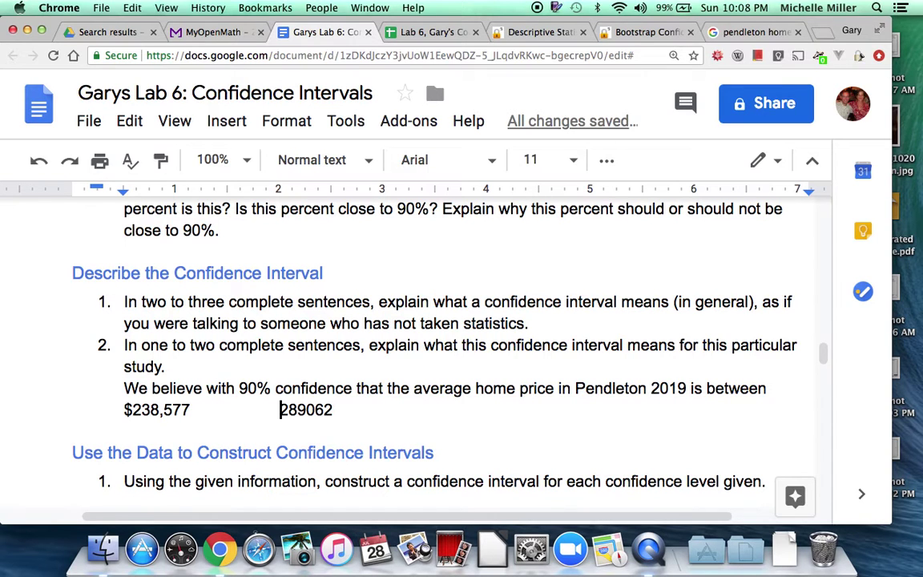
{"action": "key", "text": "BackSpace"}
{"action": "key", "text": "BackSpace"}
{"action": "key", "text": "BackSpace"}
{"action": "key", "text": "BackSpace"}
{"action": "key", "text": "BackSpace"}
{"action": "key", "text": "BackSpace"}
{"action": "key", "text": "BackSpace"}
{"action": "key", "text": "BackSpace"}
{"action": "key", "text": "BackSpace"}
{"action": "key", "text": "BackSpace"}
{"action": "key", "text": "BackSpace"}
{"action": "key", "text": "BackSpace"}
{"action": "key", "text": "BackSpace"}
{"action": "key", "text": "BackSpace"}
{"action": "key", "text": "BackSpace"}
{"action": "key", "text": "BackSpace"}
{"action": "key", "text": "BackSpace"}
{"action": "key", "text": "BackSpace"}
{"action": "key", "text": "BackSpace"}
{"action": "key", "text": "BackSpace"}
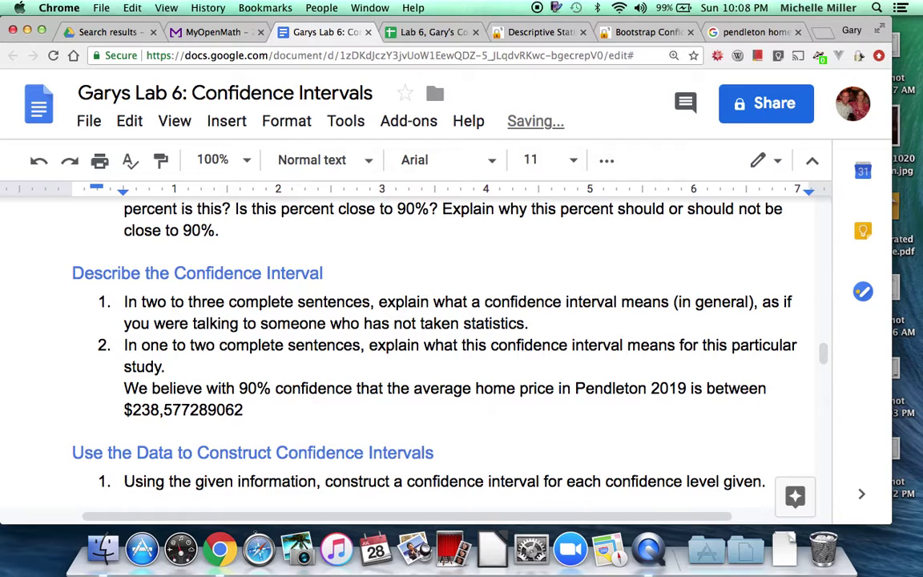
{"action": "type", "text": "and "}
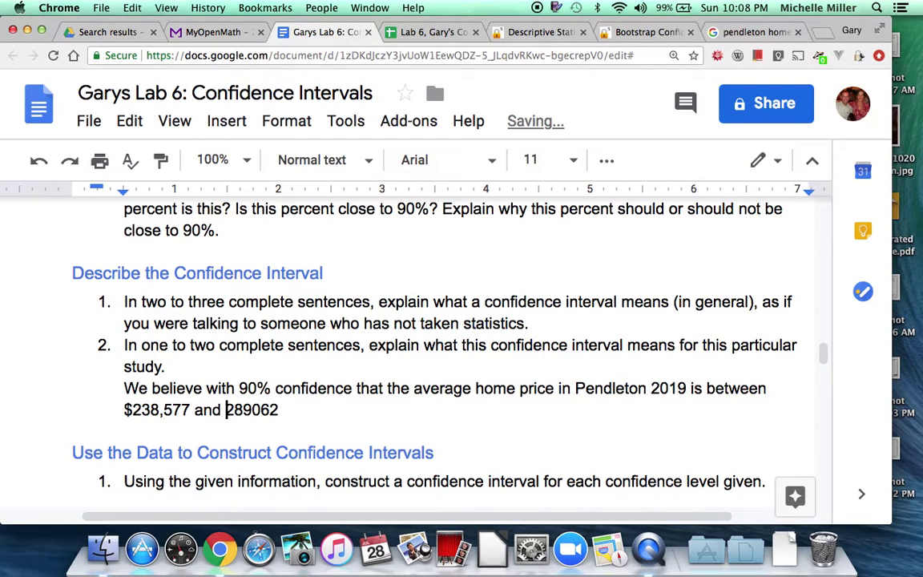
{"action": "type", "text": "$"}
{"action": "key", "text": "Right"}
{"action": "key", "text": "Right"}
{"action": "key", "text": "Right"}
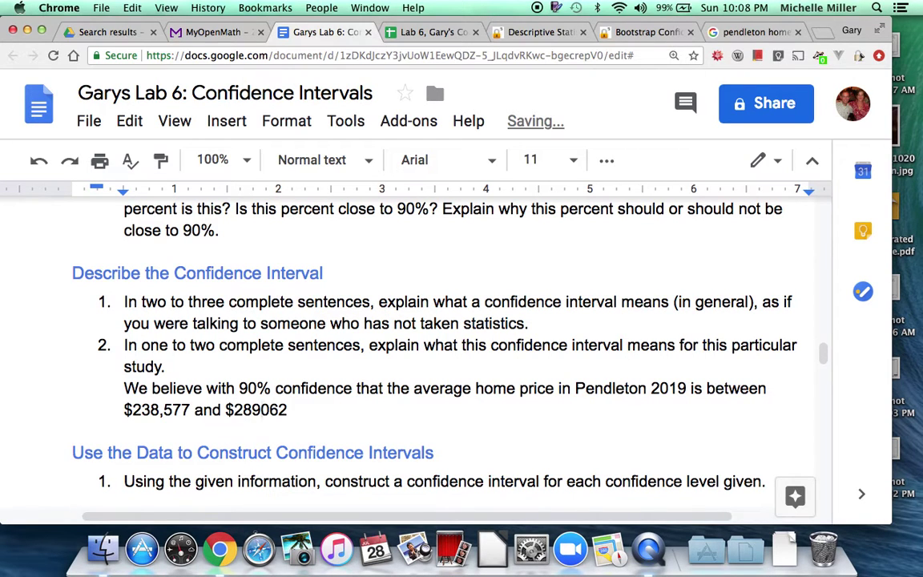
{"action": "type", "text": ","}
{"action": "key", "text": "Right"}
{"action": "key", "text": "Right"}
{"action": "key", "text": "Right"}
{"action": "type", "text": "."}
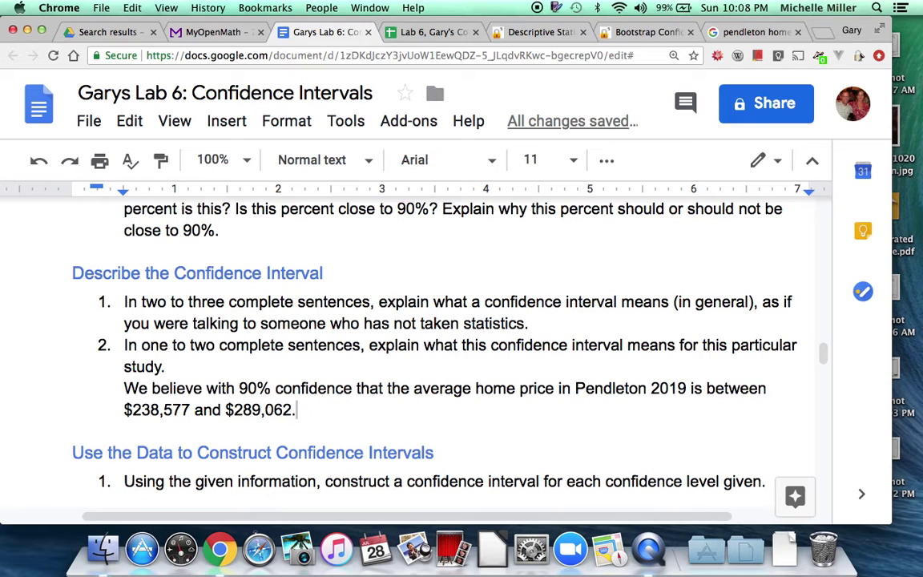
Step: Color the whole answer sentence blue
{"action": "key", "text": "shift+Up"}
{"action": "key", "text": "shift+Up"}
{"action": "key", "text": "shift+Right"}
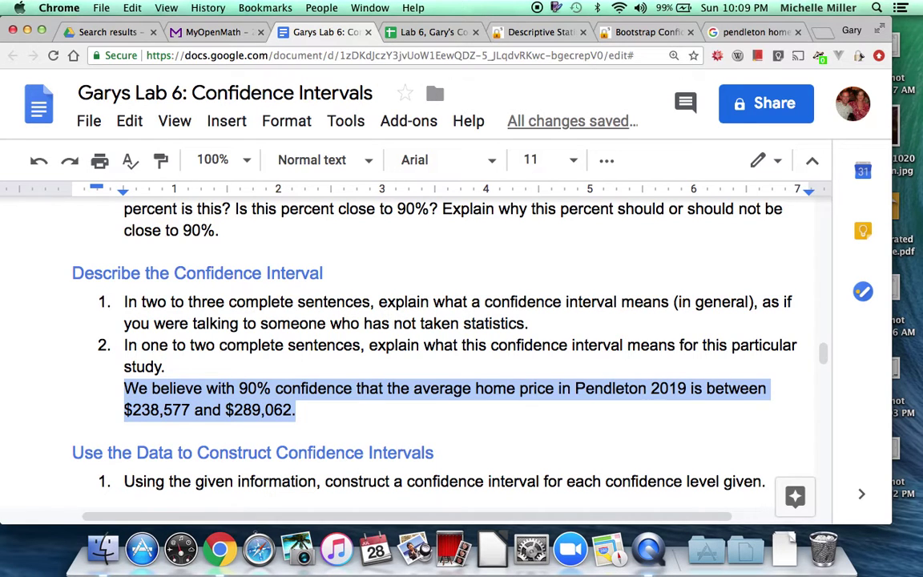
{"action": "left_click", "coordinate": [613, 163]}
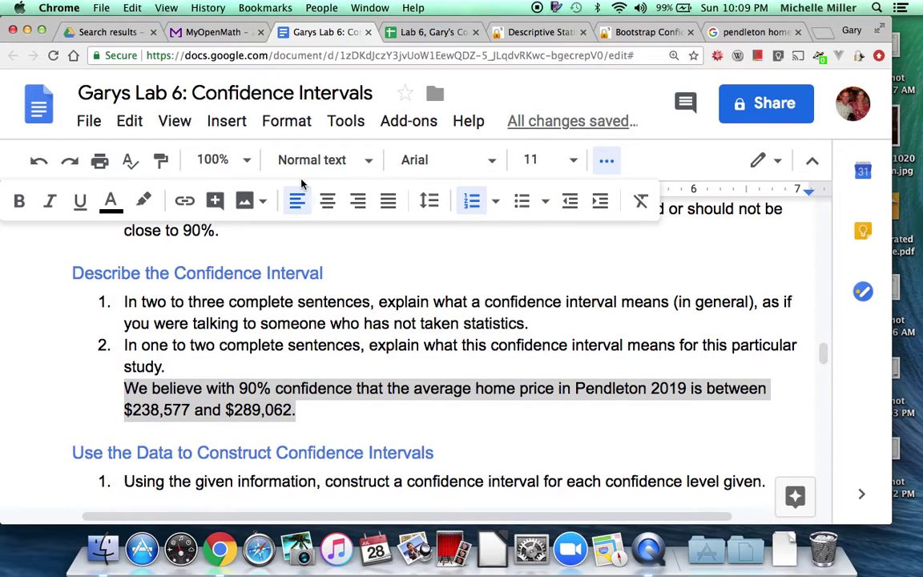
{"action": "left_click", "coordinate": [111, 204]}
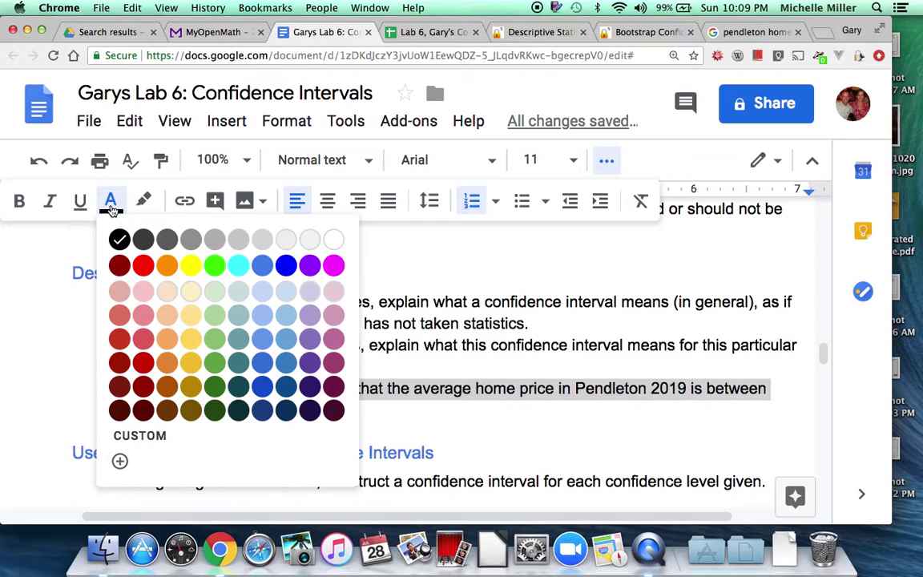
{"action": "left_click", "coordinate": [286, 266]}
{"action": "left_click", "coordinate": [324, 417]}
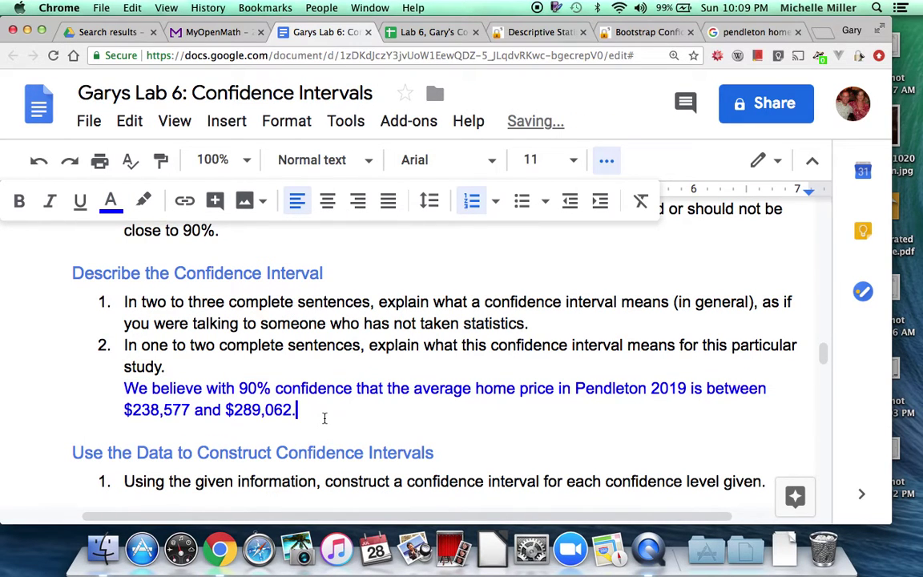
Step: On a new unnumbered line, type 'With 90% confidence we belive that the avaerage home rpice in 2019 in Pendleton is $263,'
{"action": "key", "text": "Return"}
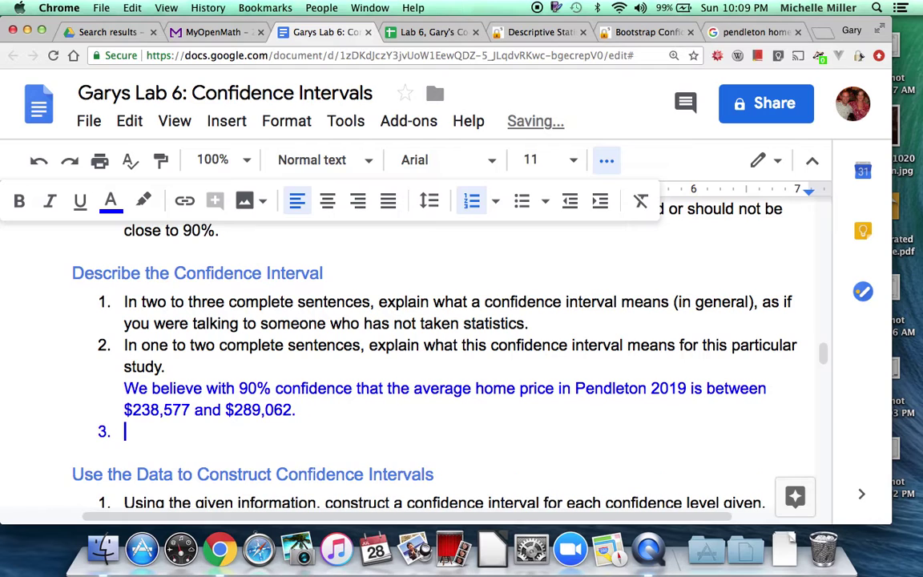
{"action": "key", "text": "BackSpace"}
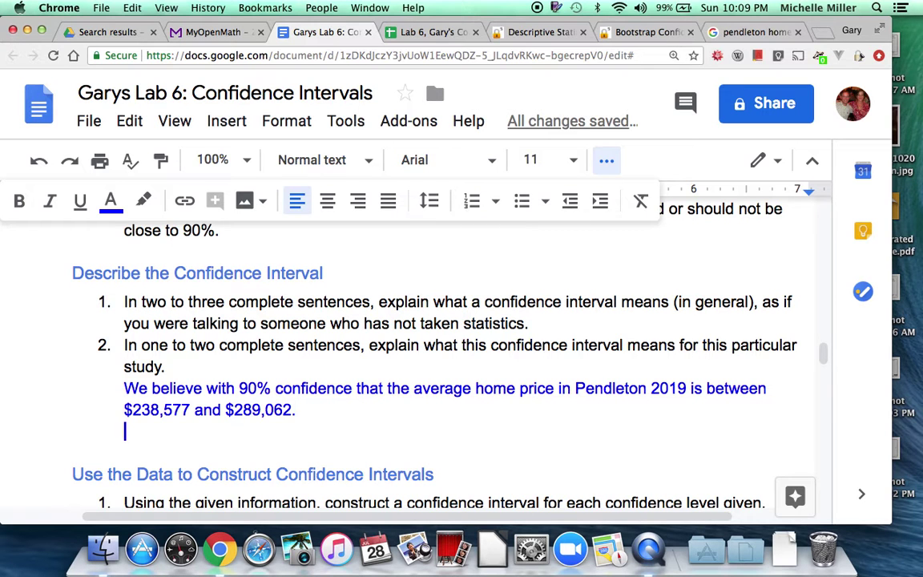
{"action": "type", "text": "With "}
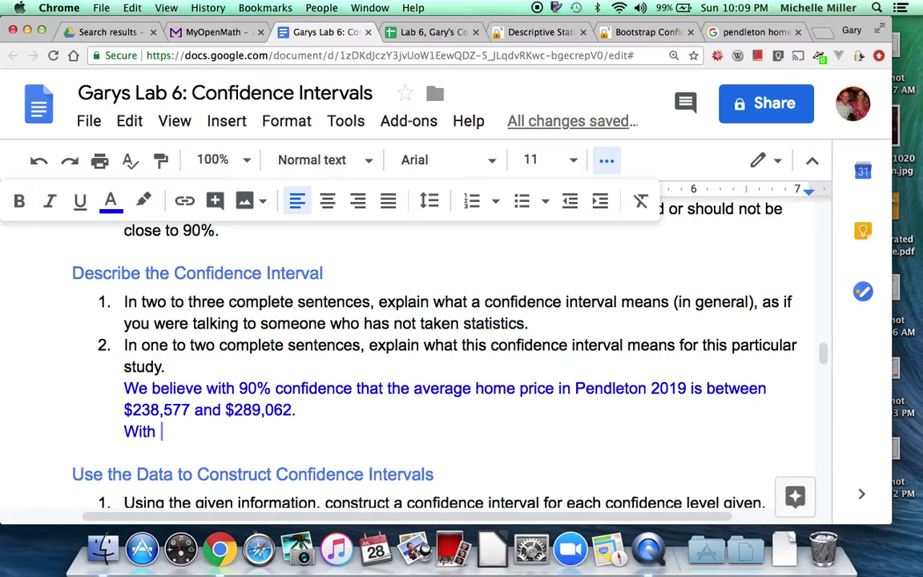
{"action": "type", "text": "90% con"}
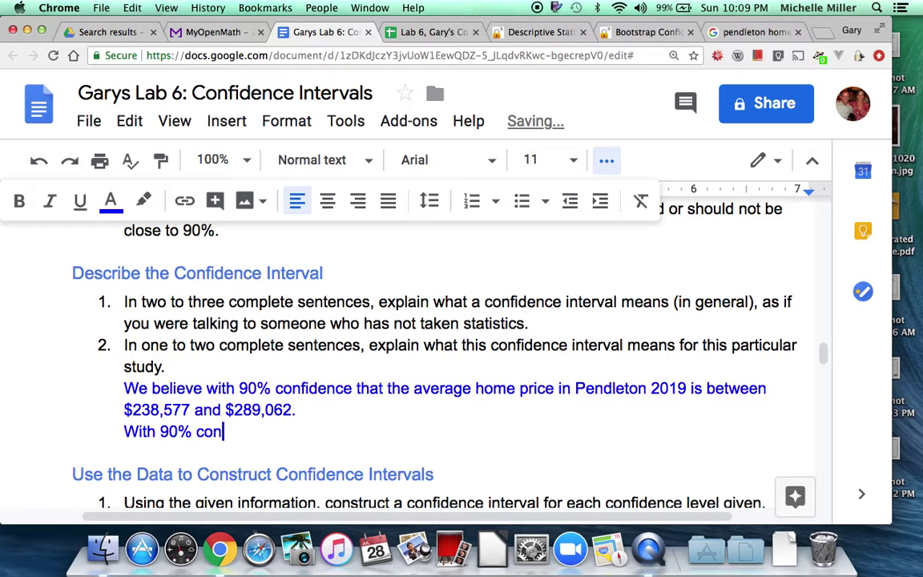
{"action": "type", "text": "fidence "}
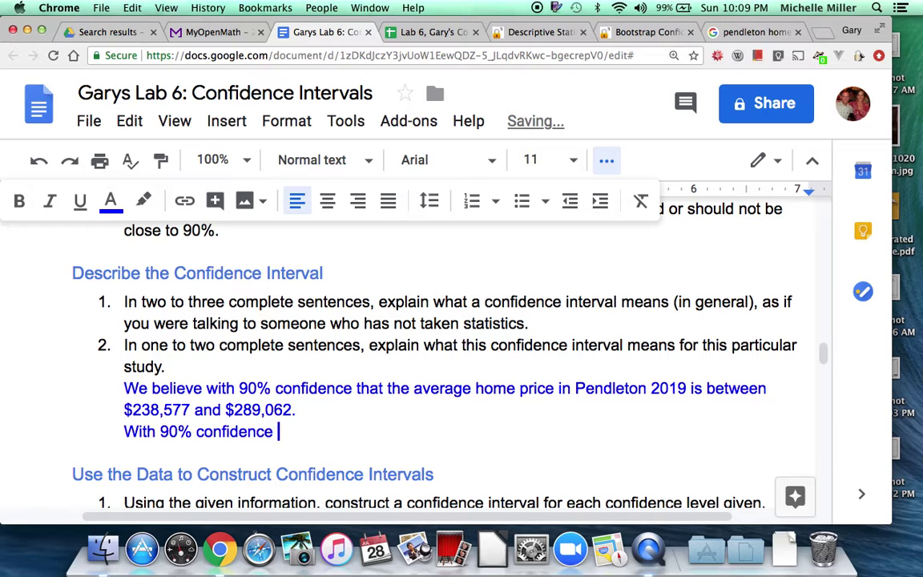
{"action": "type", "text": "we "}
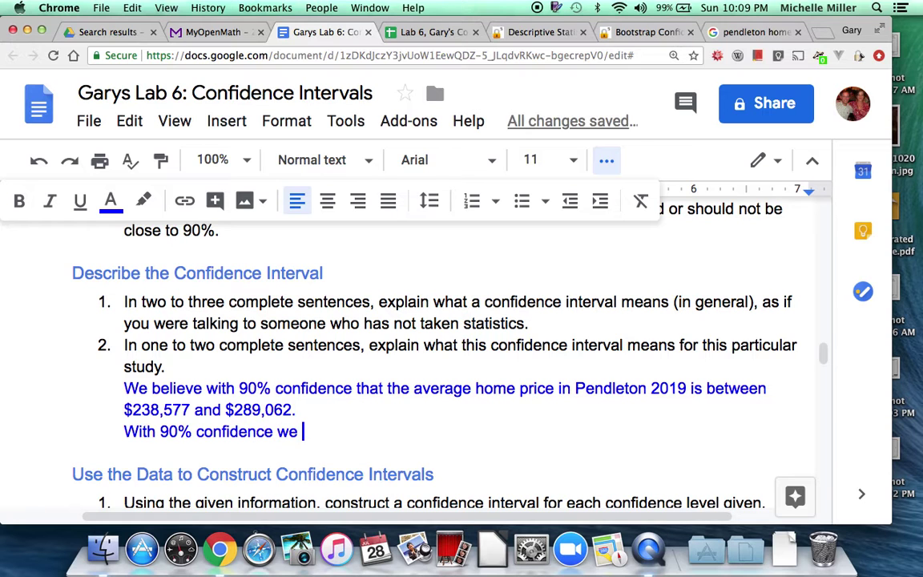
{"action": "type", "text": "beliv"}
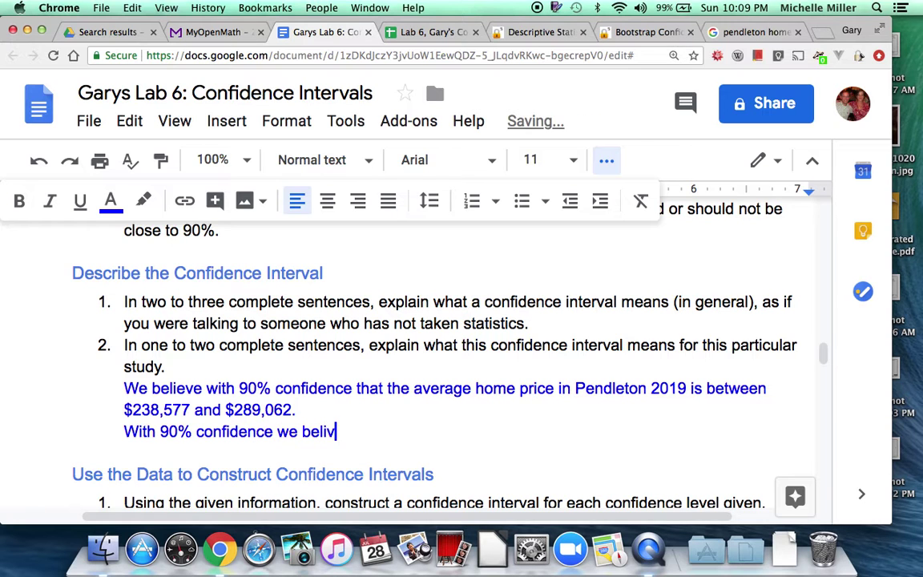
{"action": "type", "text": "e that the "}
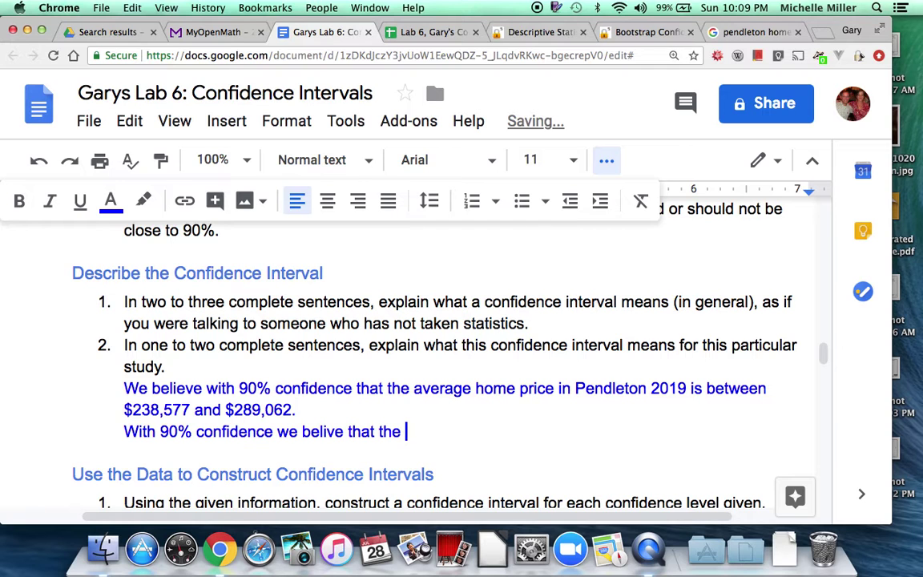
{"action": "type", "text": "avaerage"}
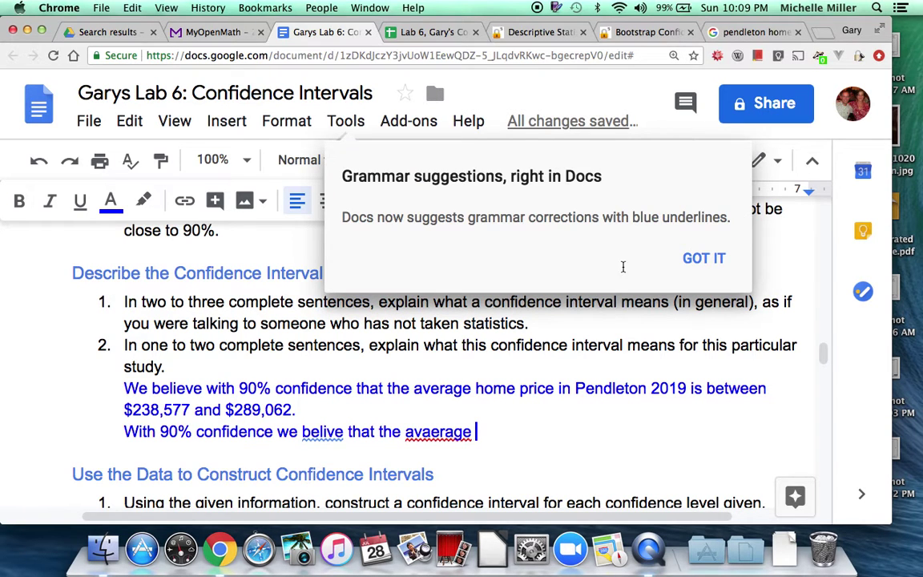
{"action": "left_click", "coordinate": [701, 260]}
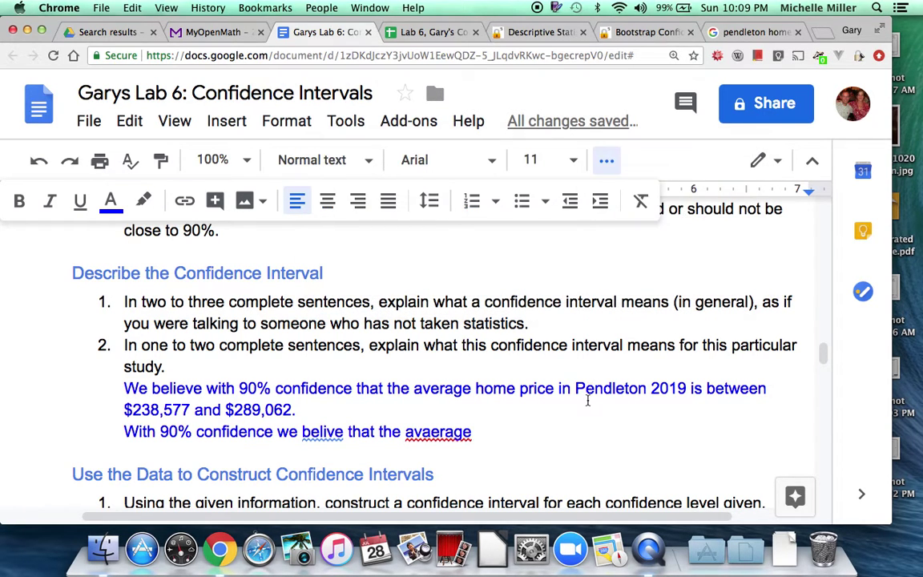
{"action": "type", "text": "home r"}
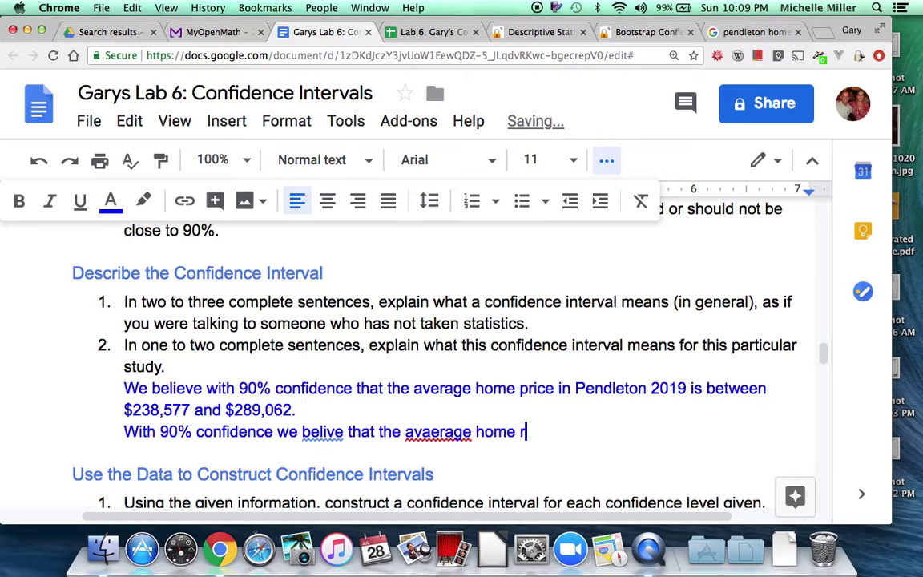
{"action": "type", "text": "pice in 2"}
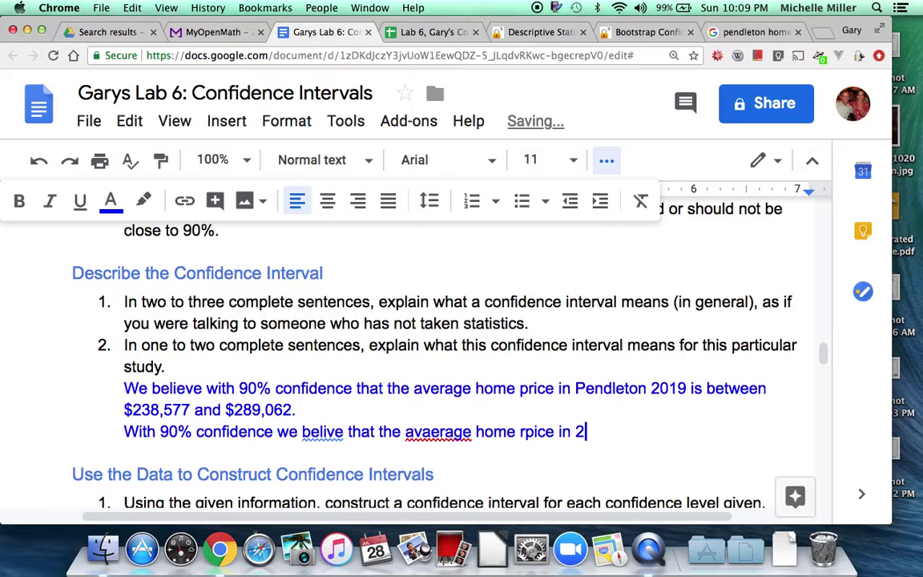
{"action": "type", "text": "019 Pen"}
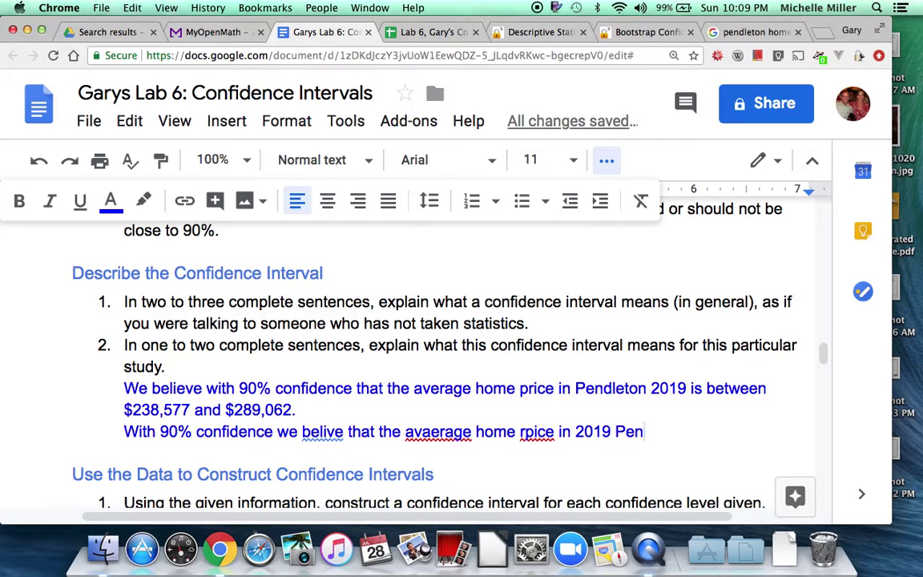
{"action": "key", "text": "BackSpace"}
{"action": "key", "text": "BackSpace"}
{"action": "key", "text": "BackSpace"}
{"action": "key", "text": "BackSpace"}
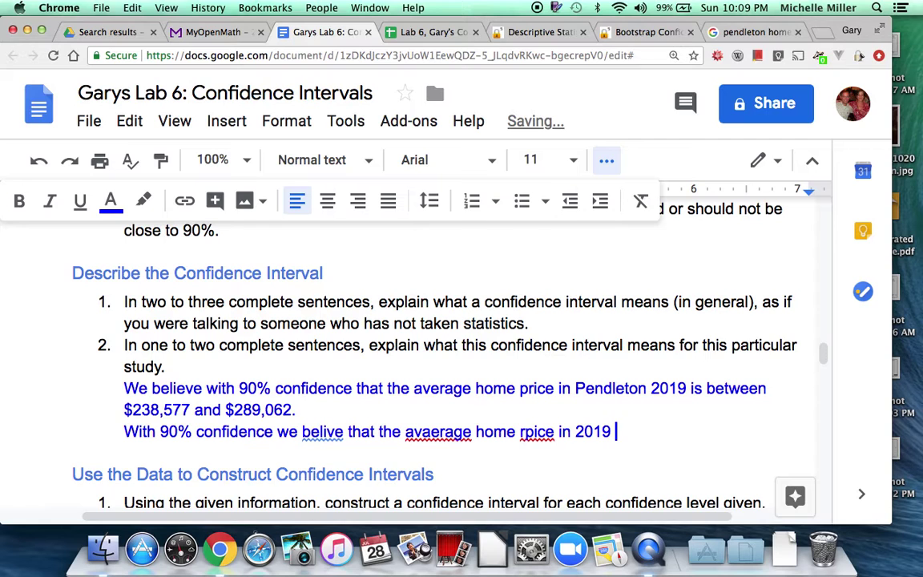
{"action": "type", "text": "in Pendleton is "}
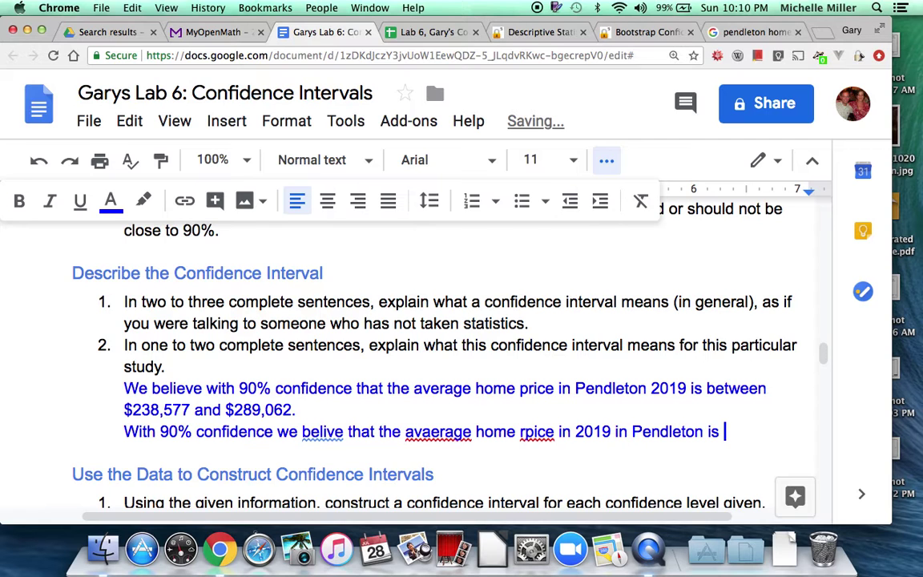
{"action": "type", "text": "$263,"}
Step: Bring up the StatKey bootstrap interval results to check the value
{"action": "left_click", "coordinate": [653, 32]}
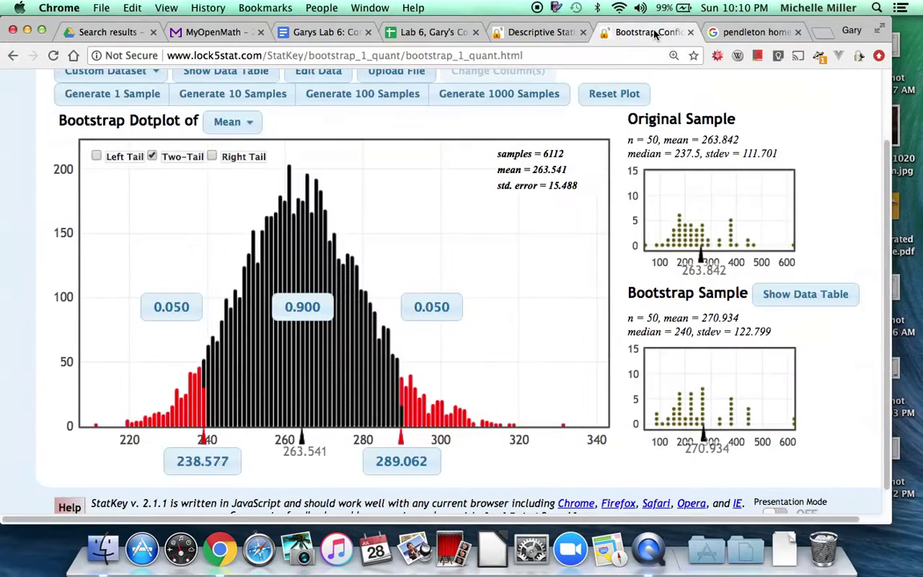
Step: Complete the average as $263,541 after checking it in the spreadsheet
{"action": "left_click", "coordinate": [417, 32]}
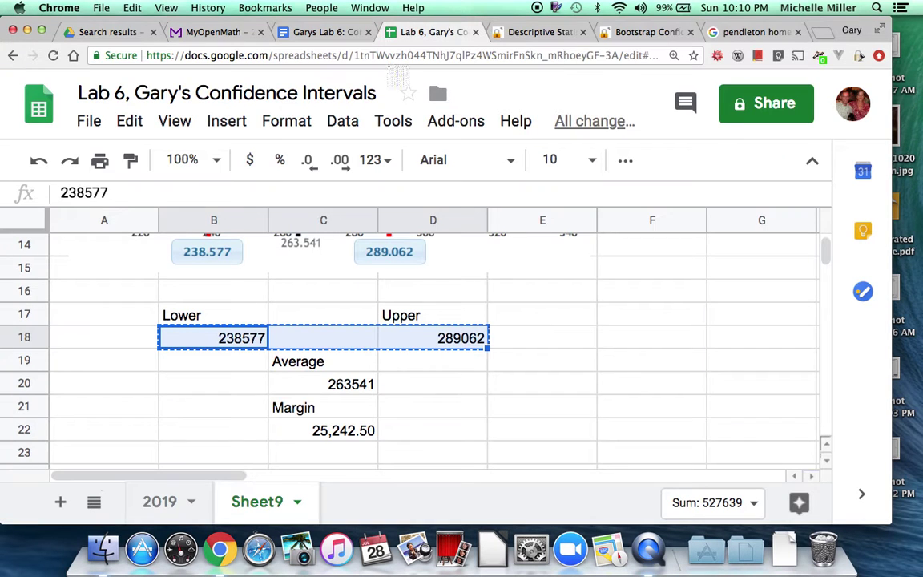
{"action": "left_click", "coordinate": [322, 33]}
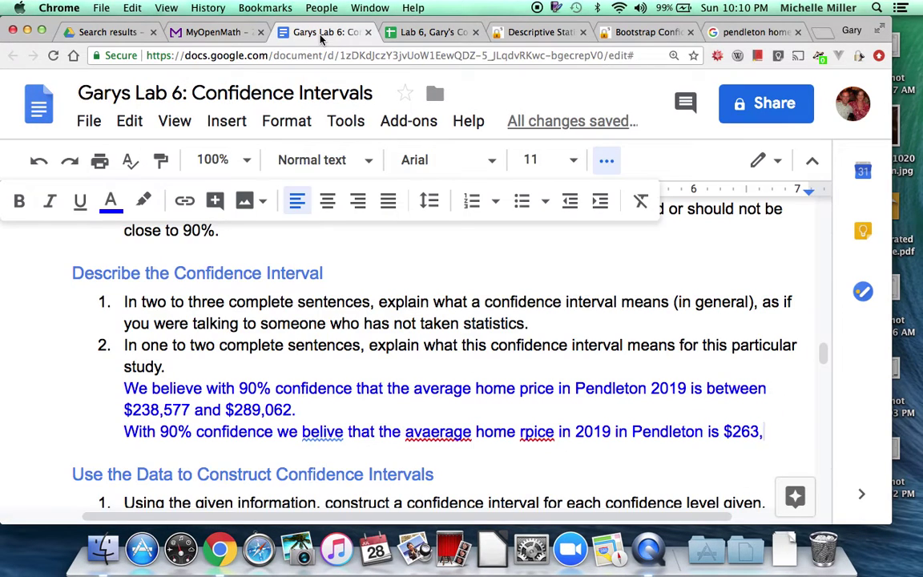
{"action": "type", "text": "54"}
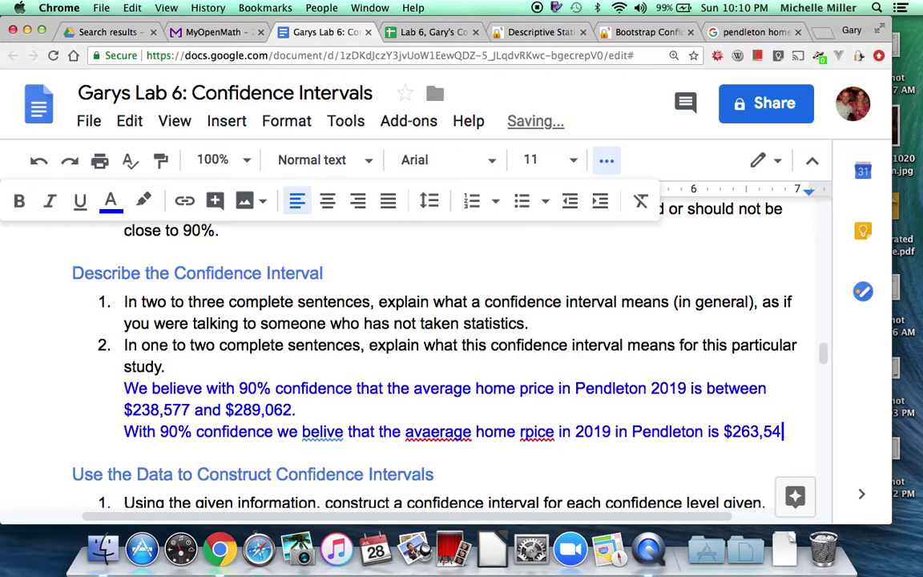
{"action": "key", "text": "BackSpace"}
{"action": "type", "text": "41"}
Step: Correct the typos 'belive', 'avaerage' and 'rpice' to 'believe', 'average' and 'price'
{"action": "left_click", "coordinate": [328, 441]}
{"action": "type", "text": "e"}
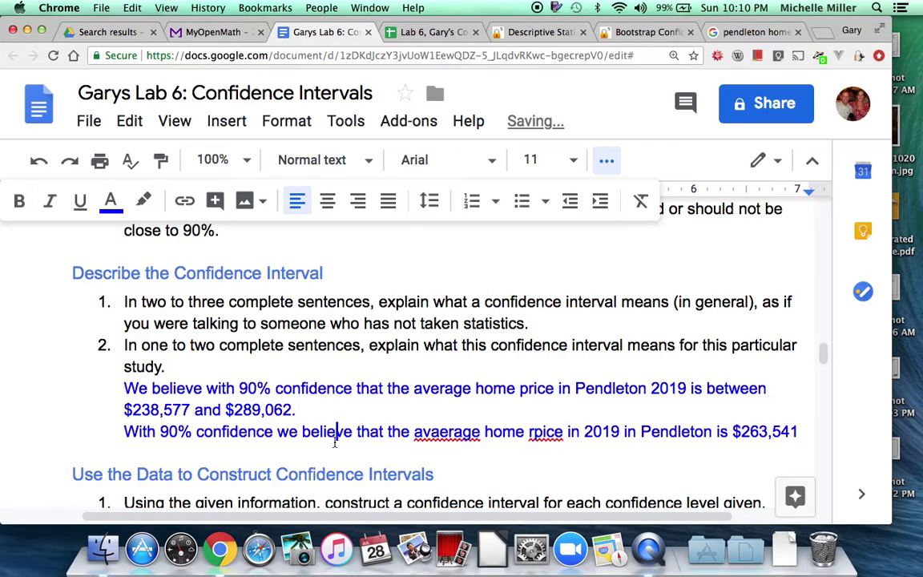
{"action": "left_click", "coordinate": [443, 433]}
{"action": "key", "text": "BackSpace"}
{"action": "left_click", "coordinate": [545, 433]}
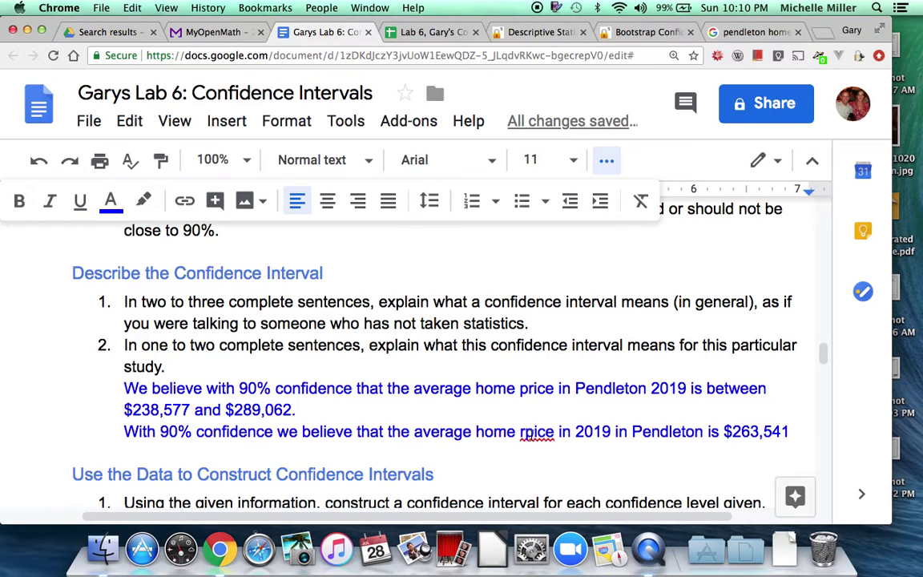
{"action": "key", "text": "BackSpace"}
{"action": "key", "text": "BackSpace"}
{"action": "type", "text": "pr"}
{"action": "left_click", "coordinate": [796, 430]}
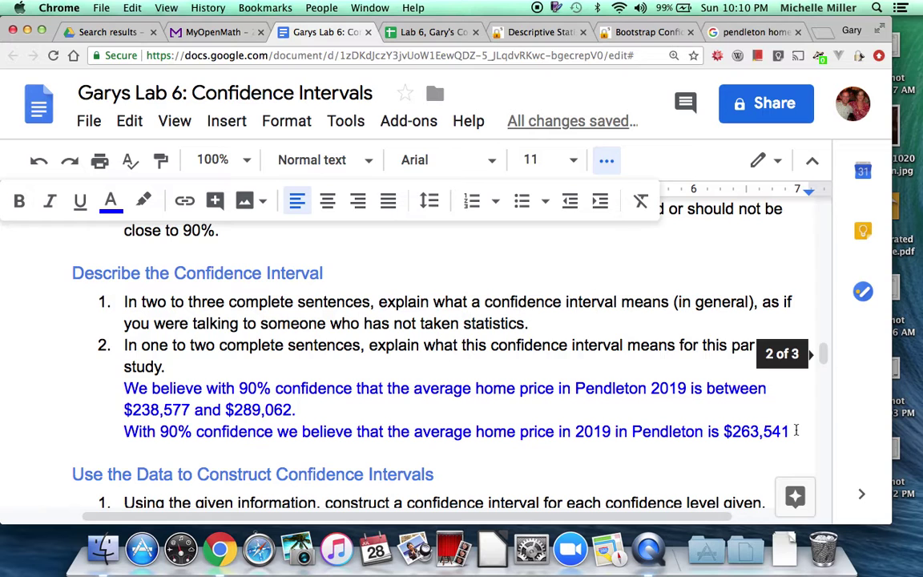
Step: Finish the sentence with ', with a margin of error of $25,243.' from the spreadsheet's margin
{"action": "type", "text": ","}
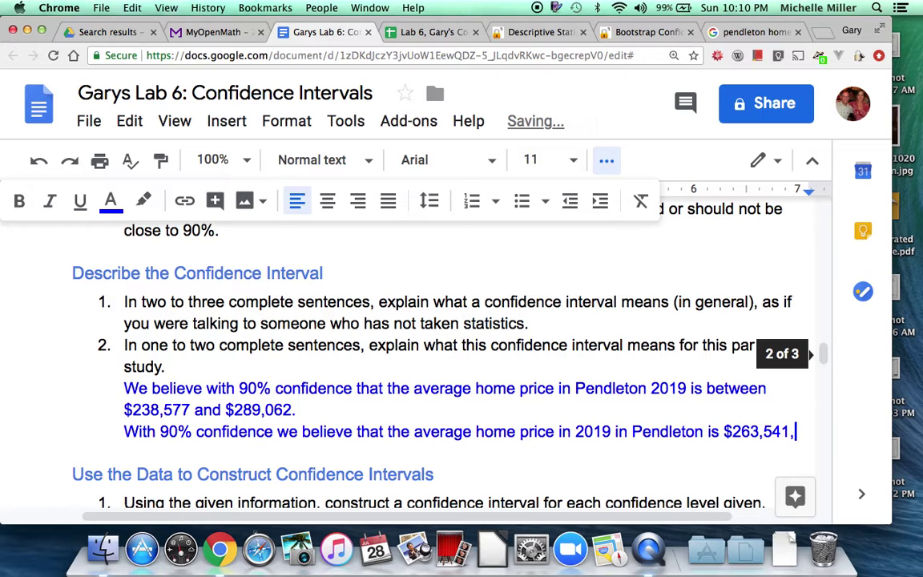
{"action": "type", "text": " with "}
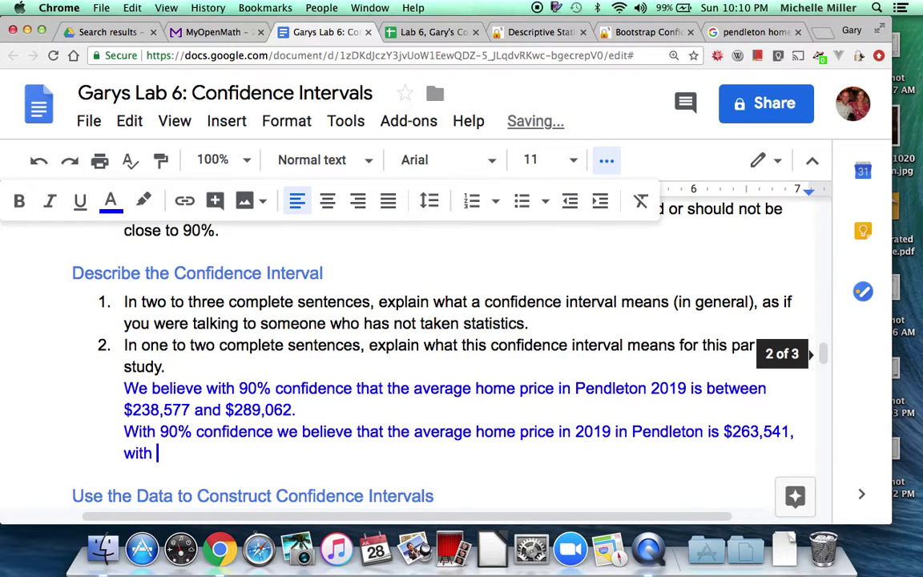
{"action": "type", "text": "a marg"}
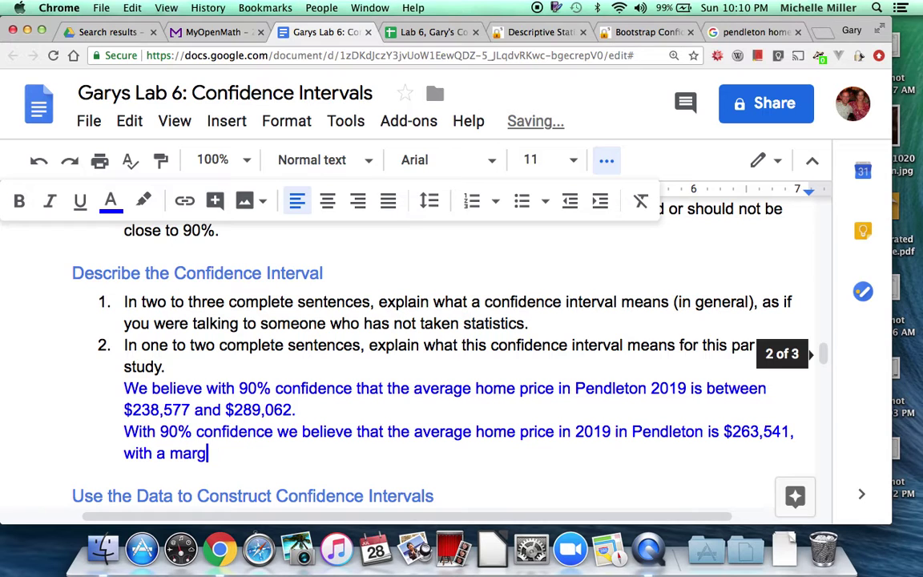
{"action": "type", "text": "in of error or"}
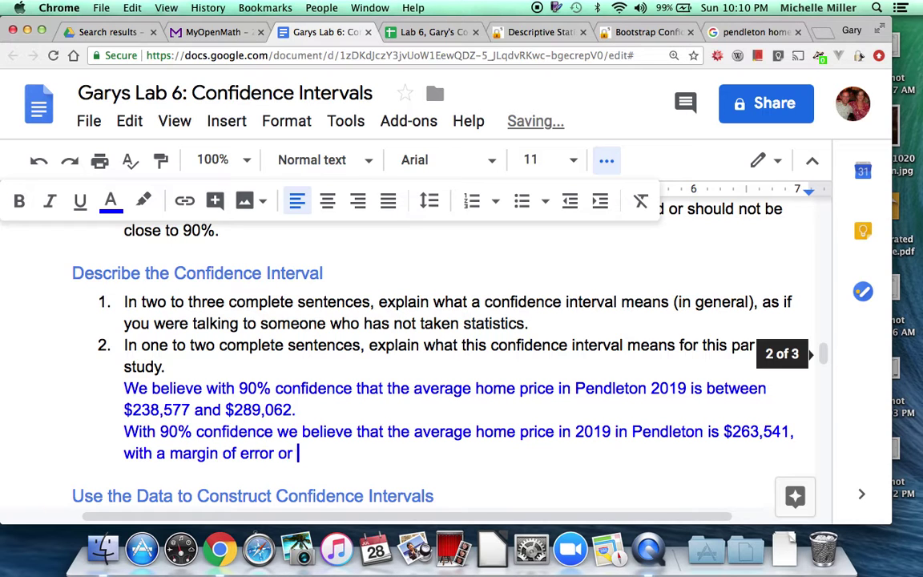
{"action": "key", "text": "BackSpace"}
{"action": "type", "text": "f$25,"}
{"action": "left_click", "coordinate": [294, 453]}
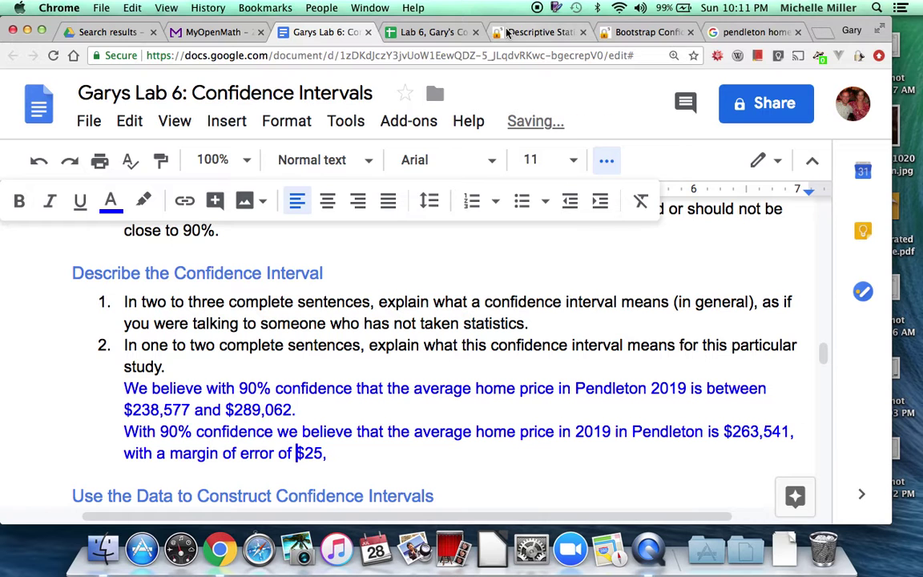
{"action": "left_click", "coordinate": [431, 30]}
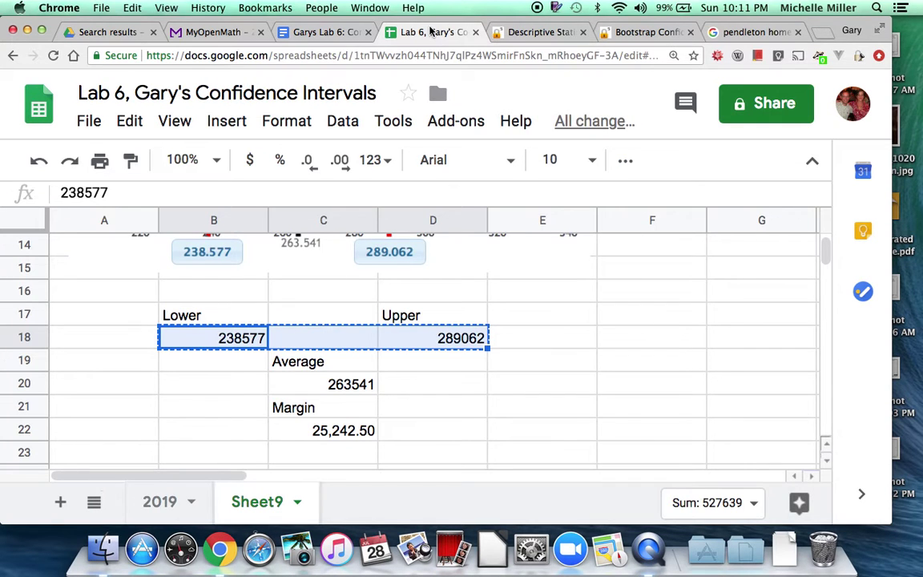
{"action": "left_click", "coordinate": [310, 32]}
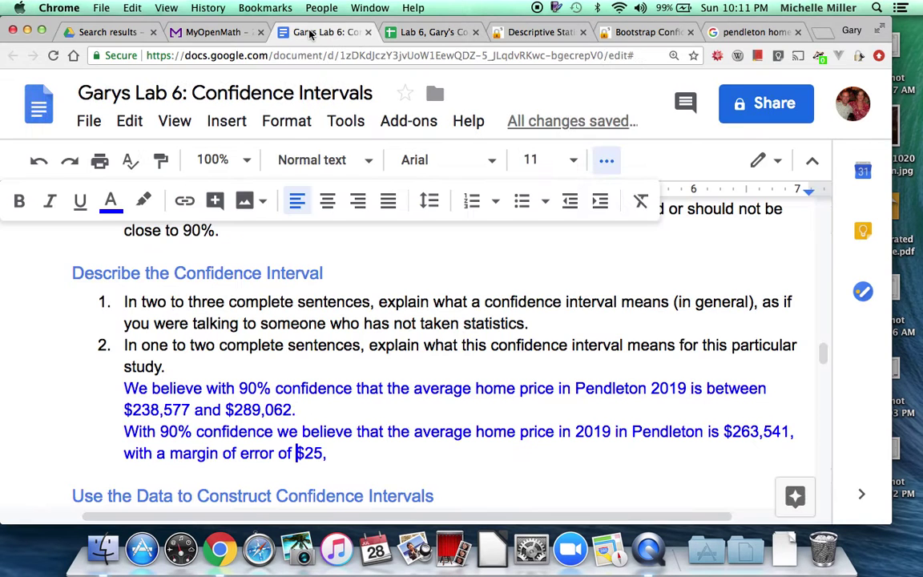
{"action": "key", "text": "Right"}
{"action": "key", "text": "Right"}
{"action": "key", "text": "Right"}
{"action": "key", "text": "Right"}
{"action": "key", "text": "BackSpace"}
{"action": "type", "text": ",243"}
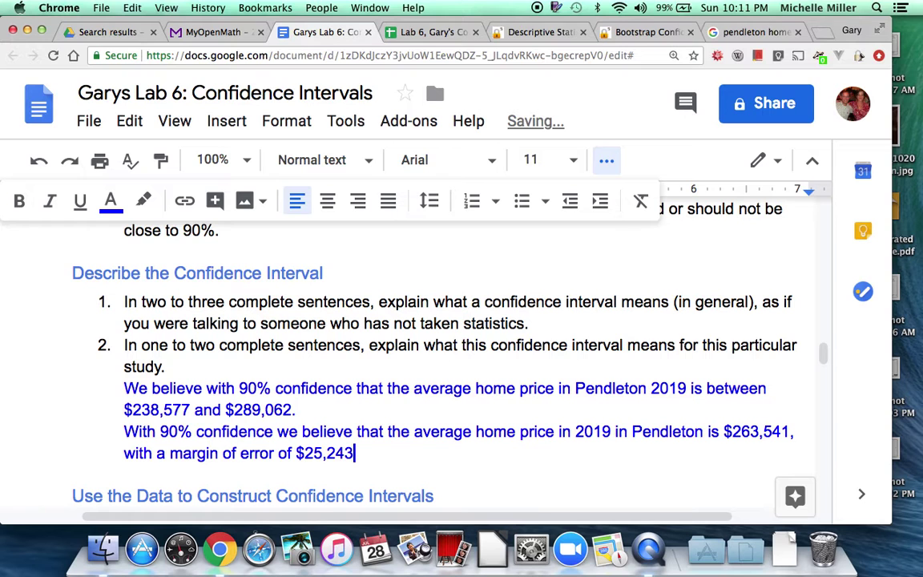
{"action": "type", "text": "."}
Step: Color the 'With 90% confidence' sentence purple and start a new line after it
{"action": "key", "text": "shift+Up"}
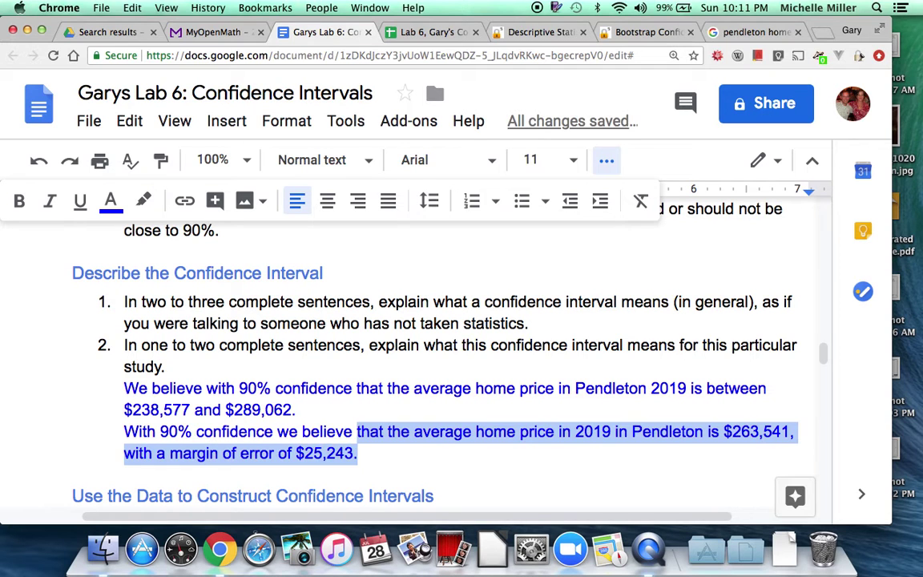
{"action": "key", "text": "shift+Home"}
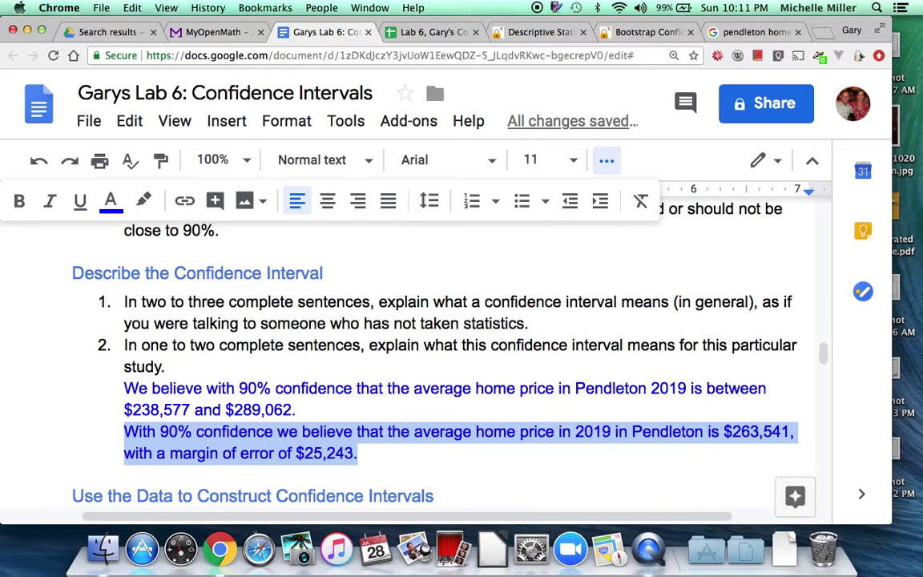
{"action": "left_click", "coordinate": [110, 201]}
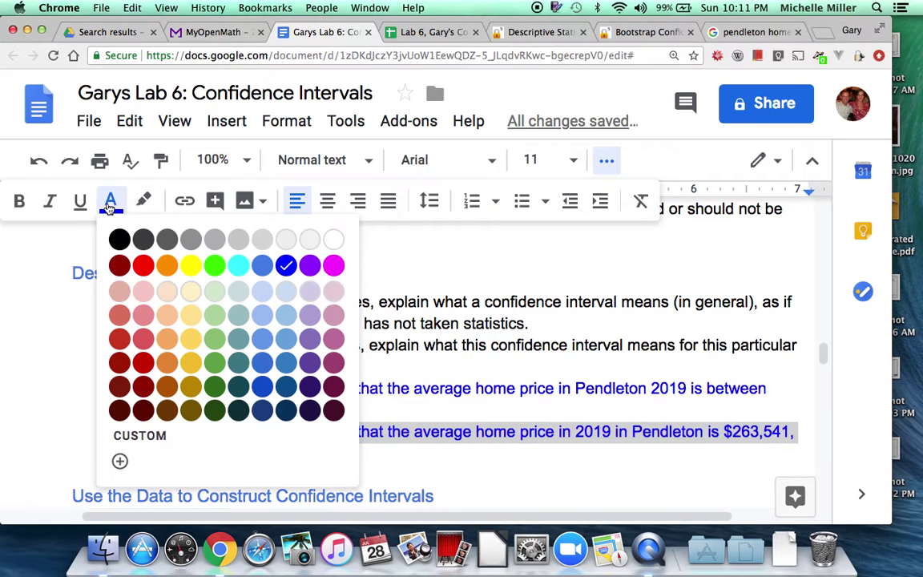
{"action": "left_click", "coordinate": [312, 266]}
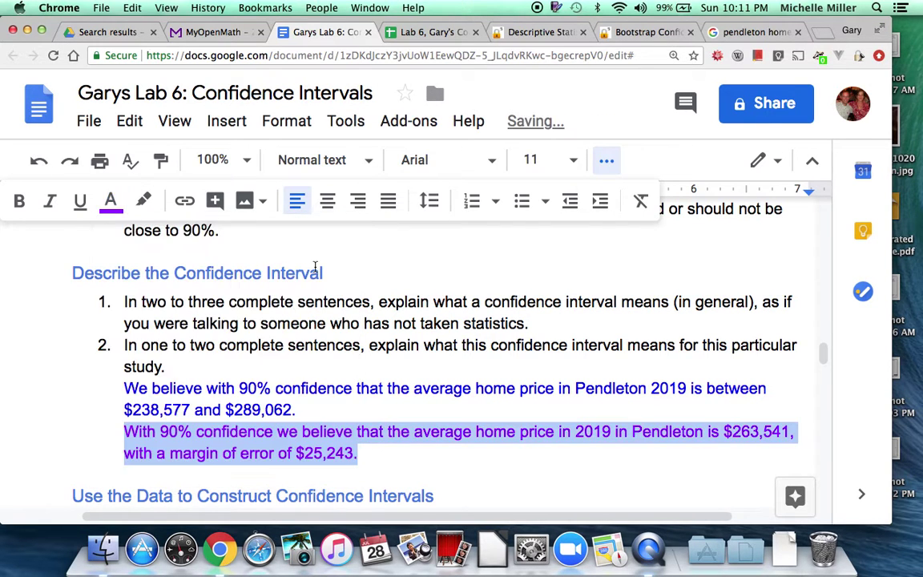
{"action": "left_click", "coordinate": [394, 455]}
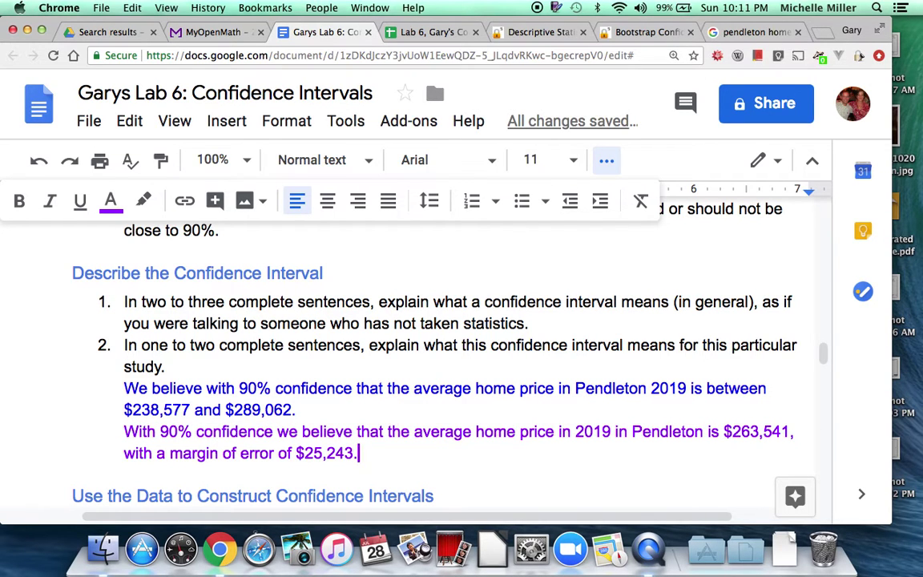
{"action": "key", "text": "Return"}
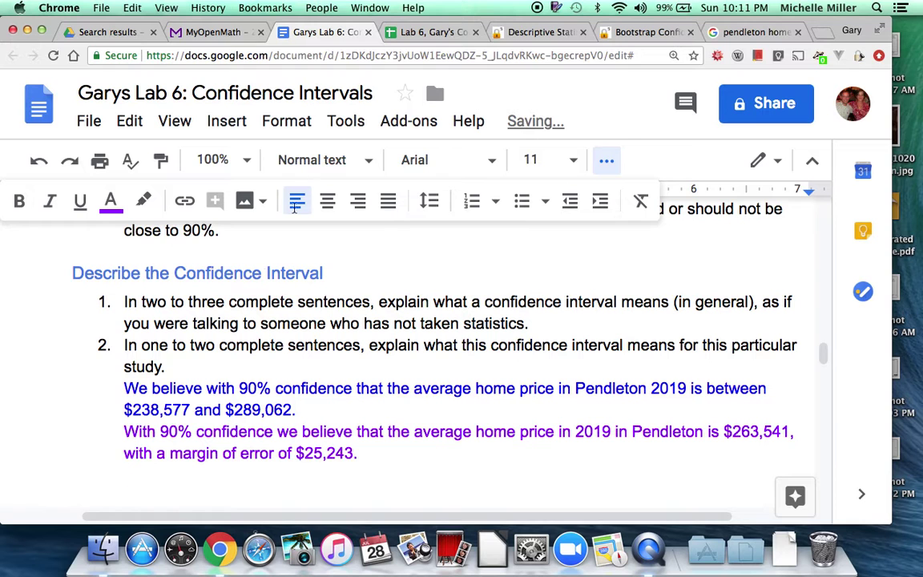
{"action": "left_click", "coordinate": [110, 201]}
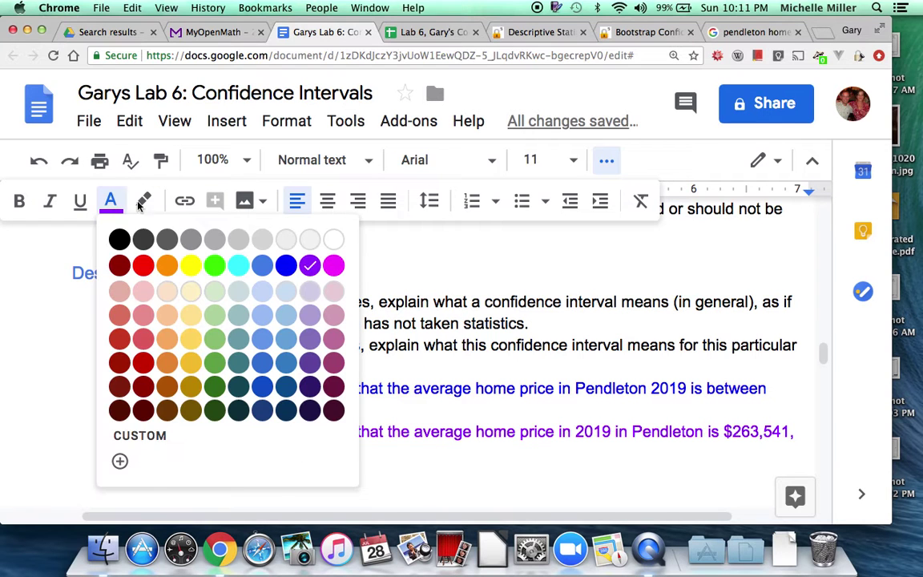
Step: In red, write 'With 990% confidence, we believe that the average home price in Pendleton is with $25,000 of $264,000.'
{"action": "left_click", "coordinate": [143, 263]}
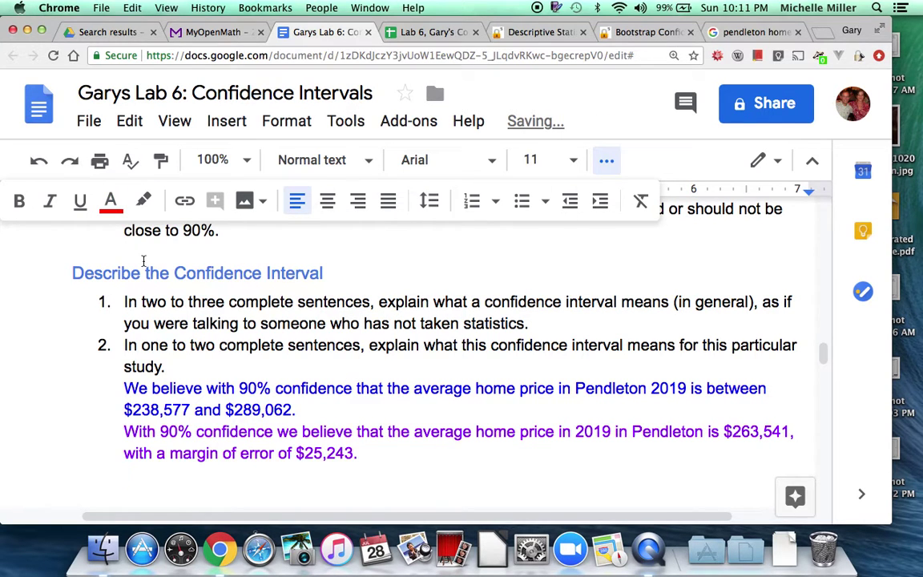
{"action": "type", "text": "With "}
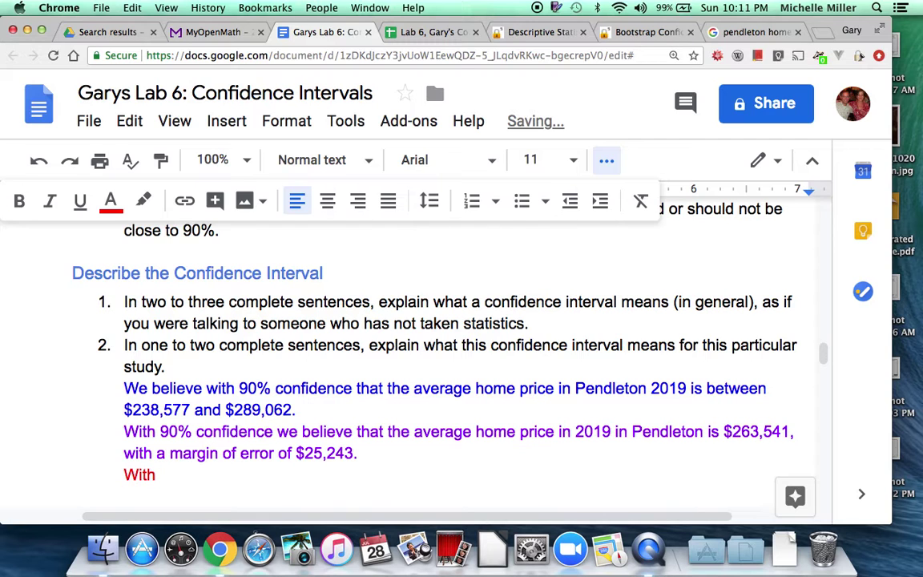
{"action": "type", "text": "990% "}
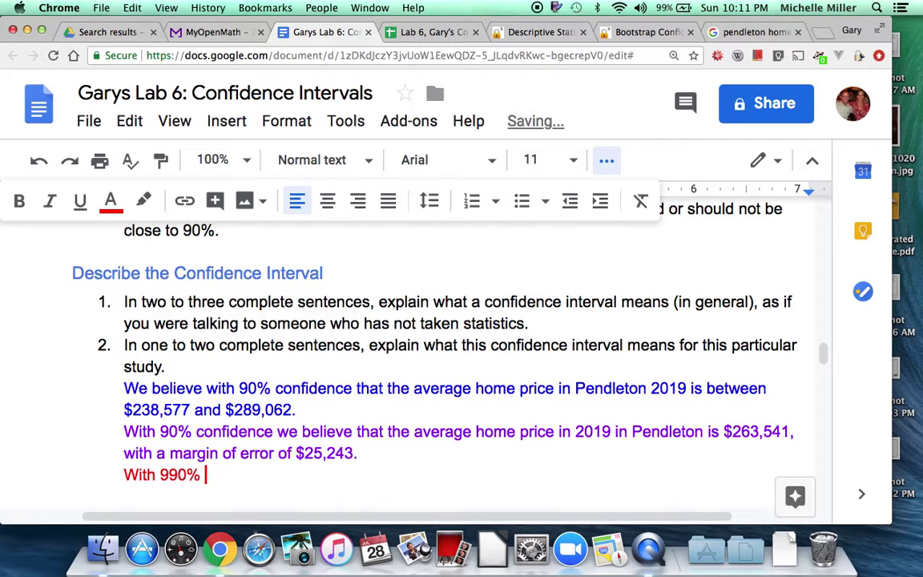
{"action": "type", "text": "confid"}
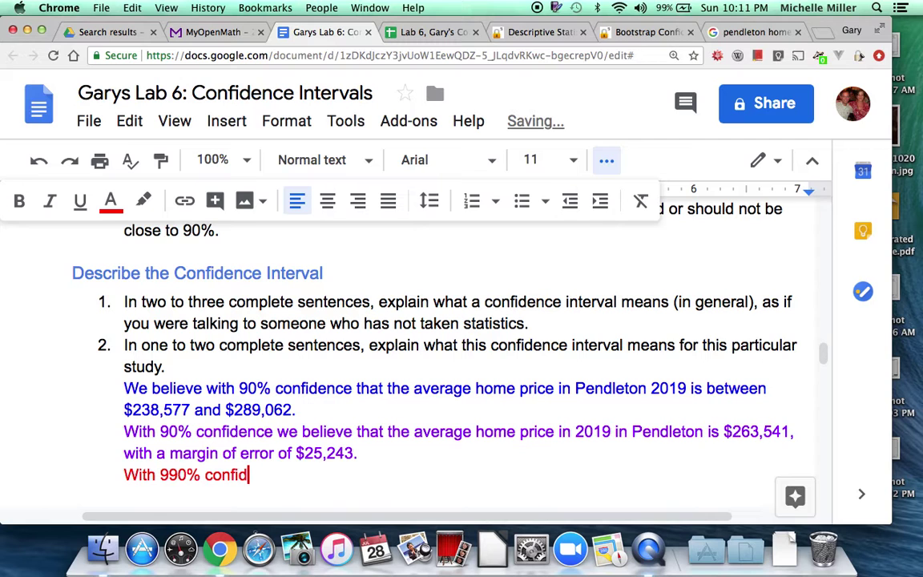
{"action": "type", "text": "ence, we be"}
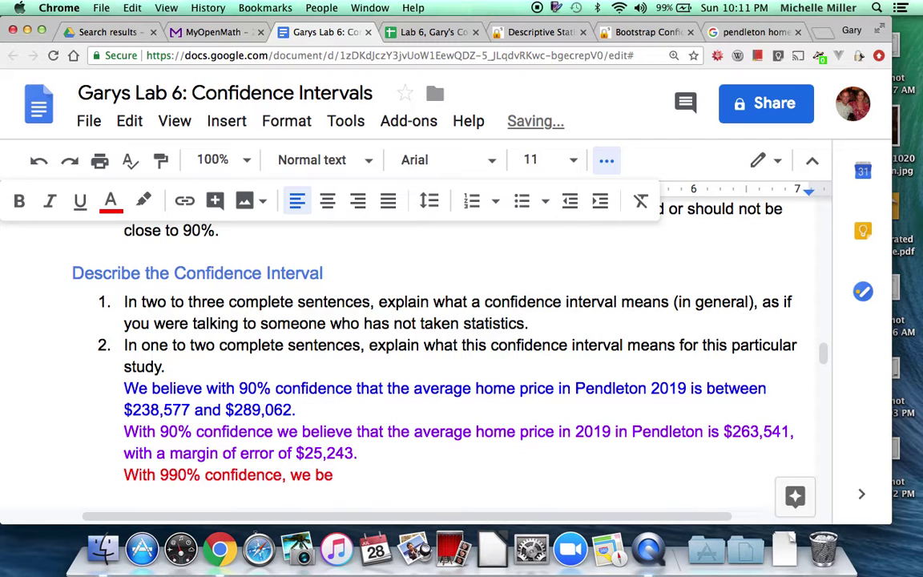
{"action": "type", "text": "lieve tha"}
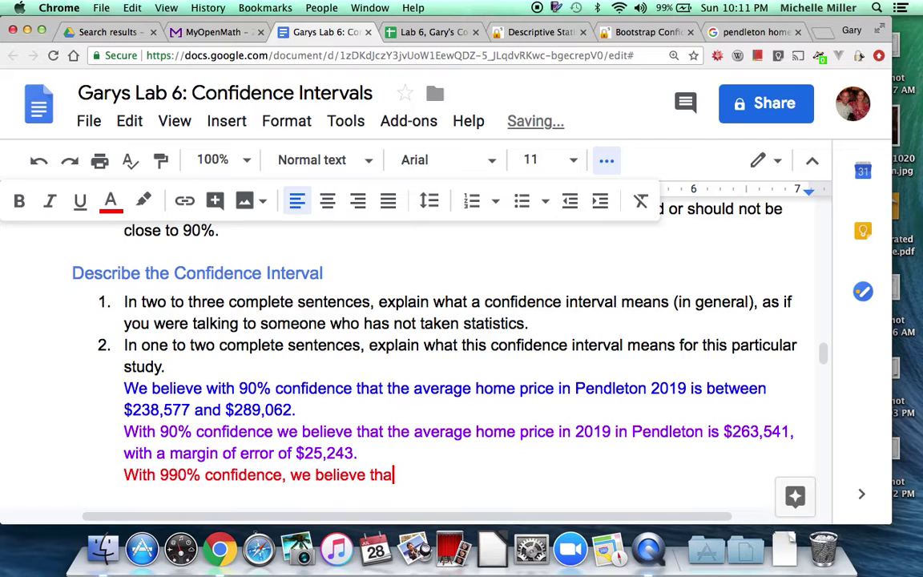
{"action": "type", "text": "t average ho"}
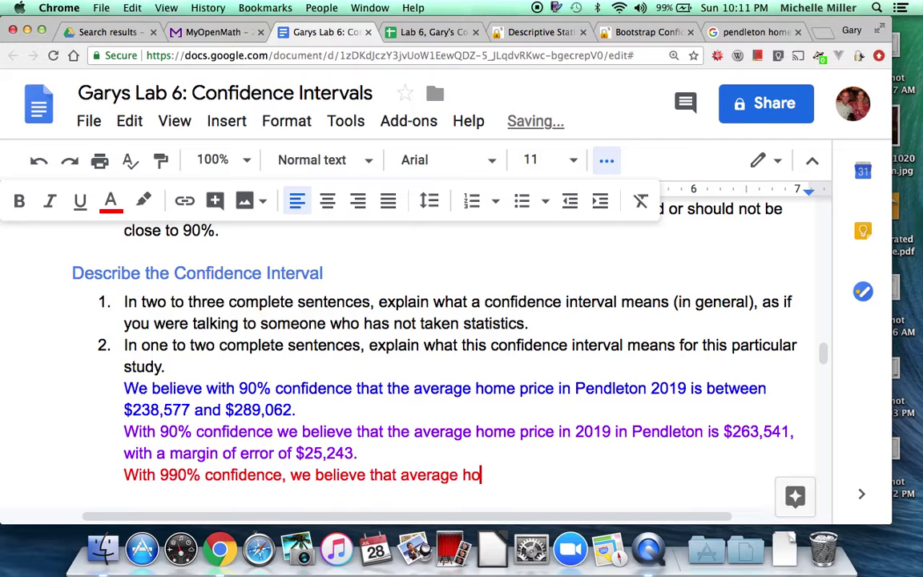
{"action": "type", "text": "me price i"}
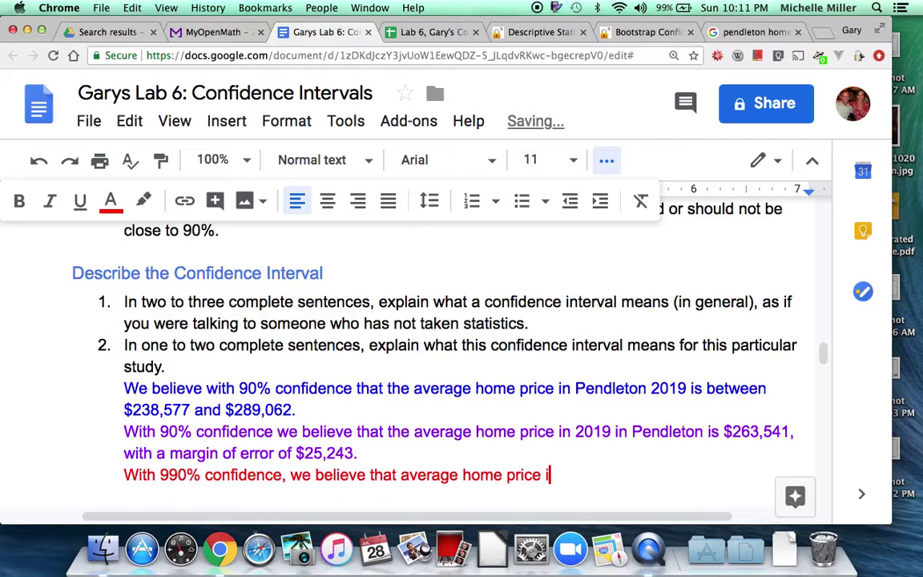
{"action": "type", "text": "n Pendl"}
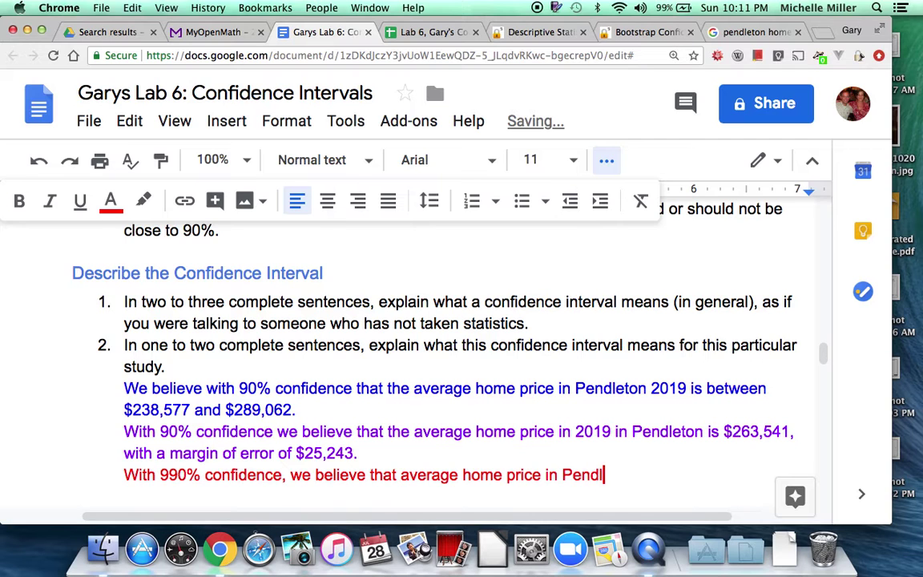
{"action": "type", "text": "eton"}
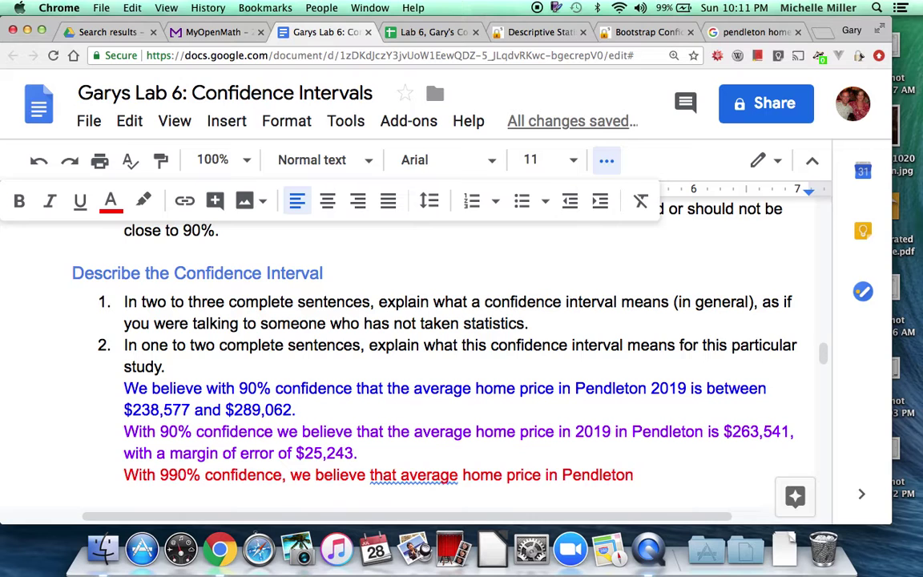
{"action": "type", "text": "is w"}
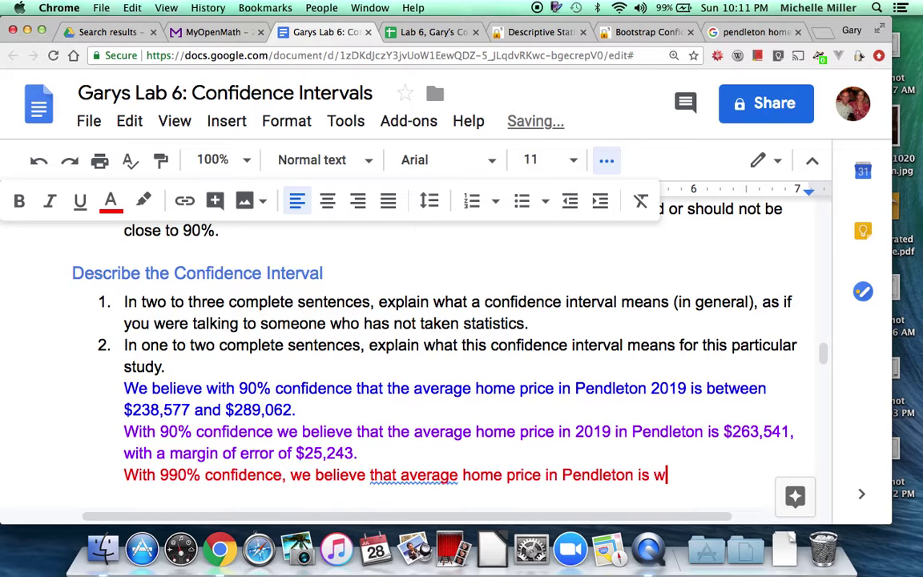
{"action": "type", "text": "ith $25,0"}
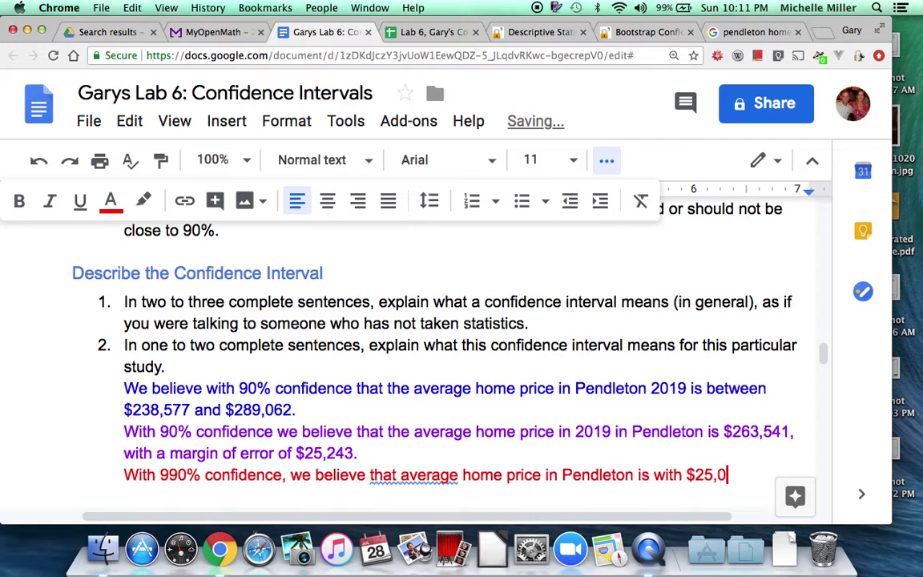
{"action": "type", "text": "00 of 26"}
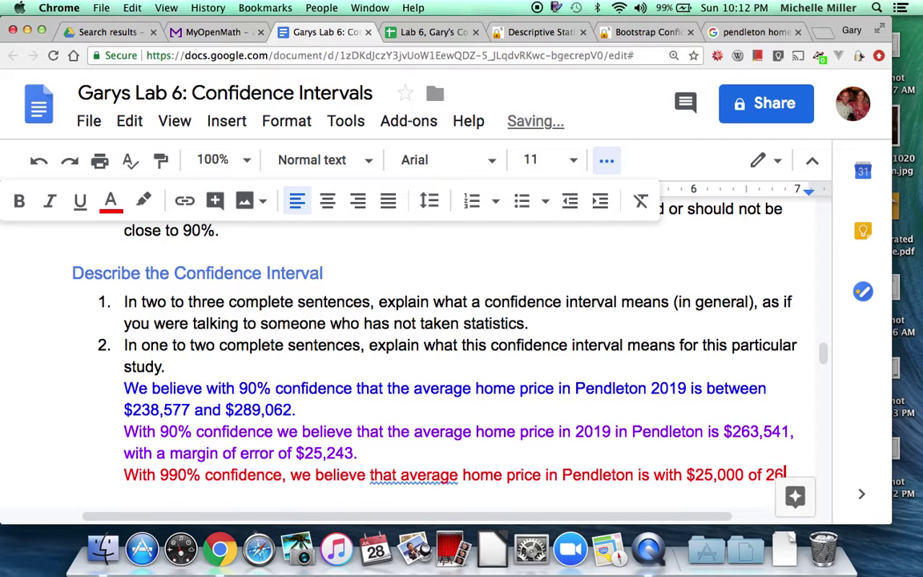
{"action": "type", "text": "4,000."}
{"action": "key", "text": "Left"}
{"action": "key", "text": "Left"}
{"action": "key", "text": "Left"}
{"action": "key", "text": "Left"}
{"action": "key", "text": "Left"}
{"action": "key", "text": "Left"}
{"action": "key", "text": "Left"}
{"action": "key", "text": "Left"}
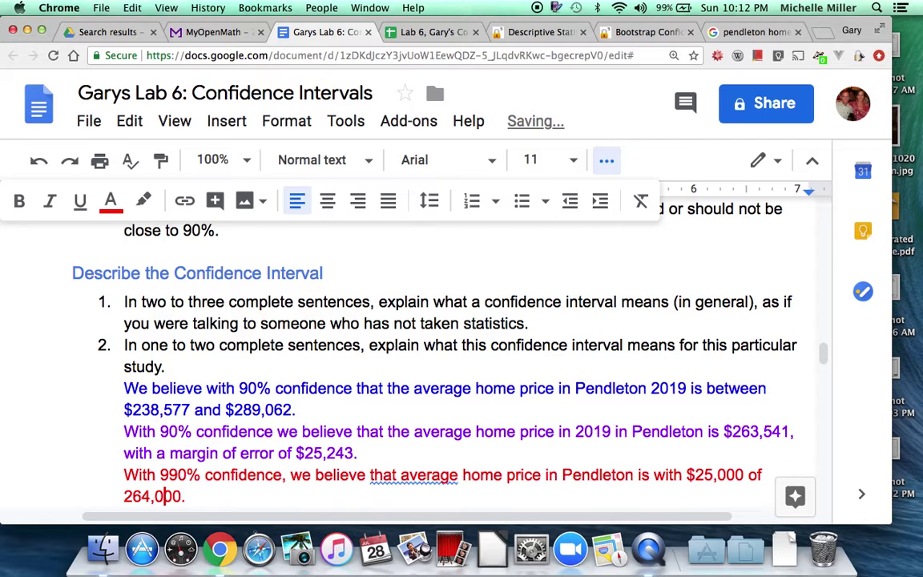
{"action": "type", "text": "$"}
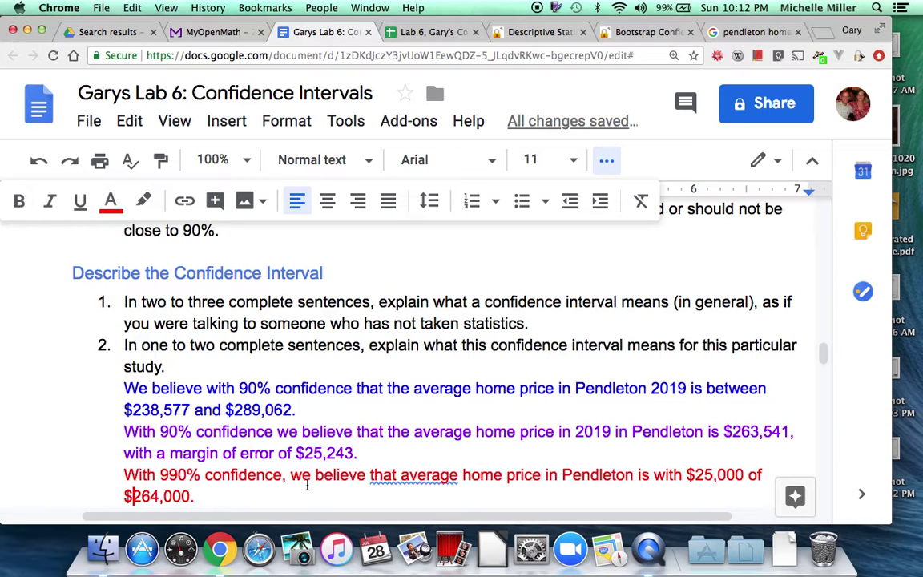
{"action": "left_click", "coordinate": [399, 475]}
{"action": "type", "text": "the"}
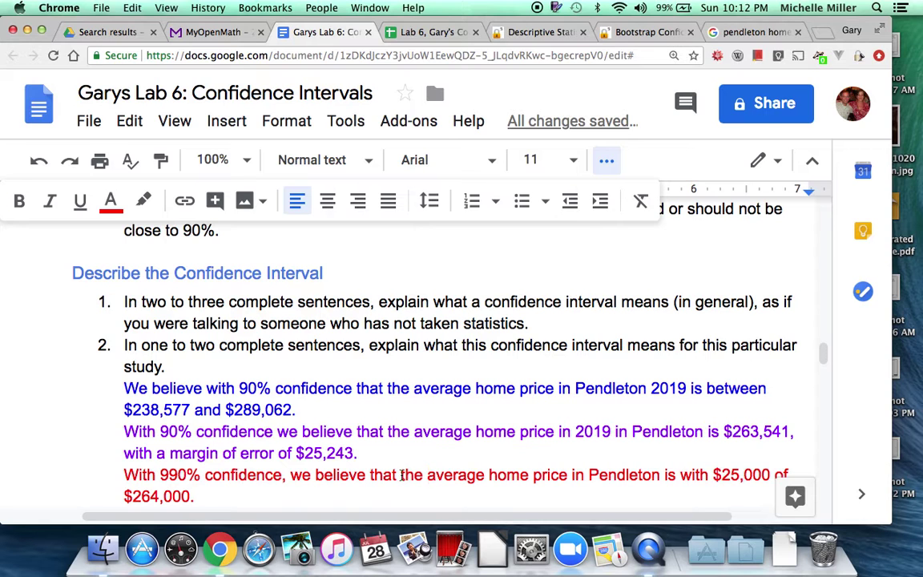
{"action": "scroll", "coordinate": [349, 381], "scroll_direction": "down", "scroll_amount": 1}
Step: Add a new line after the red sentence with the text color set back to black
{"action": "scroll", "coordinate": [348, 381], "scroll_direction": "down", "scroll_amount": 3}
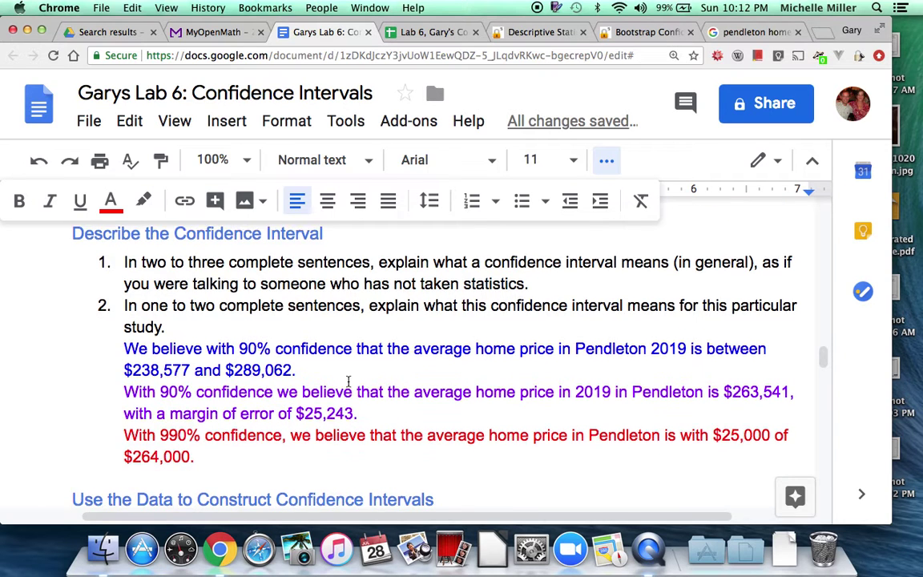
{"action": "left_click", "coordinate": [282, 432]}
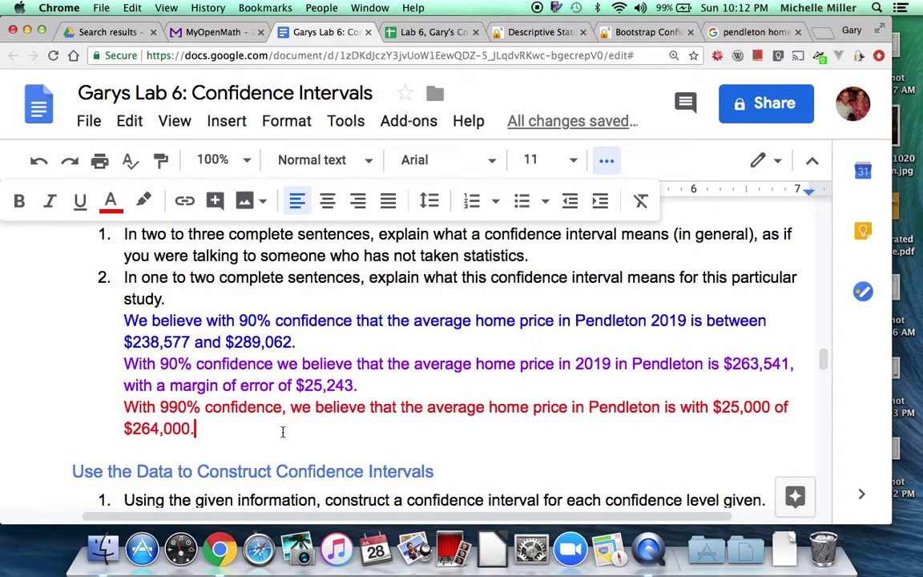
{"action": "key", "text": "Return"}
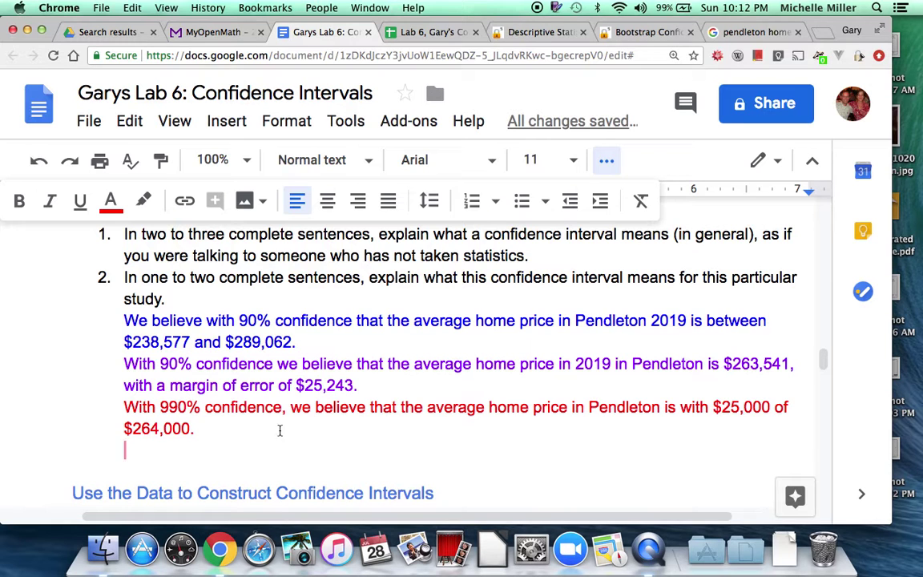
{"action": "left_click", "coordinate": [111, 200]}
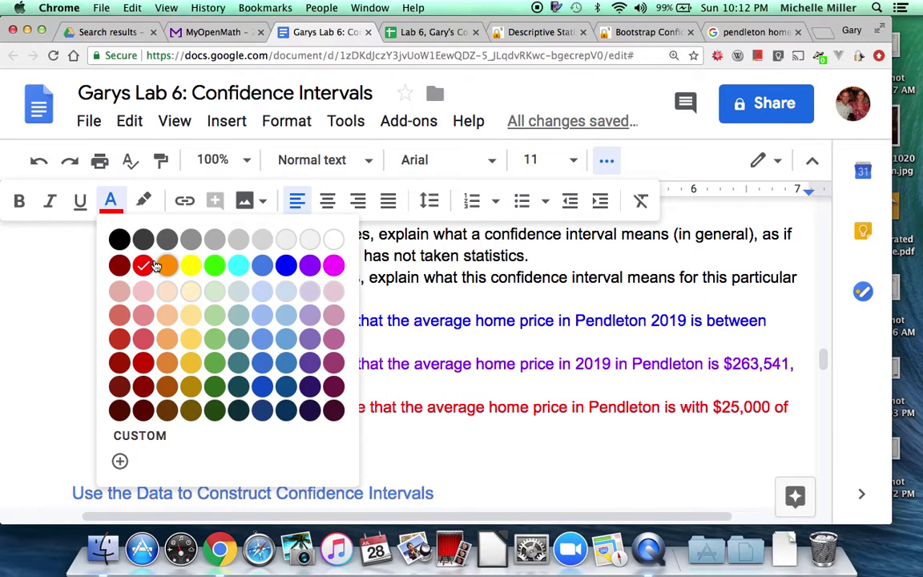
{"action": "left_click", "coordinate": [117, 240]}
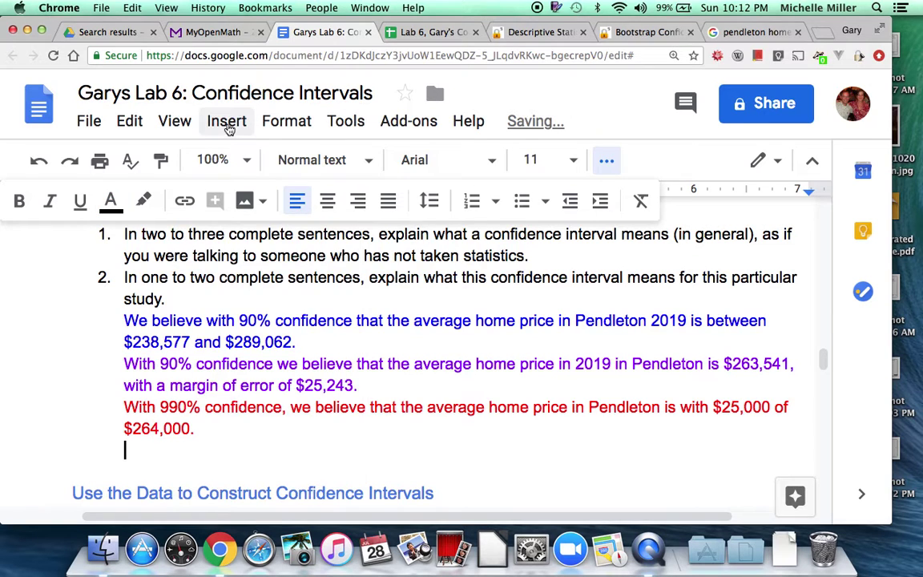
Step: Insert a new blank drawing via Insert > Drawing > New
{"action": "left_click", "coordinate": [228, 127]}
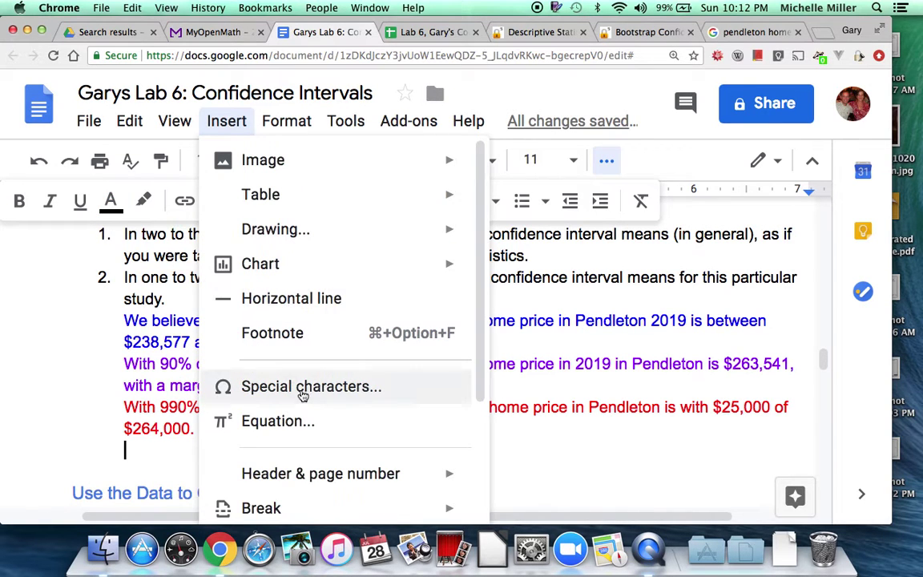
{"action": "mouse_move", "coordinate": [295, 231]}
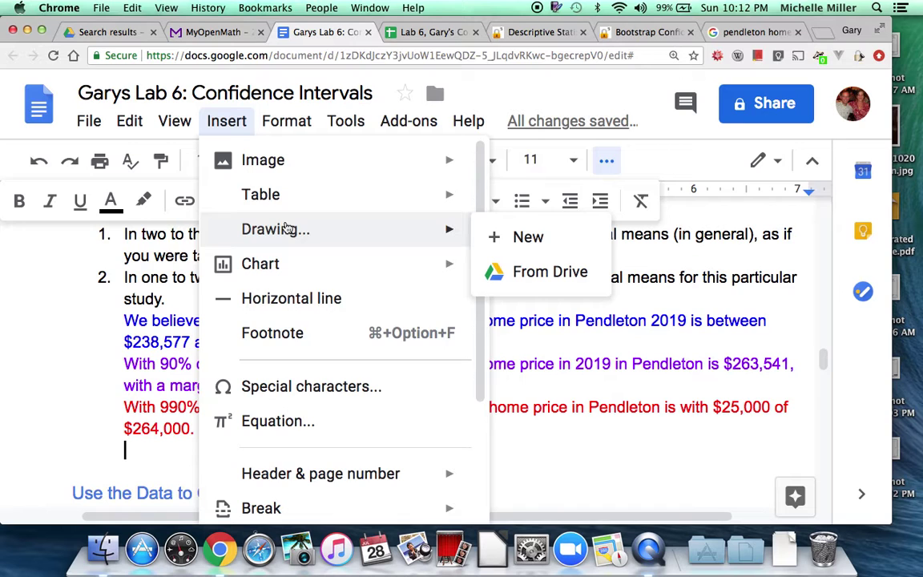
{"action": "left_click", "coordinate": [496, 239]}
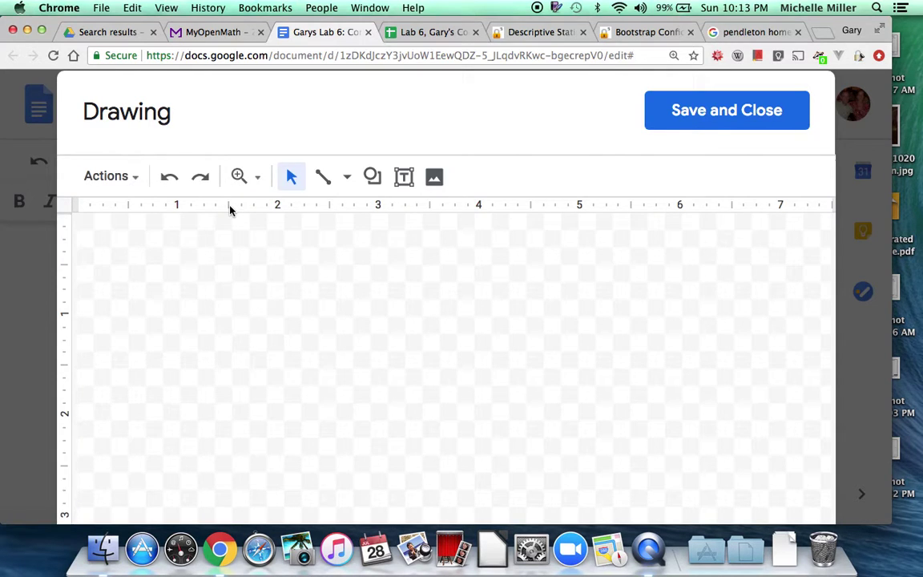
Step: Choose the Scribble line tool, then check StatKey's 238.577 to 289.062 bootstrap interval
{"action": "left_click", "coordinate": [348, 179]}
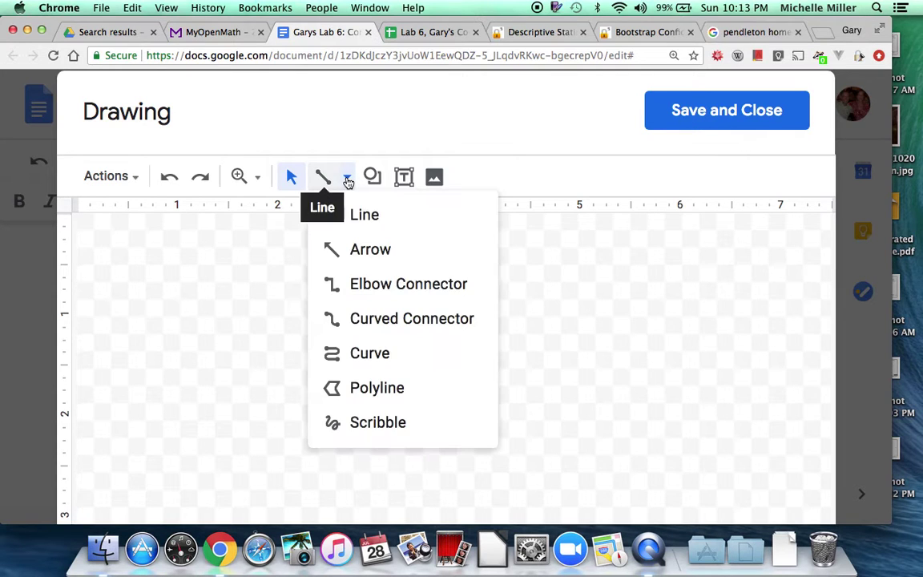
{"action": "left_click", "coordinate": [376, 423]}
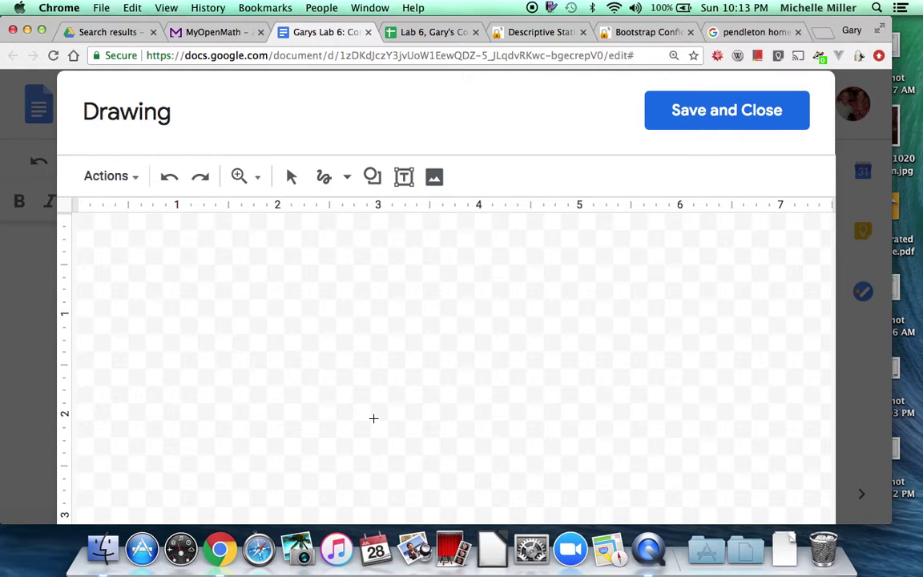
{"action": "left_click", "coordinate": [649, 32]}
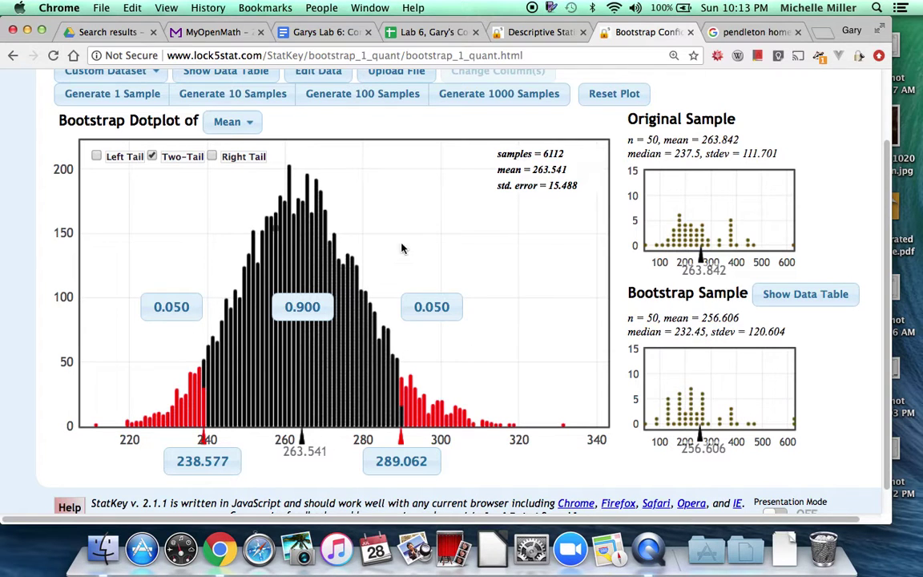
Step: Return to the Garys Lab 6 document's blank drawing canvas
{"action": "left_click", "coordinate": [325, 32]}
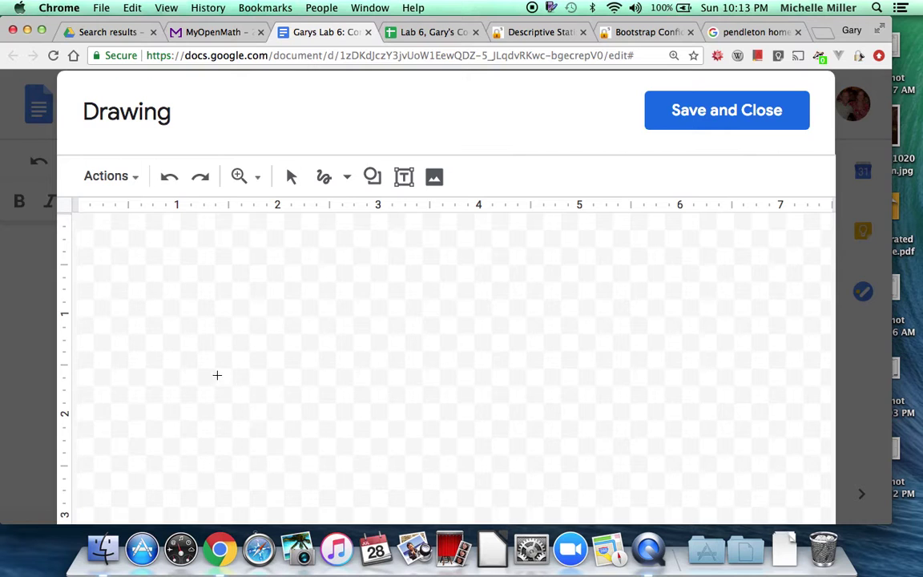
Step: Sketch a baseline, a bell curve over it and a peak centre line labelled $264
{"action": "left_click_drag", "start_coordinate": [196, 378], "coordinate": [515, 384]}
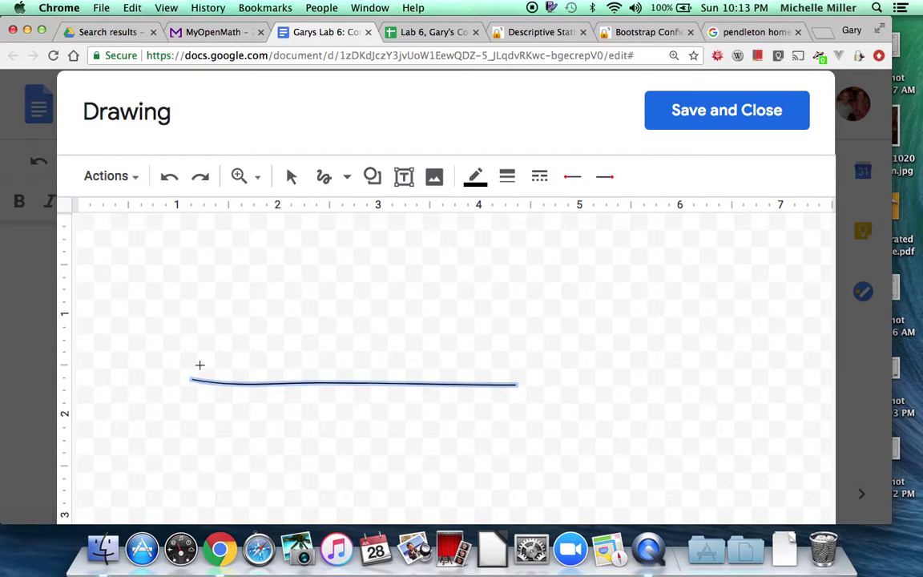
{"action": "mouse_move", "coordinate": [194, 369]}
{"action": "left_mouse_down"}
{"action": "mouse_move", "coordinate": [230, 361]}
{"action": "mouse_move", "coordinate": [294, 295]}
{"action": "mouse_move", "coordinate": [326, 281]}
{"action": "mouse_move", "coordinate": [350, 289]}
{"action": "mouse_move", "coordinate": [398, 356]}
{"action": "mouse_move", "coordinate": [452, 372]}
{"action": "left_mouse_up"}
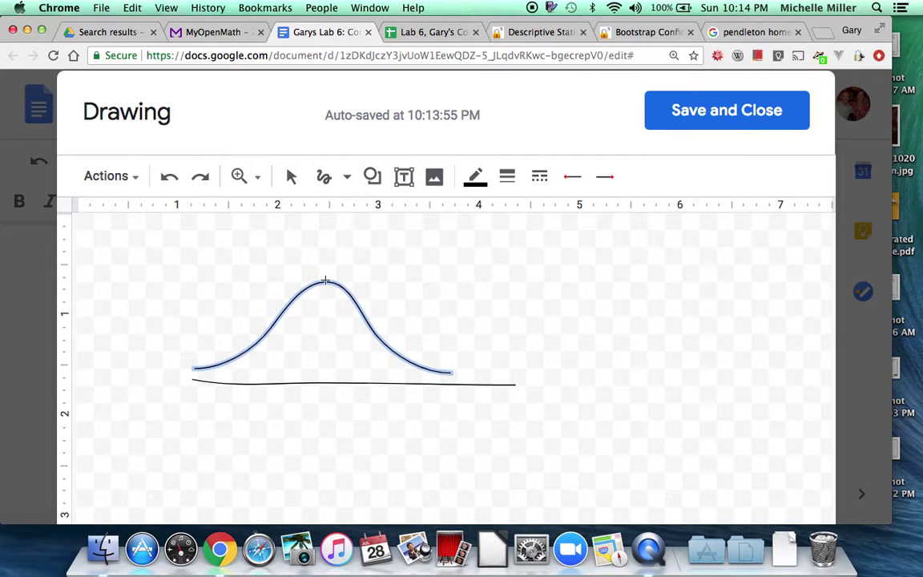
{"action": "left_click_drag", "start_coordinate": [325, 273], "coordinate": [329, 395]}
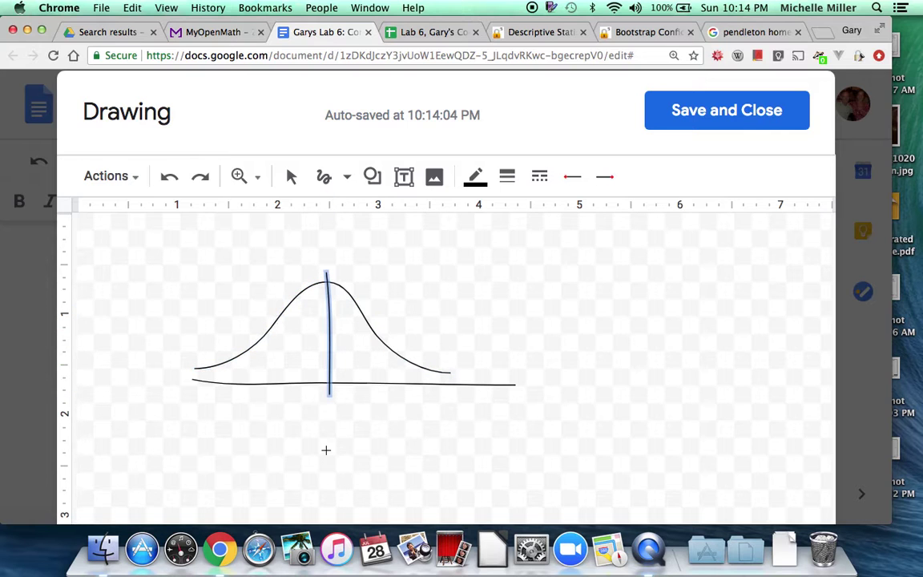
{"action": "left_click", "coordinate": [311, 410]}
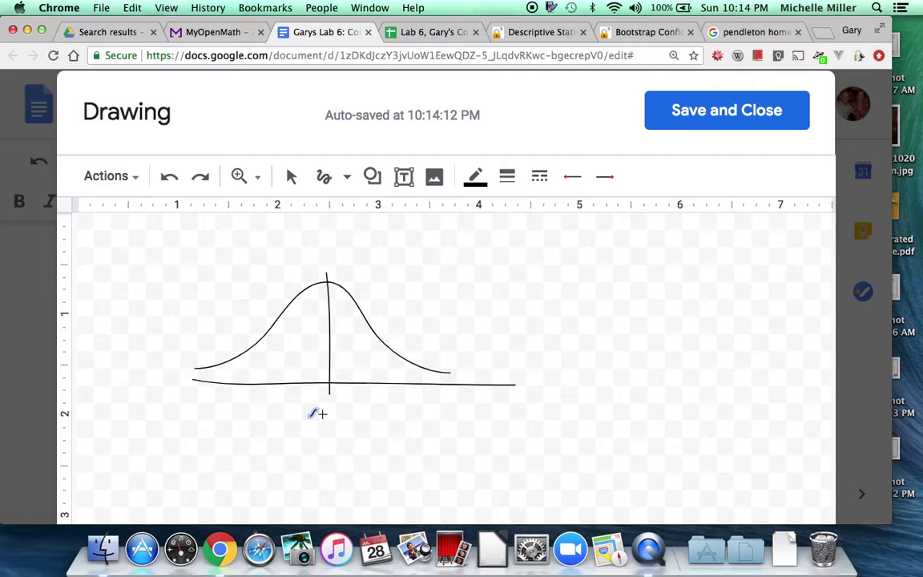
{"action": "key", "text": "super+z"}
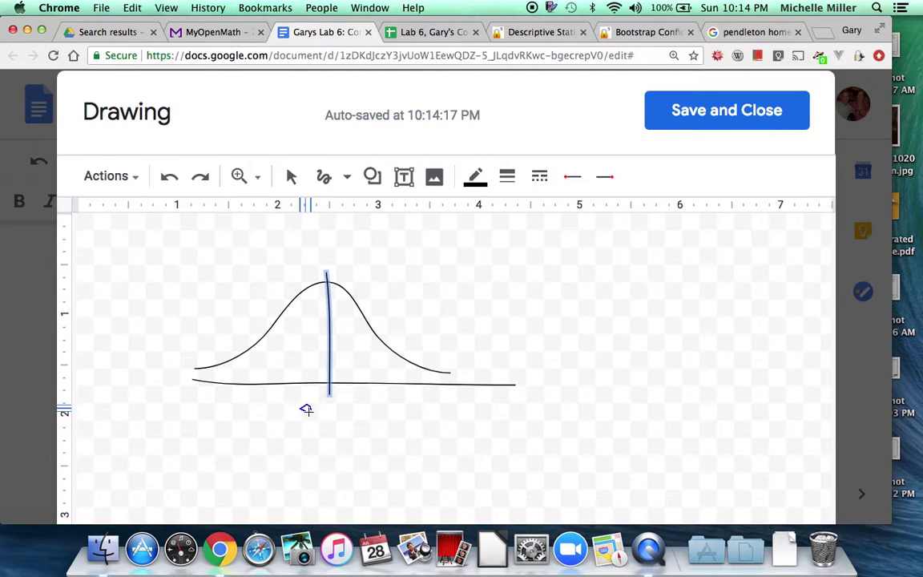
{"action": "mouse_move", "coordinate": [309, 406]}
{"action": "left_mouse_down"}
{"action": "mouse_move", "coordinate": [306, 423]}
{"action": "mouse_move", "coordinate": [327, 432]}
{"action": "mouse_move", "coordinate": [354, 418]}
{"action": "mouse_move", "coordinate": [360, 432]}
{"action": "left_mouse_up"}
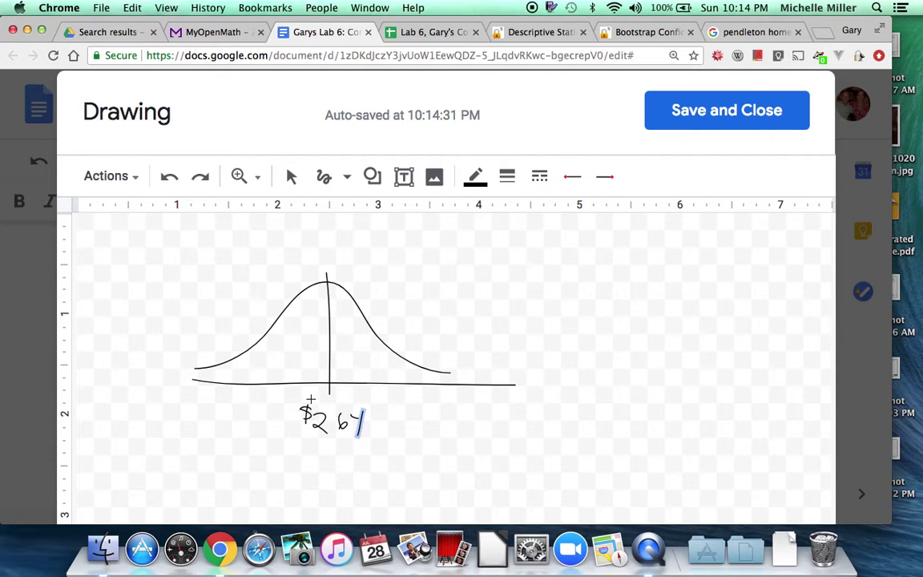
Step: Switch the pen to blue and mark bound ticks on the left and right tails
{"action": "left_click", "coordinate": [475, 180]}
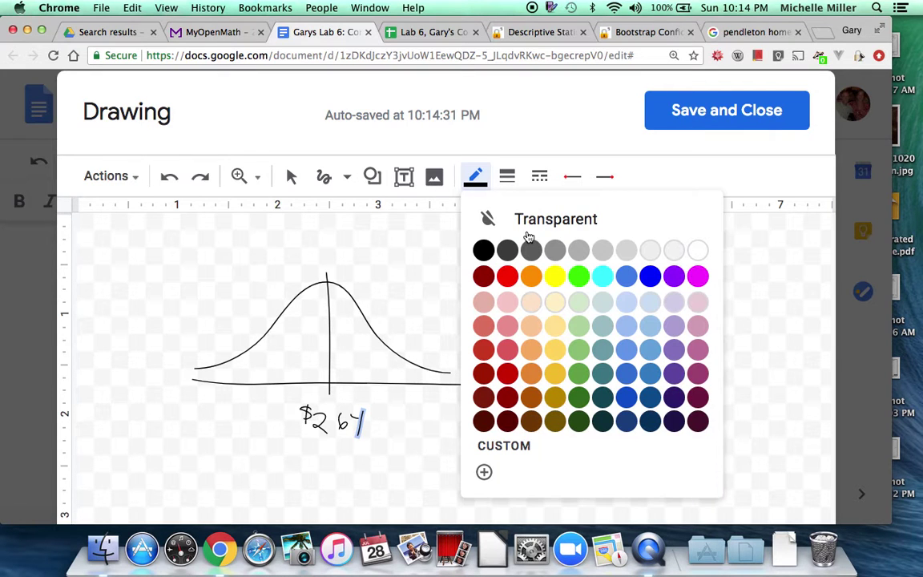
{"action": "left_click", "coordinate": [651, 276]}
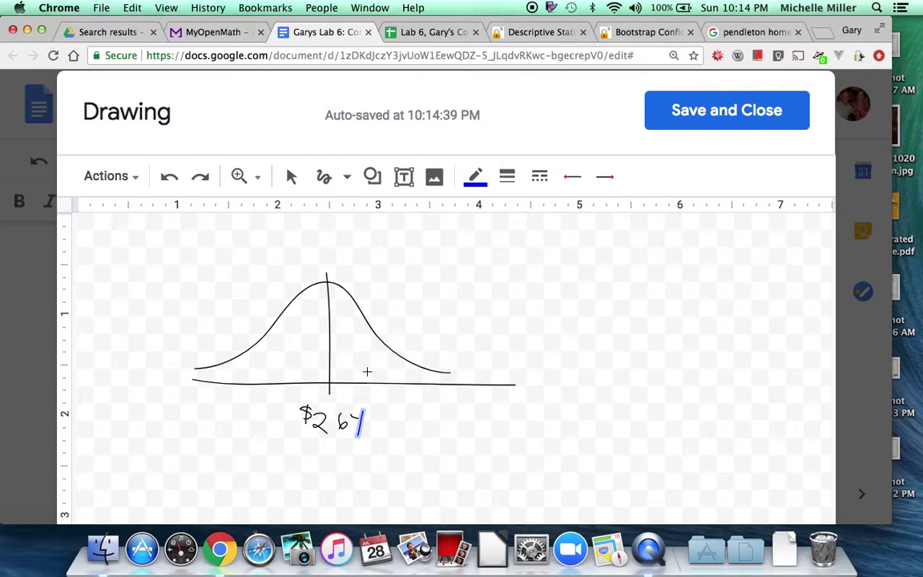
{"action": "left_click_drag", "start_coordinate": [242, 350], "coordinate": [241, 387]}
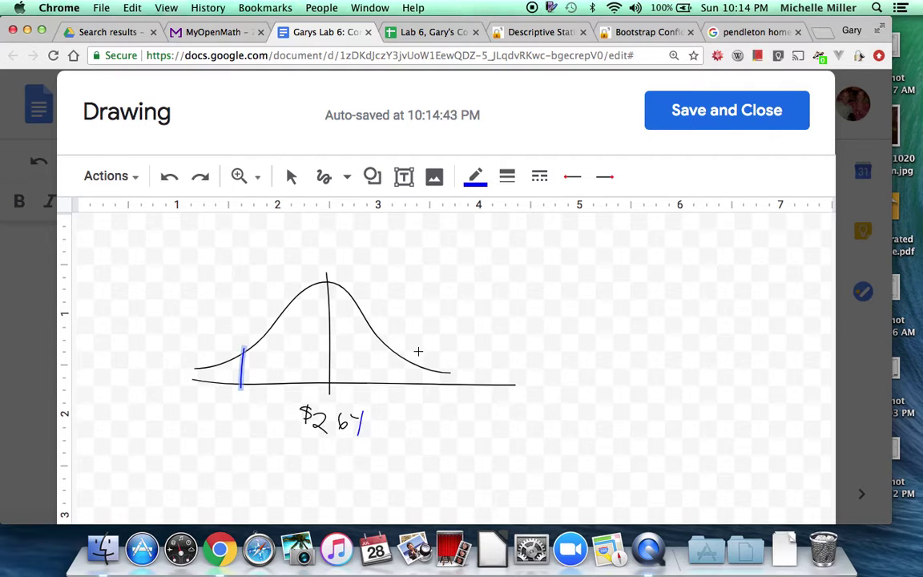
{"action": "left_click_drag", "start_coordinate": [420, 352], "coordinate": [420, 386]}
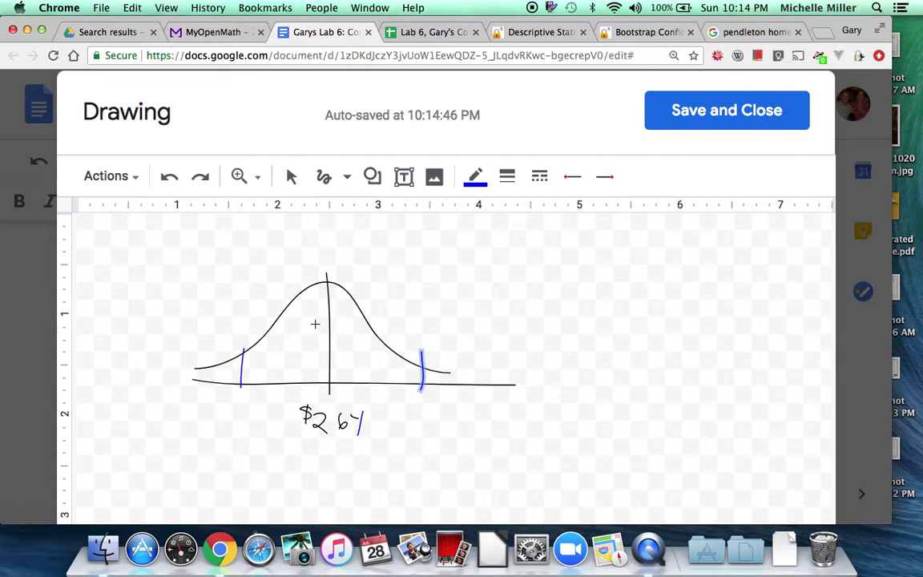
Step: Write 90% in the curve's middle and 5% beside each tail, then check StatKey's bounds
{"action": "mouse_move", "coordinate": [304, 325]}
{"action": "left_mouse_down"}
{"action": "mouse_move", "coordinate": [317, 325]}
{"action": "mouse_move", "coordinate": [314, 348]}
{"action": "mouse_move", "coordinate": [315, 331]}
{"action": "left_mouse_up"}
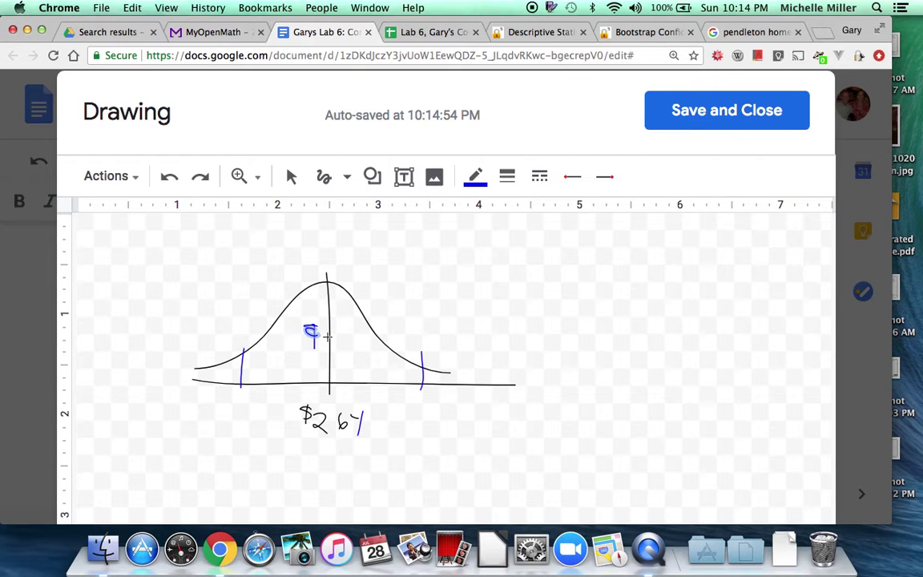
{"action": "key", "text": "super+z"}
{"action": "key", "text": "super+z"}
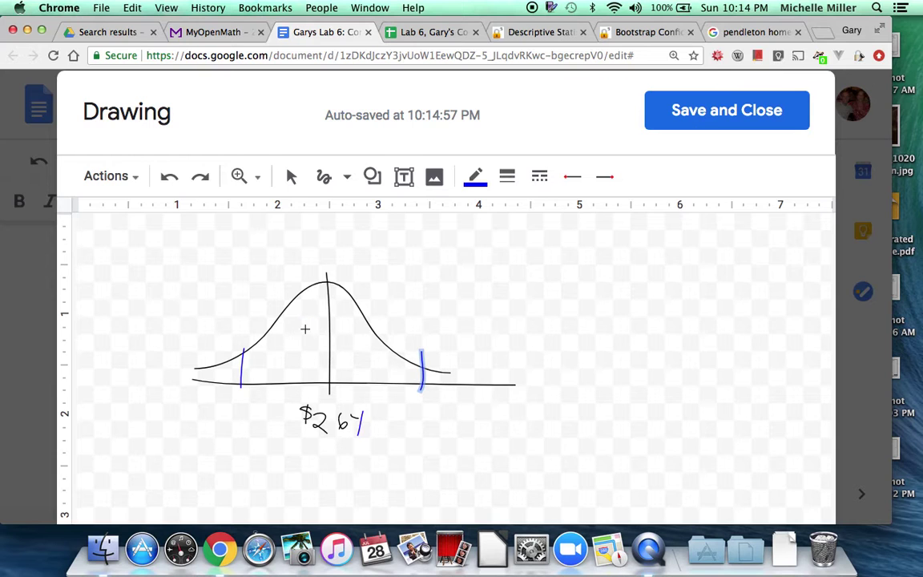
{"action": "mouse_move", "coordinate": [306, 329]}
{"action": "left_mouse_down"}
{"action": "mouse_move", "coordinate": [290, 335]}
{"action": "mouse_move", "coordinate": [301, 337]}
{"action": "mouse_move", "coordinate": [304, 325]}
{"action": "mouse_move", "coordinate": [304, 350]}
{"action": "mouse_move", "coordinate": [321, 333]}
{"action": "mouse_move", "coordinate": [328, 346]}
{"action": "mouse_move", "coordinate": [324, 331]}
{"action": "mouse_move", "coordinate": [348, 336]}
{"action": "mouse_move", "coordinate": [346, 348]}
{"action": "left_mouse_up"}
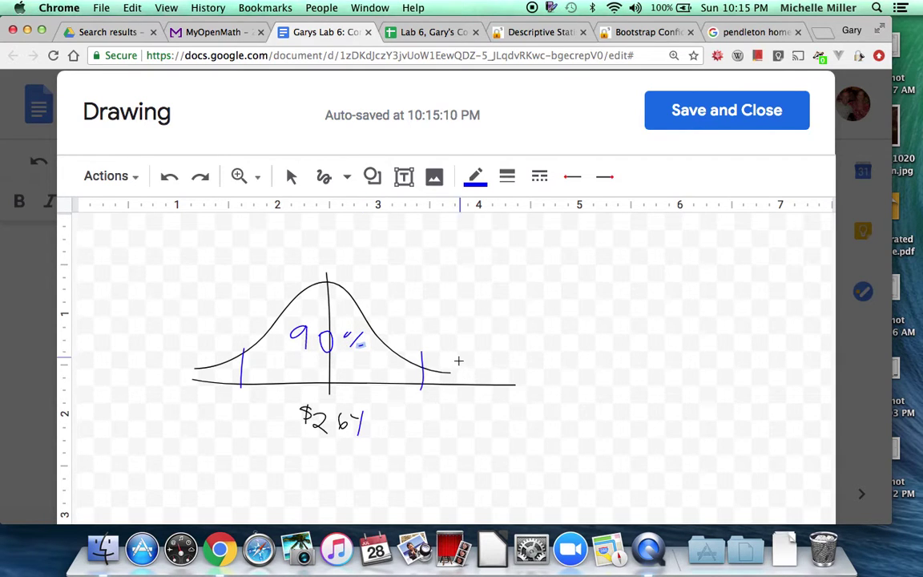
{"action": "mouse_move", "coordinate": [460, 357]}
{"action": "left_mouse_down"}
{"action": "mouse_move", "coordinate": [458, 371]}
{"action": "mouse_move", "coordinate": [469, 356]}
{"action": "mouse_move", "coordinate": [484, 370]}
{"action": "mouse_move", "coordinate": [493, 365]}
{"action": "mouse_move", "coordinate": [482, 370]}
{"action": "left_mouse_up"}
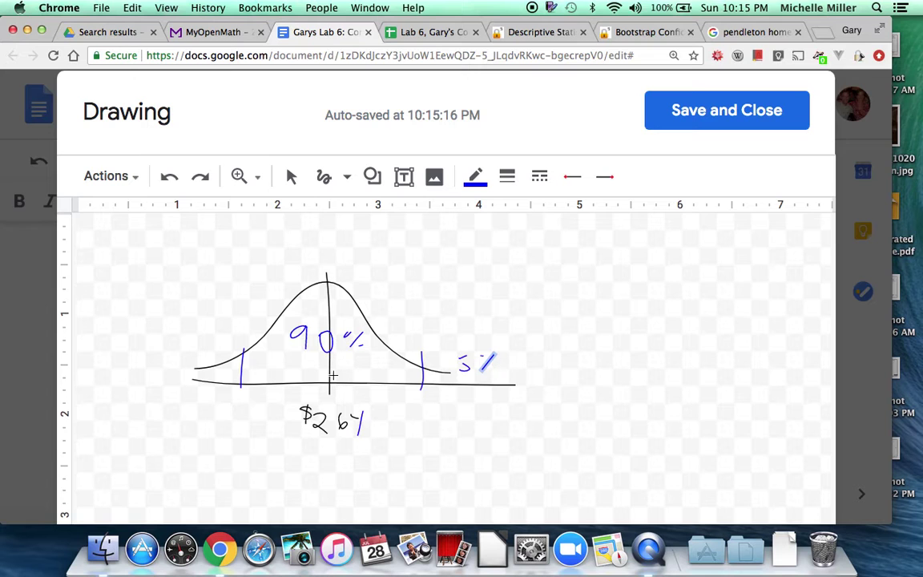
{"action": "left_click_drag", "start_coordinate": [492, 364], "coordinate": [492, 374]}
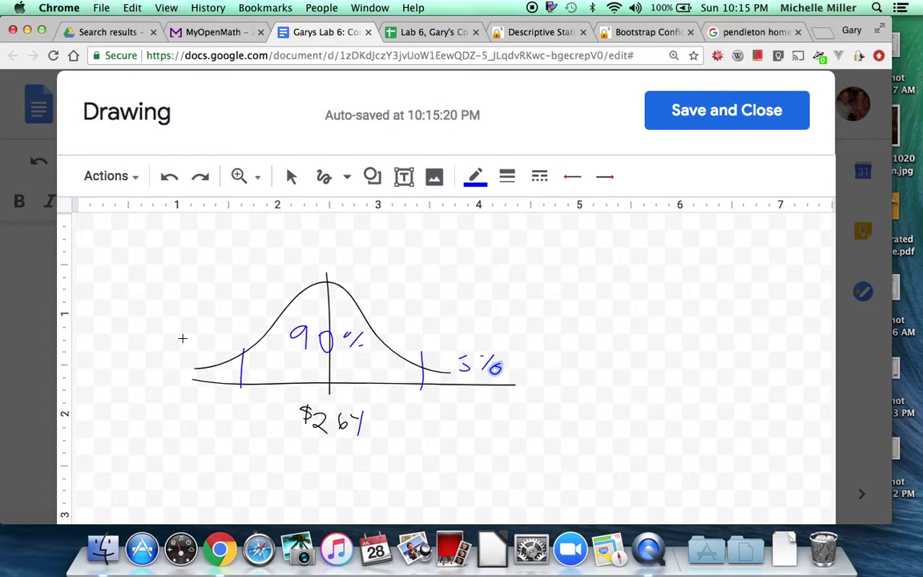
{"action": "mouse_move", "coordinate": [183, 339]}
{"action": "left_mouse_down"}
{"action": "mouse_move", "coordinate": [177, 354]}
{"action": "mouse_move", "coordinate": [222, 349]}
{"action": "left_mouse_up"}
{"action": "left_click", "coordinate": [206, 340]}
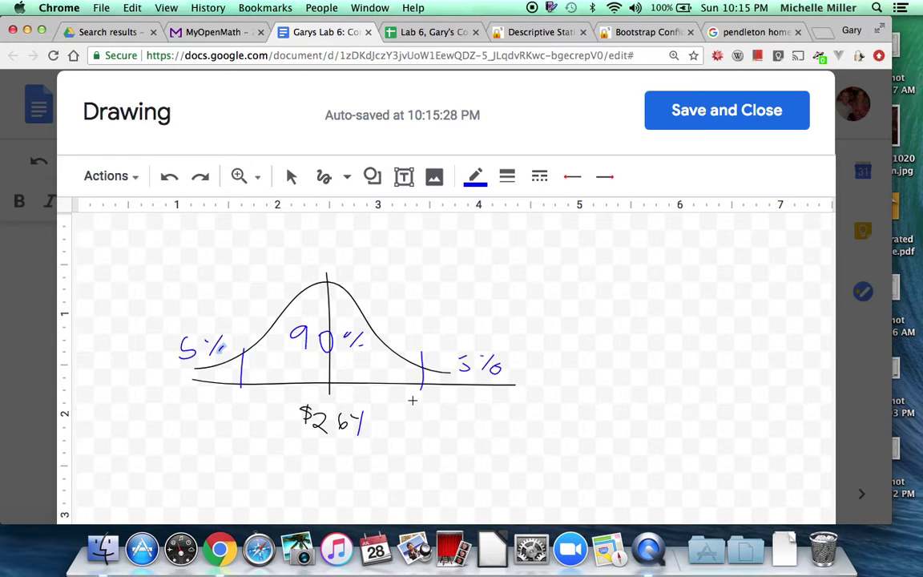
{"action": "left_click_drag", "start_coordinate": [458, 358], "coordinate": [468, 357]}
{"action": "left_click", "coordinate": [617, 32]}
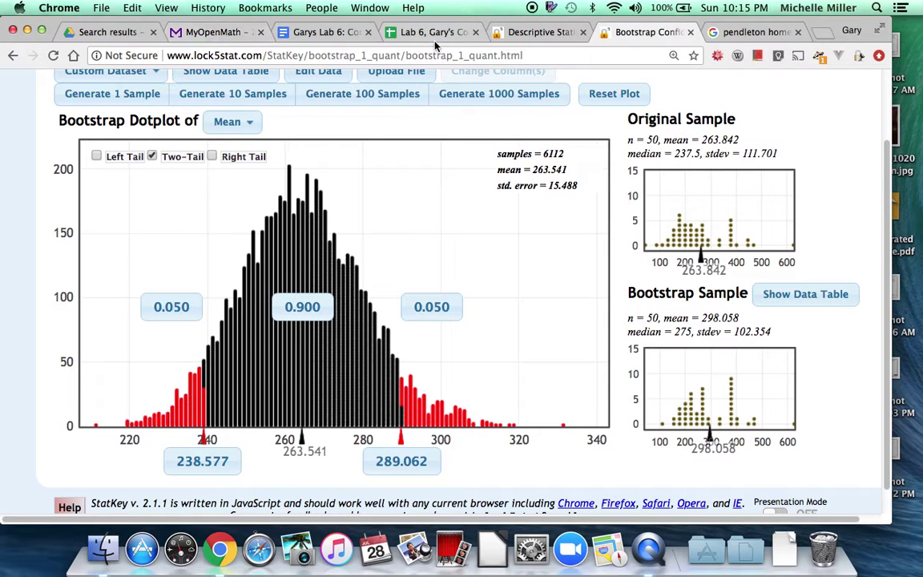
{"action": "left_click", "coordinate": [311, 33]}
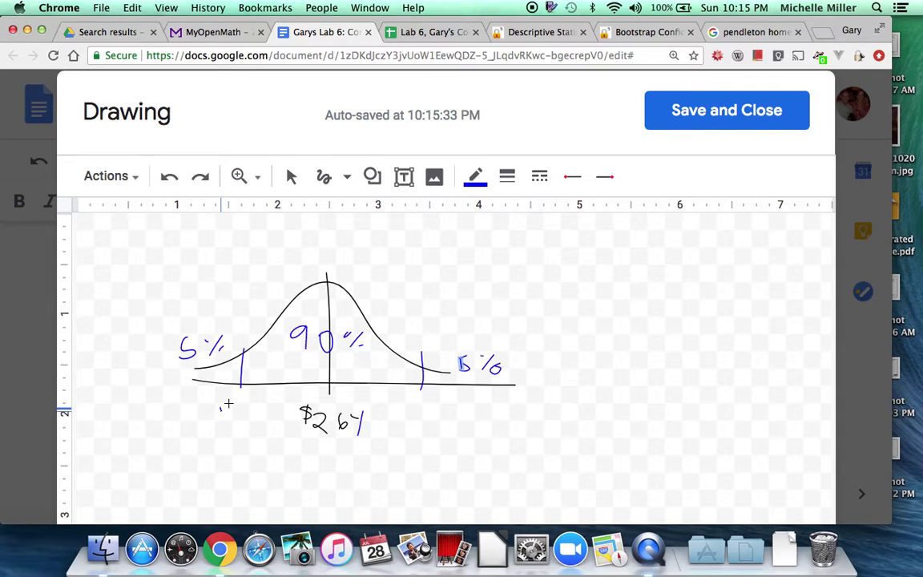
Step: Handwrite blue $239 under the left tick and $289 under the right tick
{"action": "mouse_move", "coordinate": [223, 407]}
{"action": "left_mouse_down"}
{"action": "mouse_move", "coordinate": [233, 427]}
{"action": "mouse_move", "coordinate": [247, 410]}
{"action": "mouse_move", "coordinate": [241, 430]}
{"action": "left_mouse_up"}
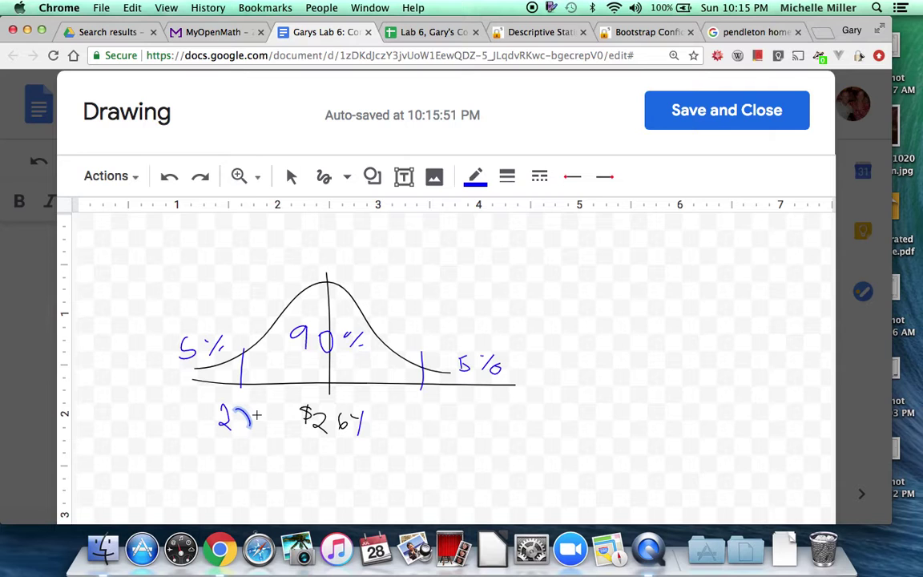
{"action": "key", "text": "super+z"}
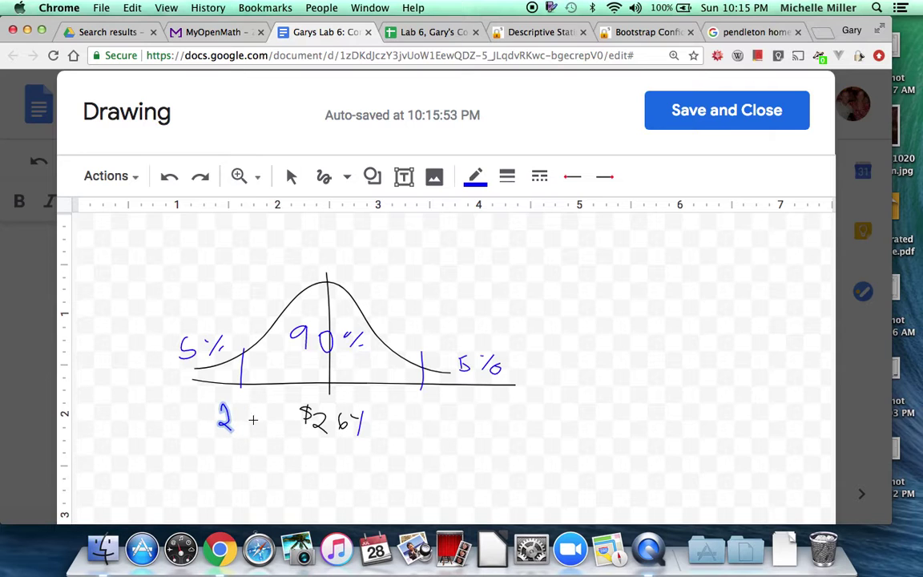
{"action": "mouse_move", "coordinate": [239, 409]}
{"action": "left_mouse_down"}
{"action": "mouse_move", "coordinate": [251, 410]}
{"action": "mouse_move", "coordinate": [242, 428]}
{"action": "left_mouse_up"}
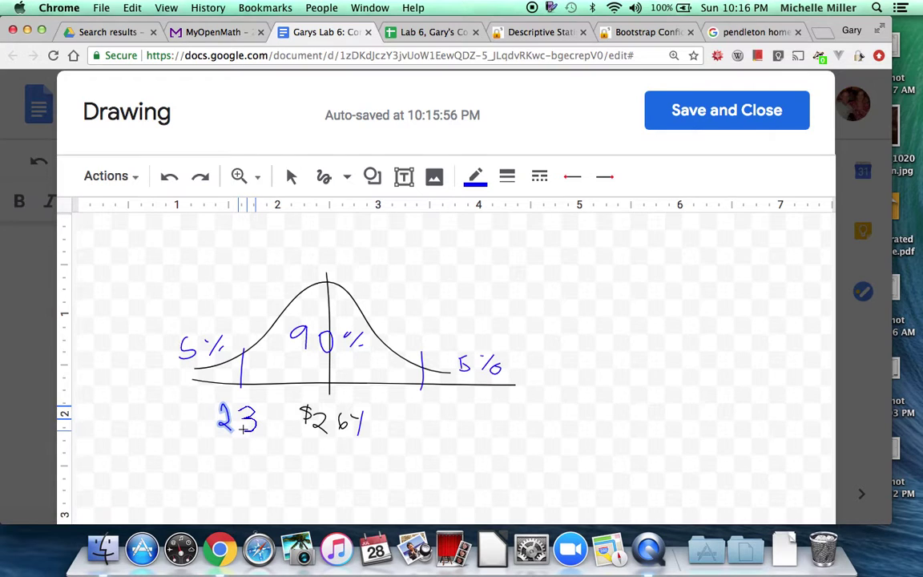
{"action": "mouse_move", "coordinate": [263, 415]}
{"action": "left_mouse_down"}
{"action": "mouse_move", "coordinate": [271, 409]}
{"action": "mouse_move", "coordinate": [269, 432]}
{"action": "left_mouse_up"}
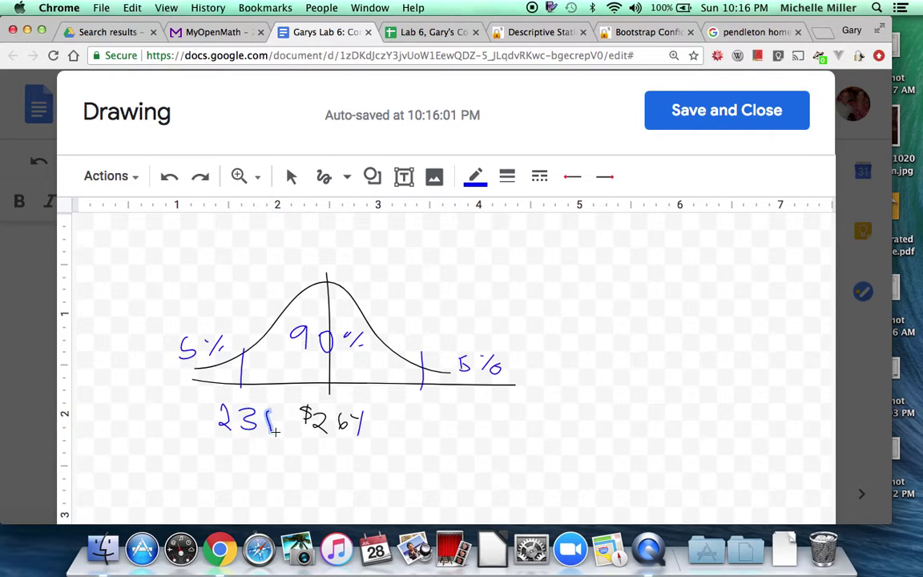
{"action": "key", "text": "super+z"}
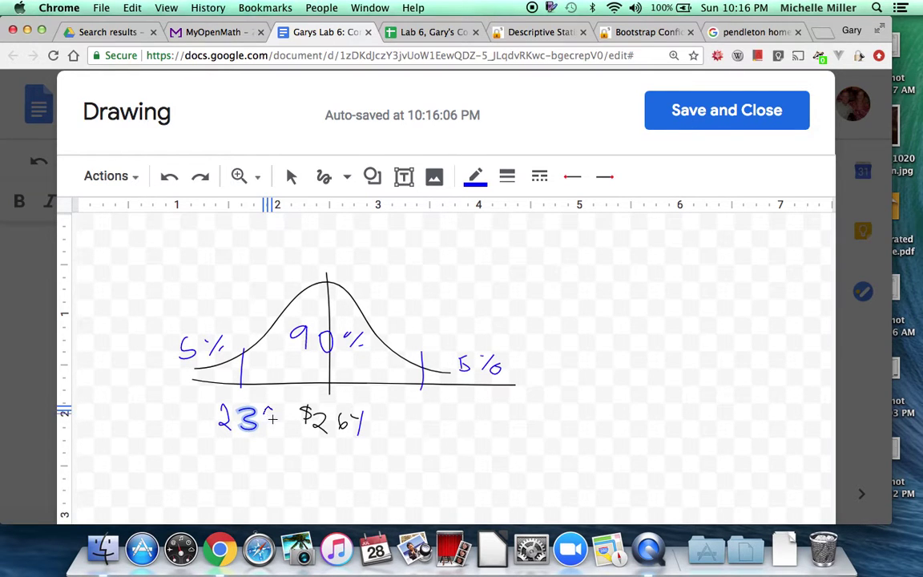
{"action": "mouse_move", "coordinate": [275, 410]}
{"action": "left_mouse_down"}
{"action": "mouse_move", "coordinate": [268, 420]}
{"action": "mouse_move", "coordinate": [282, 411]}
{"action": "mouse_move", "coordinate": [274, 410]}
{"action": "left_mouse_up"}
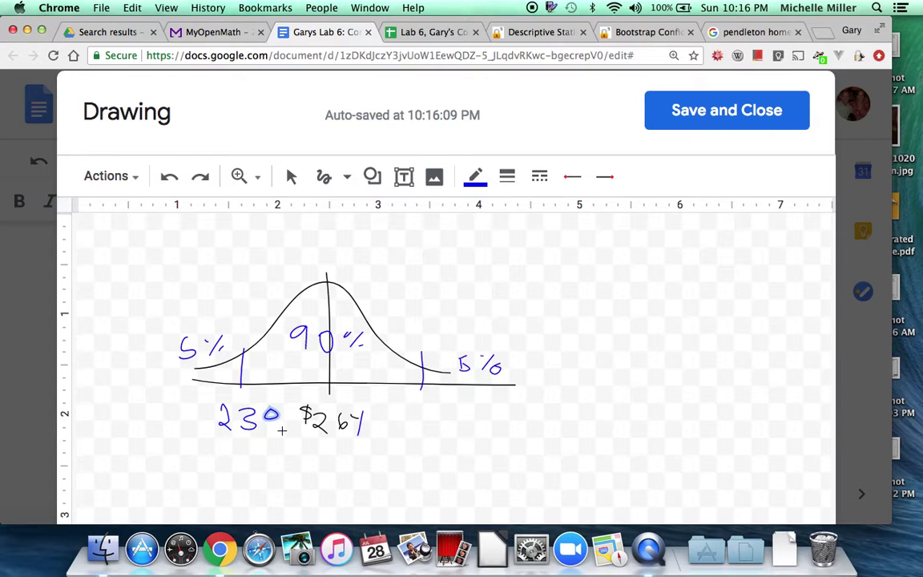
{"action": "left_click_drag", "start_coordinate": [275, 416], "coordinate": [278, 435]}
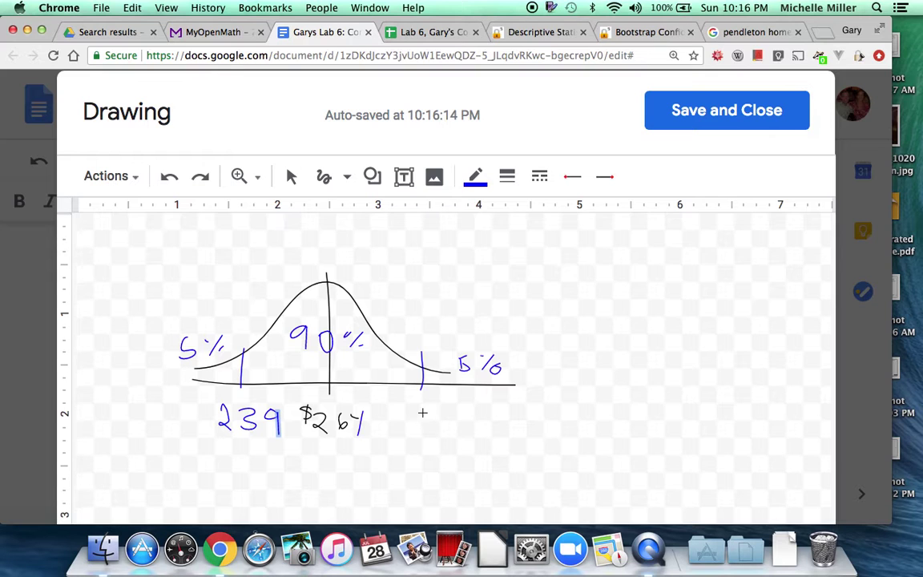
{"action": "mouse_move", "coordinate": [412, 414]}
{"action": "left_mouse_down"}
{"action": "mouse_move", "coordinate": [426, 412]}
{"action": "mouse_move", "coordinate": [417, 433]}
{"action": "mouse_move", "coordinate": [448, 421]}
{"action": "mouse_move", "coordinate": [460, 430]}
{"action": "mouse_move", "coordinate": [449, 435]}
{"action": "left_mouse_up"}
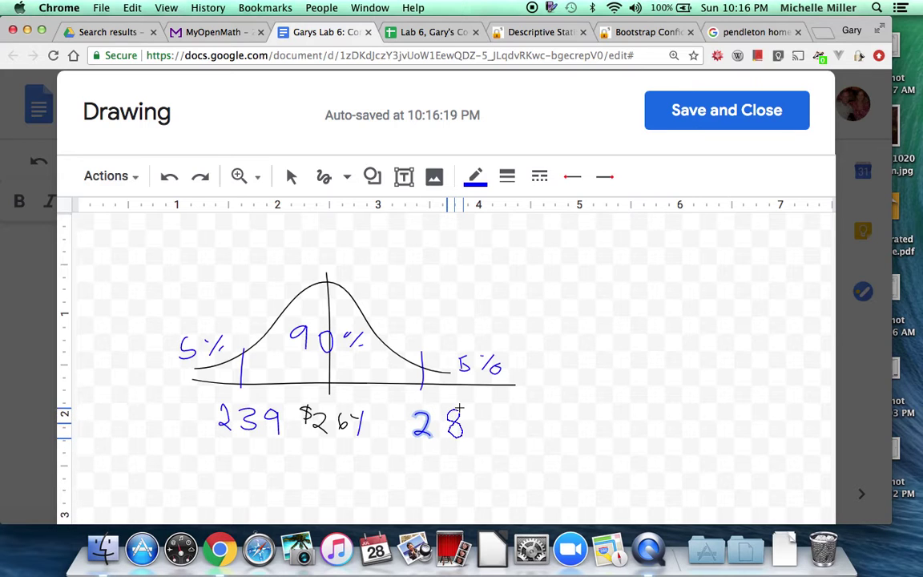
{"action": "left_click_drag", "start_coordinate": [474, 415], "coordinate": [482, 437]}
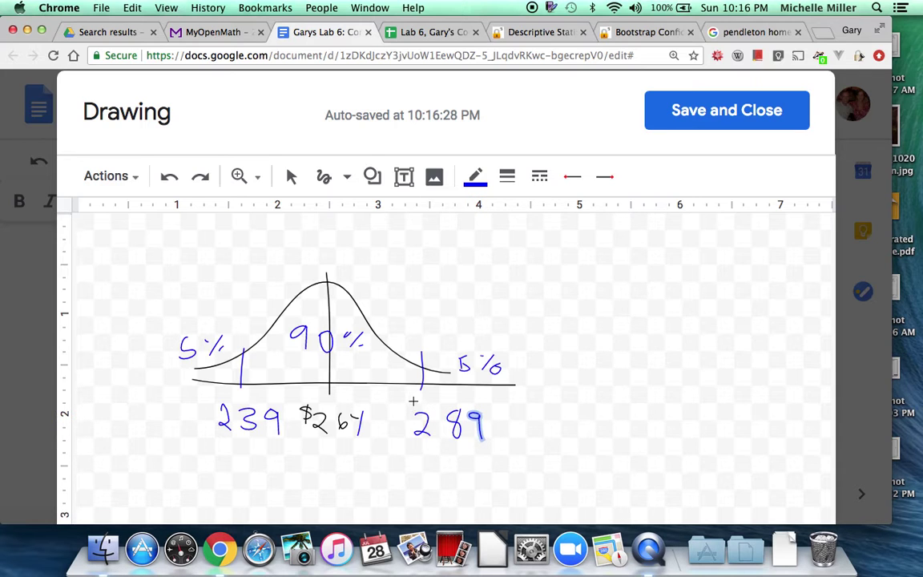
{"action": "left_click_drag", "start_coordinate": [411, 399], "coordinate": [408, 418]}
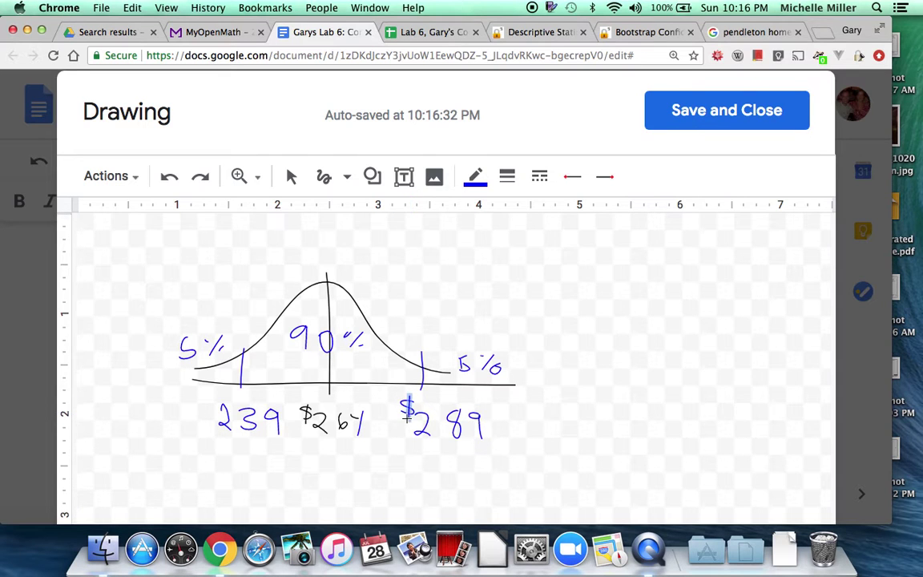
{"action": "mouse_move", "coordinate": [219, 397]}
{"action": "left_mouse_down"}
{"action": "mouse_move", "coordinate": [204, 406]}
{"action": "mouse_move", "coordinate": [215, 399]}
{"action": "mouse_move", "coordinate": [209, 424]}
{"action": "left_mouse_up"}
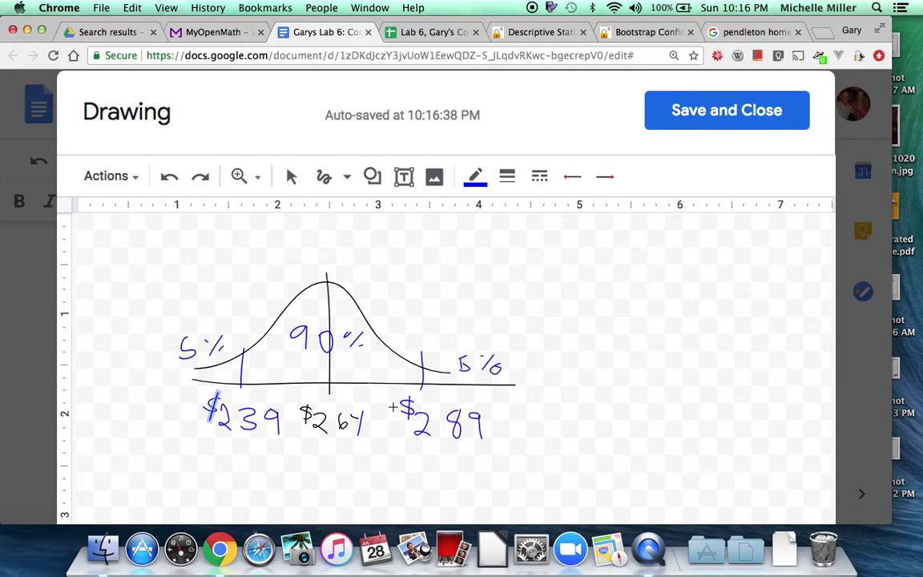
Step: Switch the pen to red, draw a brace from $264 to $289 and write $25 below
{"action": "left_click", "coordinate": [475, 177]}
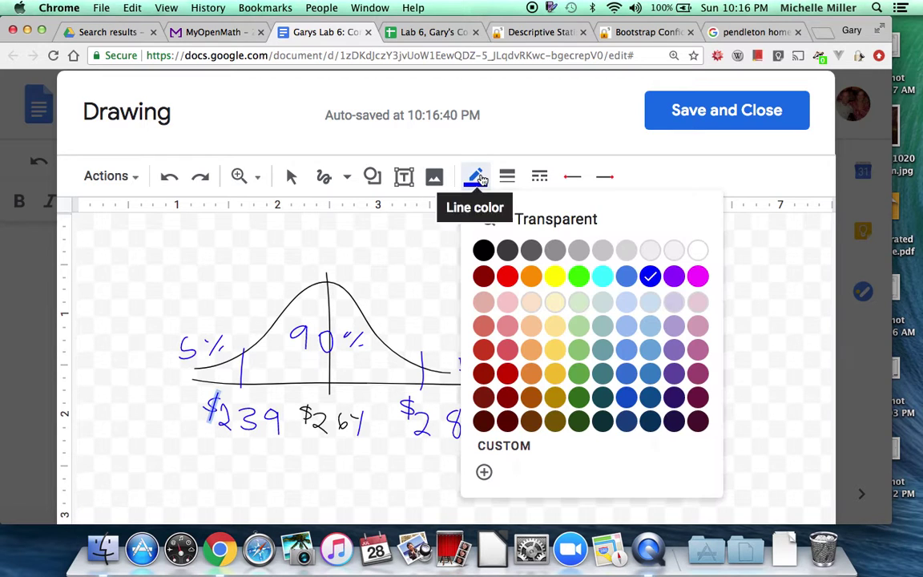
{"action": "left_click", "coordinate": [507, 276]}
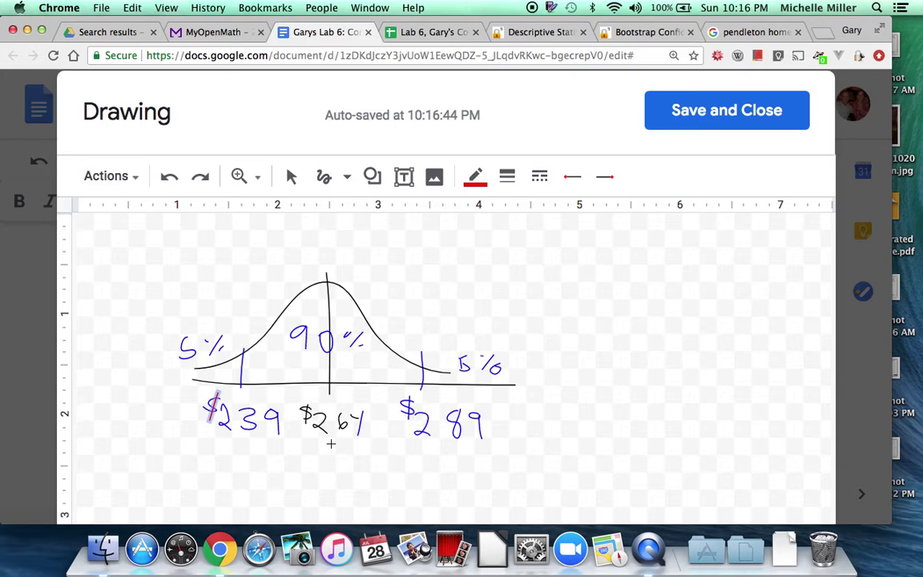
{"action": "mouse_move", "coordinate": [330, 443]}
{"action": "left_mouse_down"}
{"action": "mouse_move", "coordinate": [341, 463]}
{"action": "mouse_move", "coordinate": [422, 458]}
{"action": "mouse_move", "coordinate": [433, 440]}
{"action": "mouse_move", "coordinate": [438, 450]}
{"action": "left_mouse_up"}
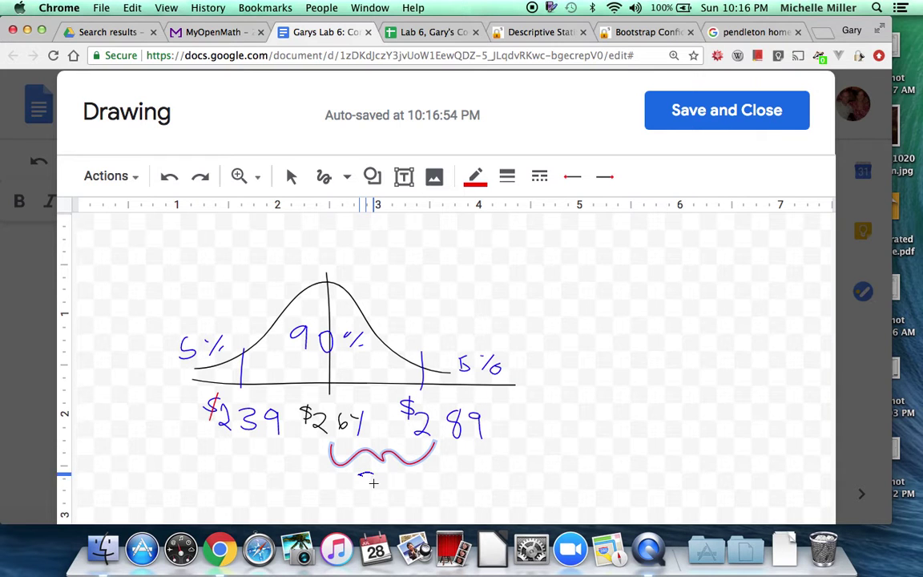
{"action": "mouse_move", "coordinate": [373, 472]}
{"action": "left_mouse_down"}
{"action": "mouse_move", "coordinate": [358, 484]}
{"action": "mouse_move", "coordinate": [365, 497]}
{"action": "mouse_move", "coordinate": [389, 487]}
{"action": "mouse_move", "coordinate": [403, 493]}
{"action": "mouse_move", "coordinate": [418, 476]}
{"action": "mouse_move", "coordinate": [409, 485]}
{"action": "mouse_move", "coordinate": [424, 493]}
{"action": "left_mouse_up"}
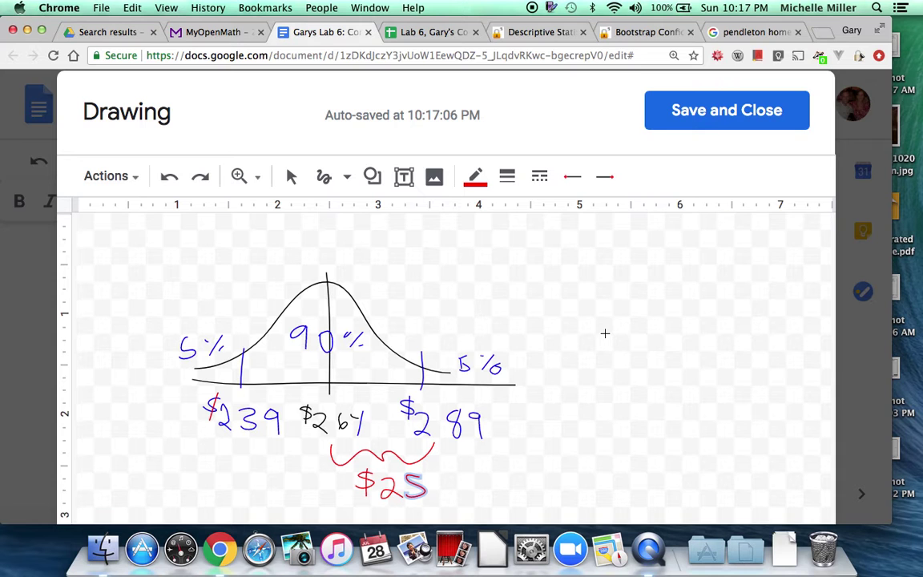
Step: Save the bell-curve drawing into the lab document
{"action": "left_click", "coordinate": [696, 117]}
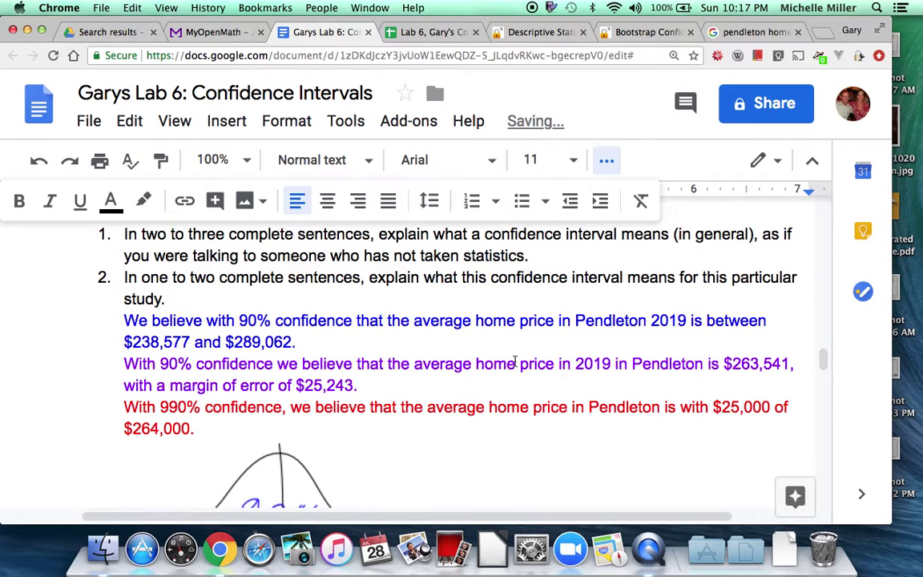
{"action": "scroll", "coordinate": [515, 362], "scroll_direction": "down", "scroll_amount": 4}
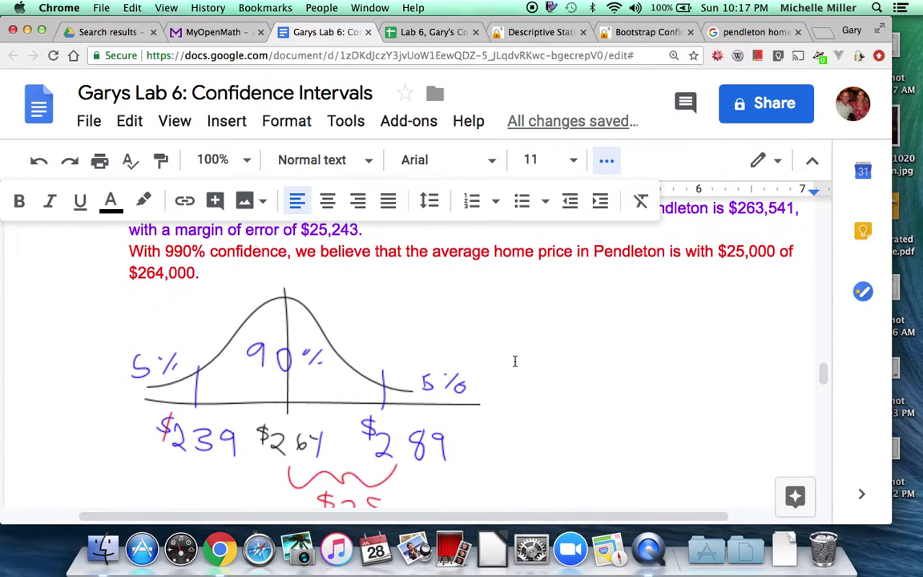
{"action": "scroll", "coordinate": [515, 361], "scroll_direction": "down", "scroll_amount": 3}
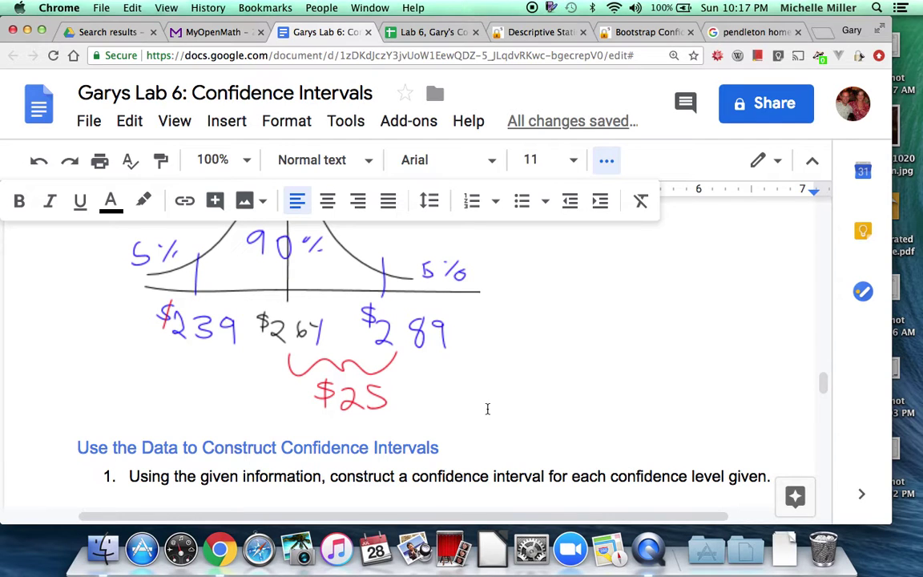
Step: Type '$264 +/- $25' and 'Mean +/- EBM' on new lines below the drawing
{"action": "left_click", "coordinate": [487, 409]}
{"action": "key", "text": "Return"}
{"action": "key", "text": "Return"}
{"action": "key", "text": "Return"}
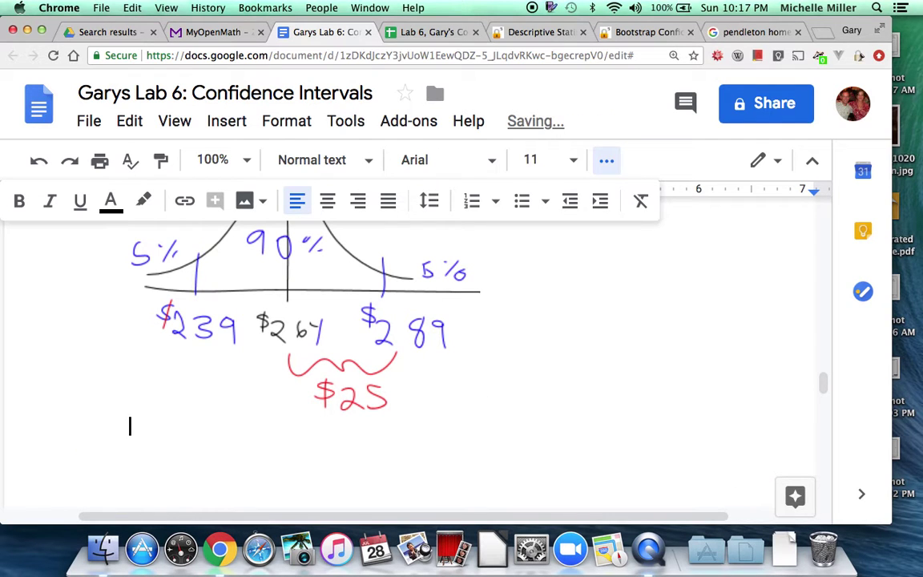
{"action": "type", "text": "$2"}
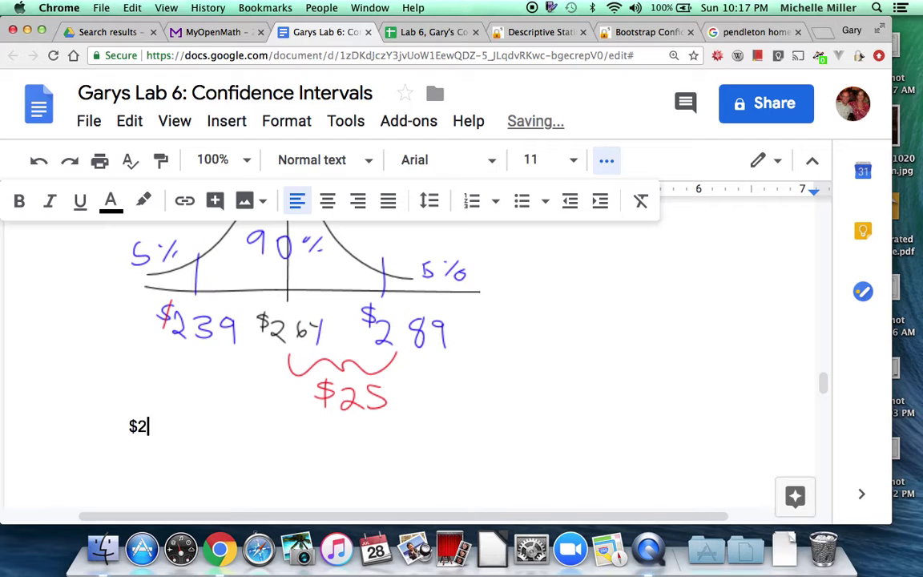
{"action": "type", "text": "64 +/- $25"}
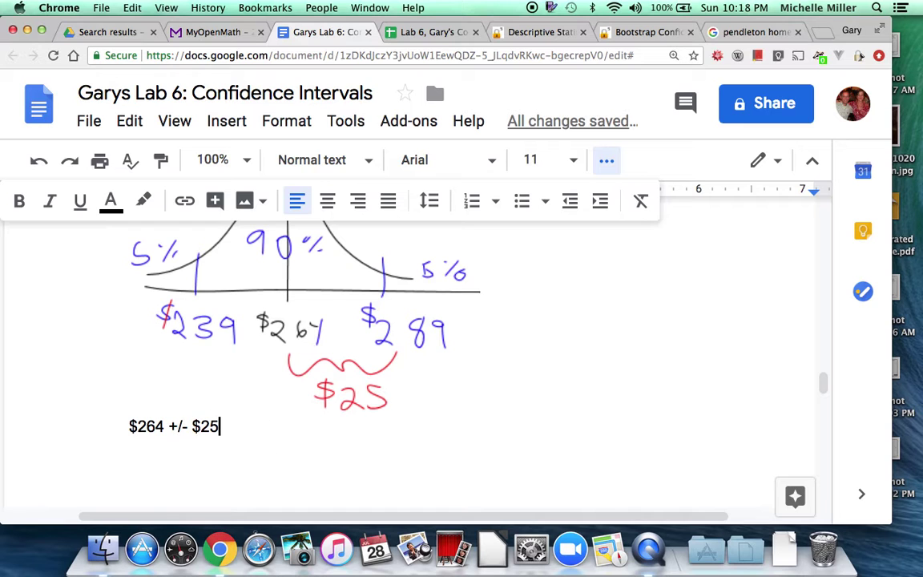
{"action": "key", "text": "Return"}
{"action": "type", "text": "Mea"}
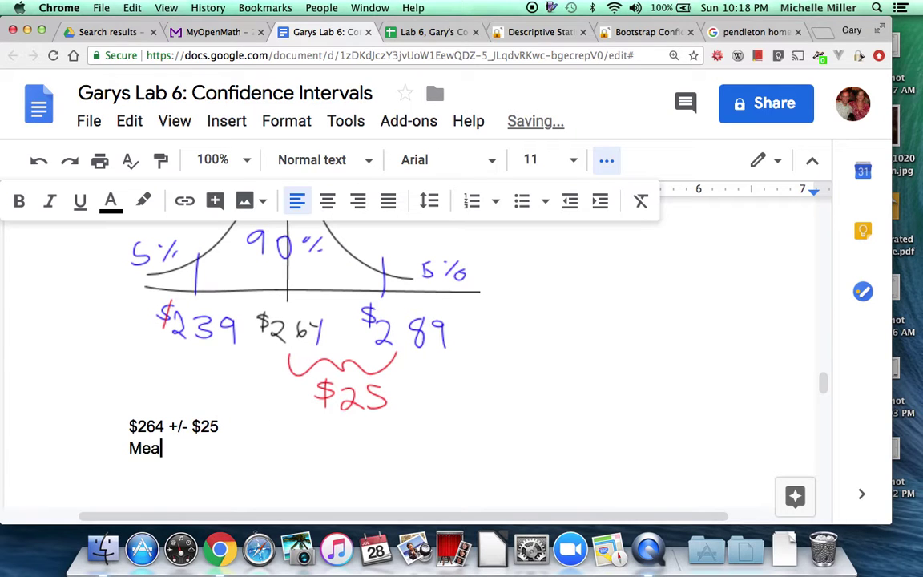
{"action": "type", "text": "n +/- EBM"}
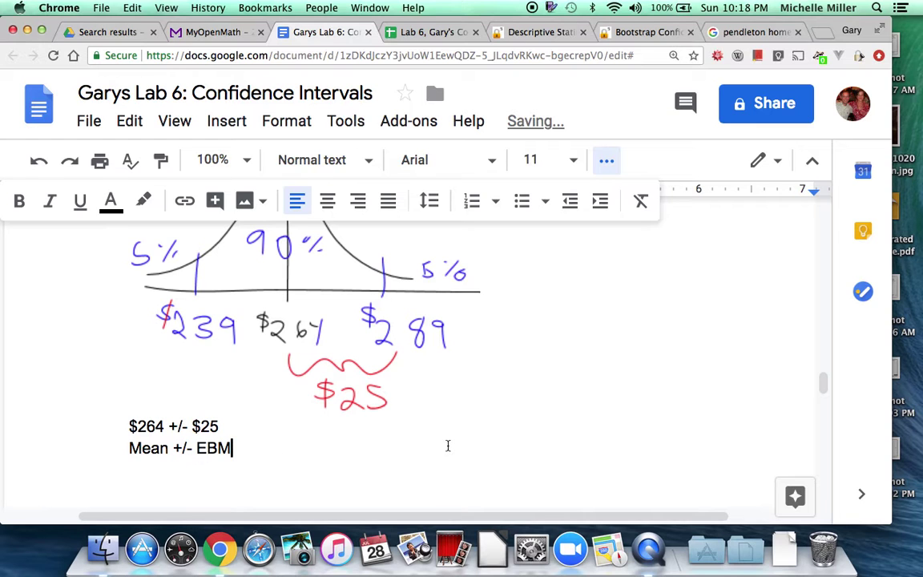
{"action": "scroll", "coordinate": [448, 445], "scroll_direction": "up", "scroll_amount": 6}
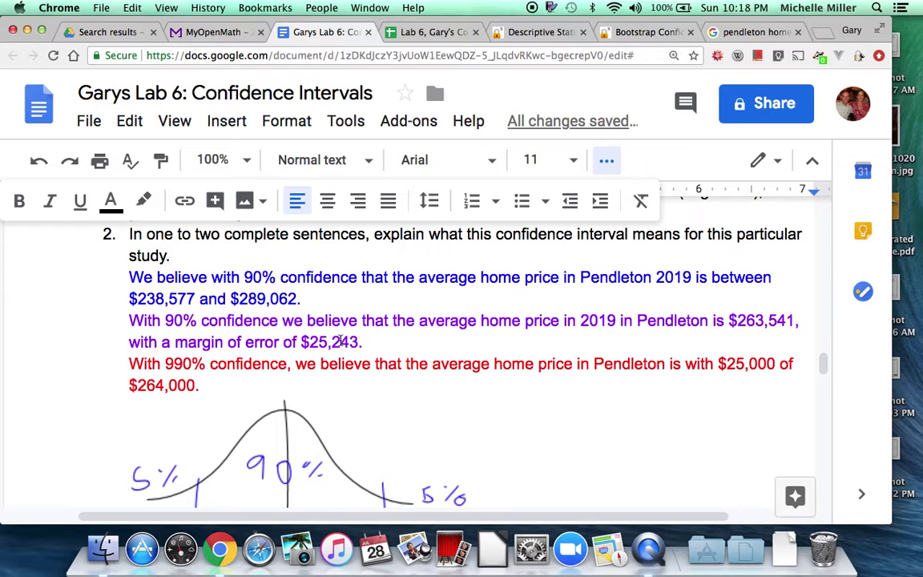
{"action": "left_click", "coordinate": [651, 33]}
Step: Scroll the StatKey page to review the bootstrap dotplot and its 238.577–289.062 interval
{"action": "scroll", "coordinate": [387, 212], "scroll_direction": "up", "scroll_amount": 3}
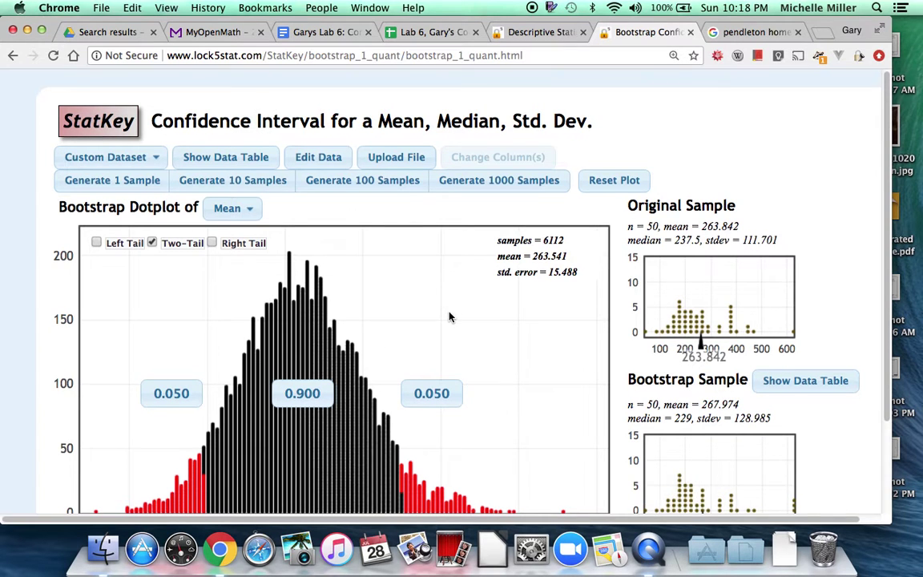
{"action": "scroll", "coordinate": [451, 315], "scroll_direction": "down", "scroll_amount": 3}
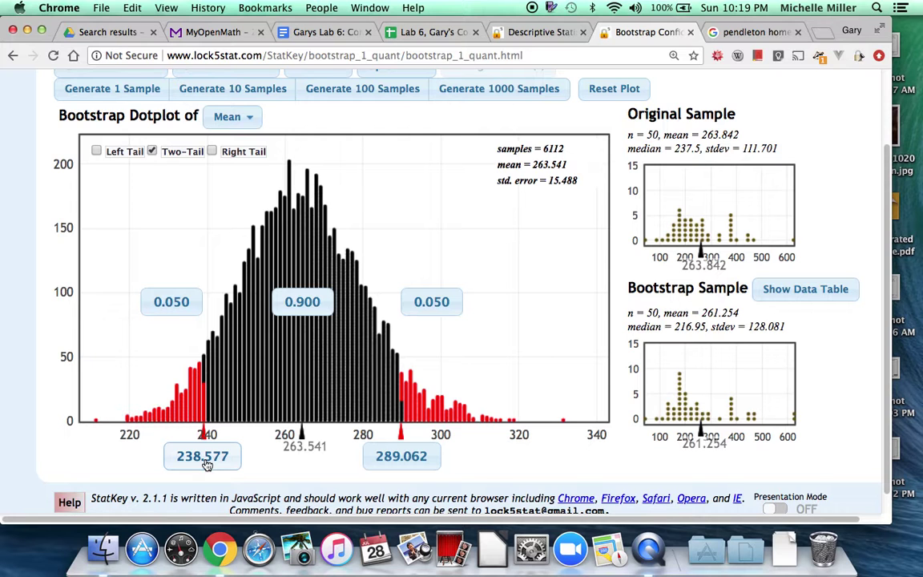
{"action": "scroll", "coordinate": [402, 277], "scroll_direction": "up", "scroll_amount": 3}
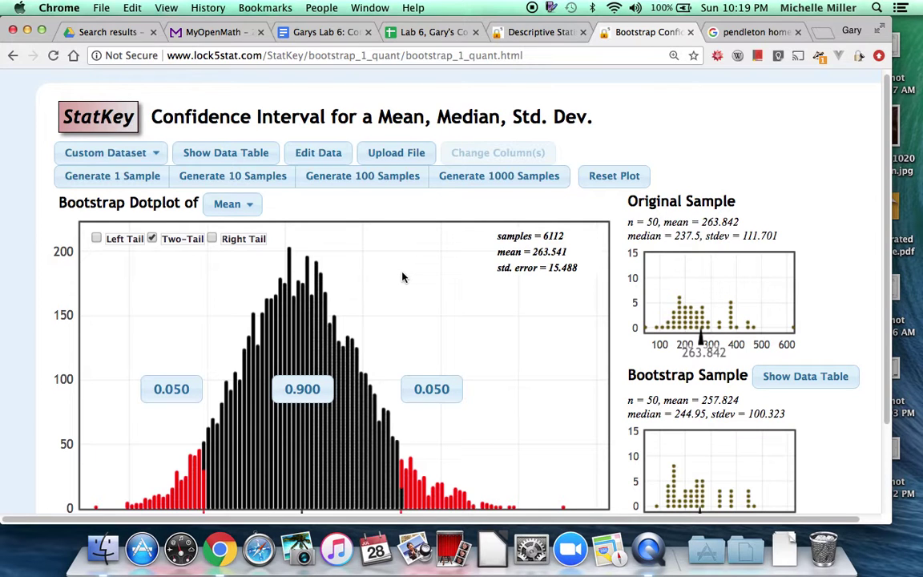
{"action": "scroll", "coordinate": [403, 277], "scroll_direction": "down", "scroll_amount": 1}
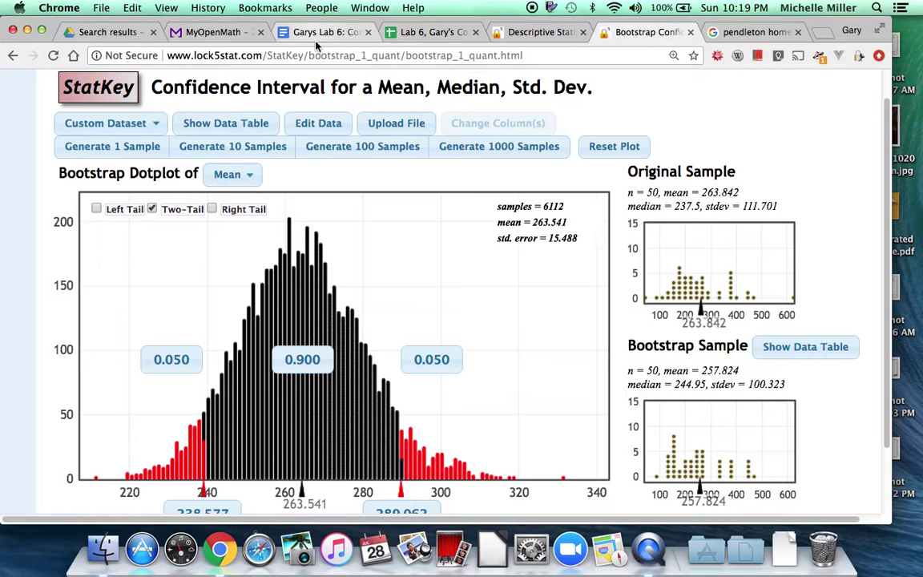
{"action": "left_click", "coordinate": [312, 33]}
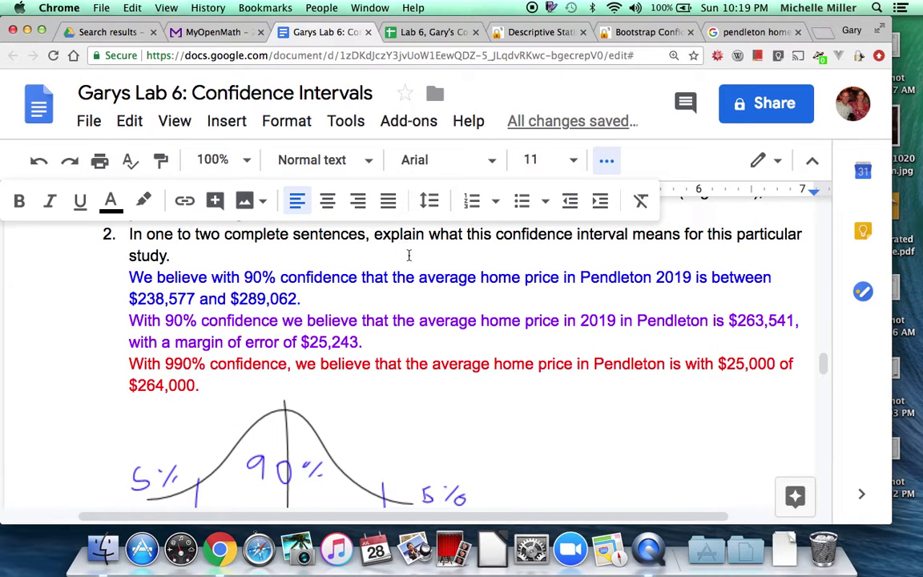
{"action": "scroll", "coordinate": [409, 255], "scroll_direction": "down", "scroll_amount": 4}
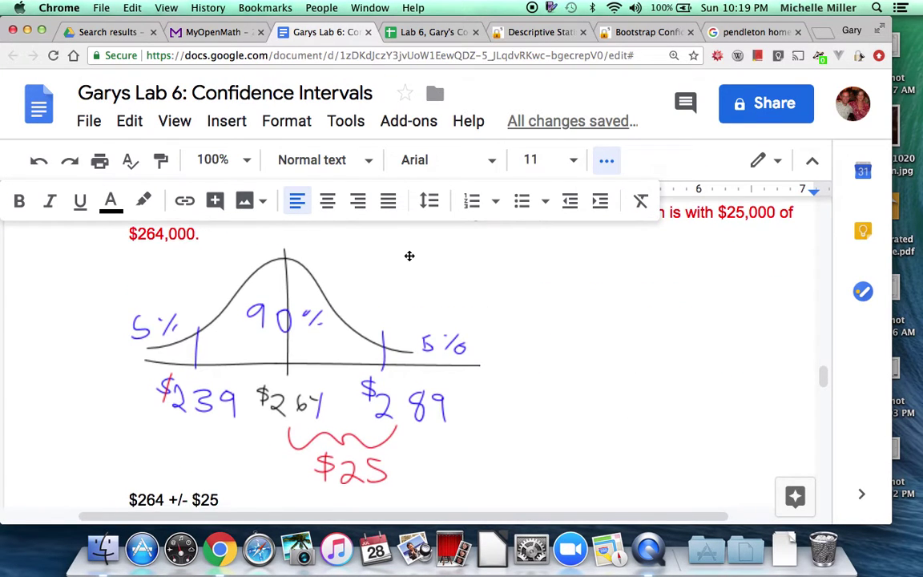
{"action": "scroll", "coordinate": [408, 254], "scroll_direction": "down", "scroll_amount": 5}
{"action": "scroll", "coordinate": [408, 254], "scroll_direction": "down", "scroll_amount": 4}
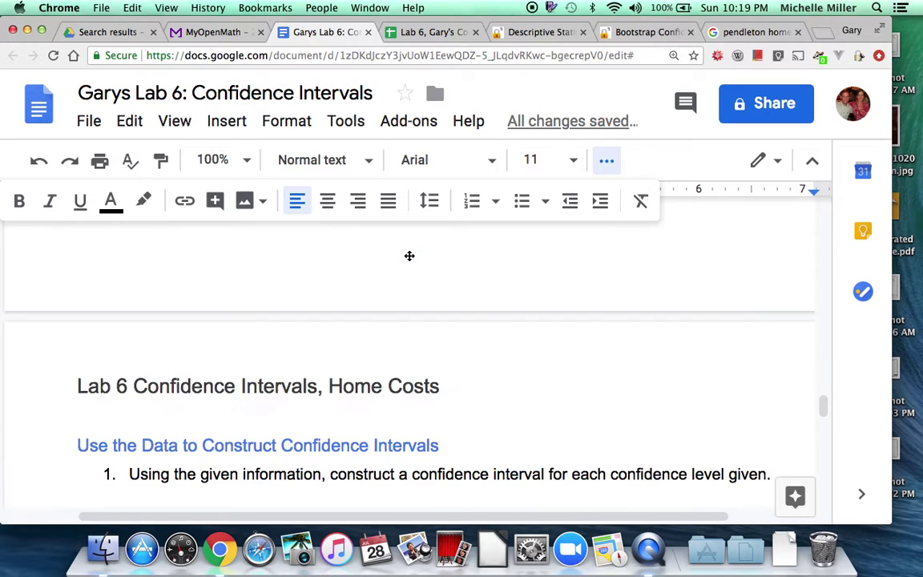
{"action": "scroll", "coordinate": [408, 254], "scroll_direction": "down", "scroll_amount": 6}
{"action": "scroll", "coordinate": [408, 255], "scroll_direction": "down", "scroll_amount": 4}
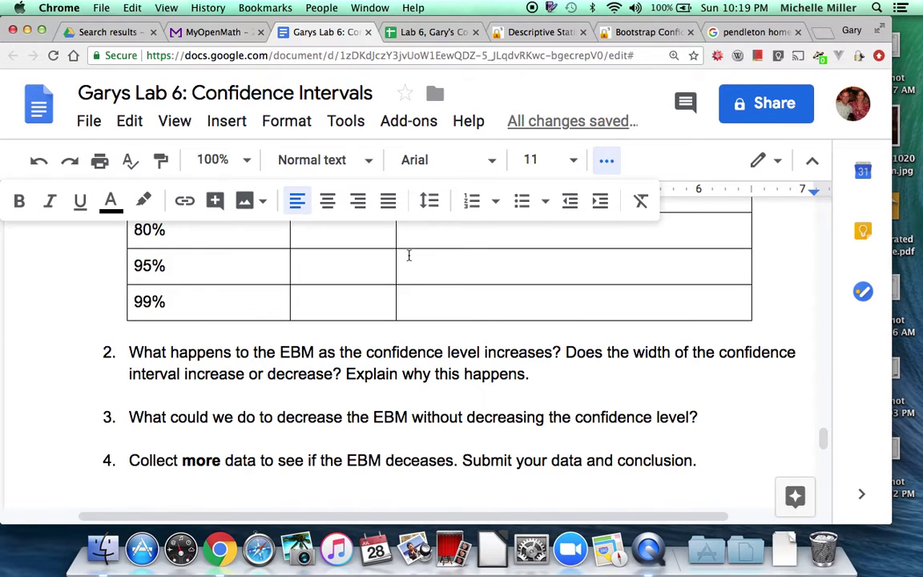
{"action": "scroll", "coordinate": [408, 255], "scroll_direction": "up", "scroll_amount": 4}
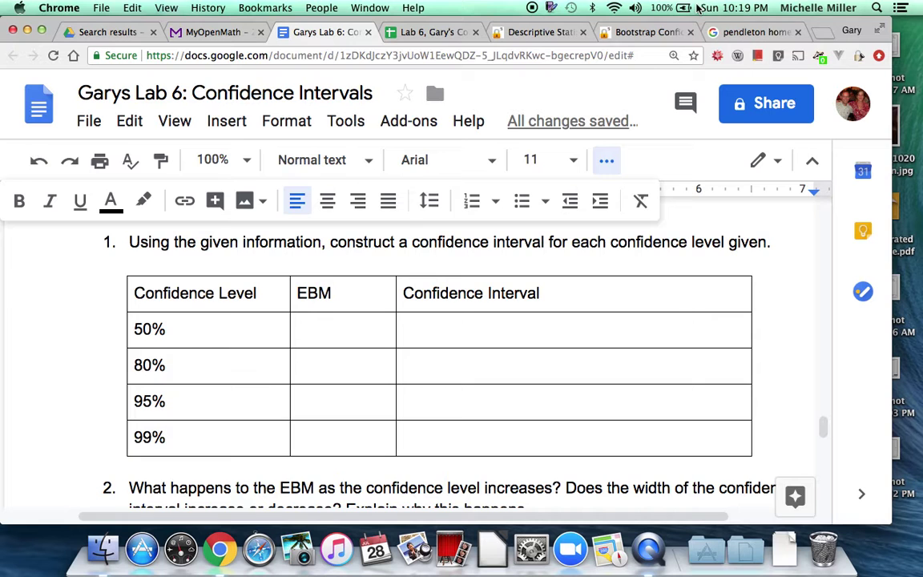
{"action": "left_click", "coordinate": [639, 34]}
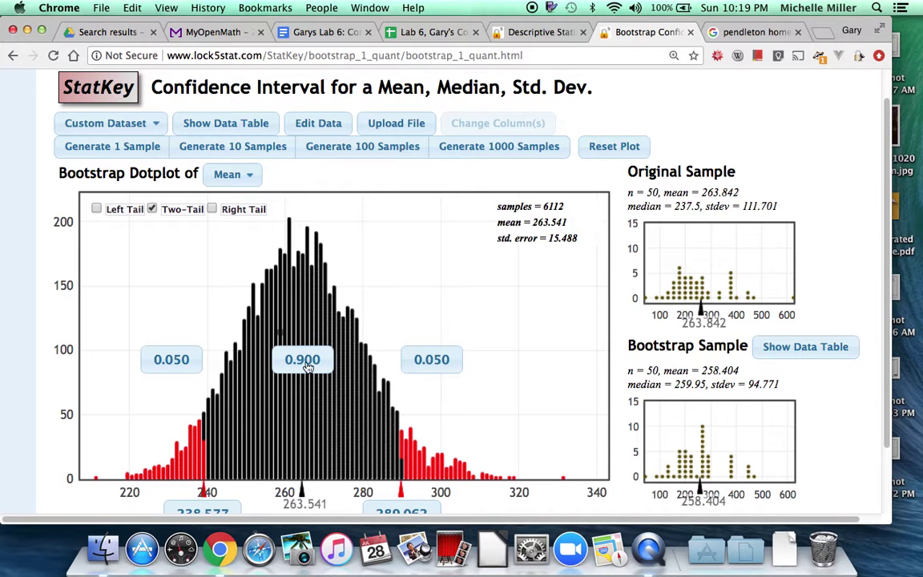
Step: Set the interval's central proportion to 0.99, spanning 225.843 to 305.012
{"action": "left_click", "coordinate": [304, 362]}
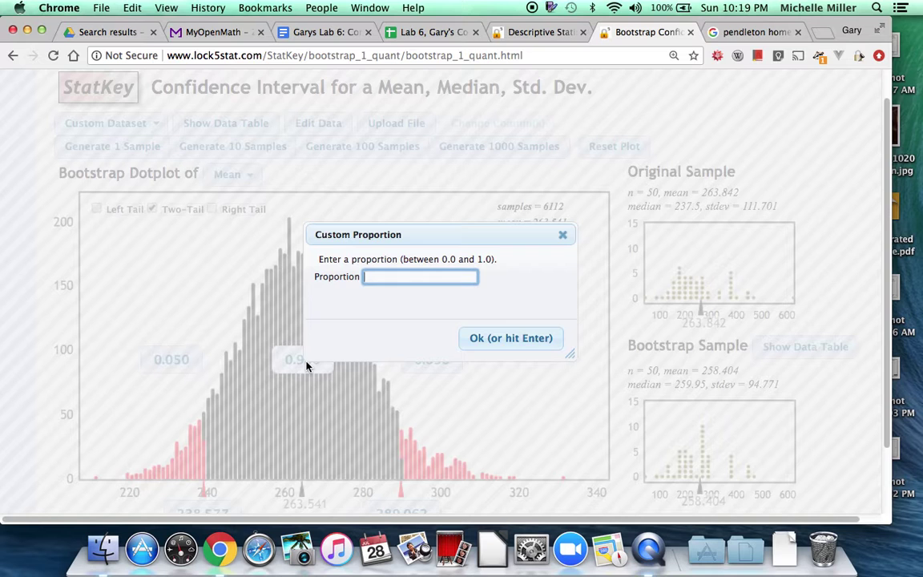
{"action": "type", "text": ".99"}
{"action": "key", "text": "Return"}
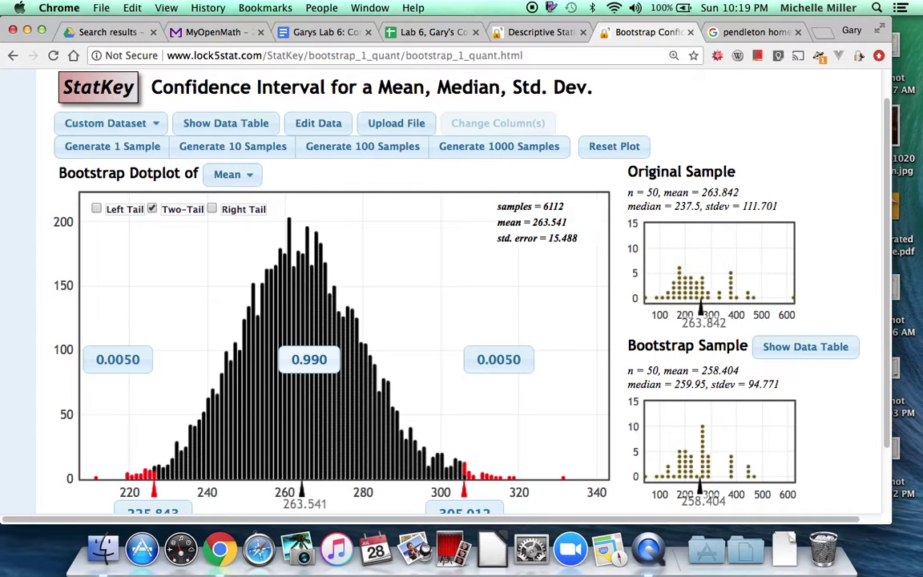
Step: Inspect the bootstrap samples of dots near 275 and 277 and another dot
{"action": "left_click", "coordinate": [347, 316]}
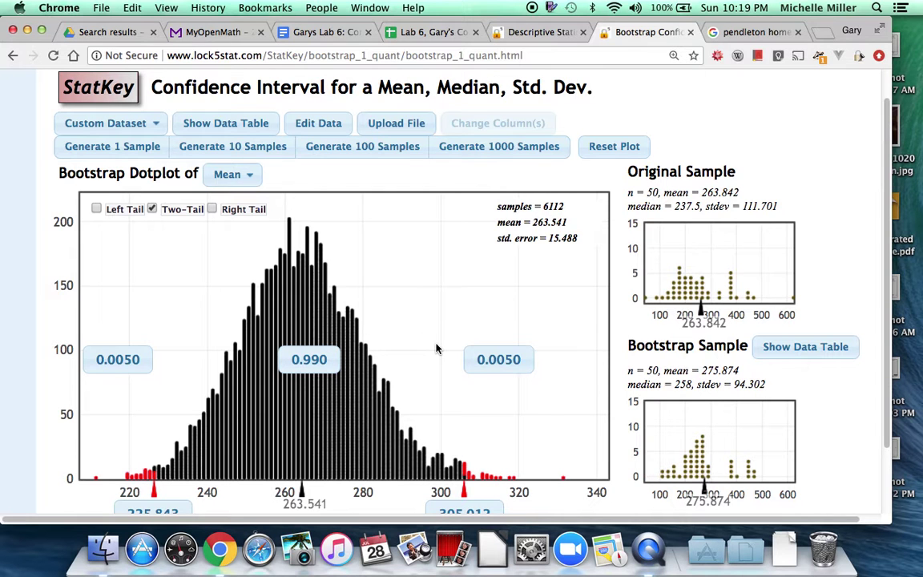
{"action": "scroll", "coordinate": [437, 348], "scroll_direction": "down", "scroll_amount": 2}
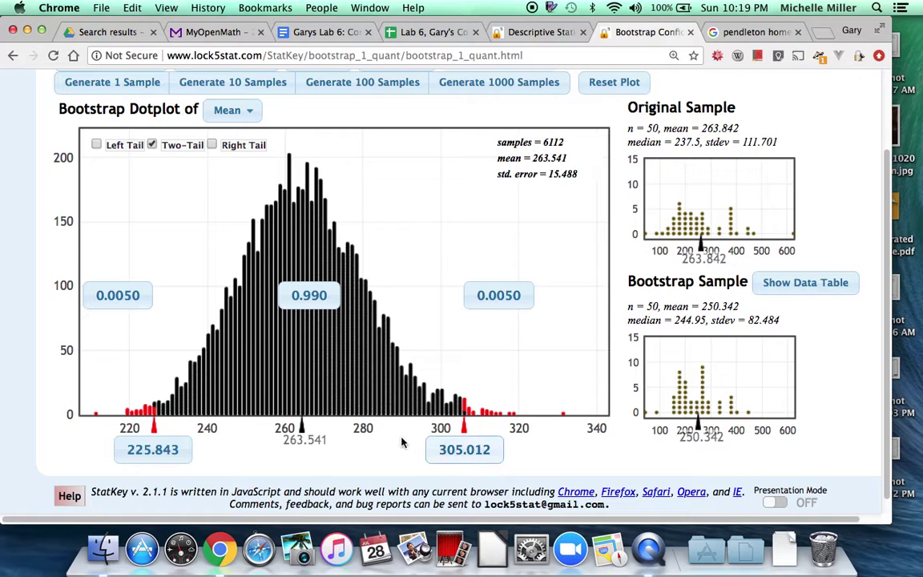
{"action": "left_click", "coordinate": [364, 399]}
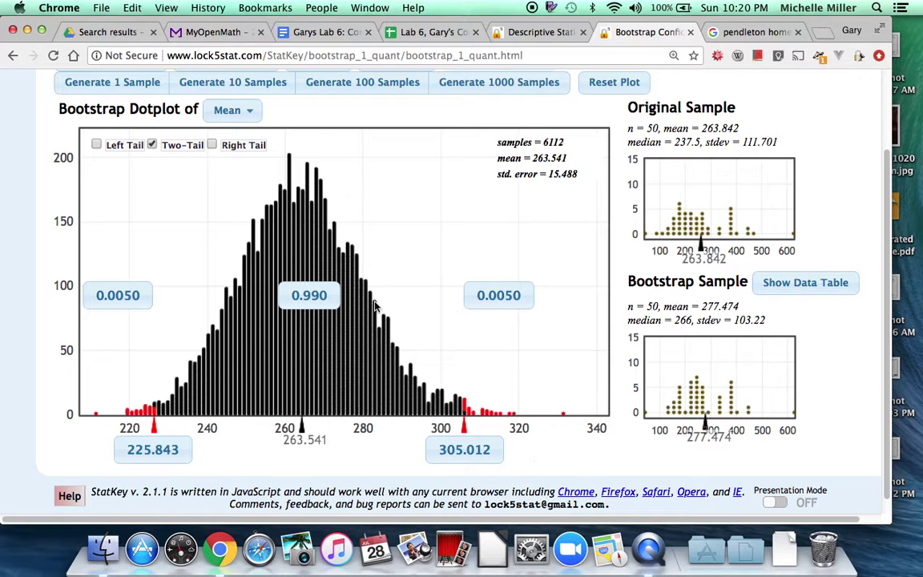
{"action": "left_click", "coordinate": [341, 276]}
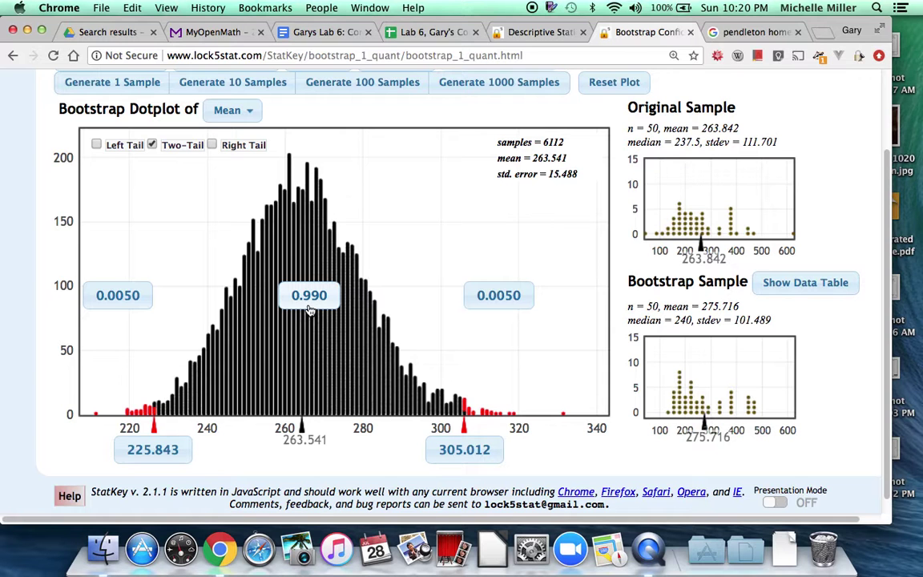
{"action": "left_click", "coordinate": [310, 297]}
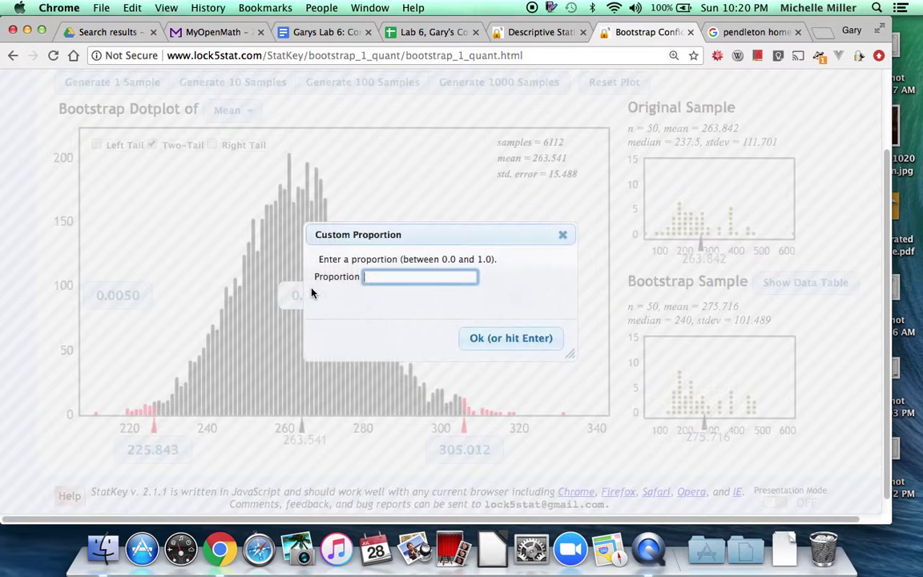
Step: Set the central proportion to 0.5 (252.898 to 273.924) and inspect two dots' samples
{"action": "type", "text": "0.5"}
{"action": "key", "text": "Return"}
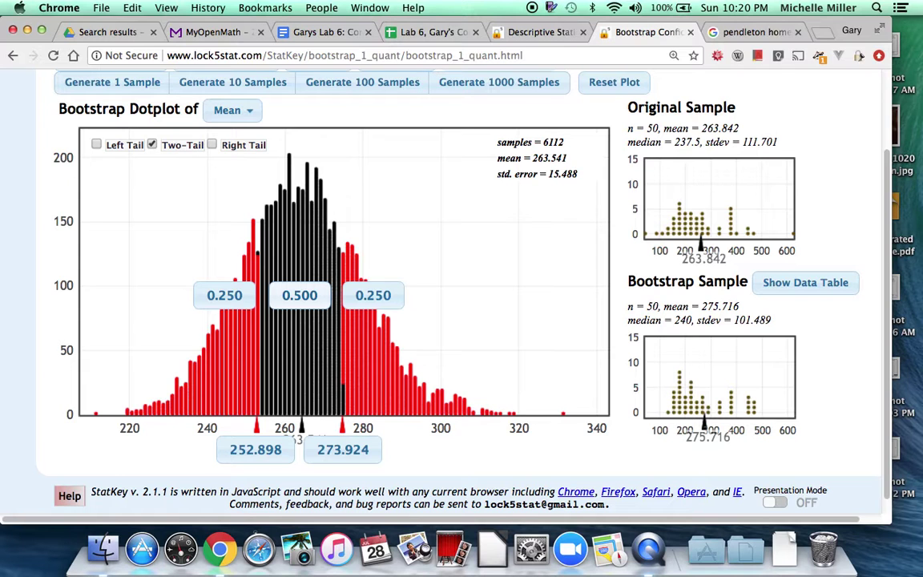
{"action": "left_click", "coordinate": [239, 325]}
{"action": "left_click", "coordinate": [305, 295]}
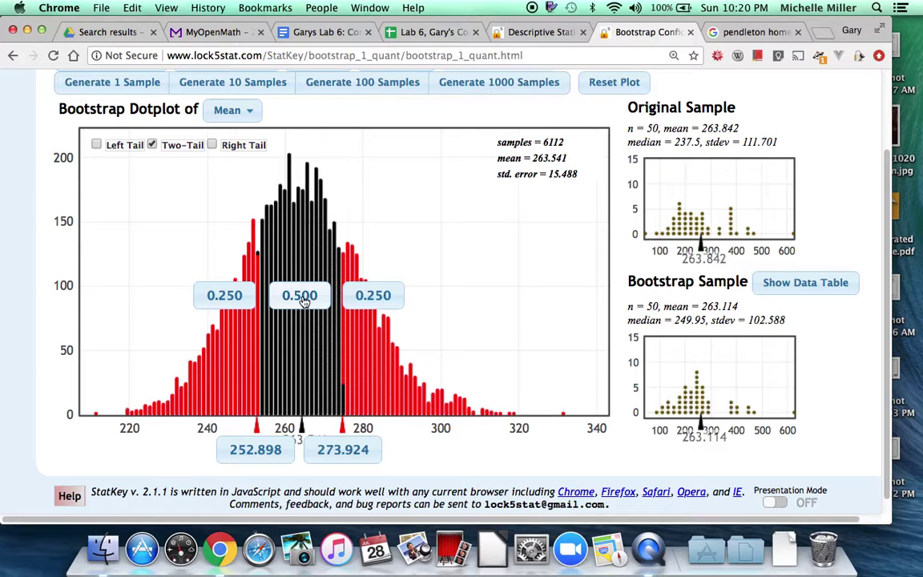
Step: Inspect the samples of lower and central dots, then return to the lab write-up
{"action": "left_click", "coordinate": [299, 408]}
{"action": "left_click", "coordinate": [309, 409]}
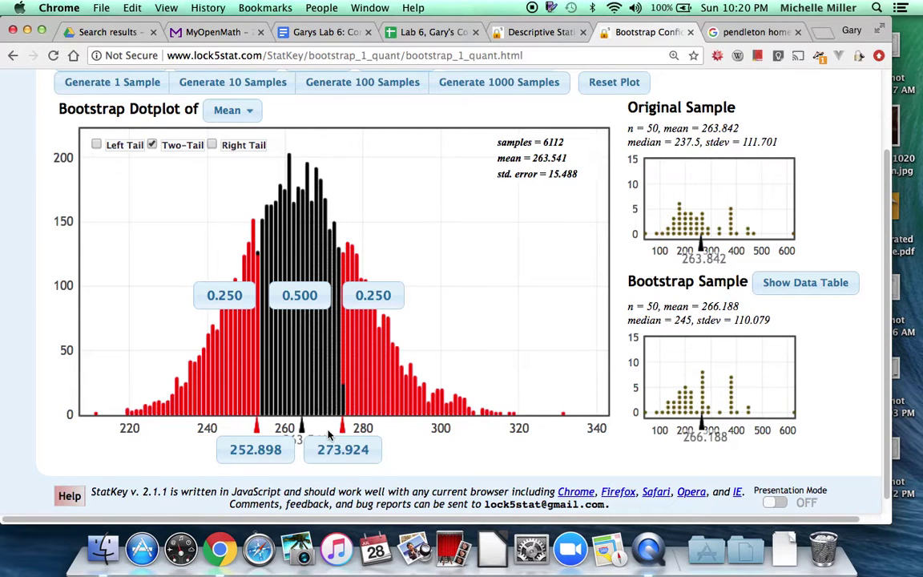
{"action": "left_click", "coordinate": [304, 321]}
{"action": "left_click", "coordinate": [304, 295]}
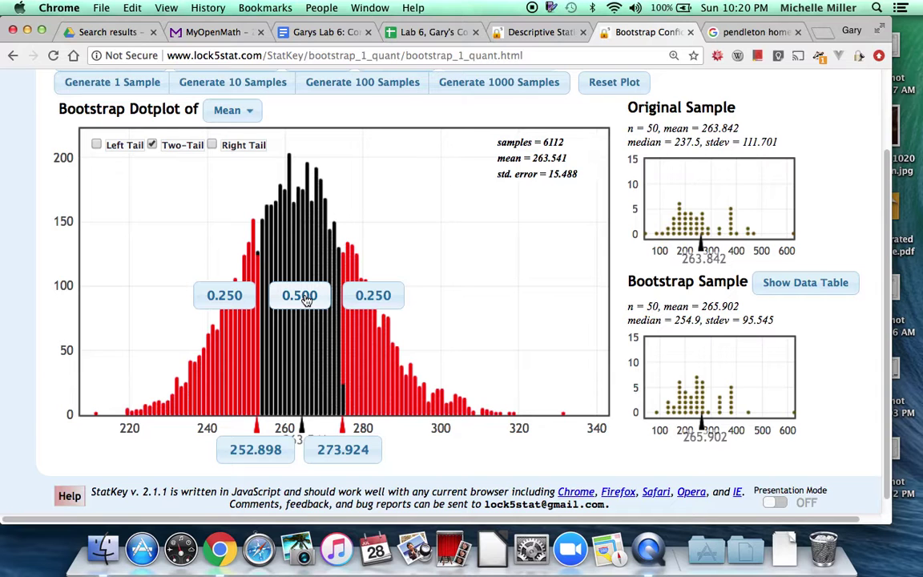
{"action": "left_click", "coordinate": [328, 33]}
Step: Scroll up the lab document to the template bell-curve diagram with C.L. and EBM blanks
{"action": "scroll", "coordinate": [358, 354], "scroll_direction": "up", "scroll_amount": 10}
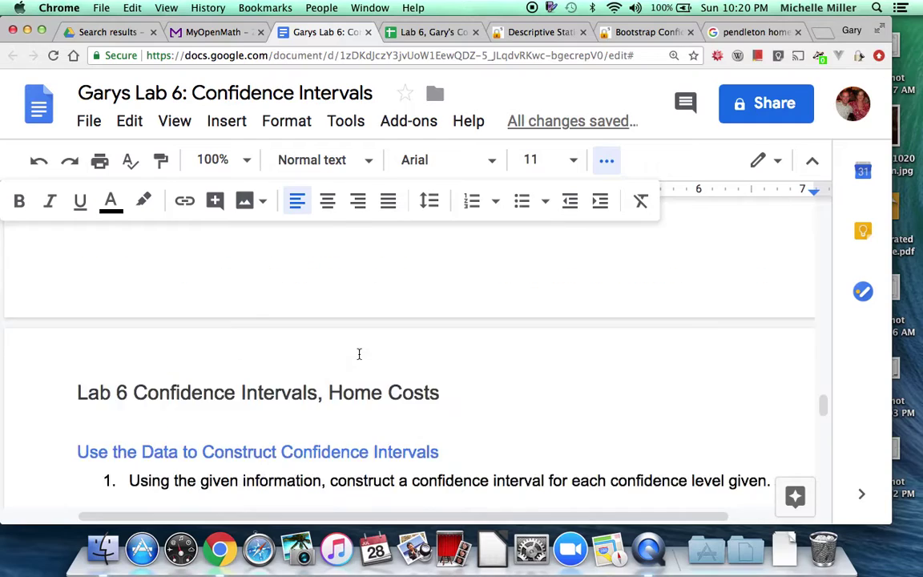
{"action": "scroll", "coordinate": [359, 354], "scroll_direction": "up", "scroll_amount": 8}
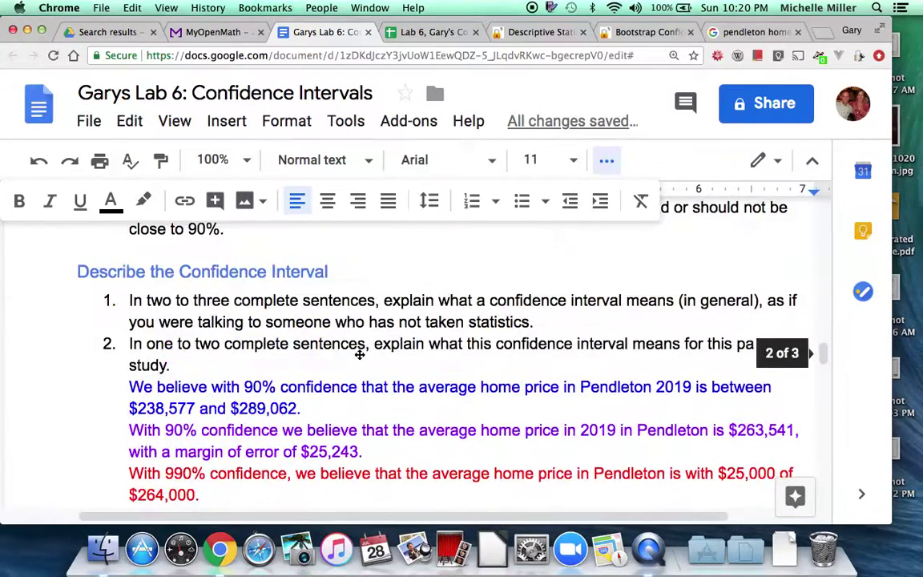
{"action": "scroll", "coordinate": [359, 354], "scroll_direction": "up", "scroll_amount": 10}
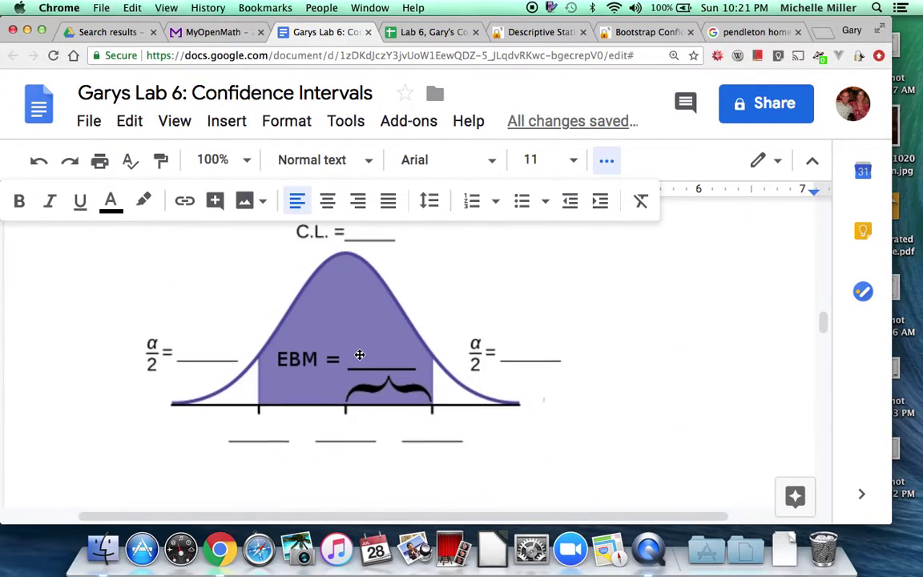